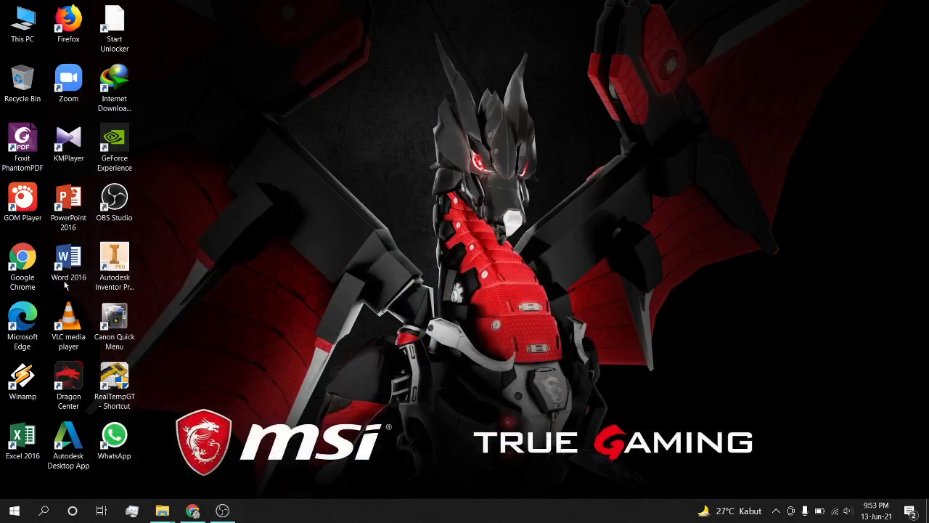
Launch Autodesk Inventor Professional 2017.
double_click(114, 263)
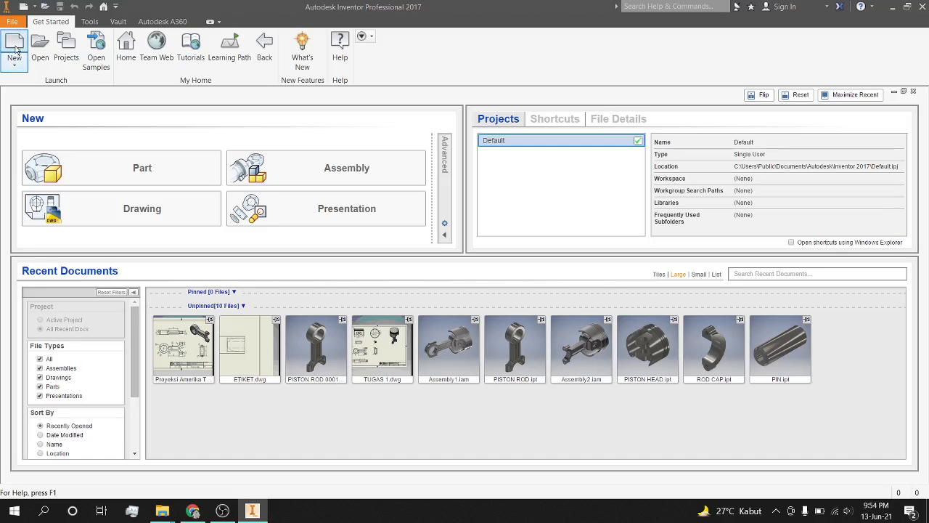
left_click(222, 510)
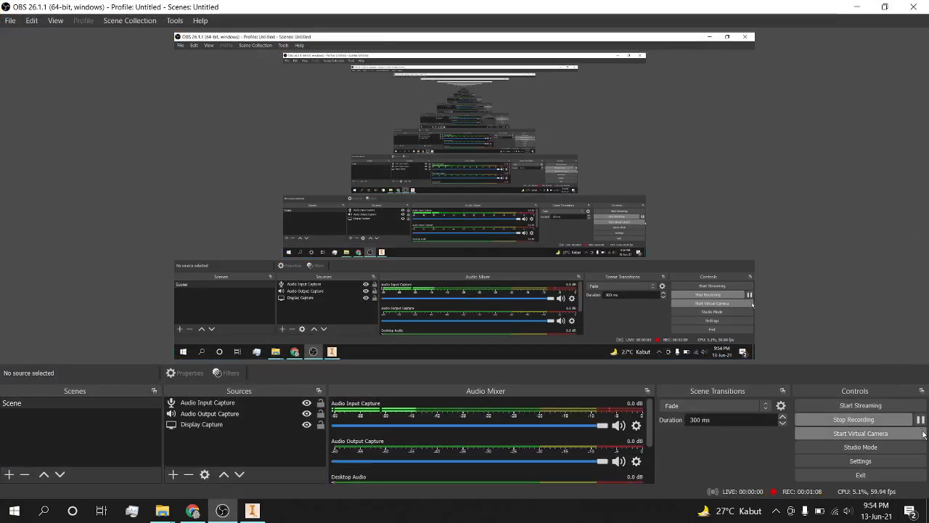
left_click(252, 511)
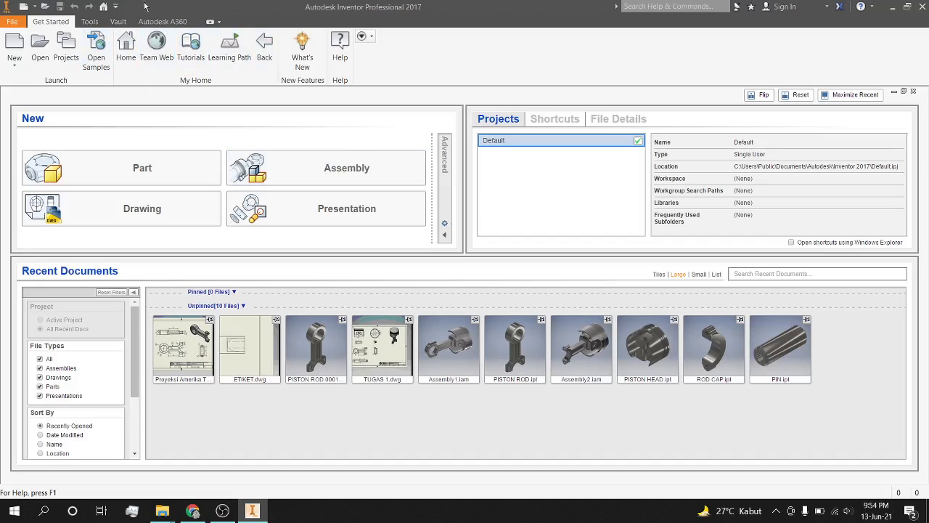
Create a new part from the metric Standard (mm).ipt template.
left_click(15, 42)
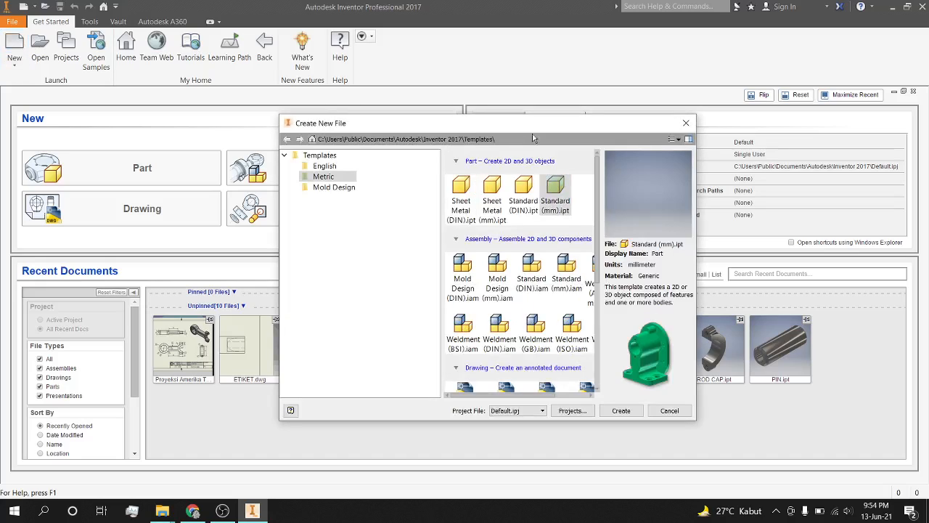
double_click(310, 156)
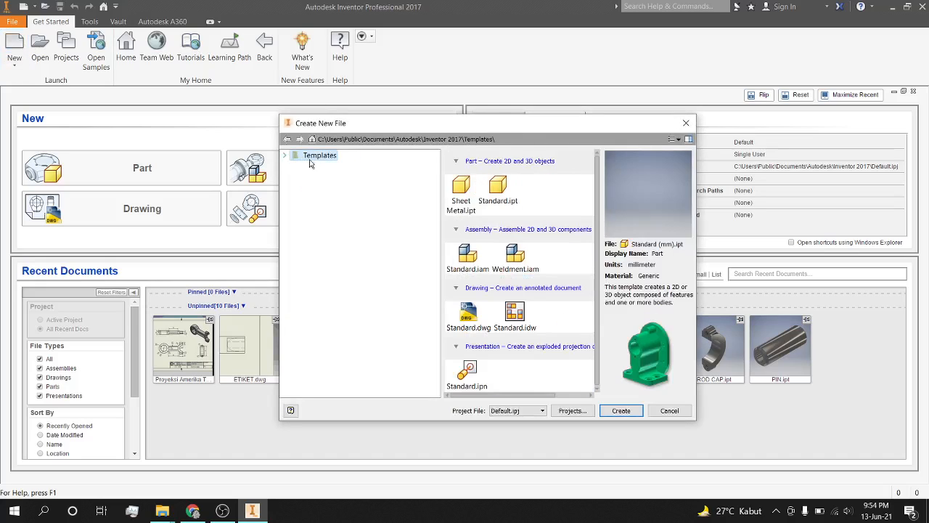
left_click(285, 155)
left_click(322, 177)
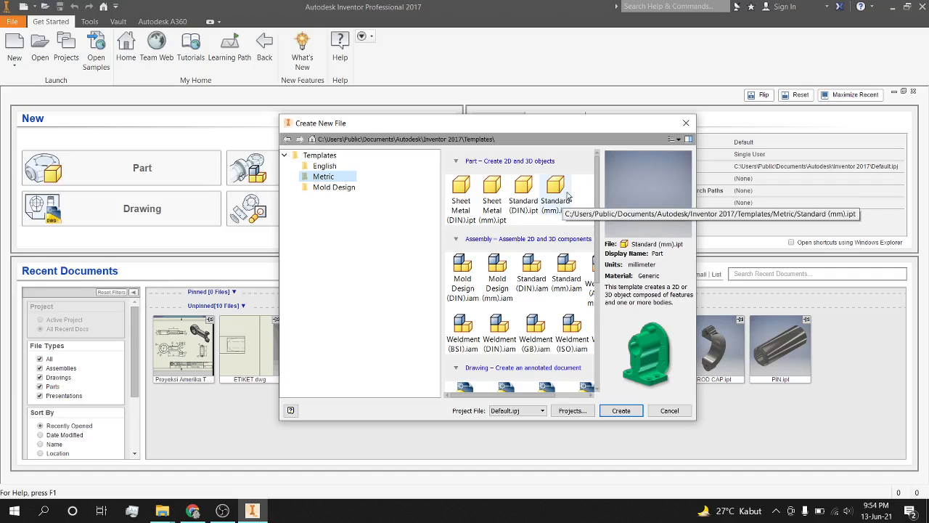
left_click(563, 198)
left_click(621, 410)
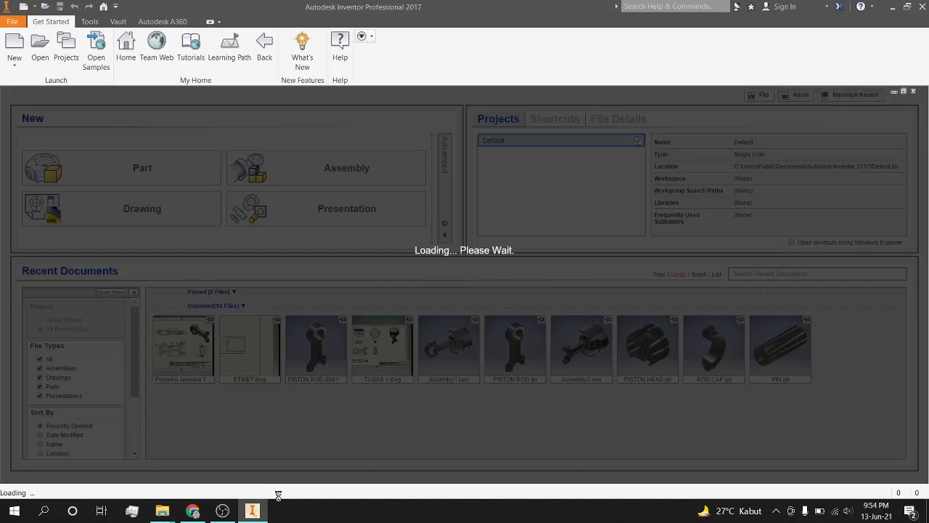
mouse_move(252, 512)
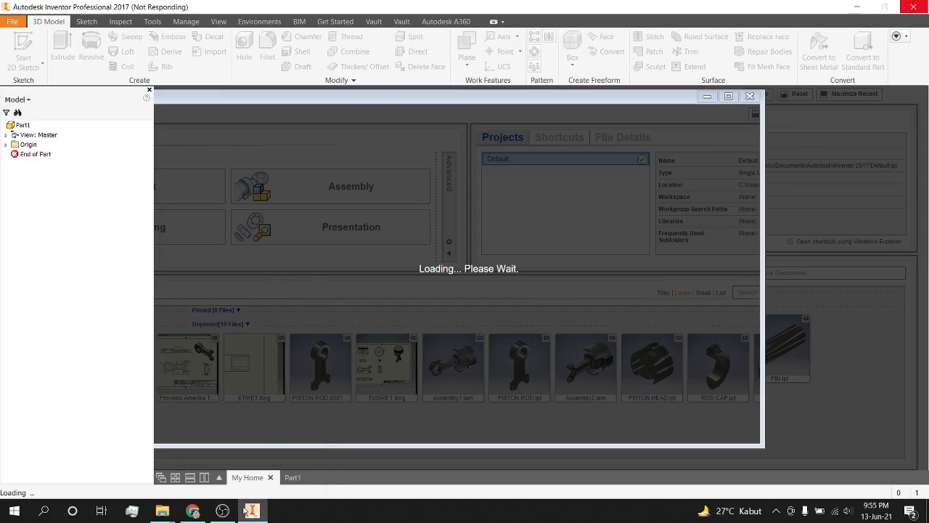
left_click(222, 510)
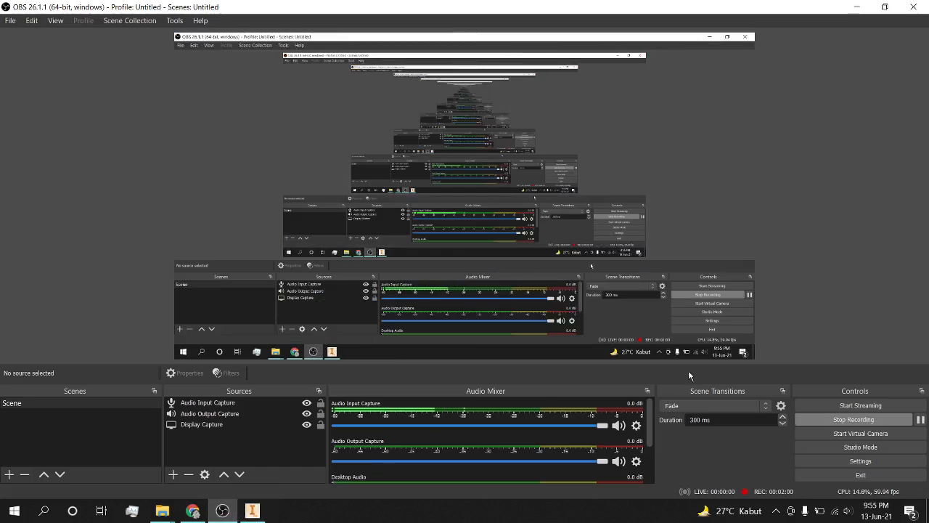
left_click(921, 419)
left_click(920, 420)
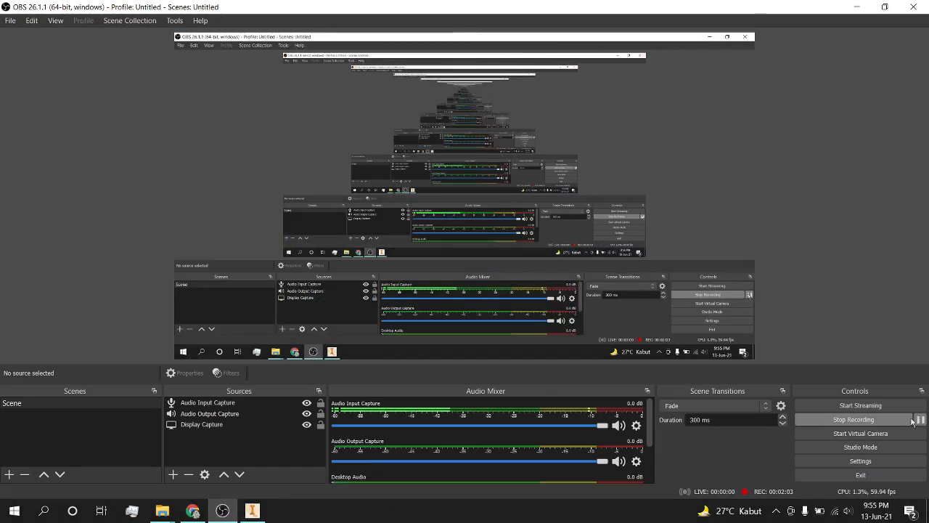
left_click(251, 511)
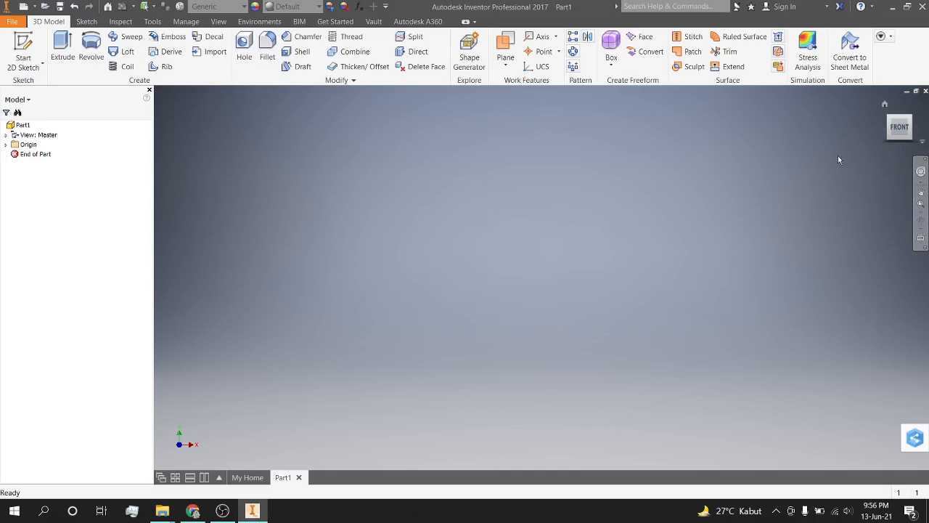
Start a 2D sketch on the XY plane.
left_click(29, 71)
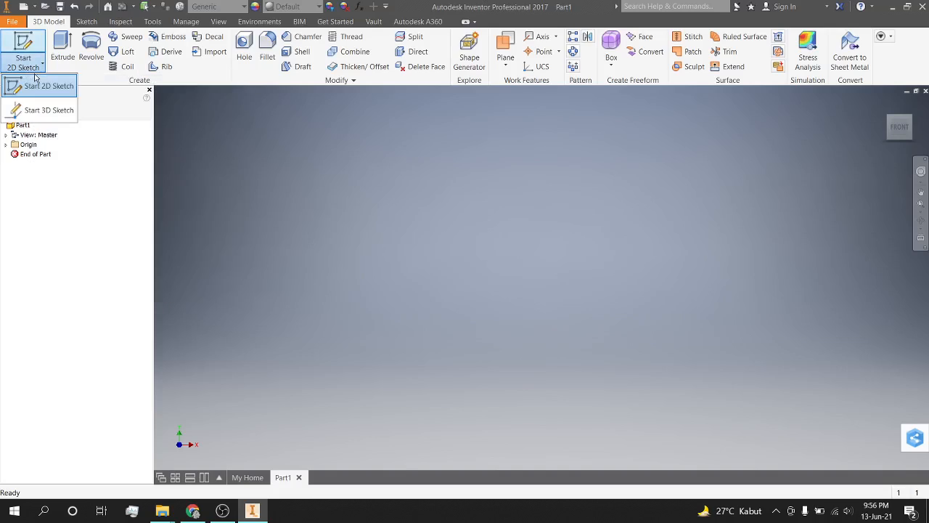
left_click(48, 88)
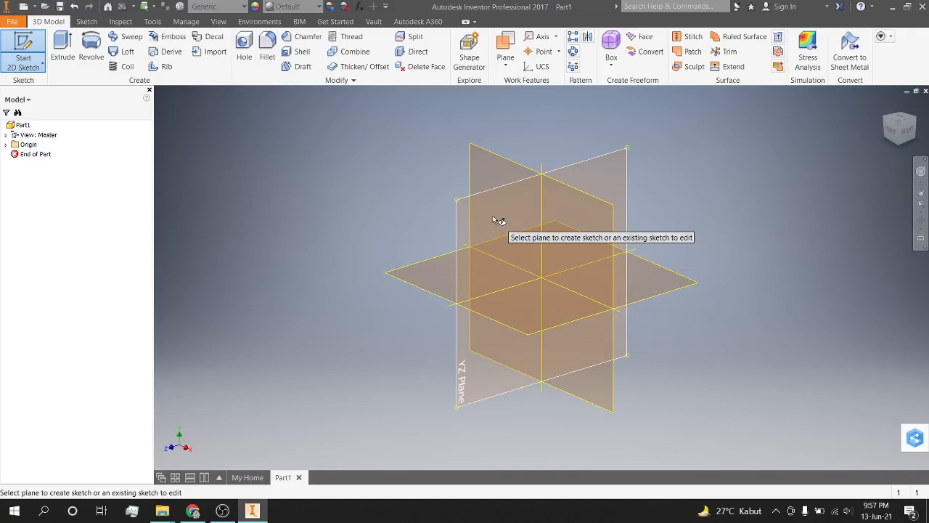
left_click(512, 162)
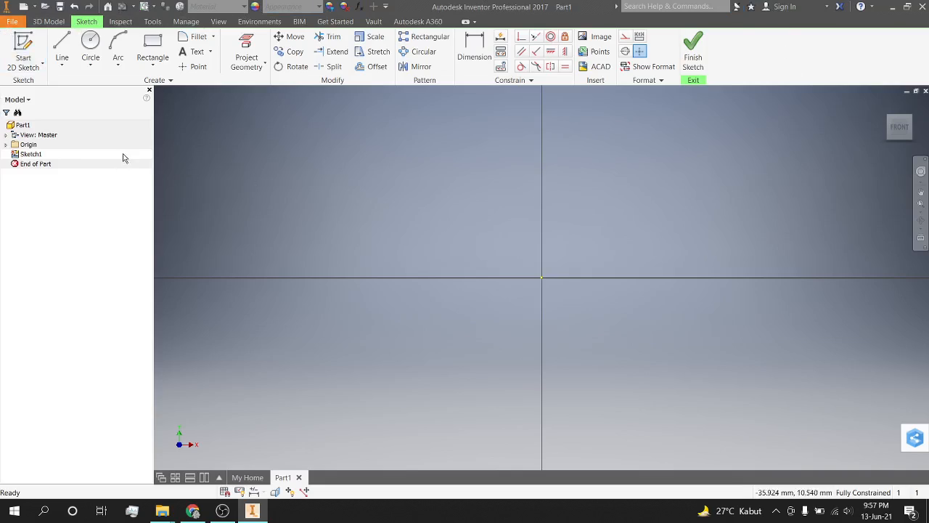
Sketch three connected lines: a horizontal line running right, a vertical line going up, and a horizontal line back to the left.
left_click(62, 45)
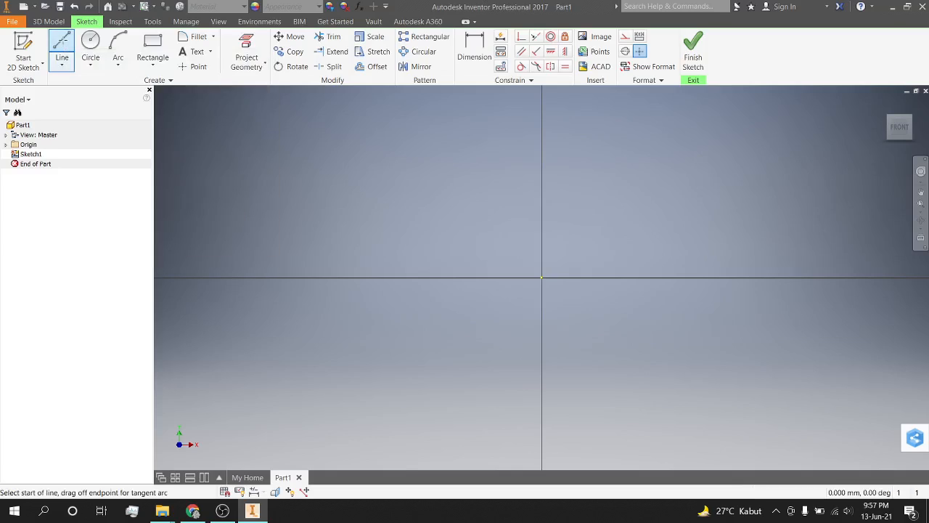
left_click(375, 231)
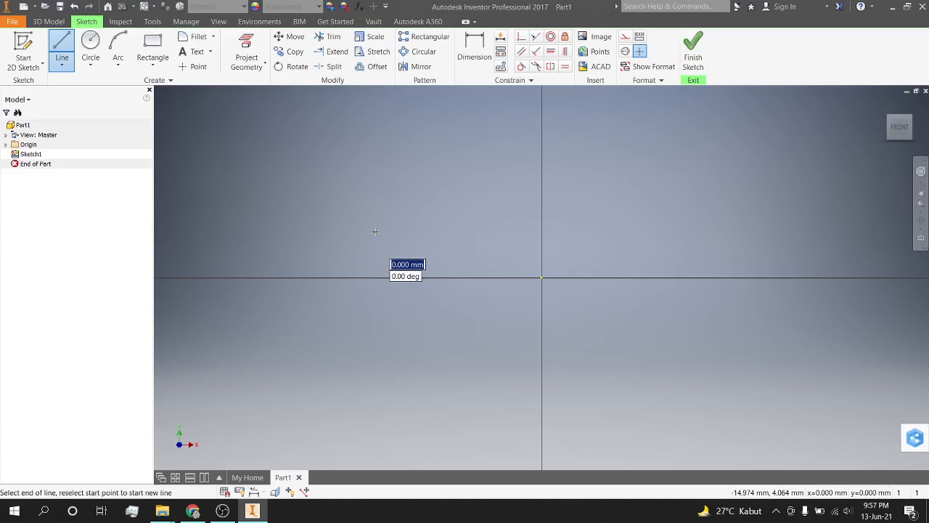
left_click(512, 231)
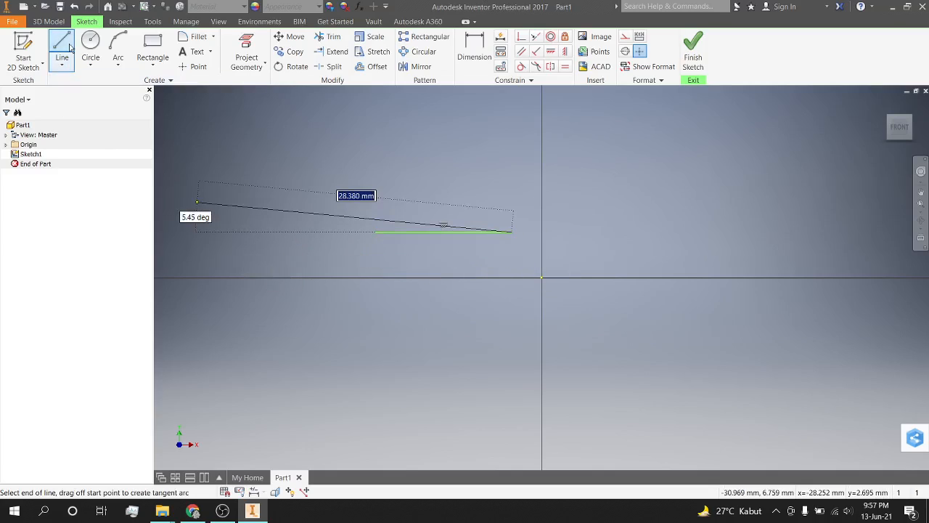
left_click(512, 155)
left_click(368, 156)
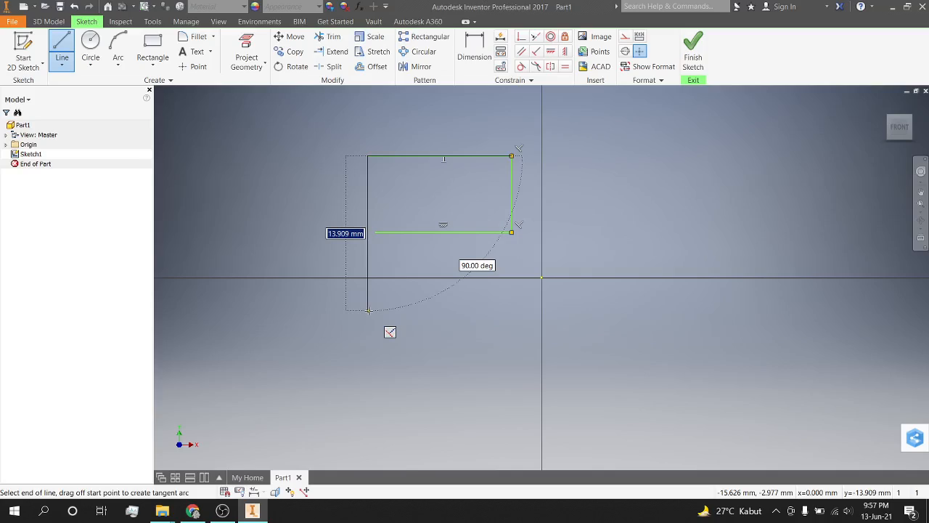
Continue the chain with a 100 mm vertical line downward from the end of the upper horizontal line, and end the line command.
type("100")
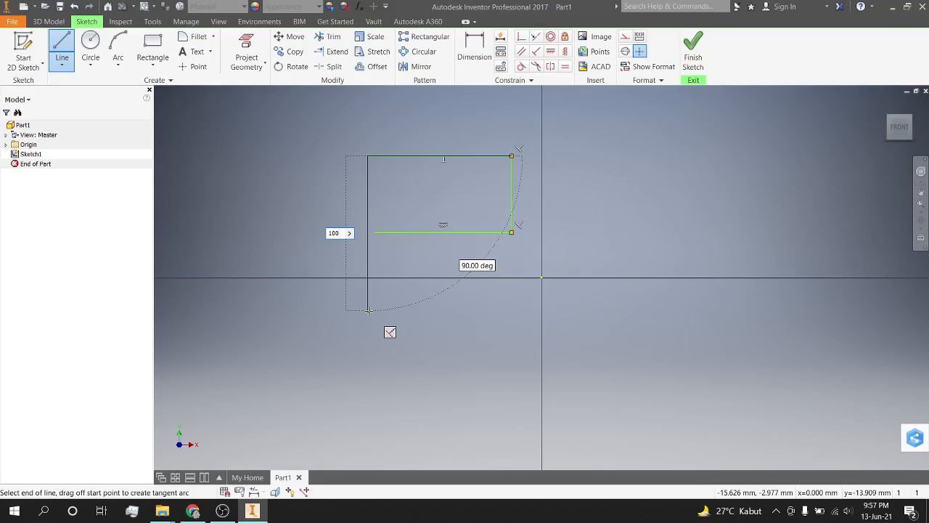
key("Return")
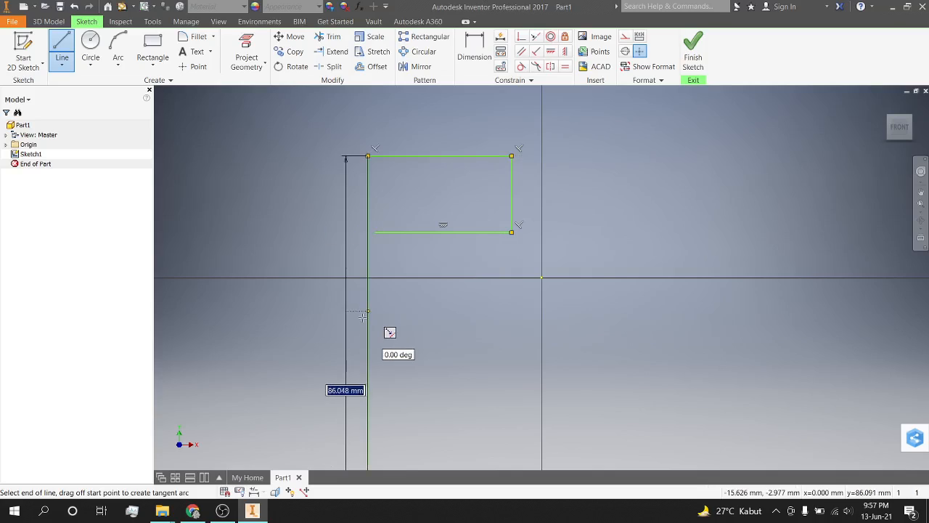
scroll(445, 306, "down", 2)
scroll(445, 305, "up", 5)
mouse_move(458, 287)
middle_mouse_down()
mouse_move(462, 138)
mouse_move(459, 167)
middle_mouse_up()
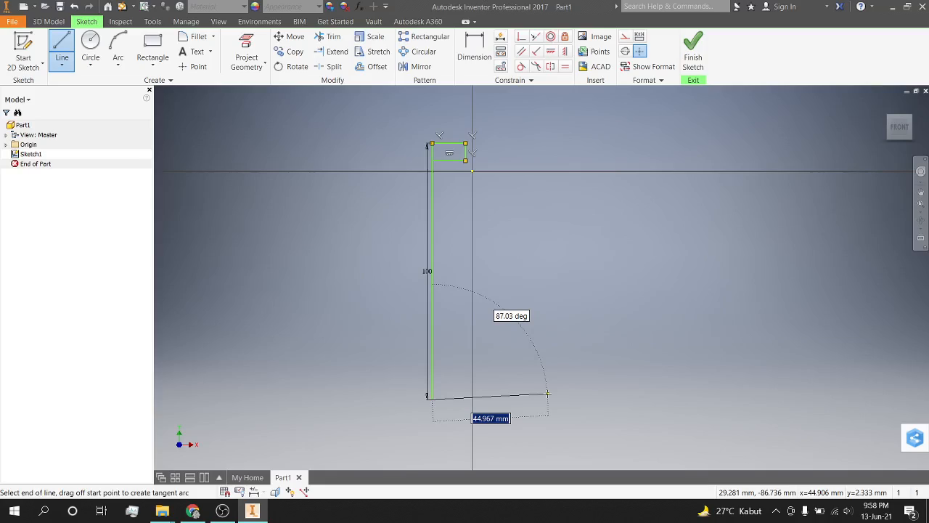
key("Escape")
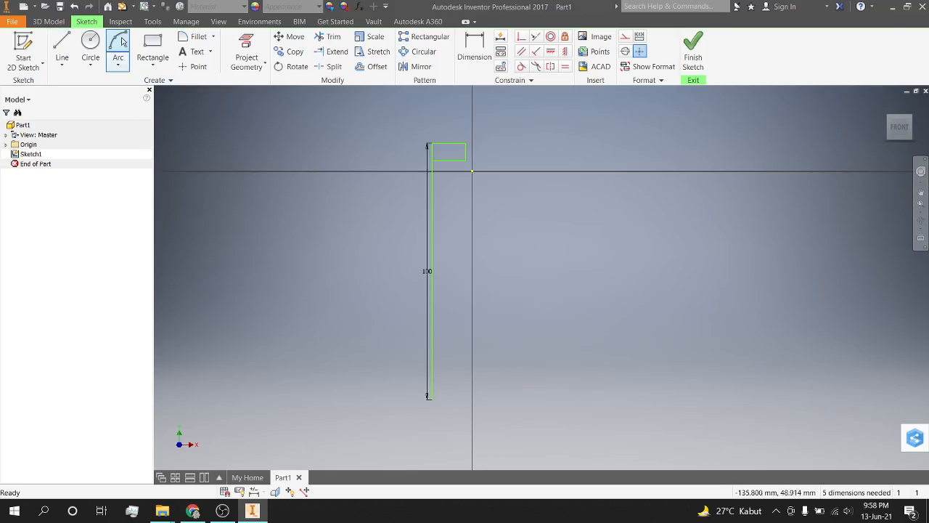
Draw a center-point circle to the right of the lines, specified by radius instead of diameter, with a radius of 5 mm.
left_click(90, 61)
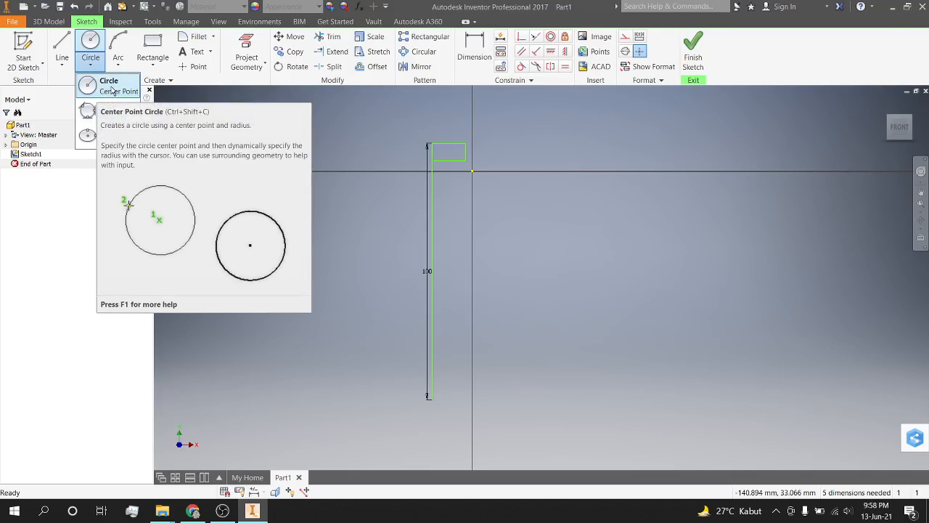
left_click(113, 91)
left_click(631, 231)
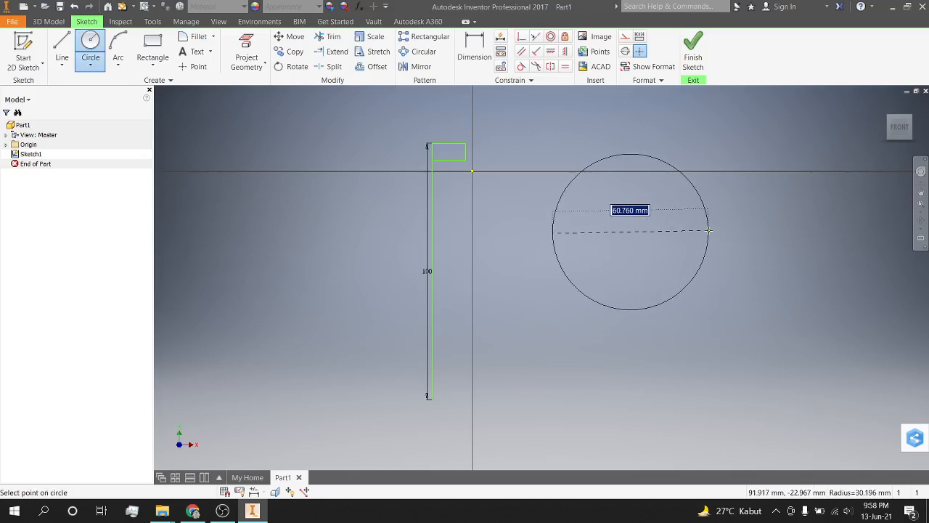
right_click(709, 235)
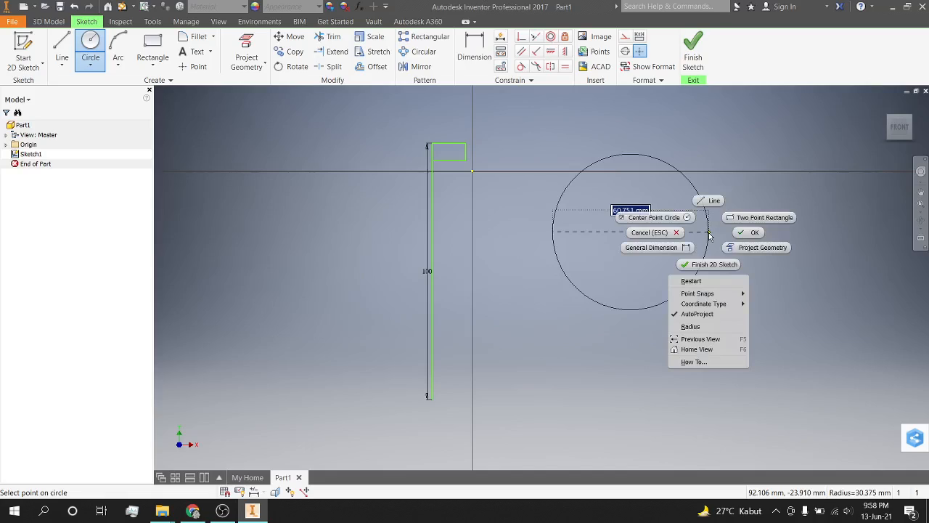
left_click(691, 327)
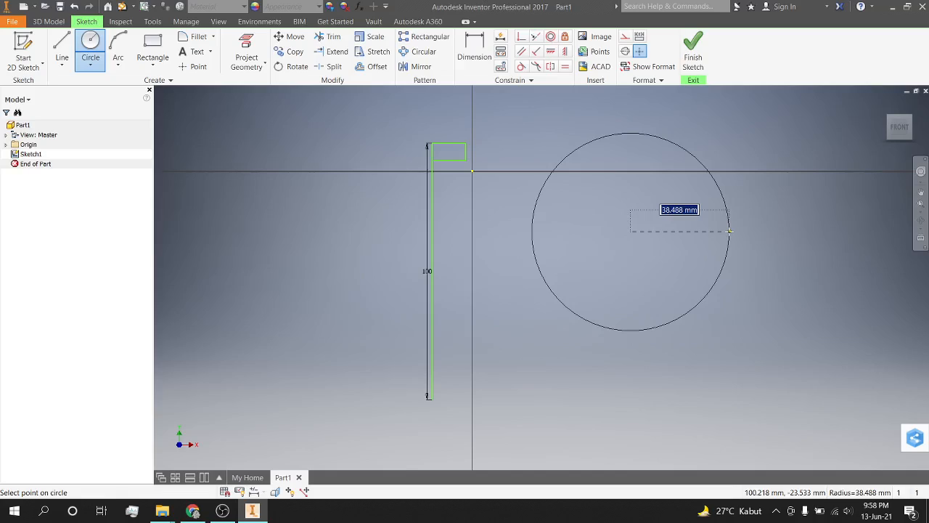
type("5")
key("Return")
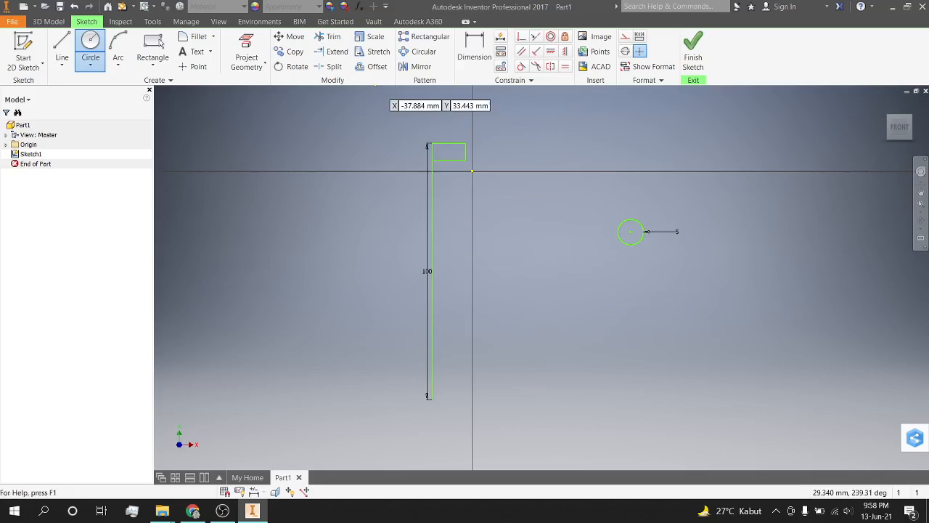
Draw a second center-point circle just below the first one, specified by diameter, with a diameter of 20 mm.
left_click(617, 280)
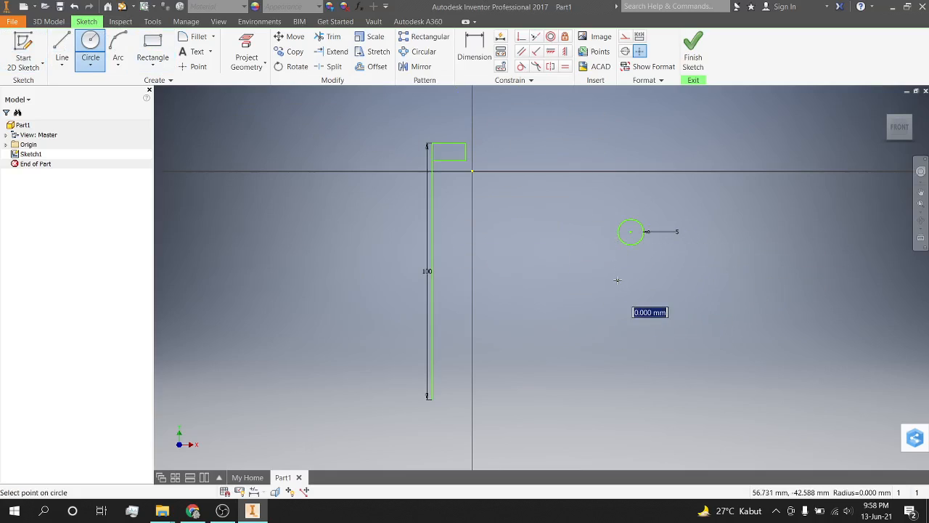
right_click(657, 289)
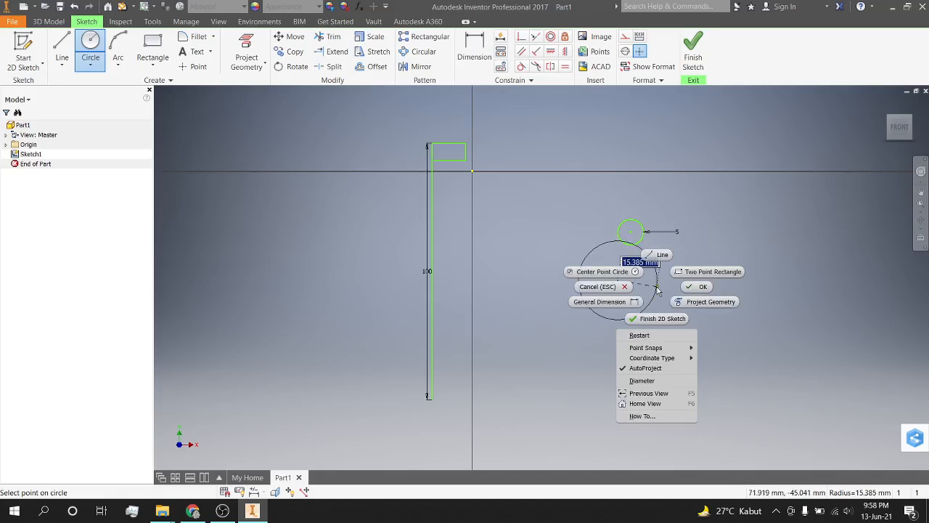
left_click(678, 381)
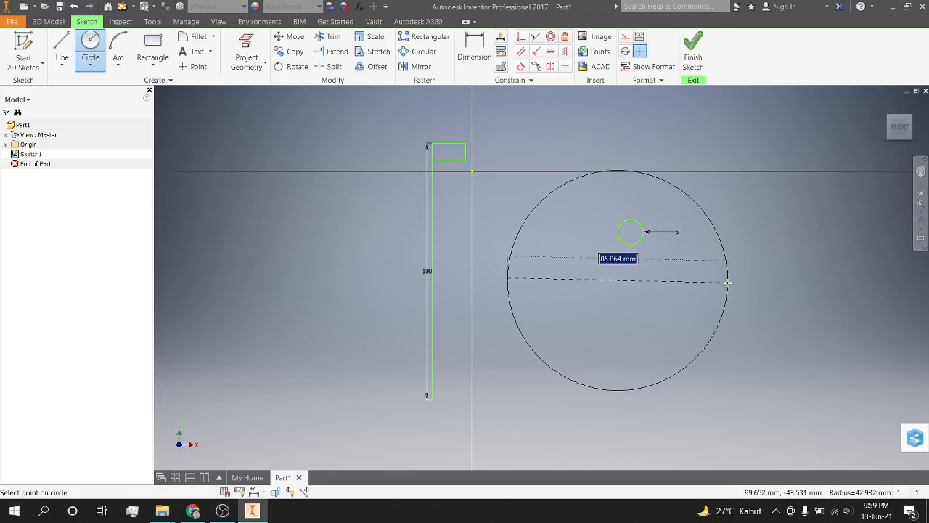
type("20")
key("Return")
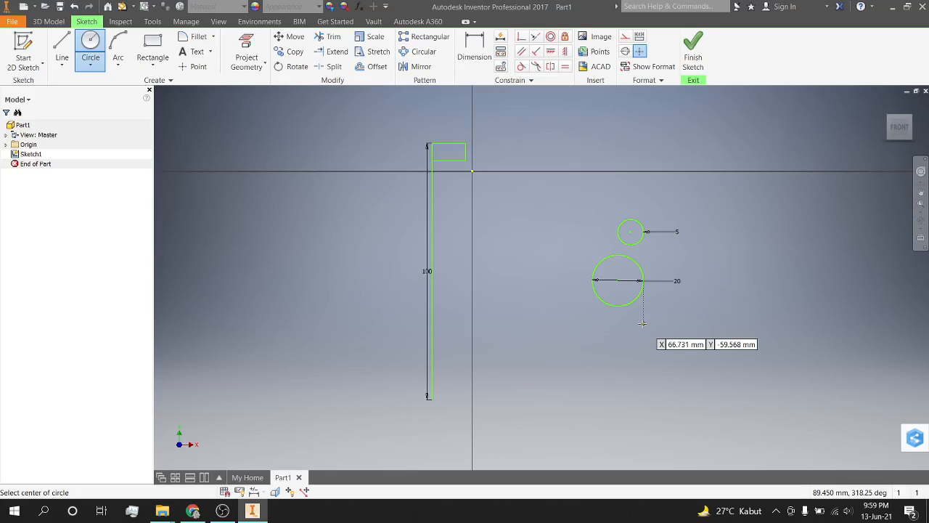
left_click(92, 65)
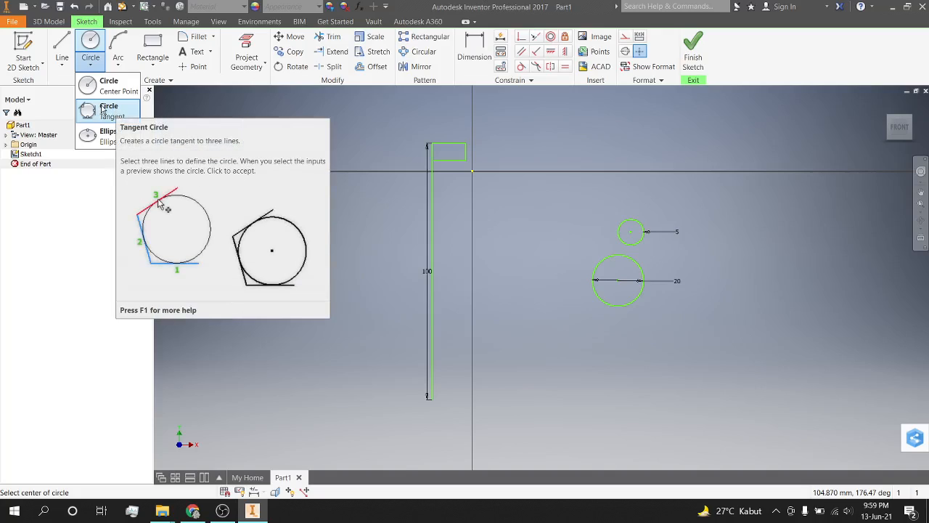
left_click(96, 110)
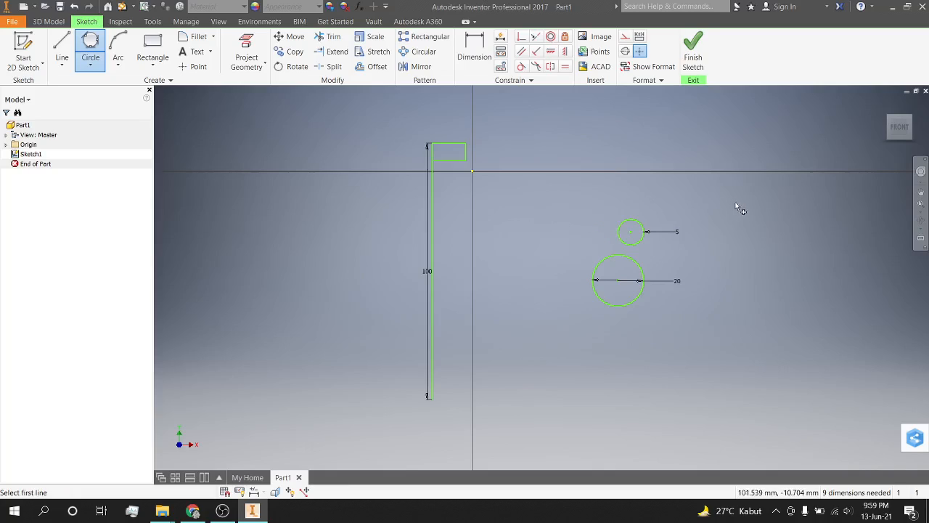
left_click(82, 66)
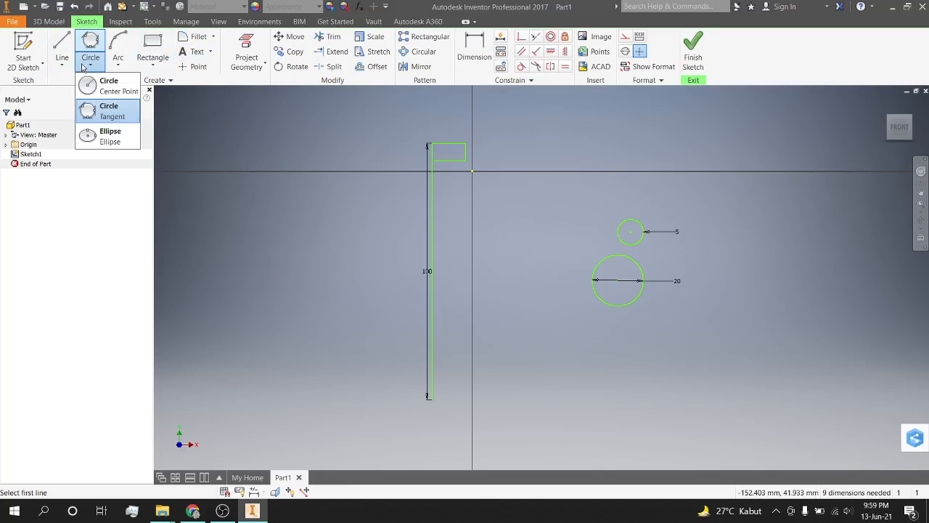
left_click(82, 67)
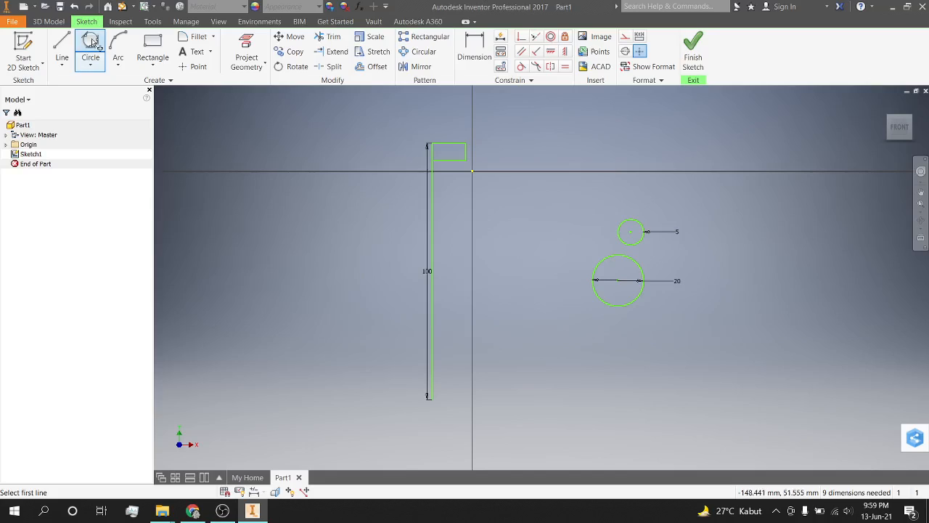
left_click(93, 42)
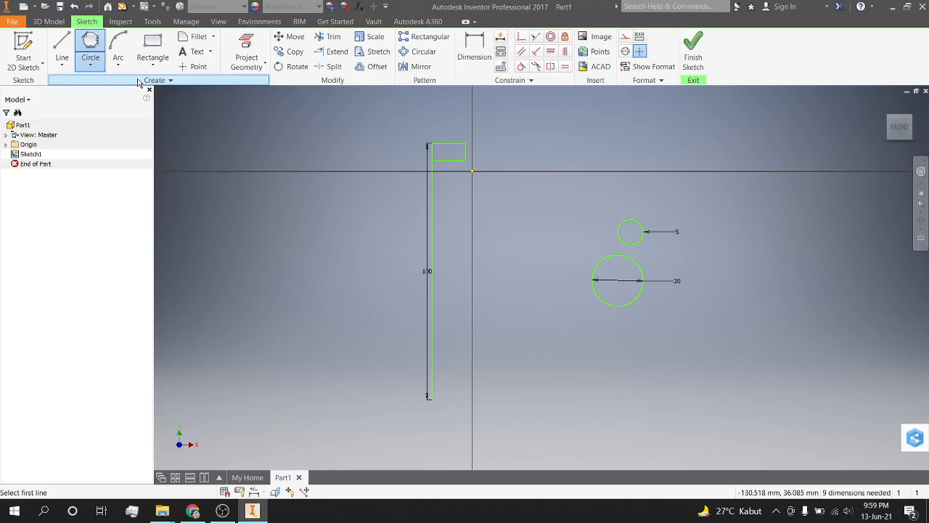
left_click(118, 63)
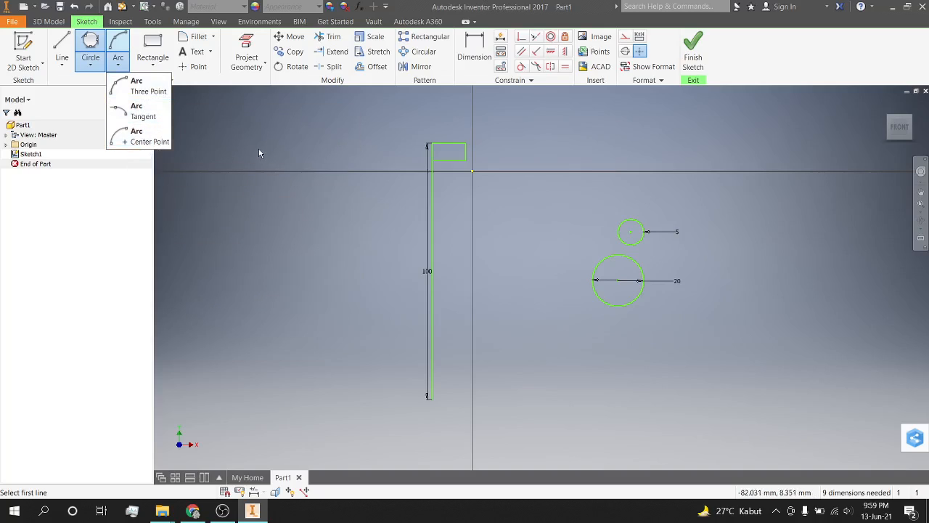
left_click(150, 89)
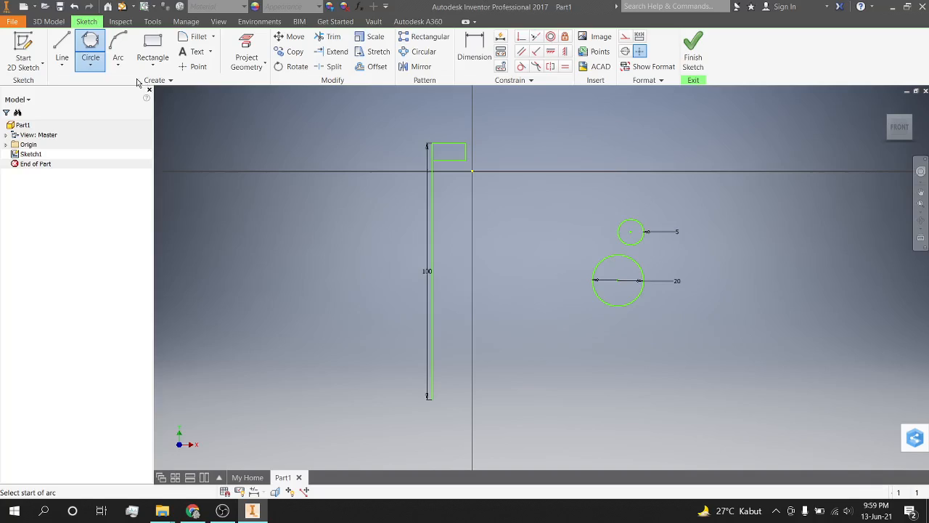
left_click(121, 65)
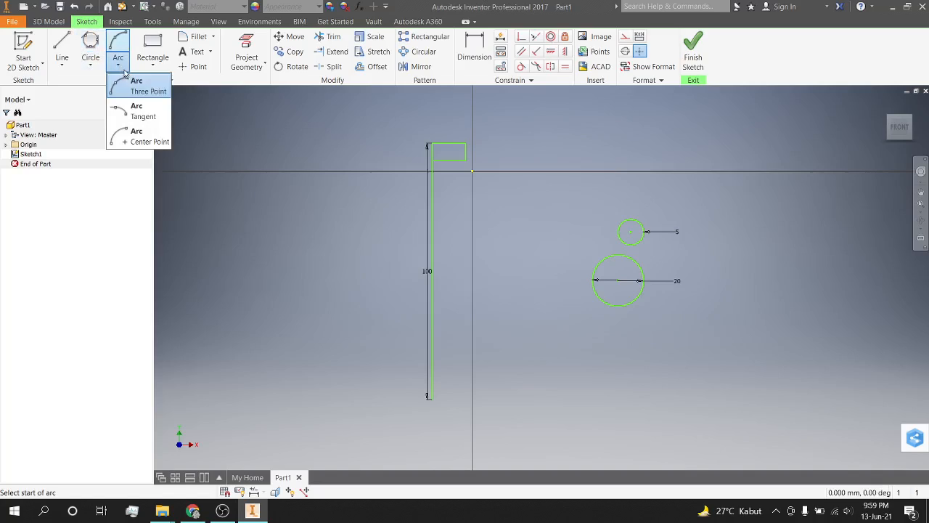
Sketch a short horizontal line in the empty area between the 100 mm vertical line and the circles, and end the line command.
scroll(541, 215, "up", 3)
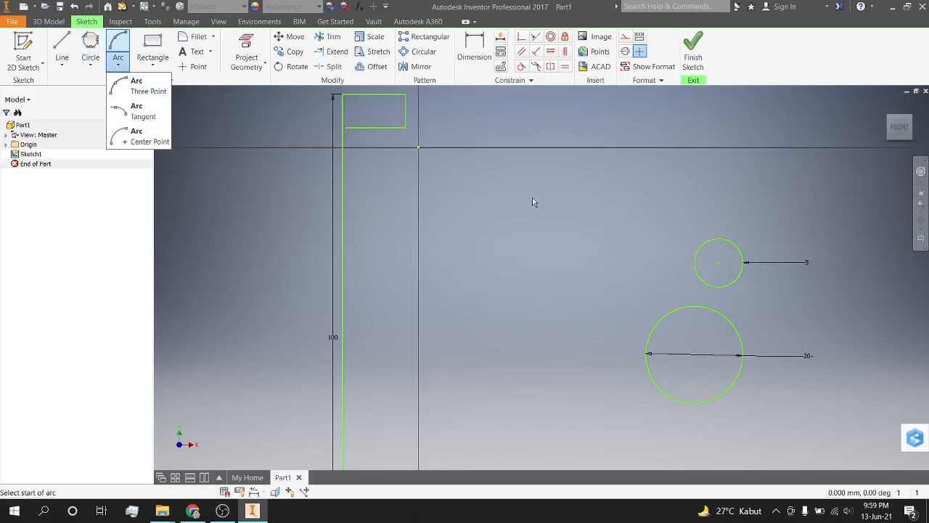
left_click(65, 44)
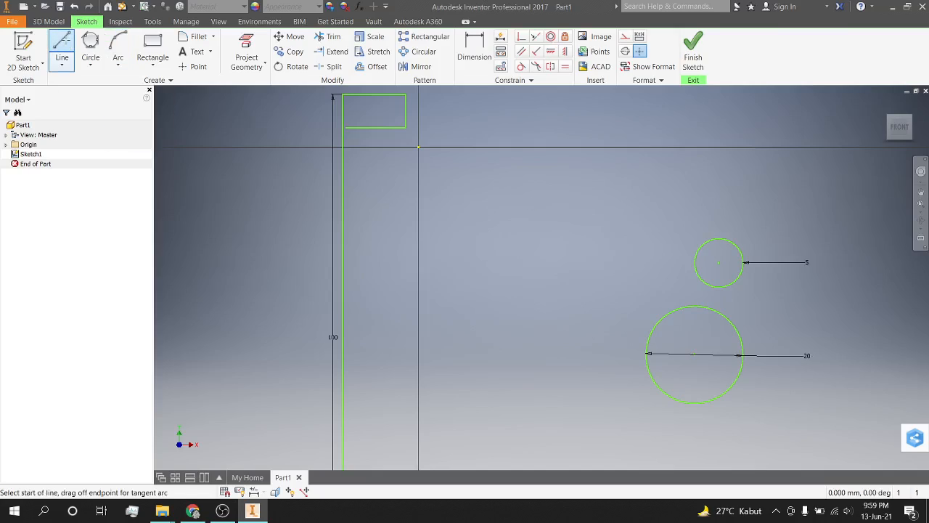
left_click(500, 236)
left_click(583, 235)
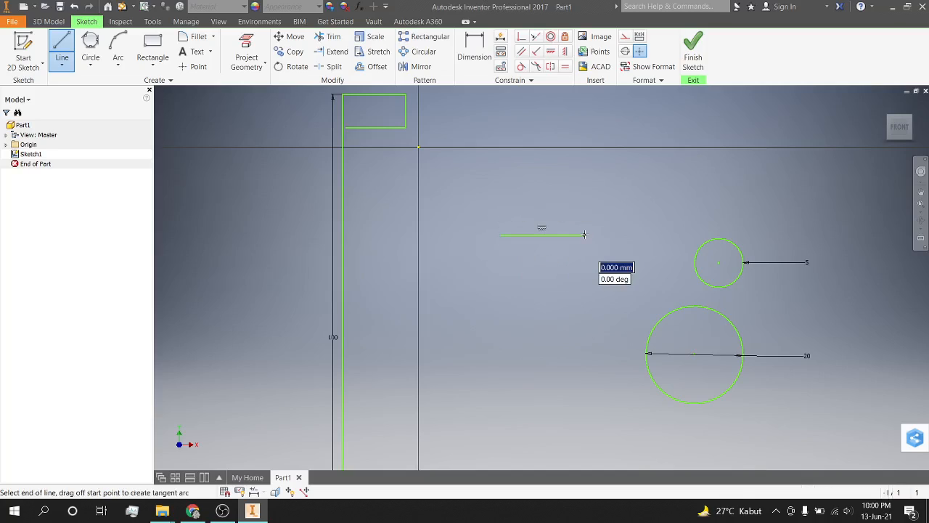
key("Escape")
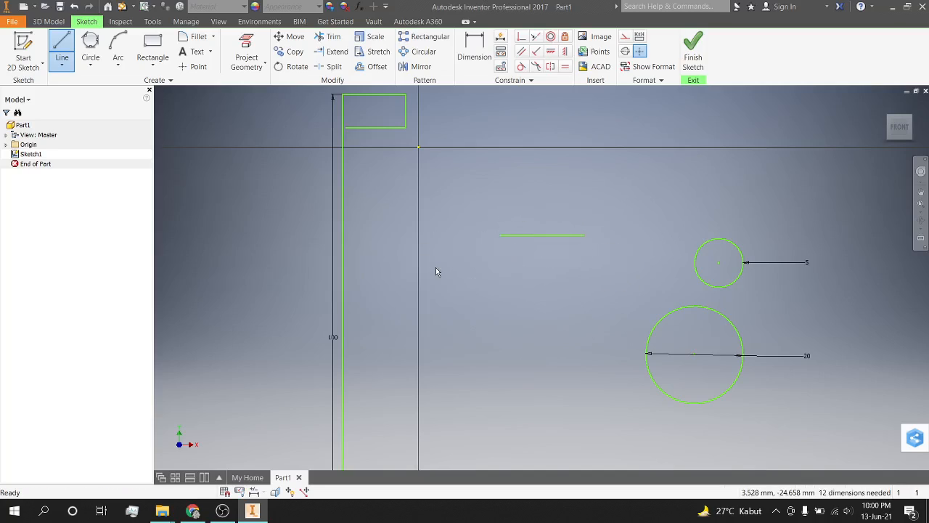
Draw a three-point arc between the two ends of the short horizontal line, bulging upward with a radius of about 8.6 mm.
left_click(119, 48)
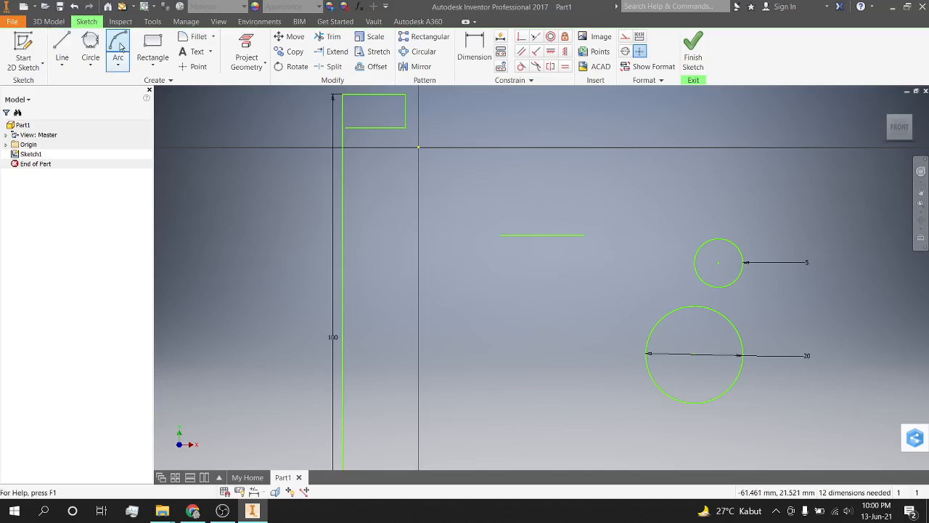
left_click(500, 234)
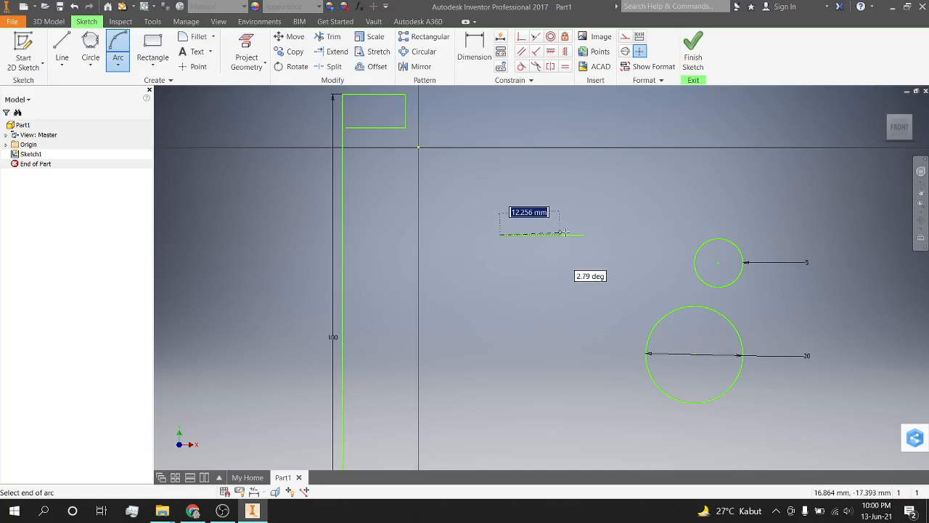
left_click(585, 235)
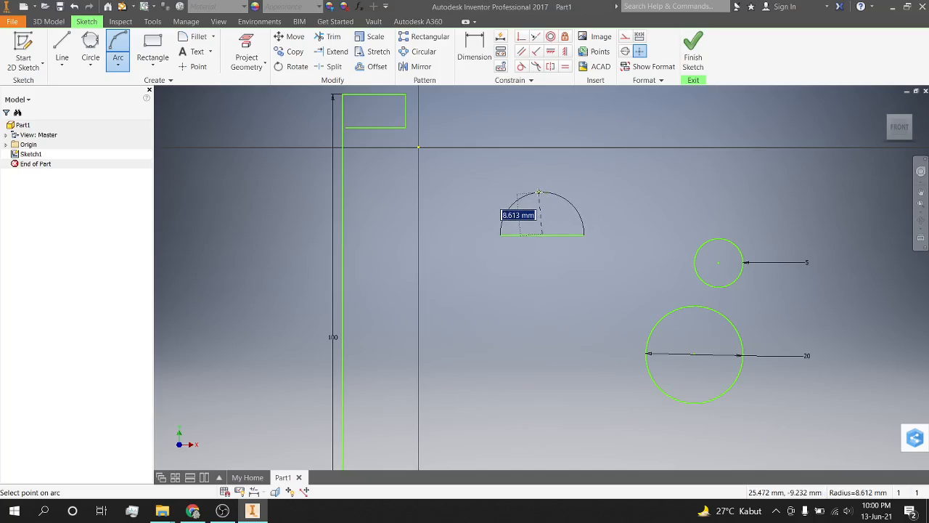
left_click(542, 191)
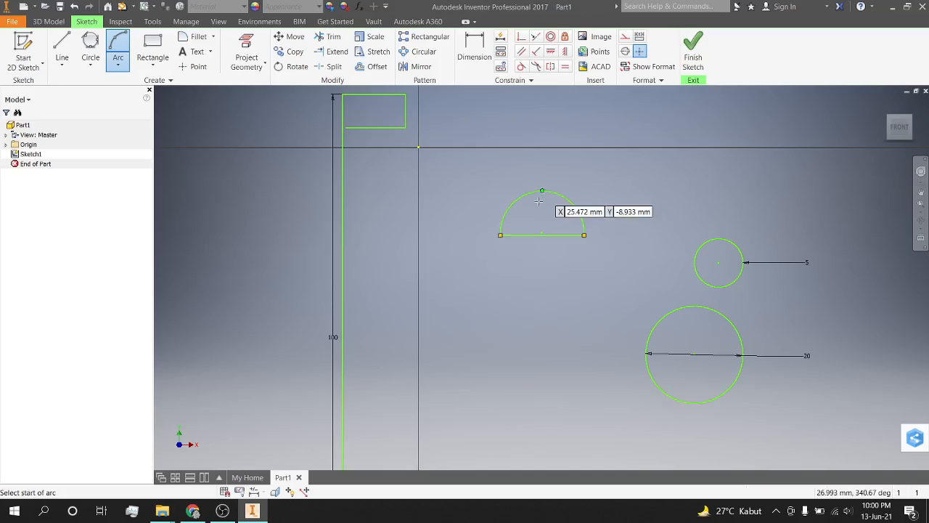
Draw a second, freestanding three-point arc below the half circle, bulging to the right, and end the arc command.
left_click(522, 269)
left_click(500, 371)
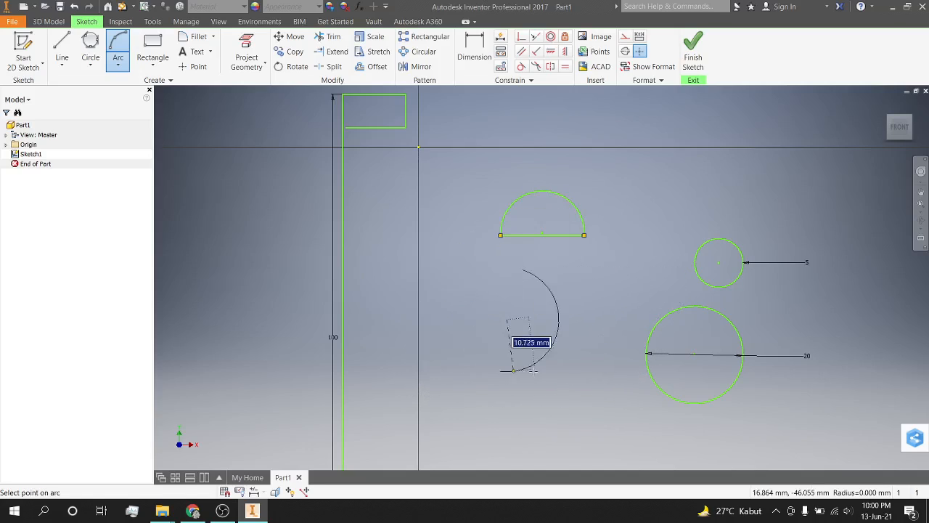
left_click(569, 346)
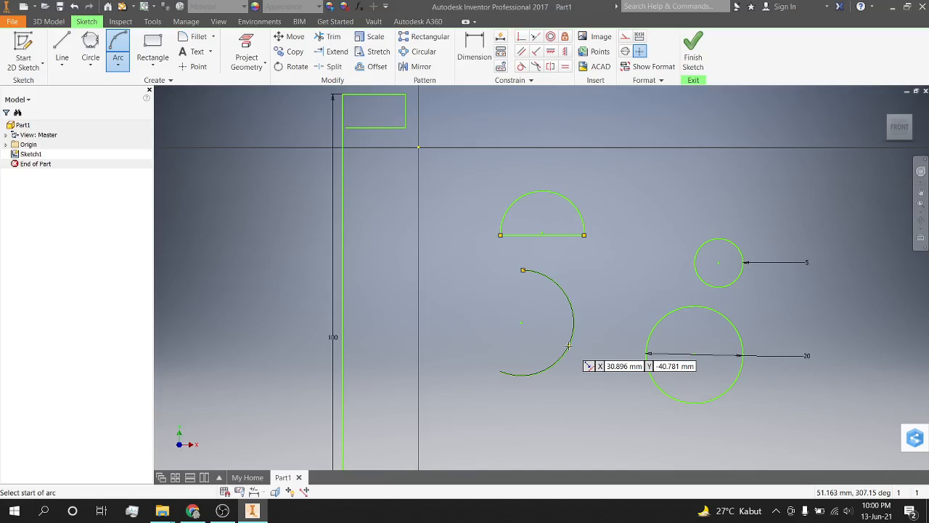
key("Escape")
Draw a two-point rectangle 20 mm wide and 10 mm high in the empty area to the right of the circles.
key("F2")
left_click_drag(645, 259, 248, 358)
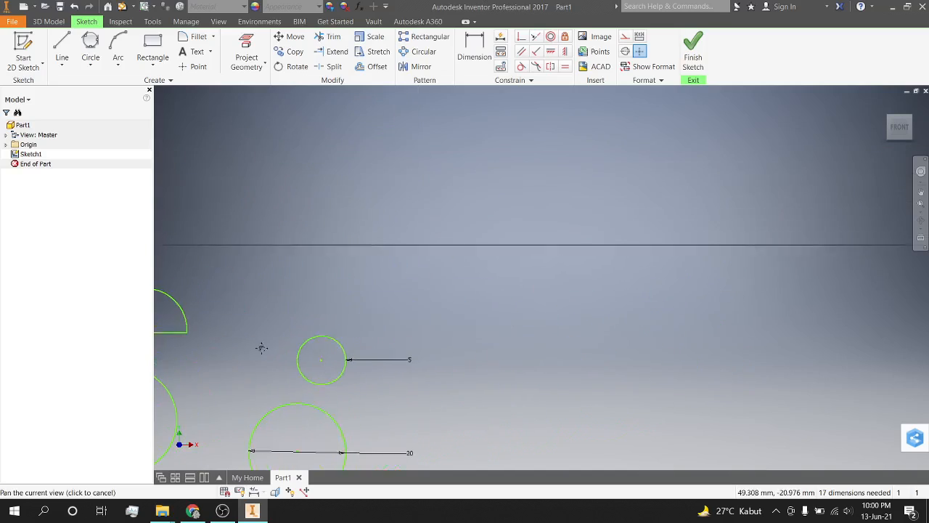
left_click(151, 68)
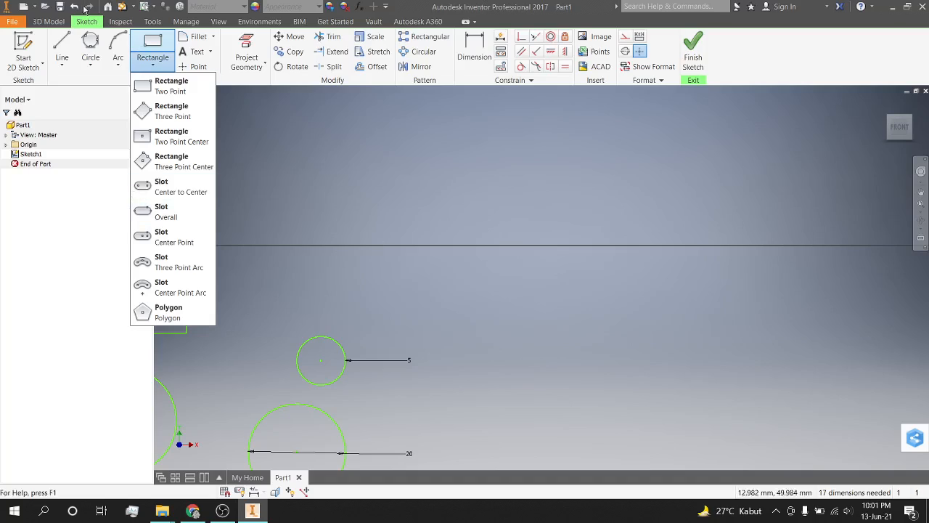
left_click(148, 85)
left_click(540, 264)
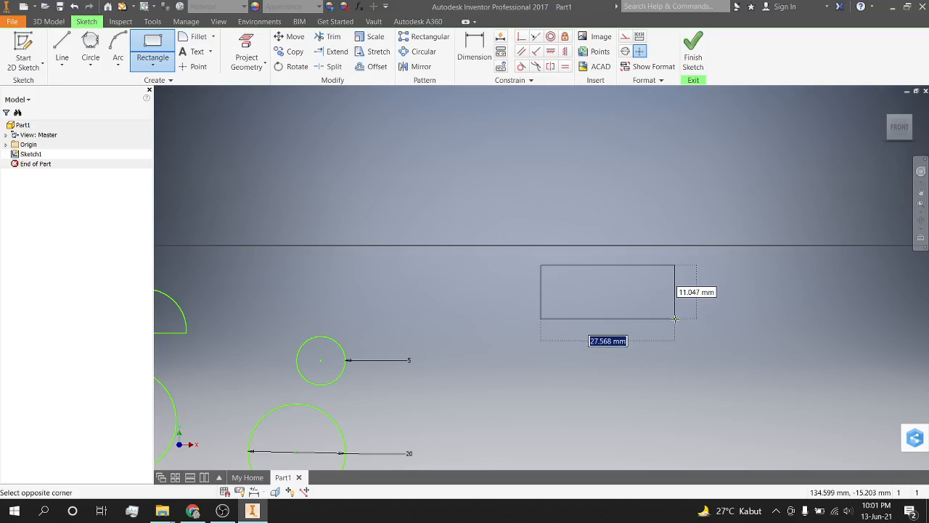
type("20")
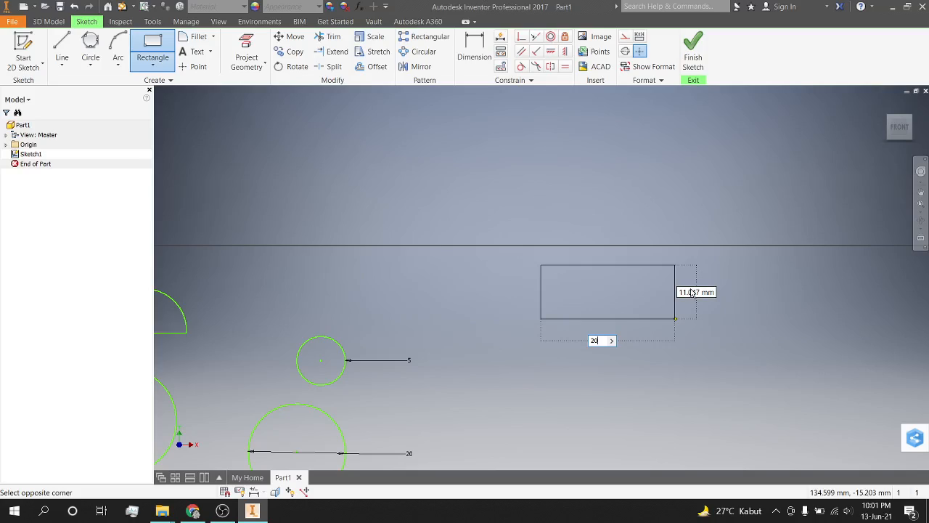
key("Tab")
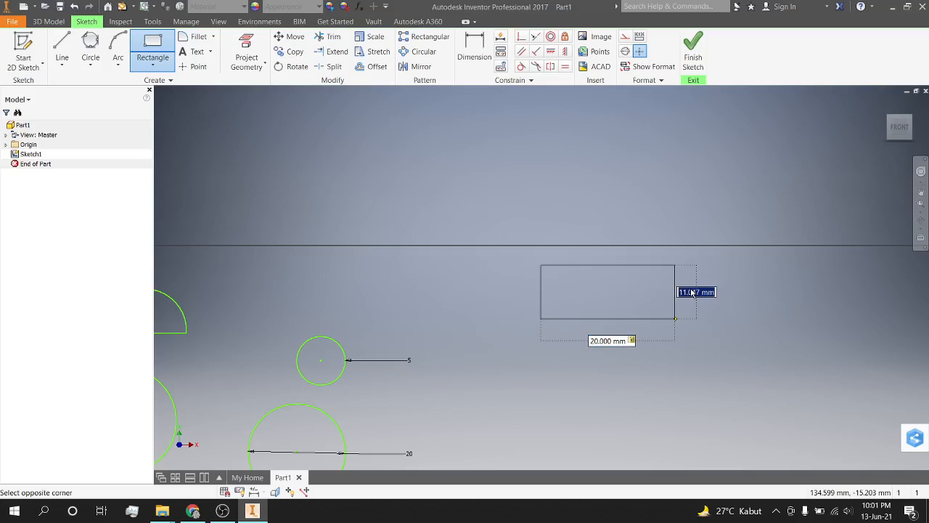
type("10")
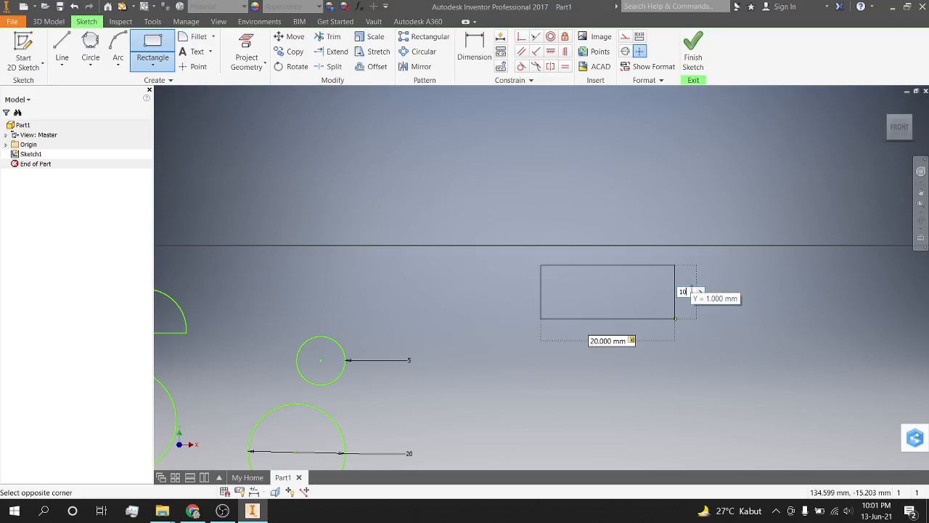
key("Return")
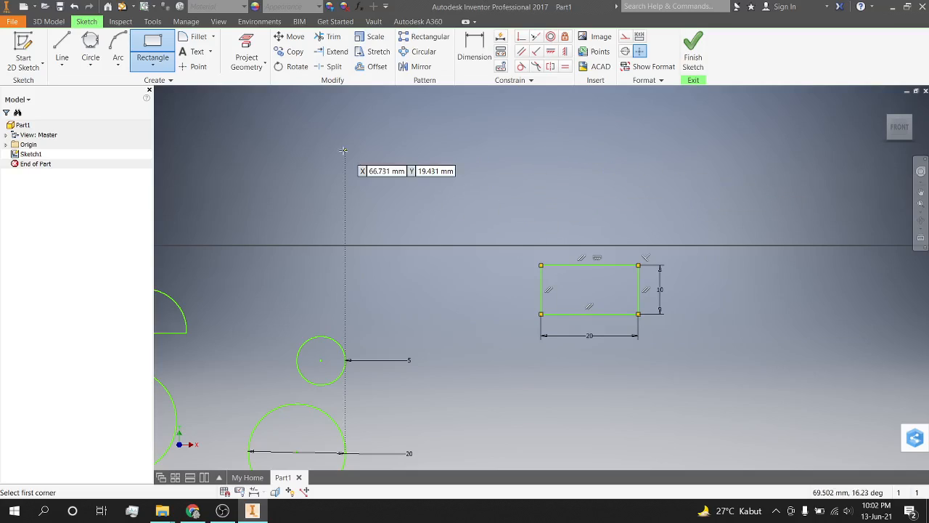
key("Escape")
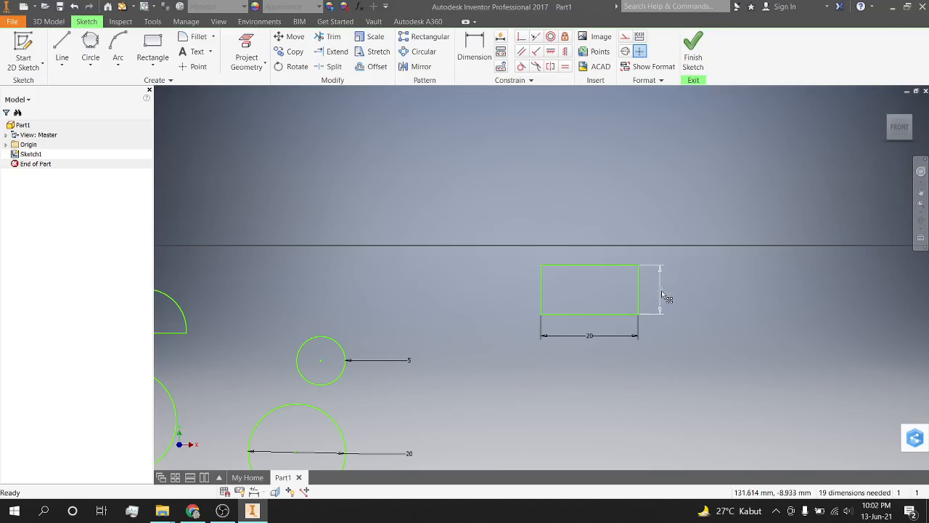
Set the rectangle's height dimension to 15 mm.
scroll(662, 294, "up", 3)
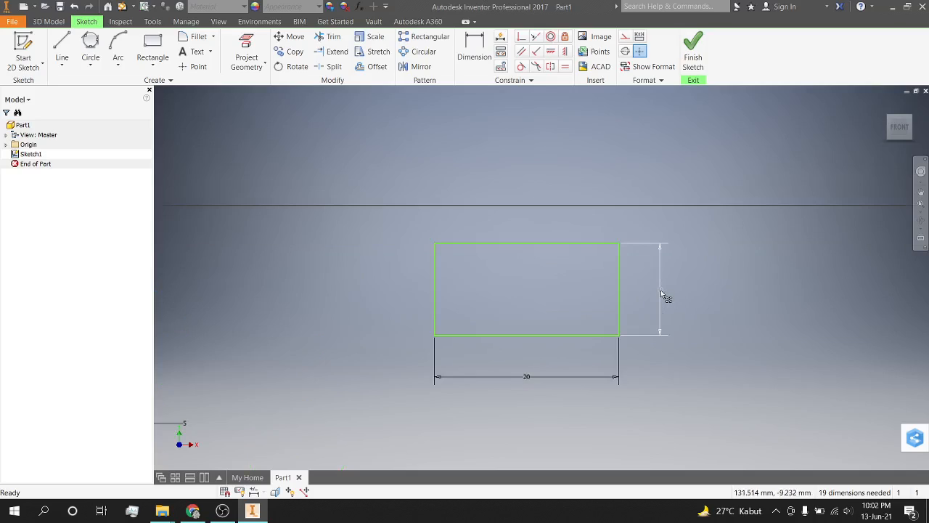
double_click(660, 291)
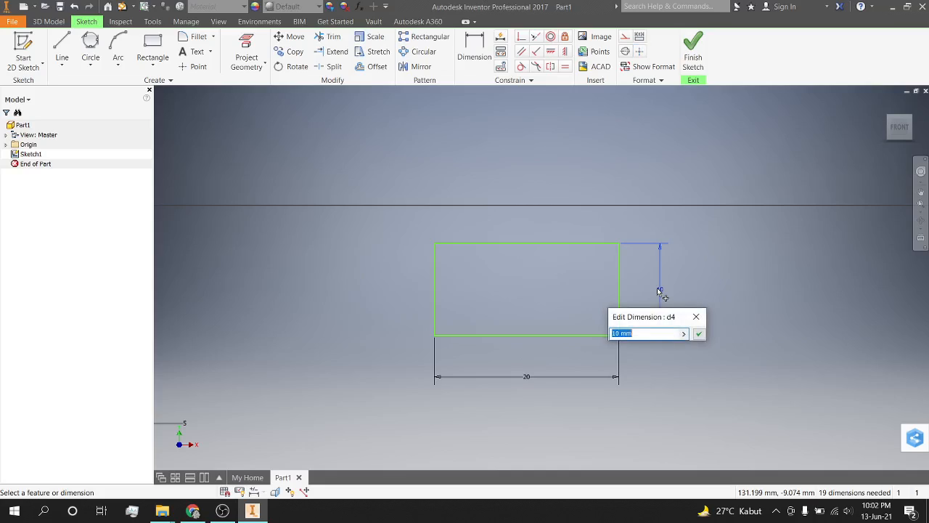
left_click(616, 333)
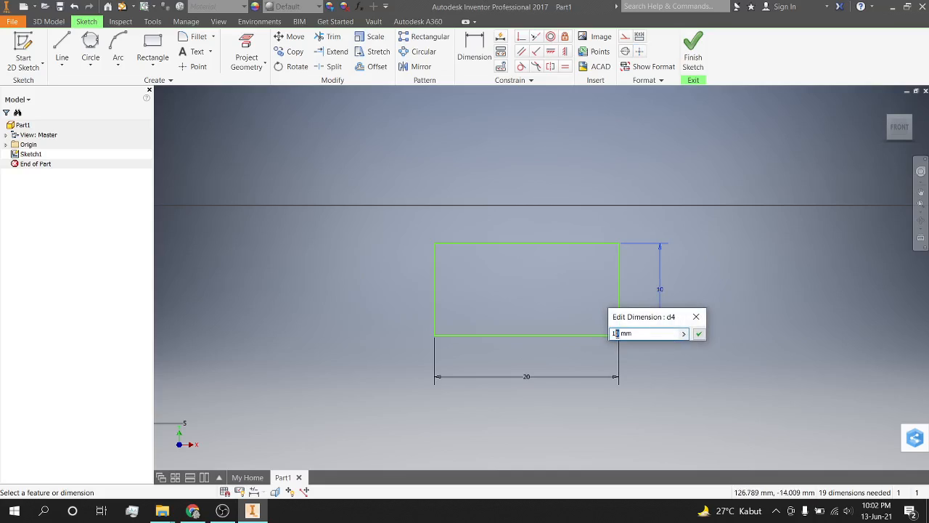
key("Delete")
type("15")
key("BackSpace")
key("BackSpace")
type("5")
key("Return")
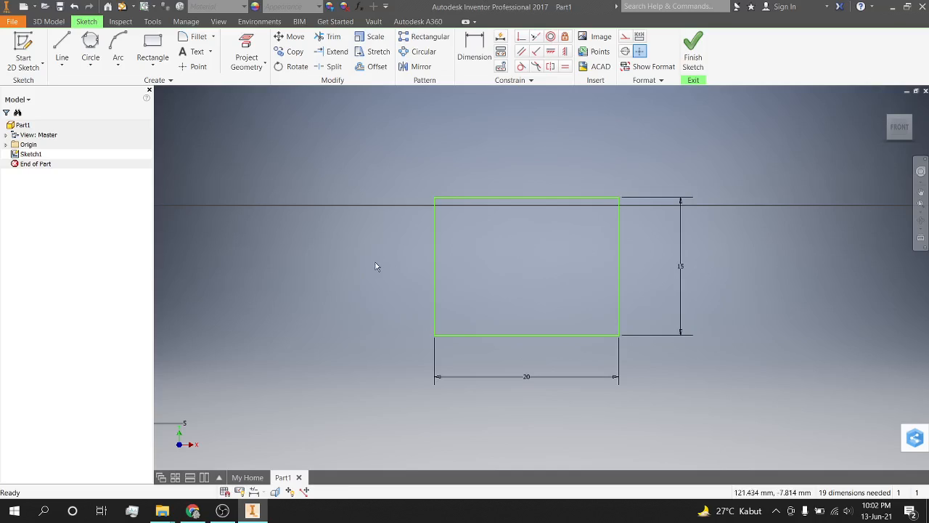
Fillet the rectangle's upper-right corner with a 3 mm radius.
left_click(212, 41)
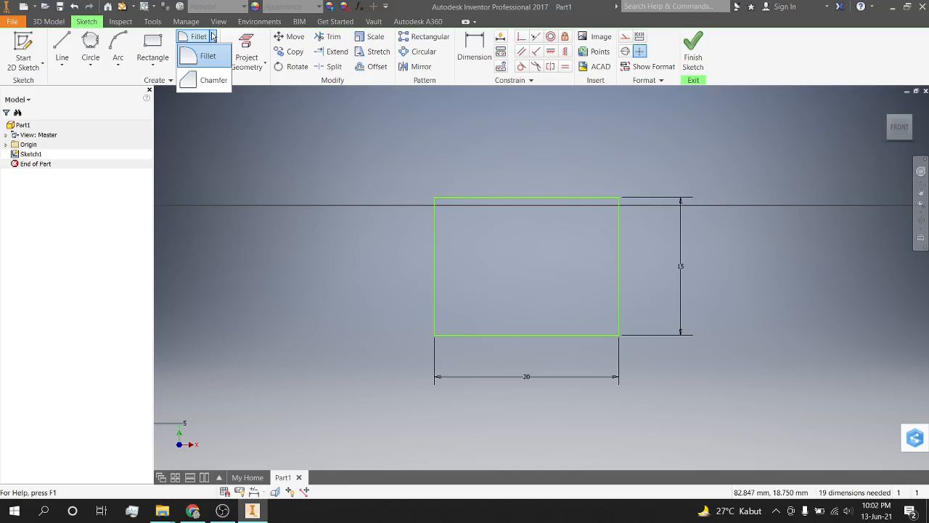
left_click(252, 148)
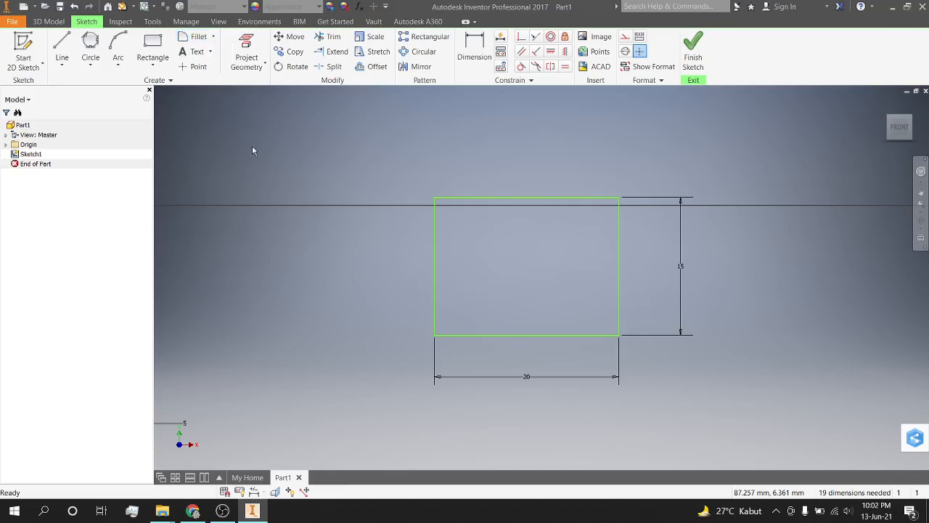
left_click(214, 38)
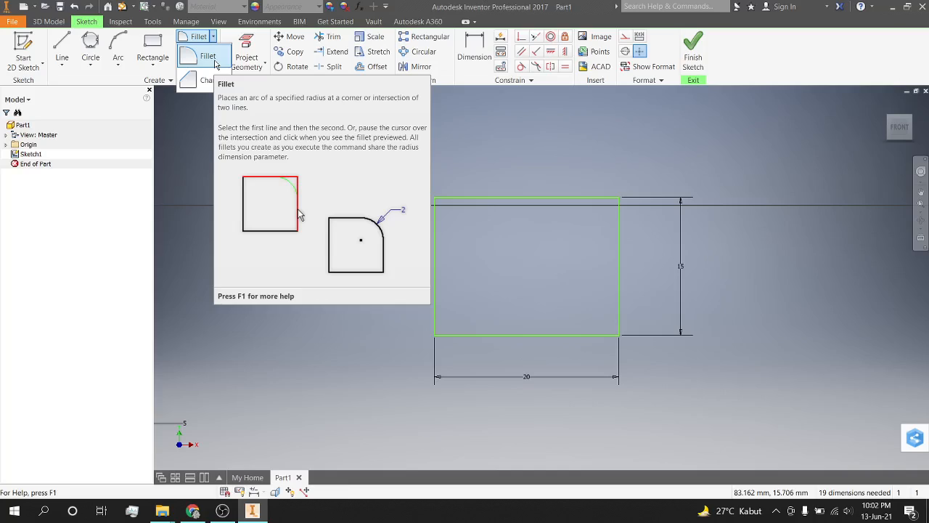
left_click(215, 64)
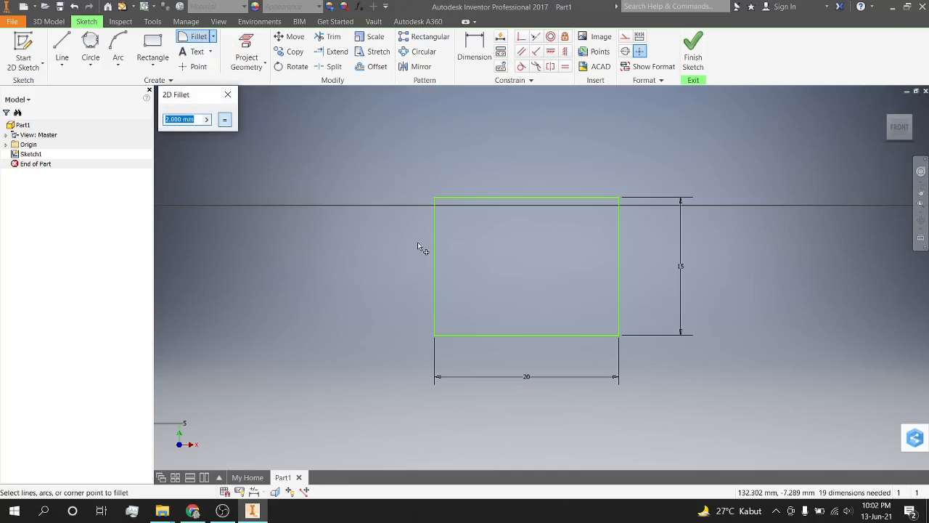
left_click(180, 119)
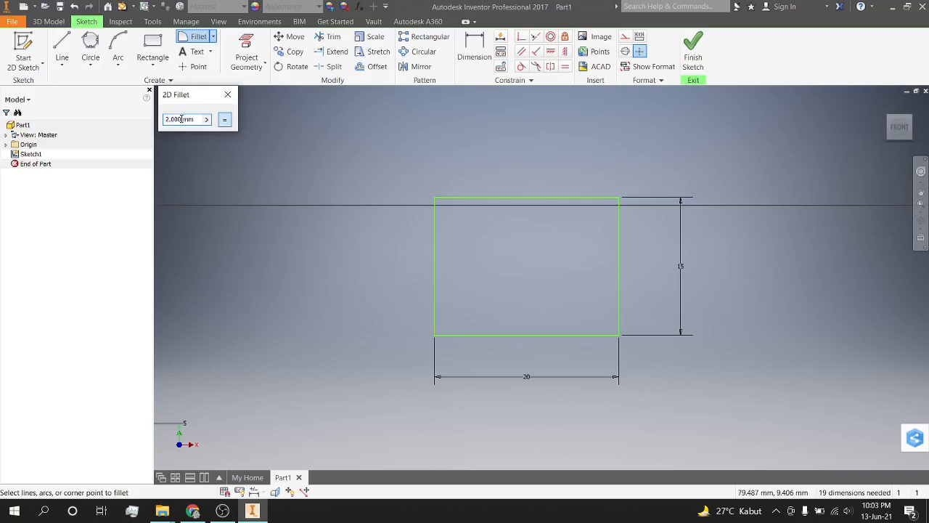
left_click_drag(181, 119, 166, 120)
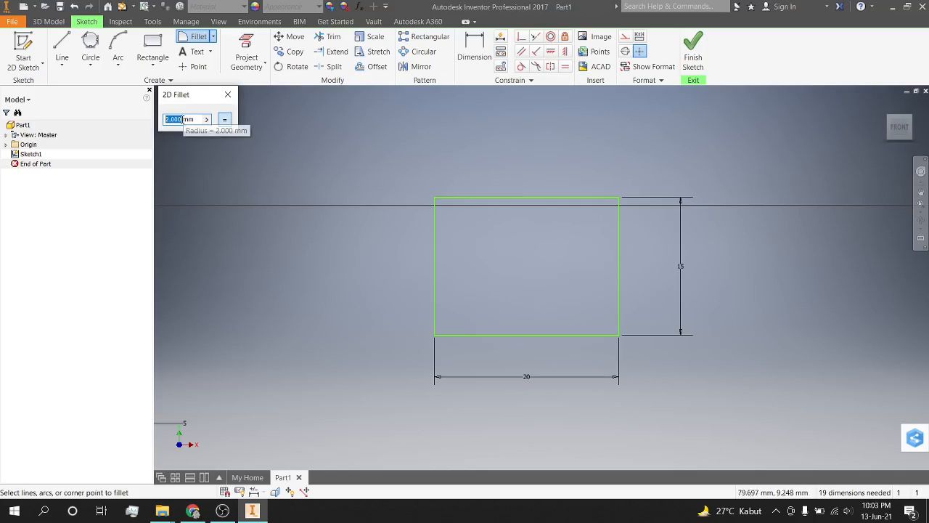
type("3")
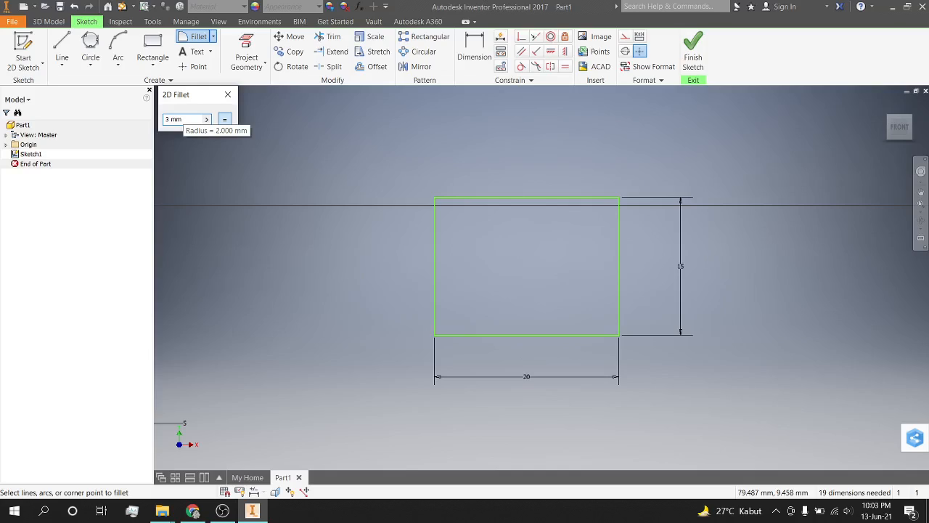
left_click(582, 198)
left_click(619, 237)
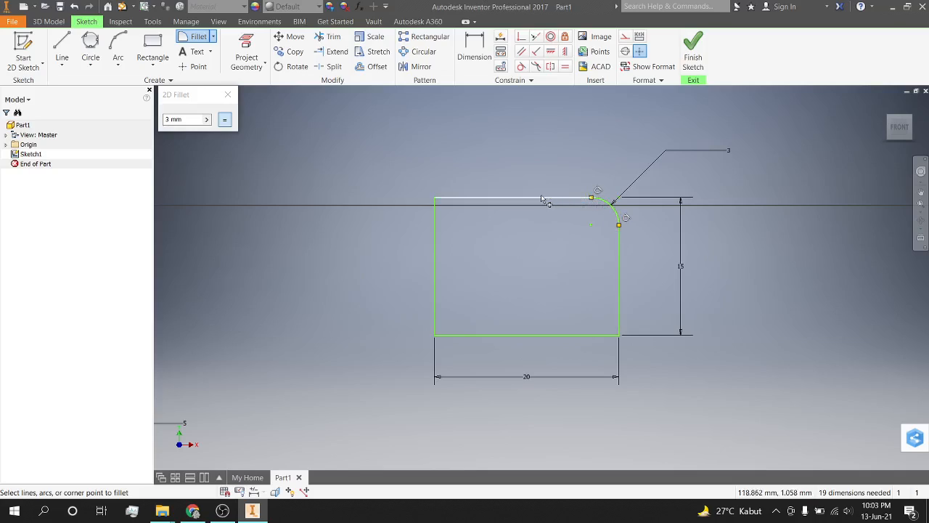
Fillet the rectangle's upper-left corner with the same radius and end the fillet command.
left_click(444, 197)
left_click(434, 222)
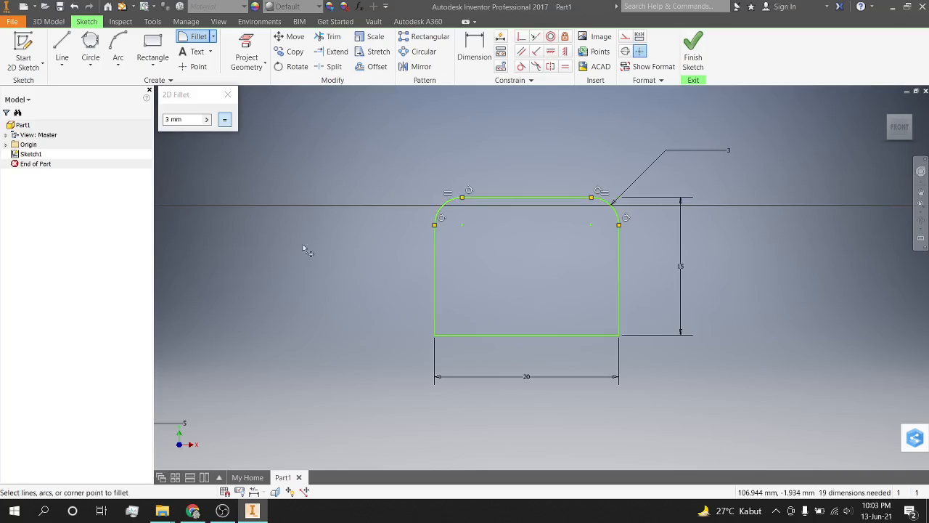
left_click(227, 95)
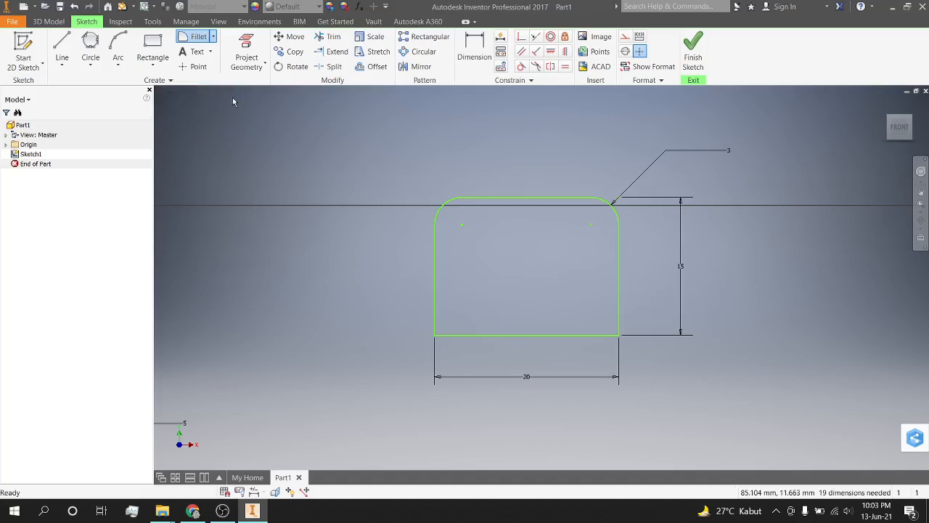
Chamfer the rectangle's lower-right corner with an equal distance of 3 mm.
left_click(213, 38)
left_click(206, 81)
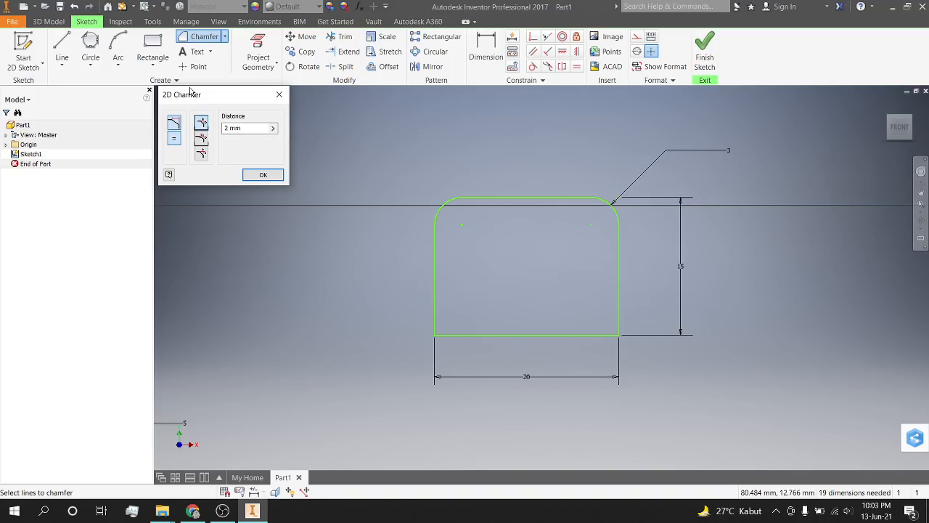
left_click(227, 127)
double_click(227, 127)
type("3")
left_click(254, 179)
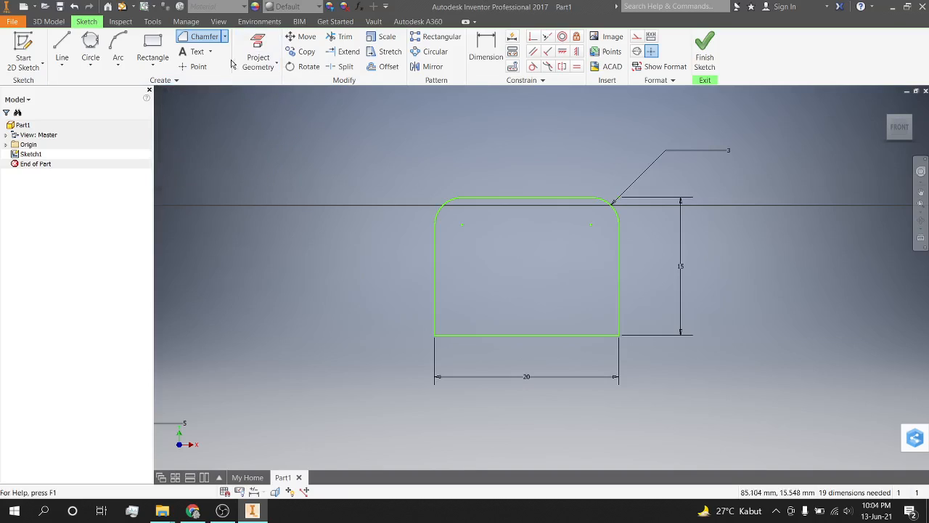
left_click(224, 37)
left_click(201, 72)
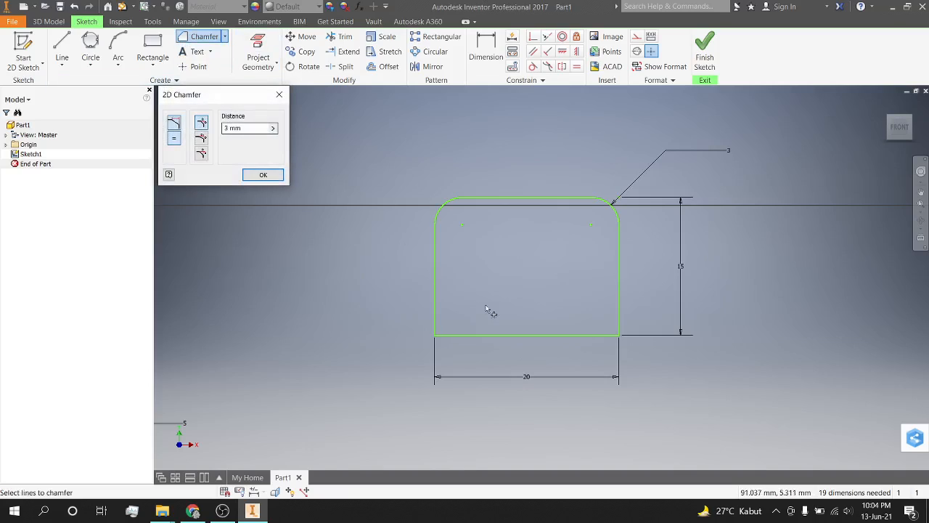
left_click(560, 336)
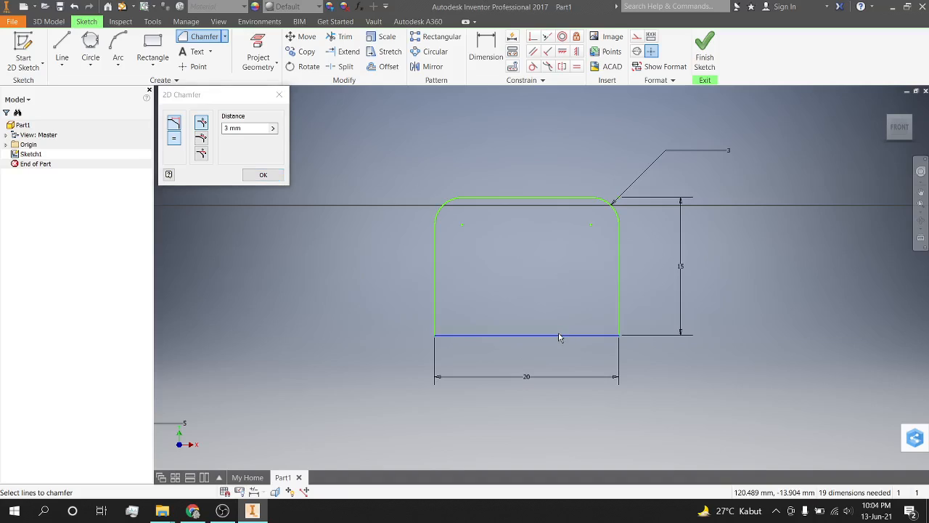
left_click(618, 323)
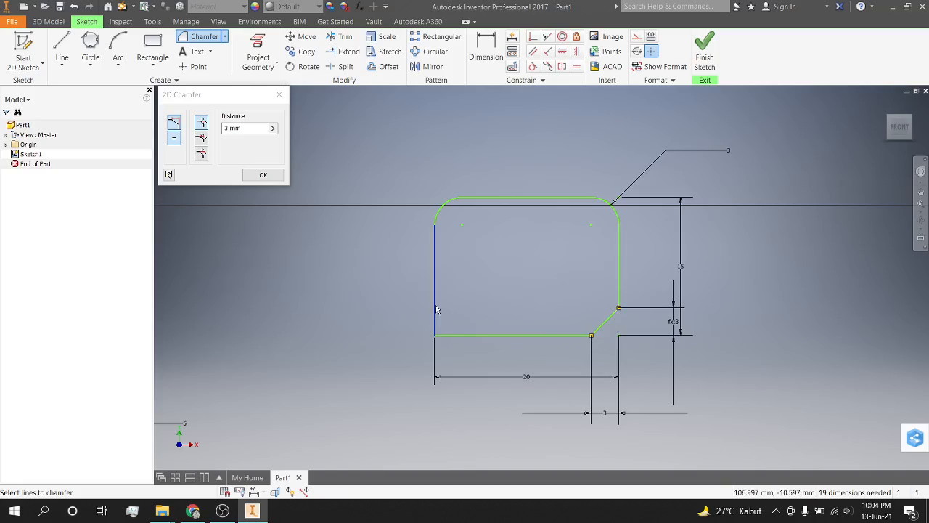
Chamfer the rectangle's lower-left corner with the same distance and end the chamfer command.
left_click(458, 337)
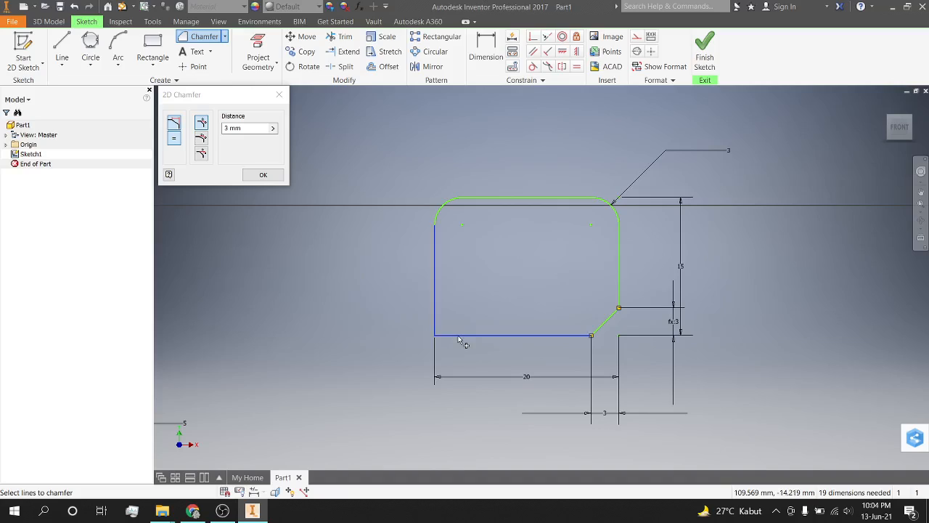
left_click(258, 177)
key("Escape")
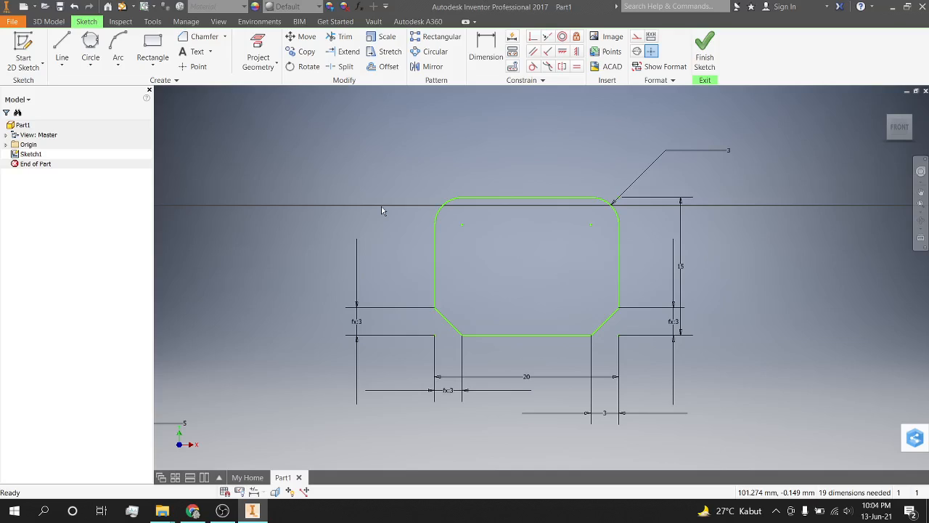
Place two sketch points side by side inside the rectangle, one near its centre and one to its right at the same height.
left_click(198, 67)
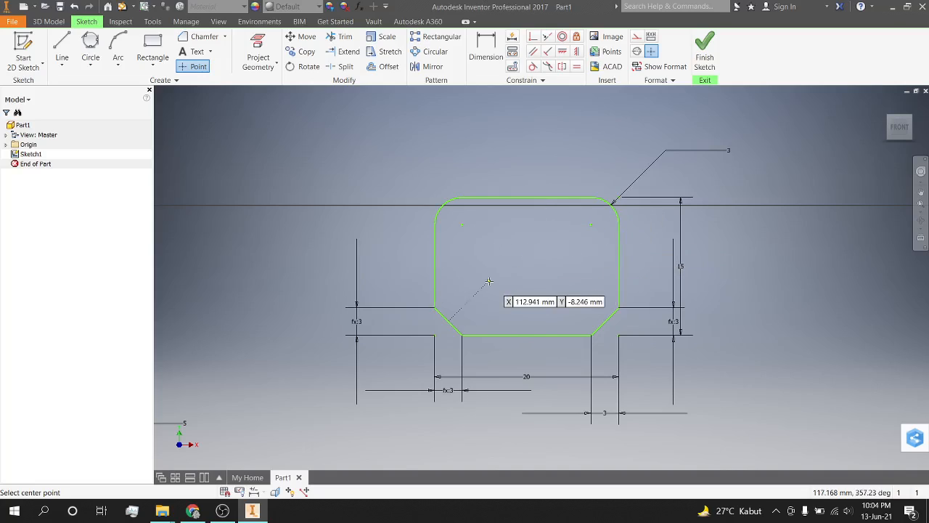
left_click(523, 265)
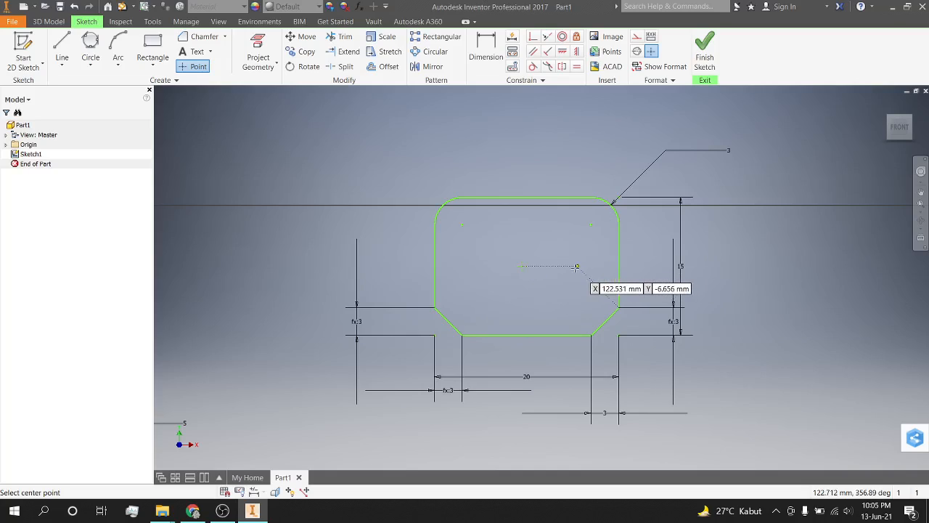
left_click(565, 265)
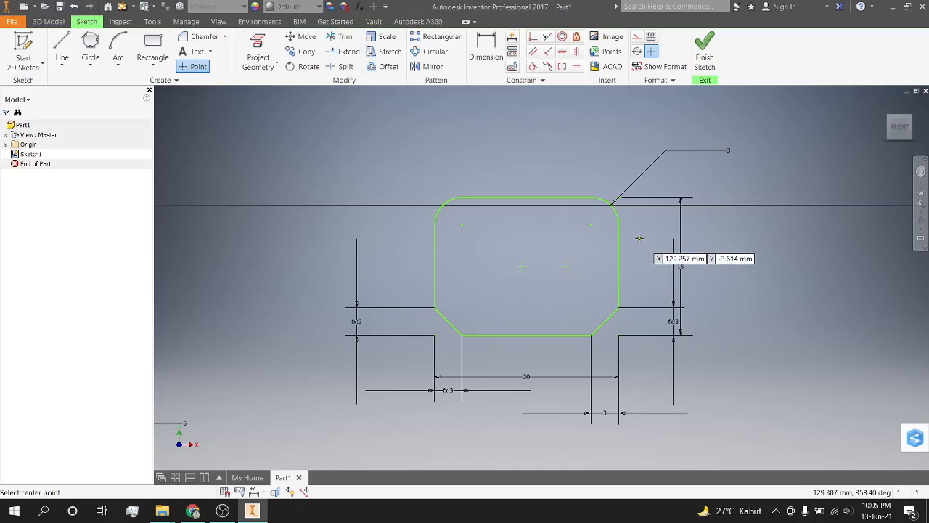
key("Escape")
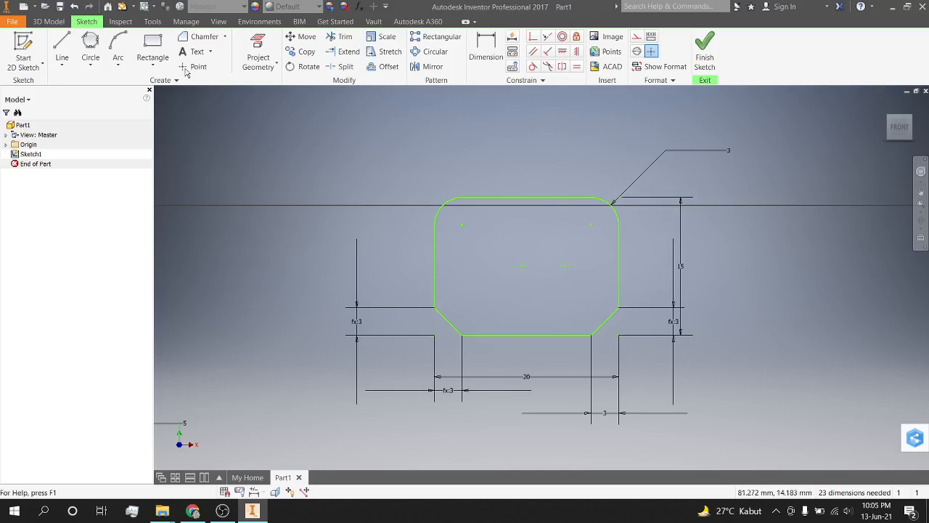
left_click(155, 68)
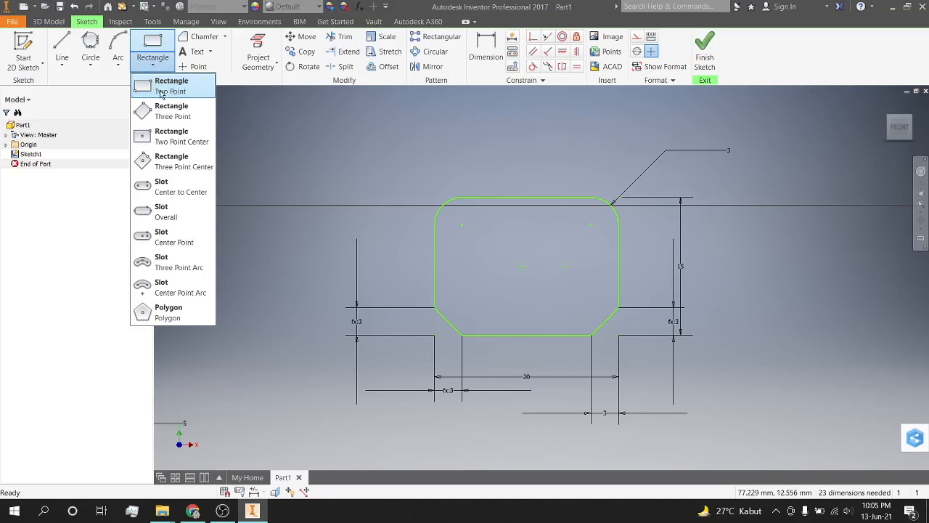
left_click(169, 318)
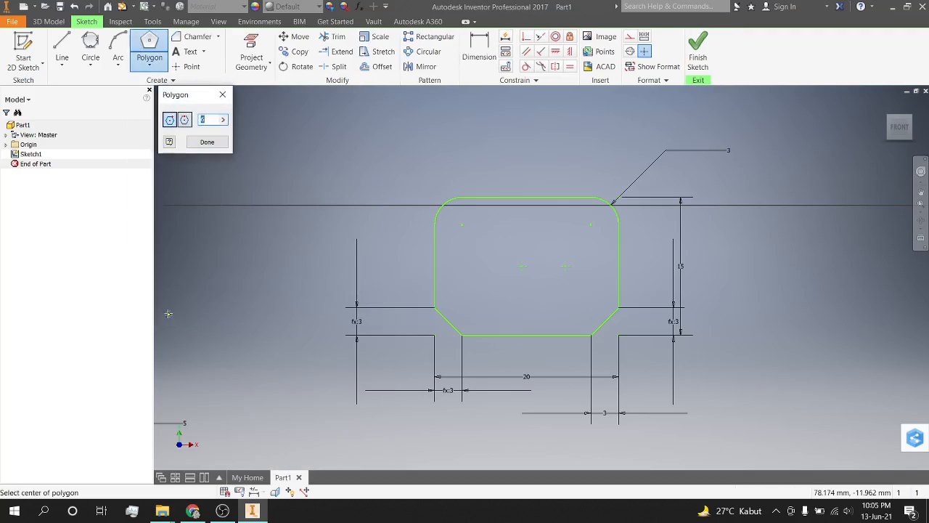
left_click(207, 119)
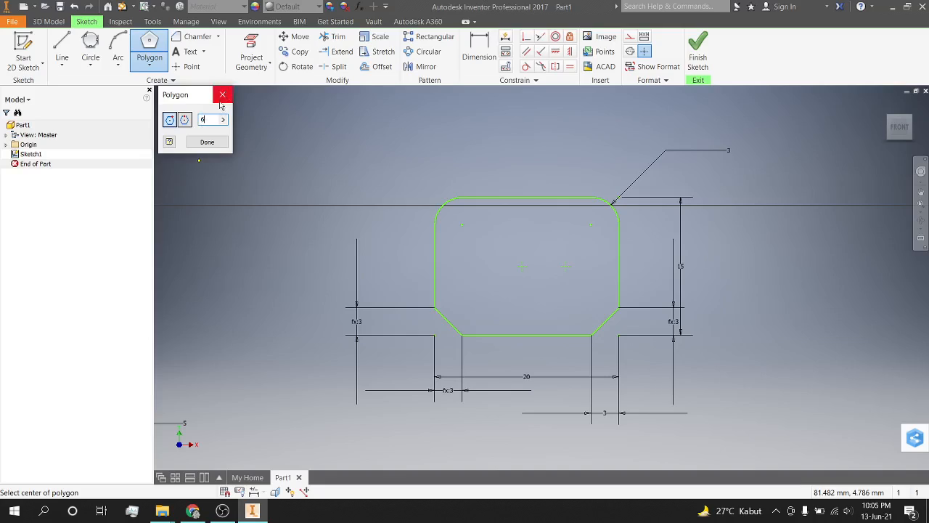
left_click(207, 141)
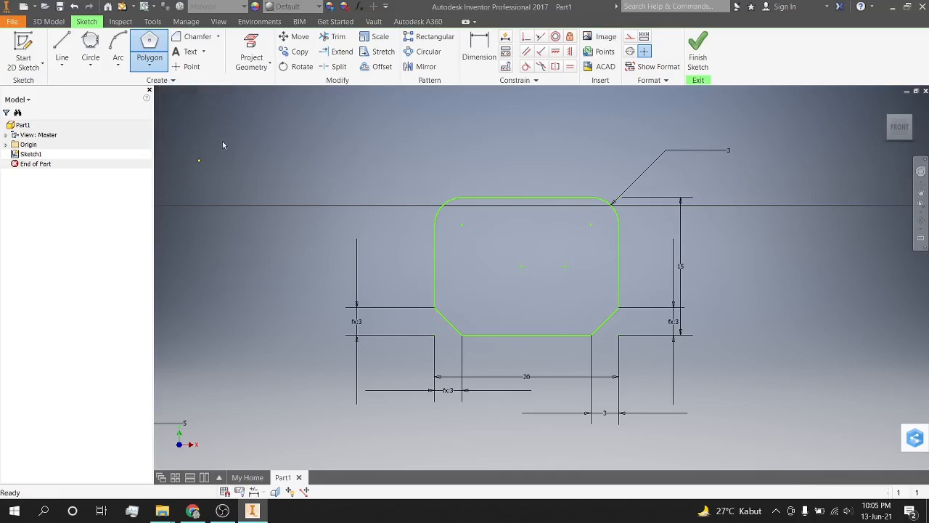
Draw a six-sided inscribed polygon in the empty area to the right of the rectangle, with one vertex pointing almost straight left.
left_click(150, 47)
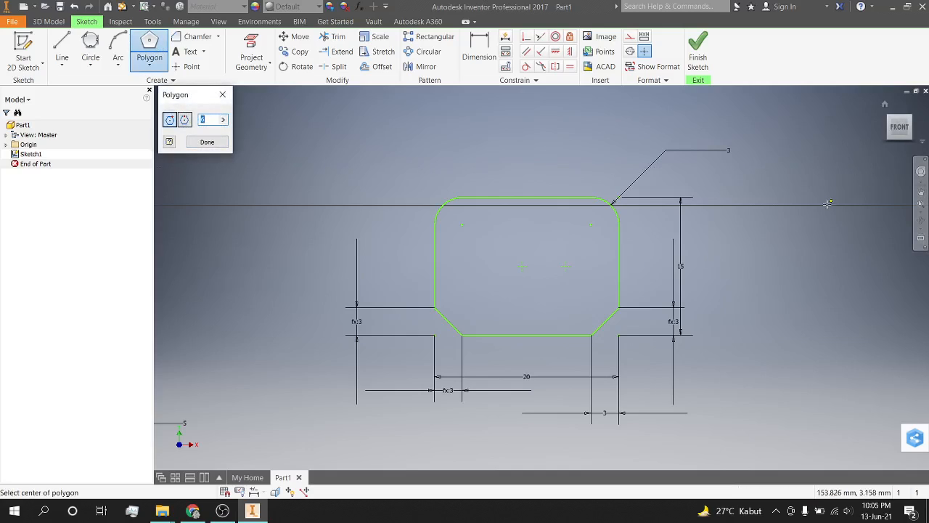
scroll(527, 224, "up", 5)
scroll(524, 275, "down", 3)
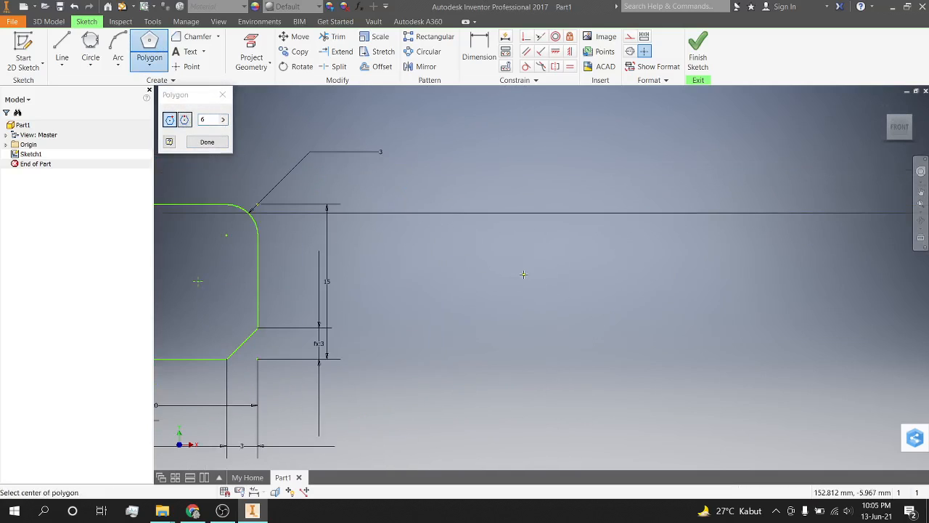
left_click(522, 275)
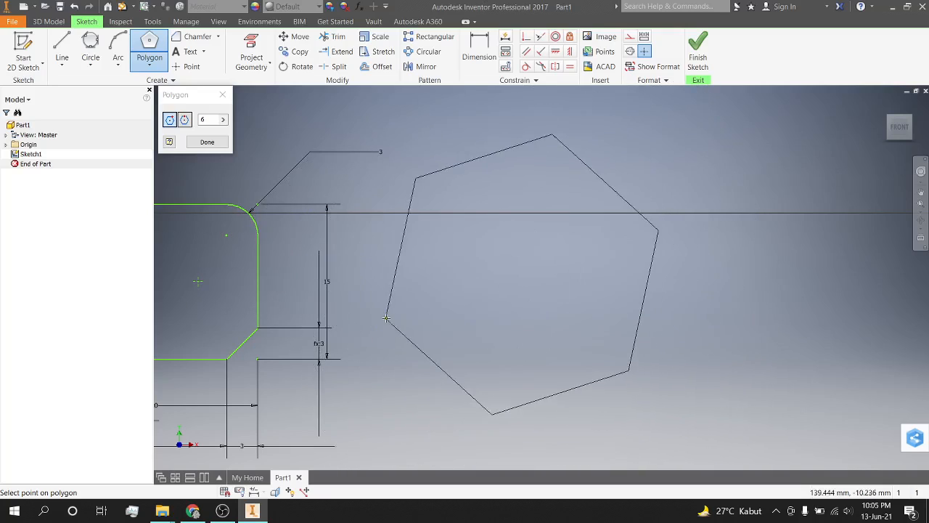
left_click(384, 280)
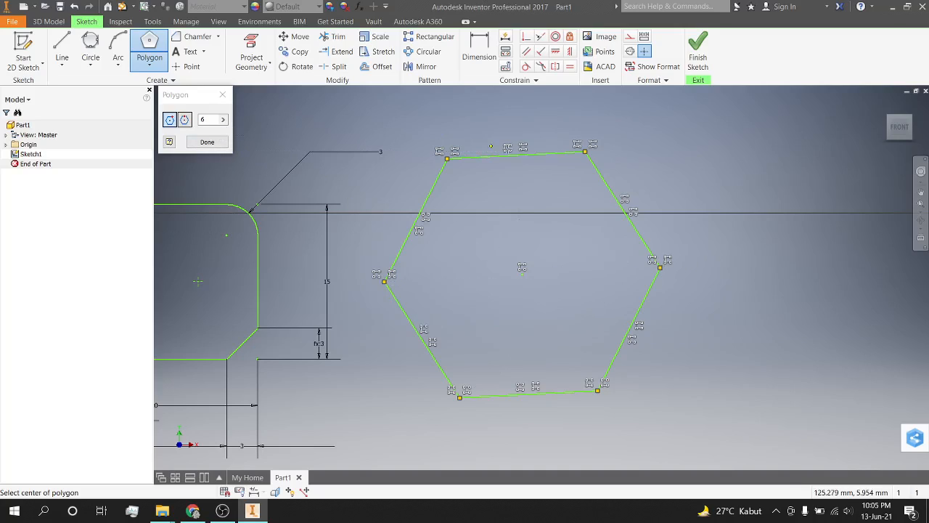
Draw a small five-sided polygon to the upper right of the hexagon and end the polygon command.
left_click(215, 120)
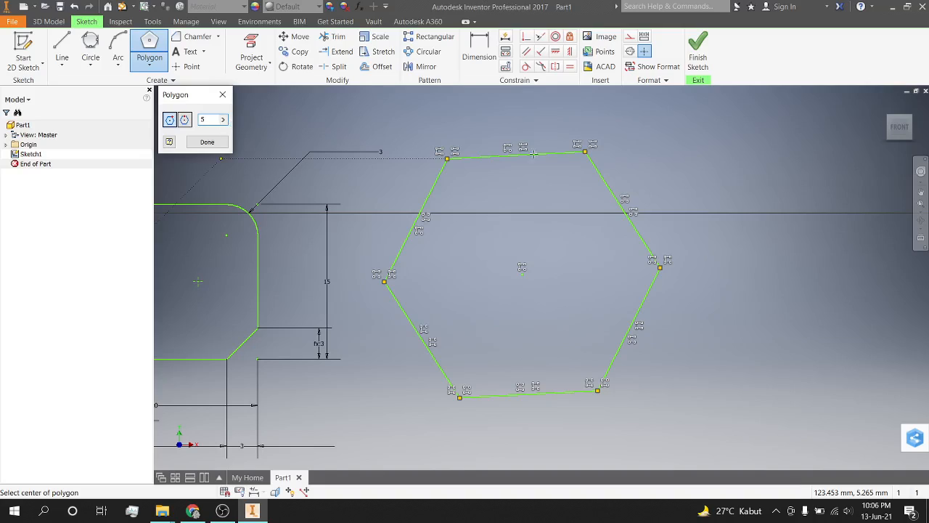
left_click(785, 187)
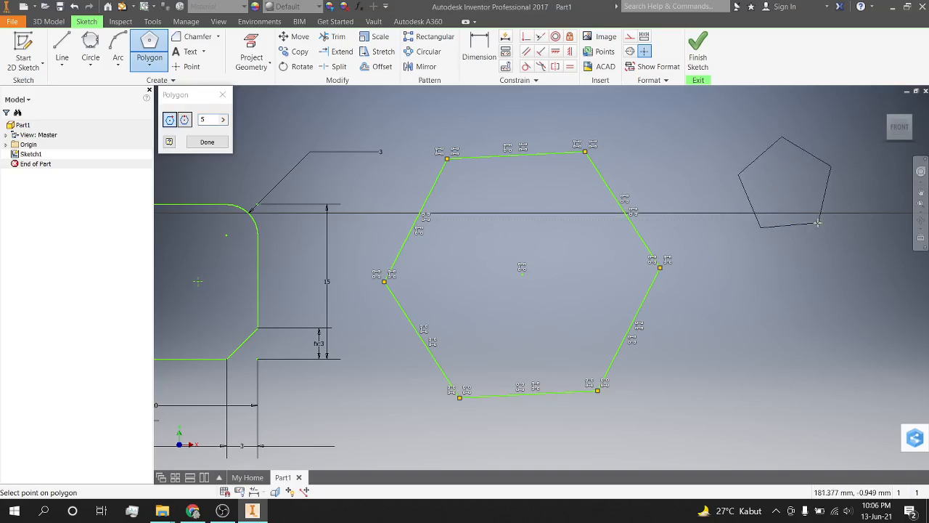
left_click(807, 212)
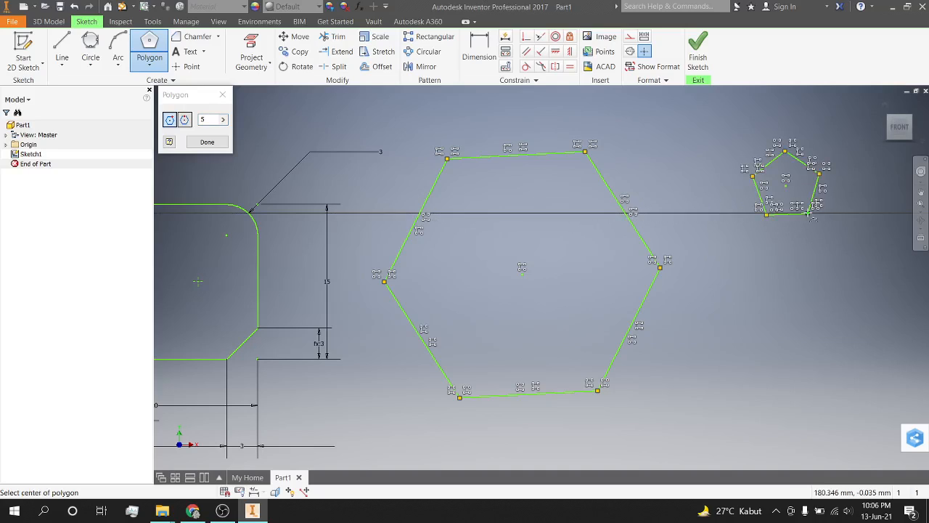
left_click(224, 95)
scroll(352, 181, "up", 4)
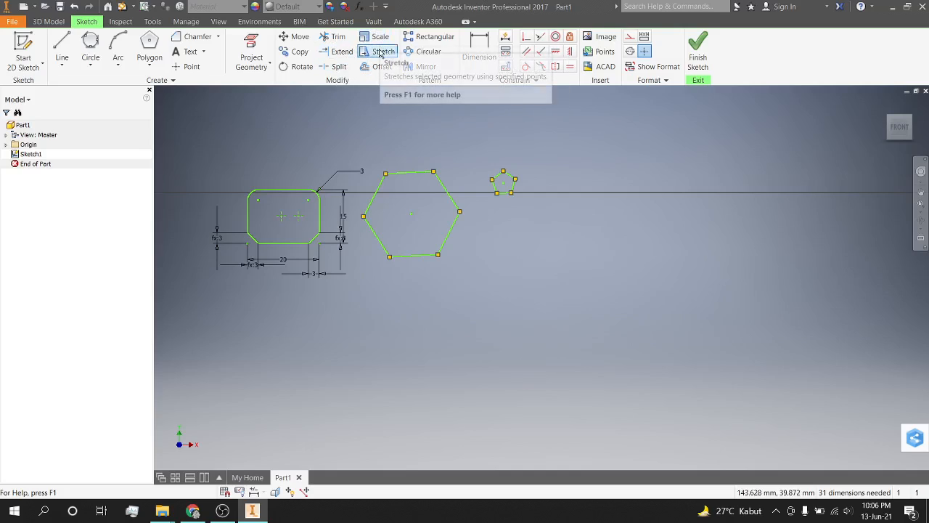
left_click(299, 37)
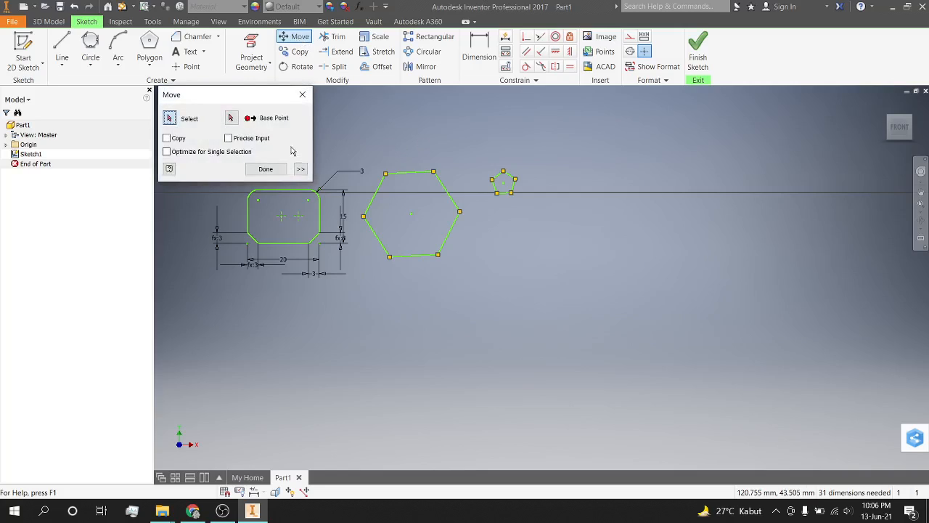
scroll(431, 188, "down", 3)
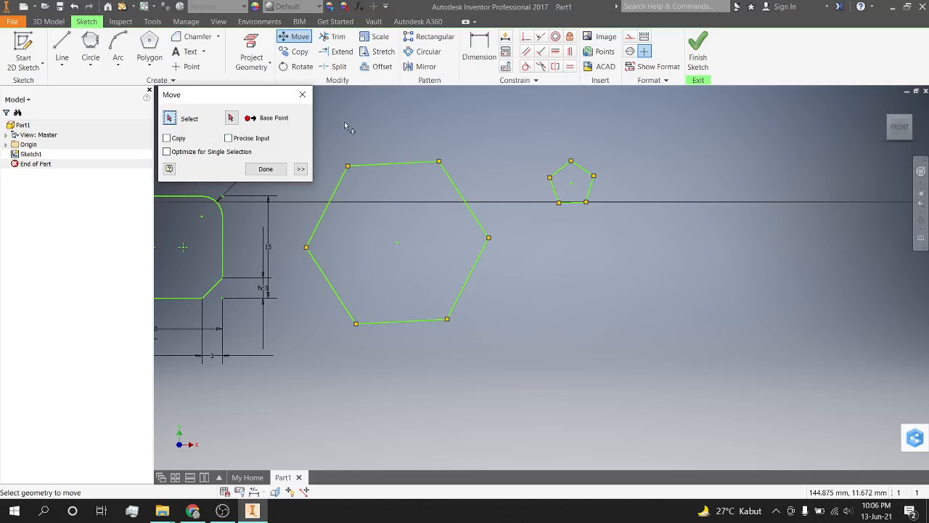
left_click(377, 164)
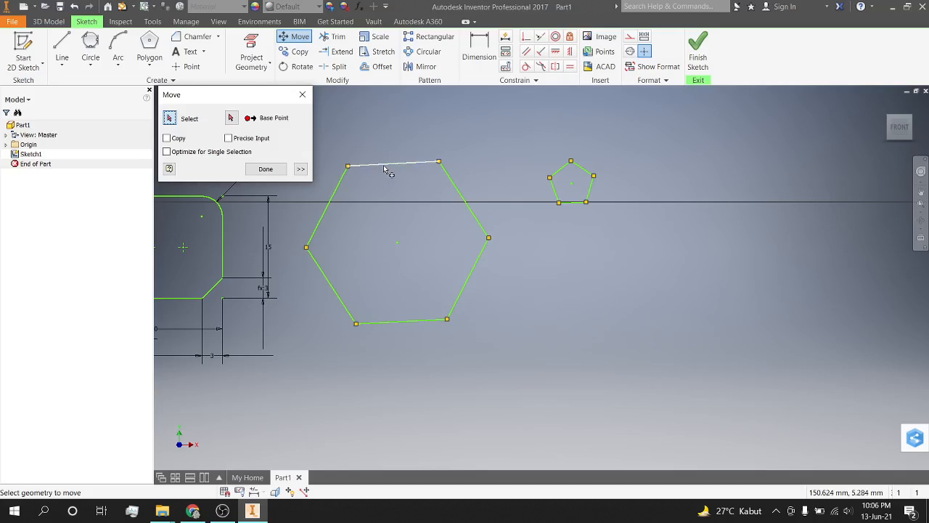
left_click(384, 166)
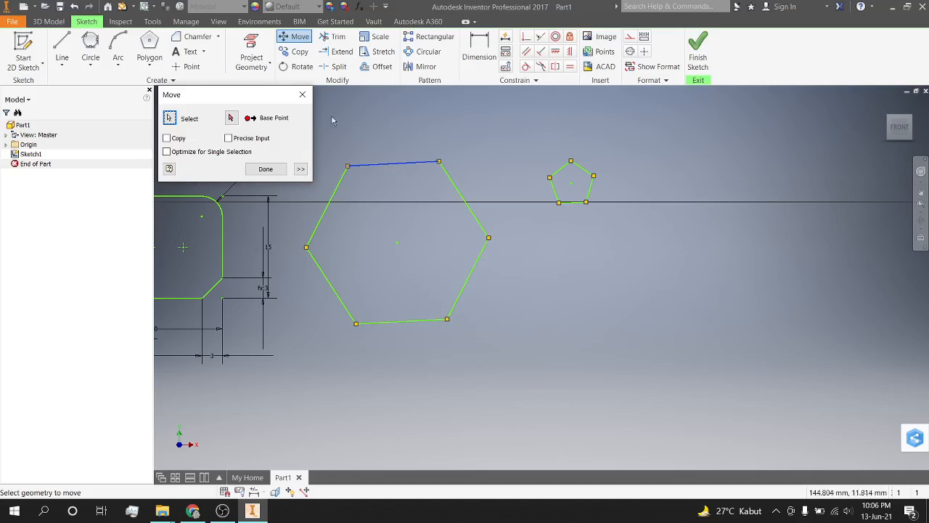
left_click(299, 94)
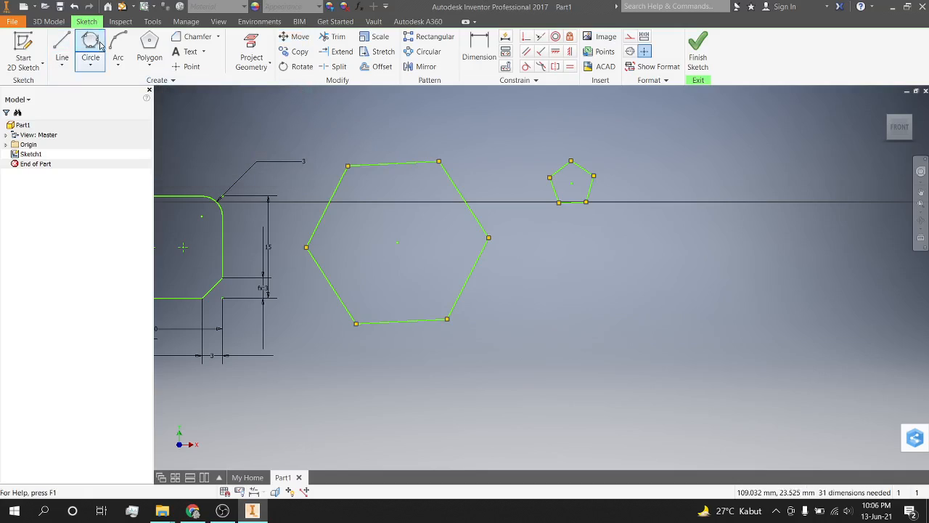
Draw a centre-point circle about 14 mm in diameter in the empty area to the lower right of the pentagon.
left_click(90, 64)
left_click(93, 93)
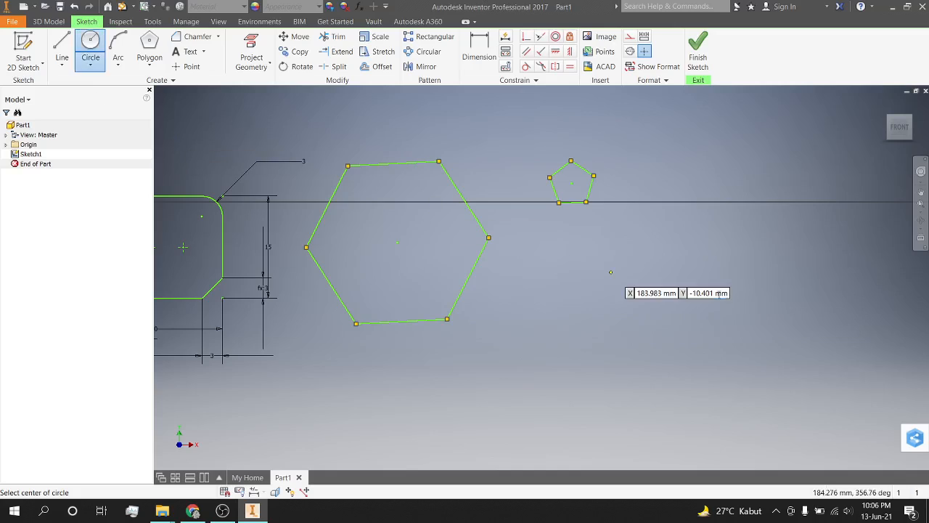
left_click(646, 320)
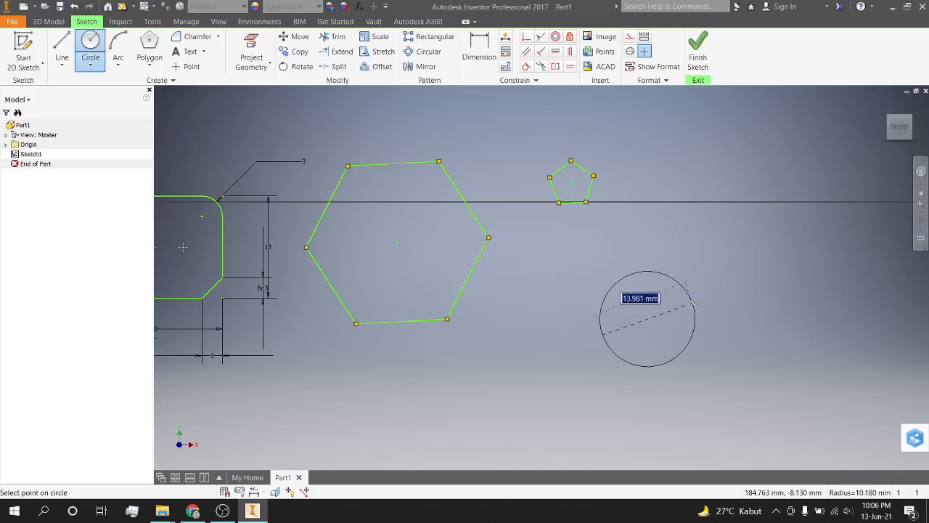
left_click(695, 317)
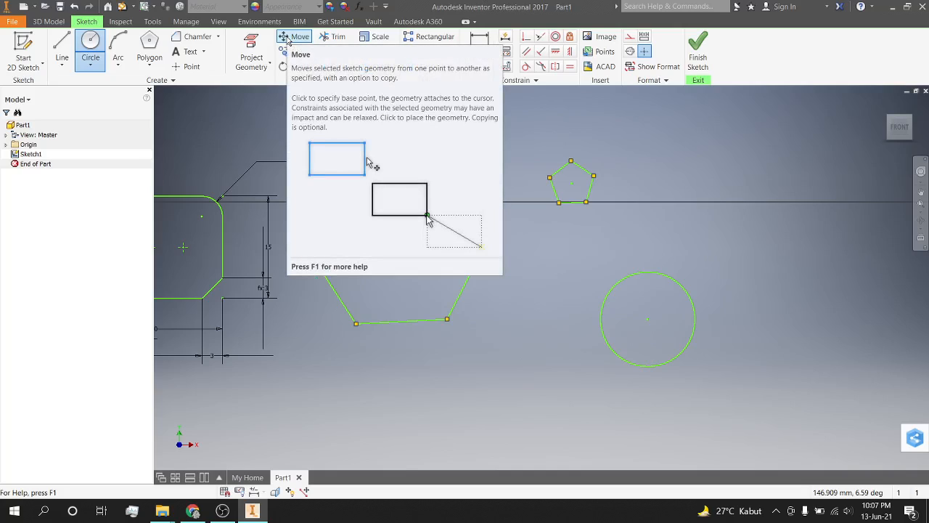
Move the circle with its centre point up and to the right, using the right-hand sketch point inside the rectangle as base point.
left_click(288, 38)
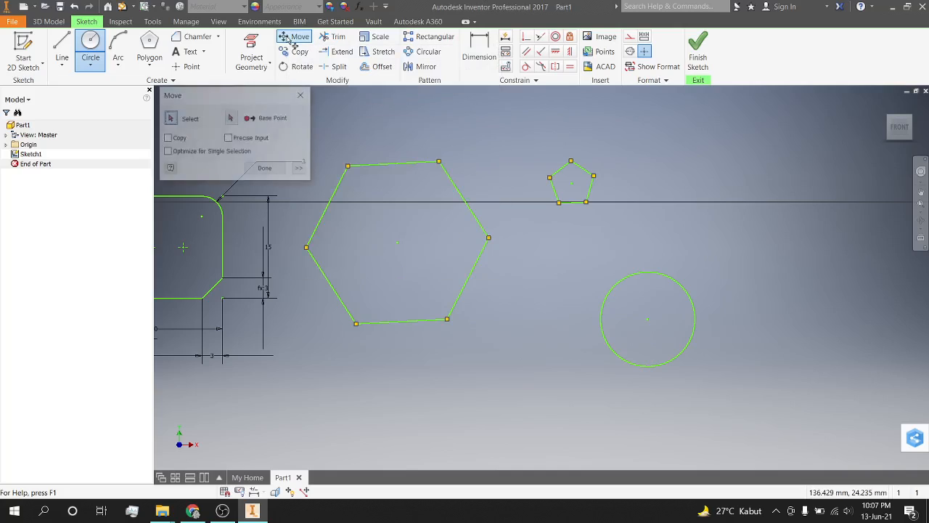
left_click(653, 326)
left_click(683, 353)
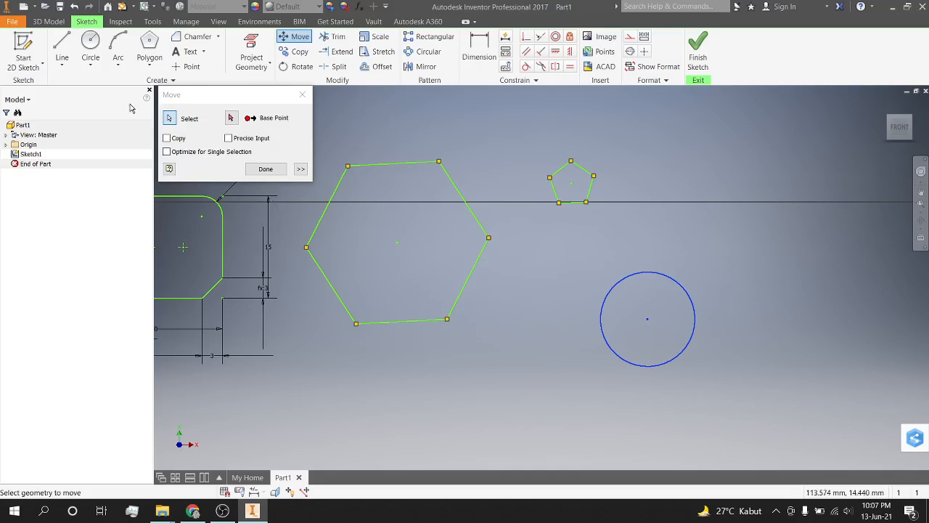
left_click(174, 122)
left_click(171, 121)
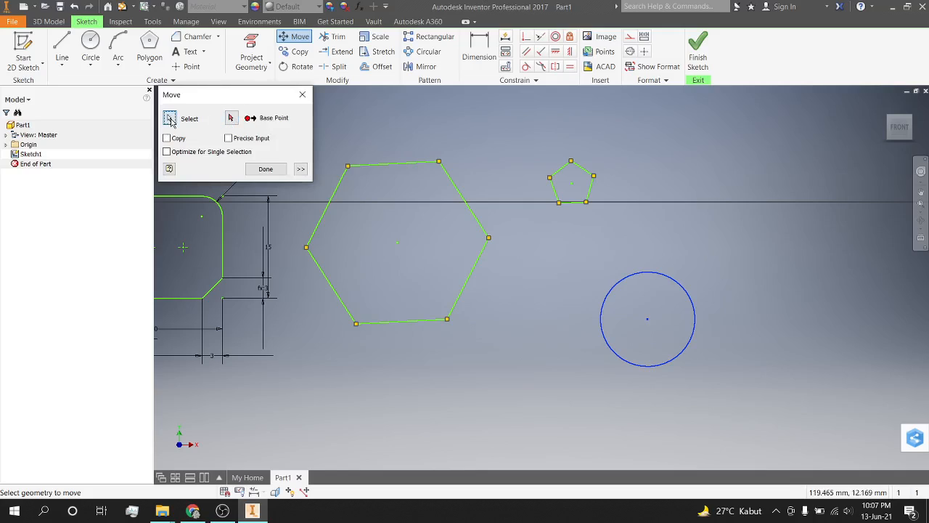
left_click(692, 339)
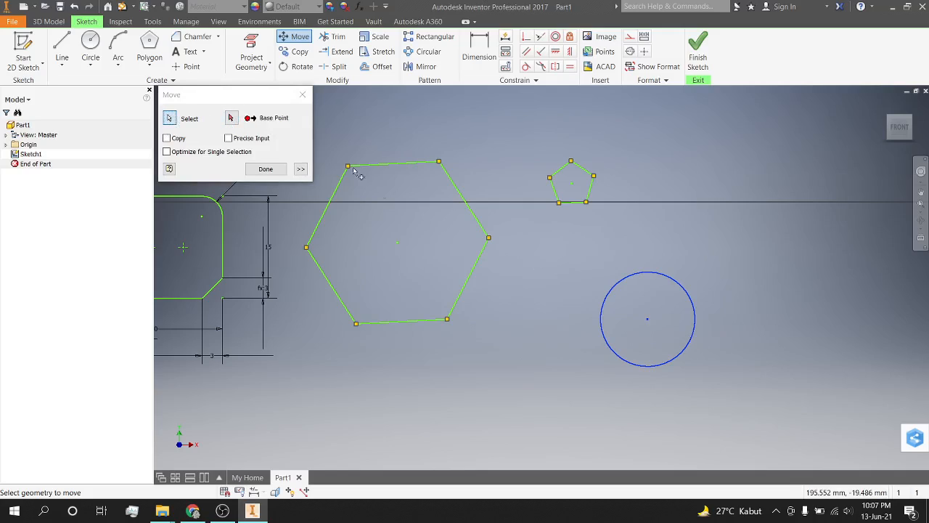
left_click(231, 119)
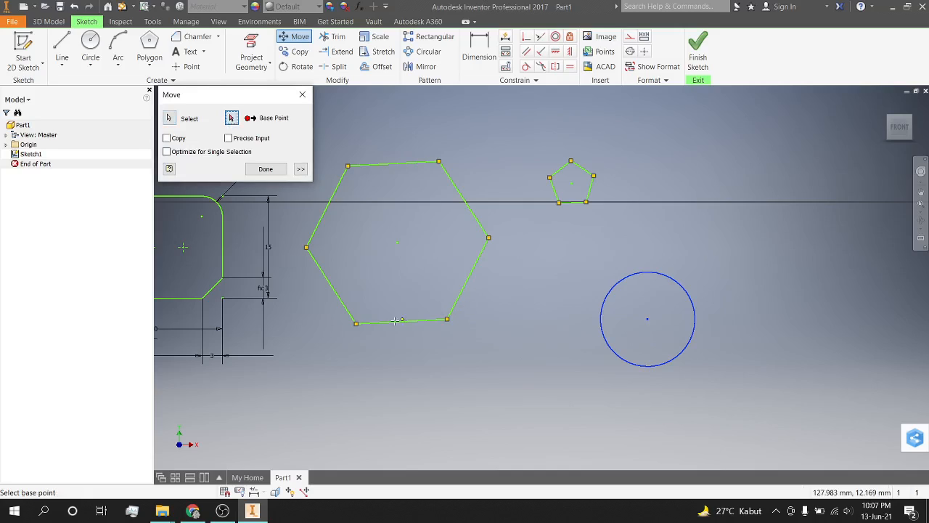
scroll(385, 271, "up", 3)
scroll(369, 258, "down", 5)
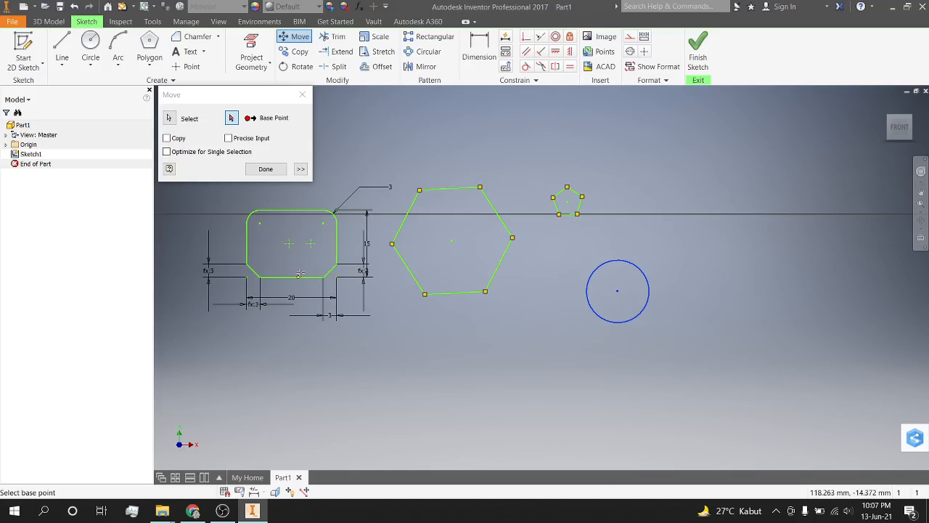
left_click(311, 244)
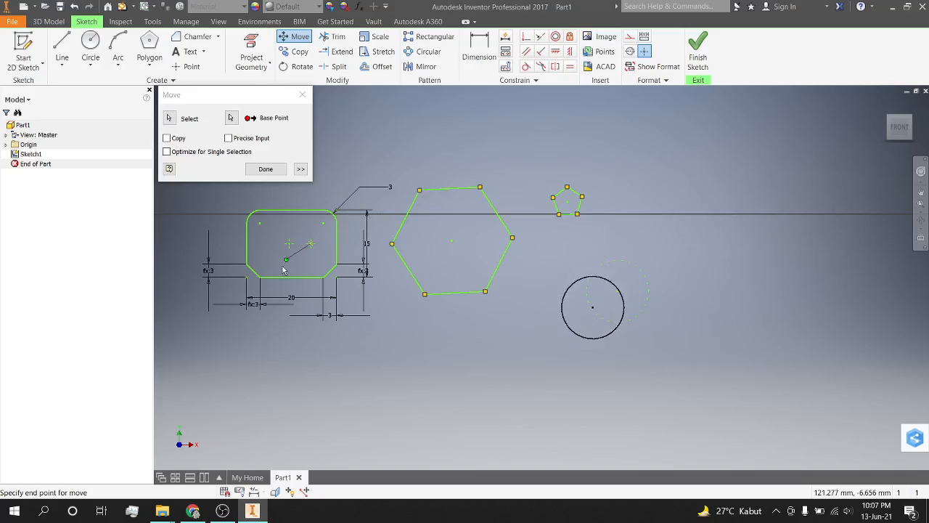
left_click(351, 213)
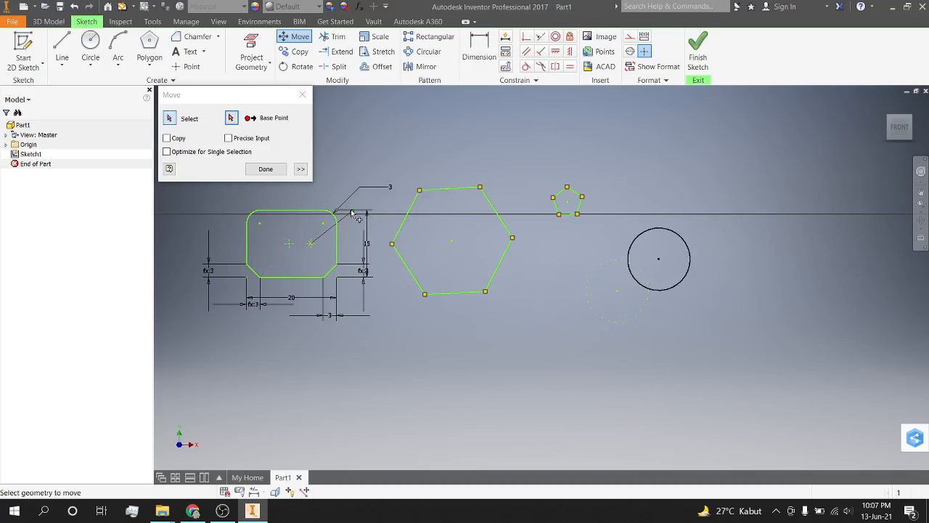
left_click(265, 169)
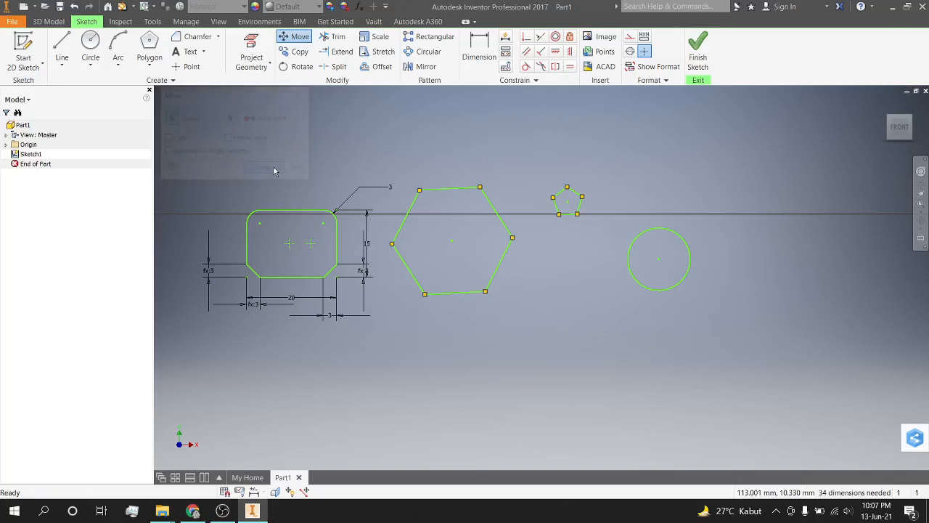
Reposition the circle freehand by its centre so it sits below and slightly to the right of the pentagon.
left_click_drag(687, 278, 712, 259)
left_click(687, 275)
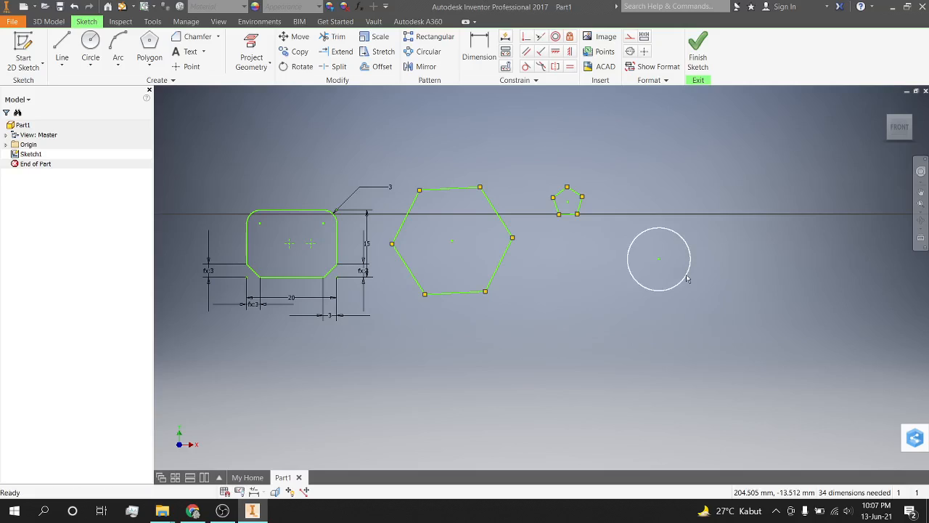
left_click_drag(661, 265, 621, 272)
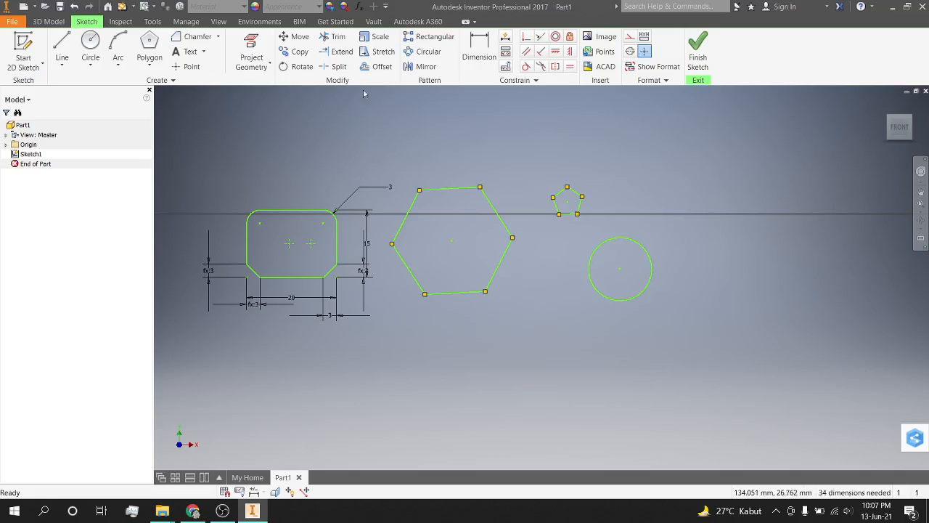
left_click(307, 53)
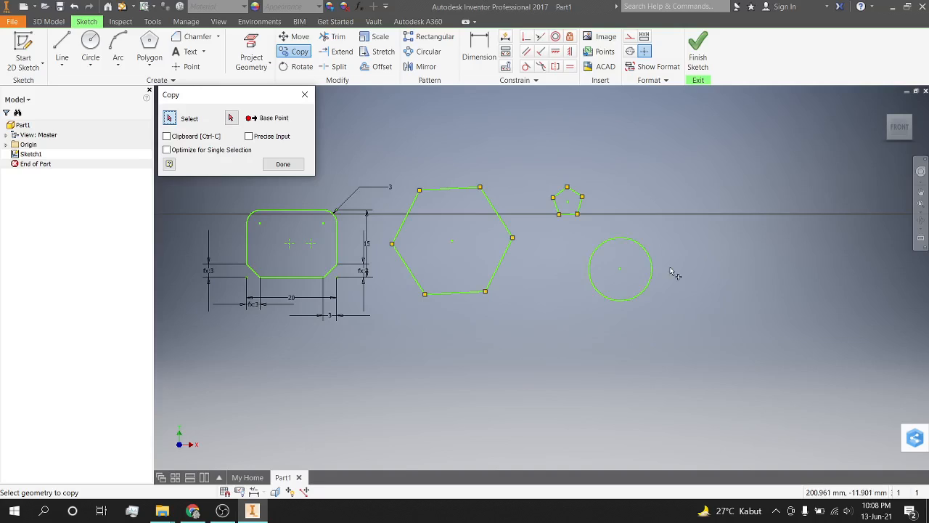
scroll(670, 269, "up", 3)
mouse_move(670, 267)
middle_mouse_down()
mouse_move(568, 292)
mouse_move(505, 267)
middle_mouse_up()
scroll(537, 284, "down", 3)
scroll(560, 311, "down", 1)
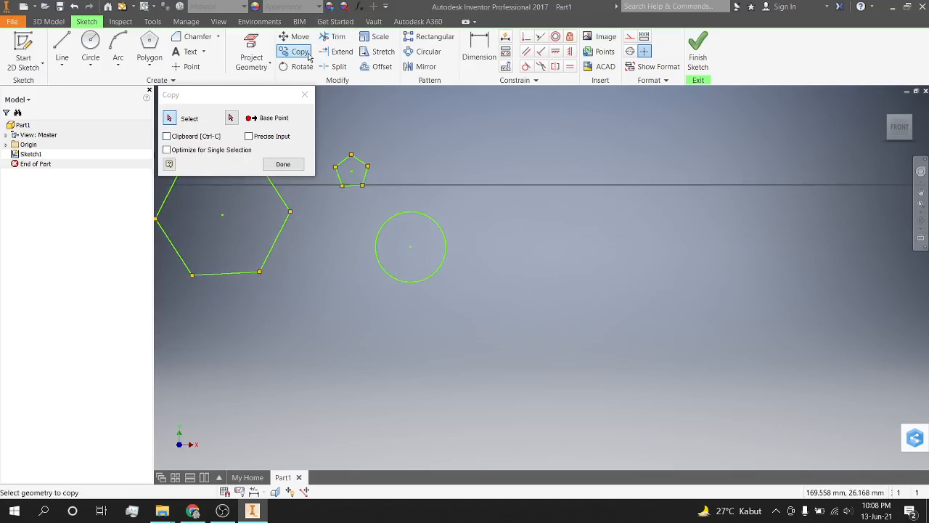
left_click(187, 120)
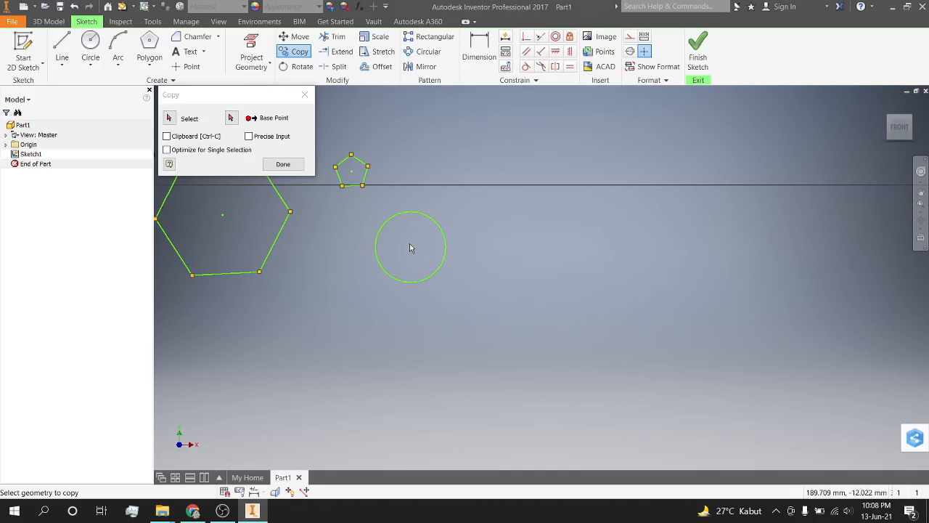
left_click(305, 94)
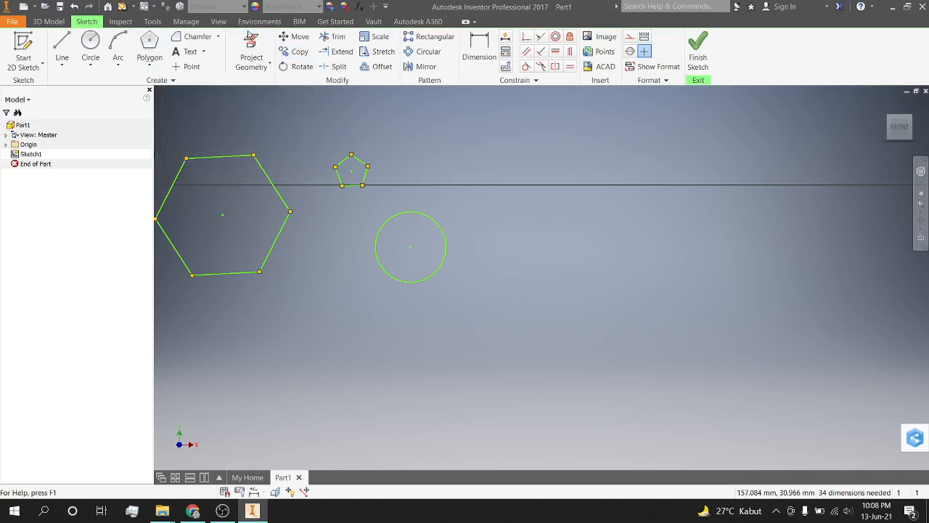
left_click(295, 52)
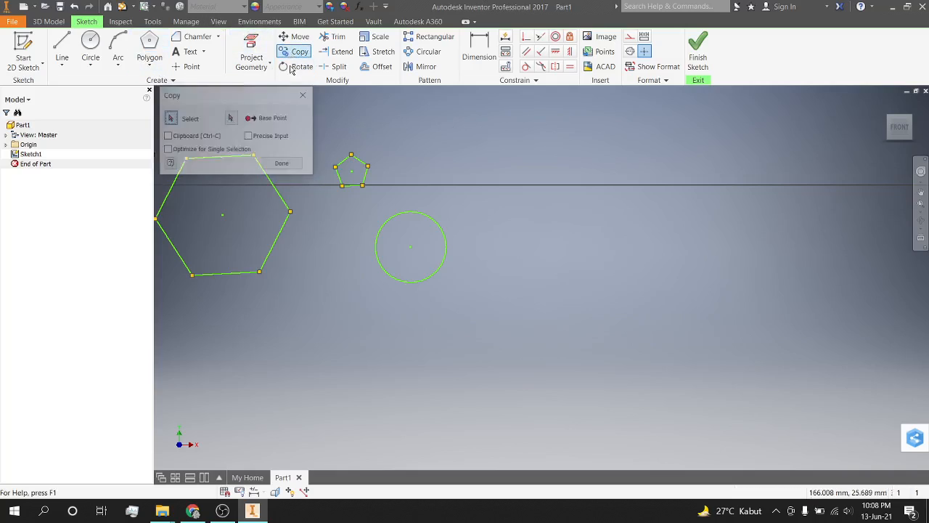
left_click(383, 269)
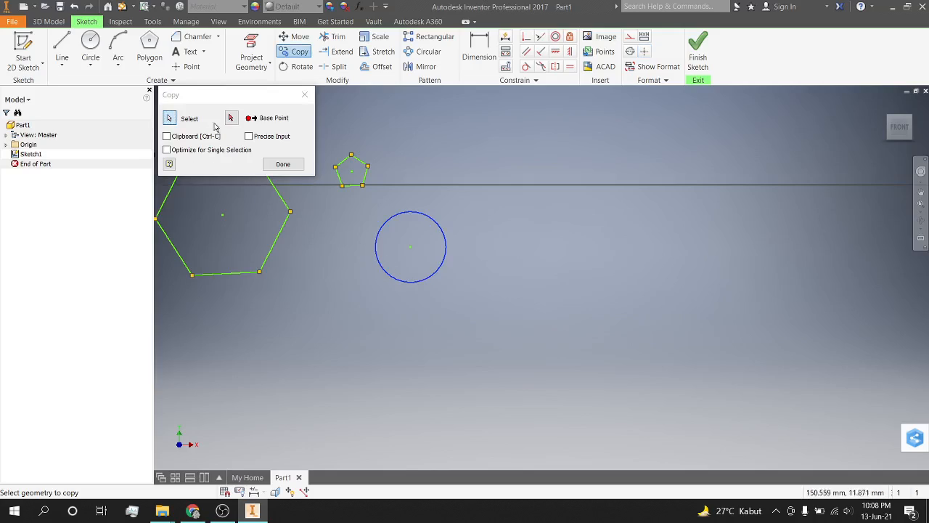
left_click(231, 119)
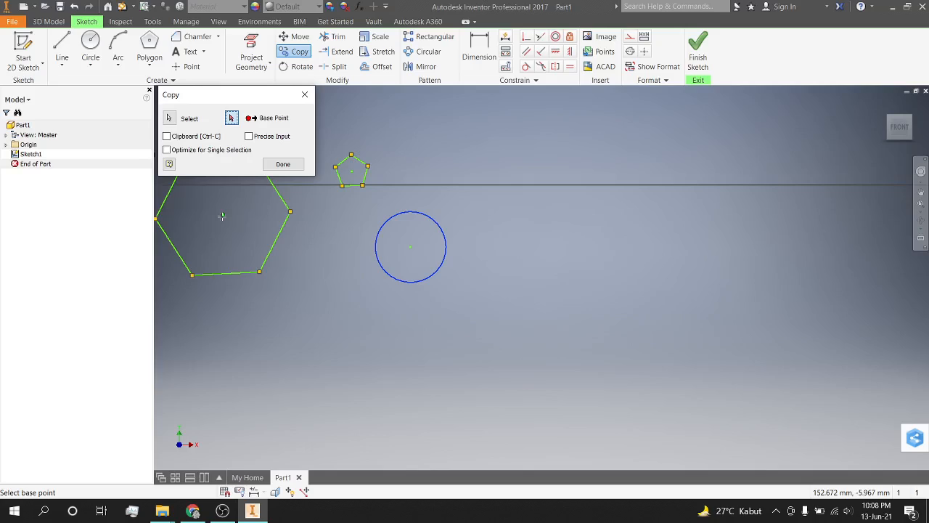
left_click(305, 94)
Draw a long horizontal line from the circle's centre to the right and end the line command.
left_click(61, 51)
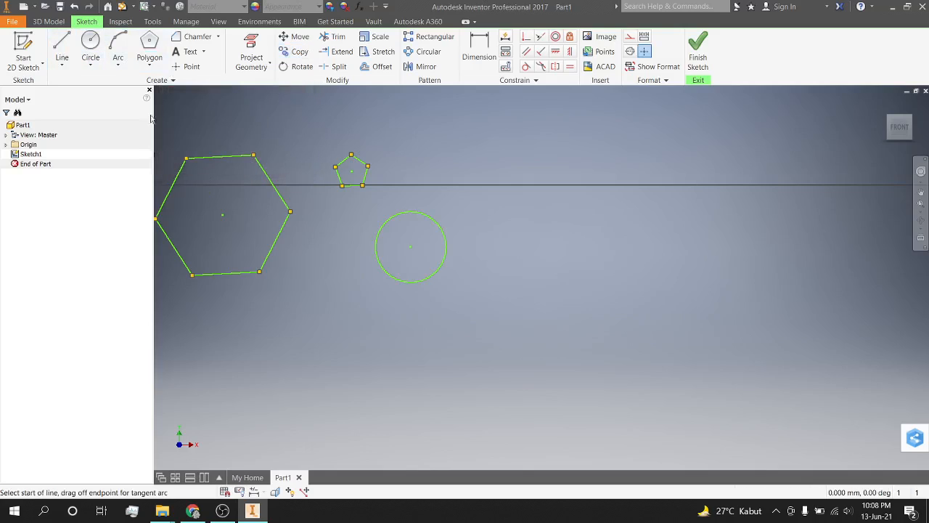
left_click(410, 246)
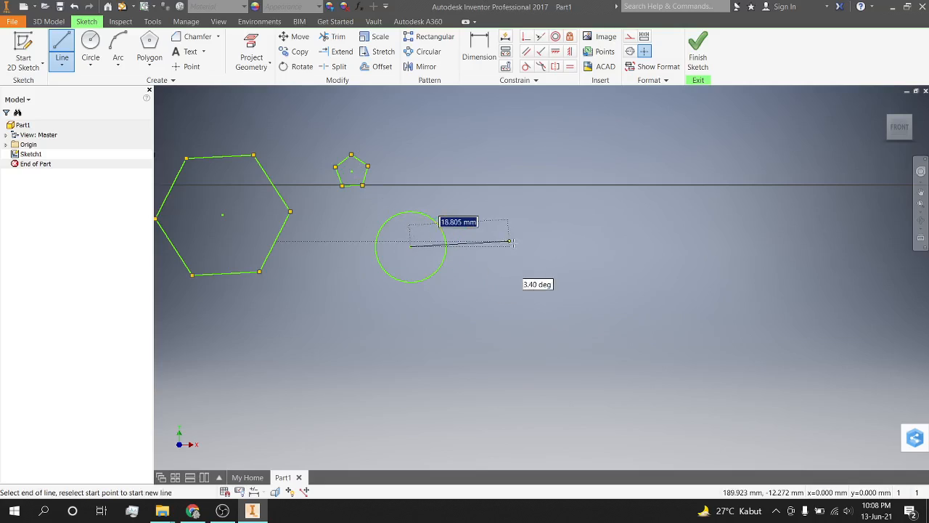
left_click(687, 246)
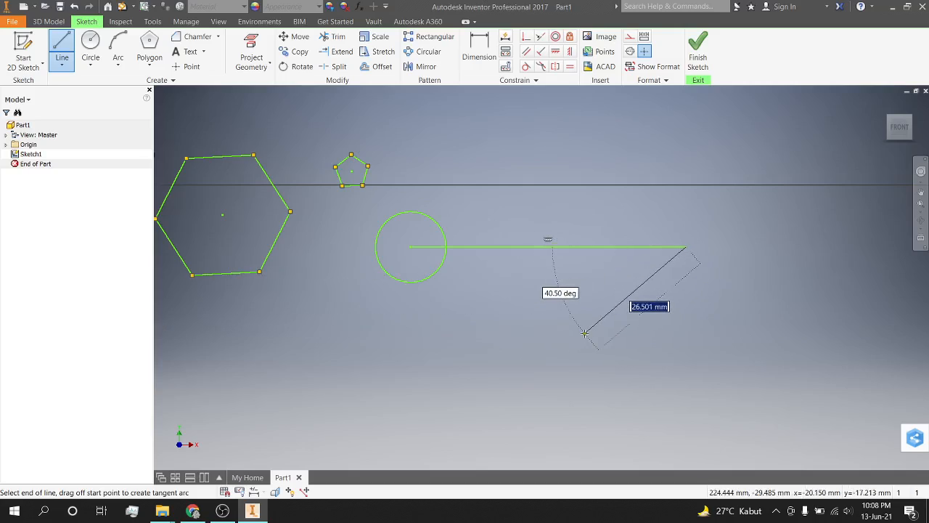
key("Escape")
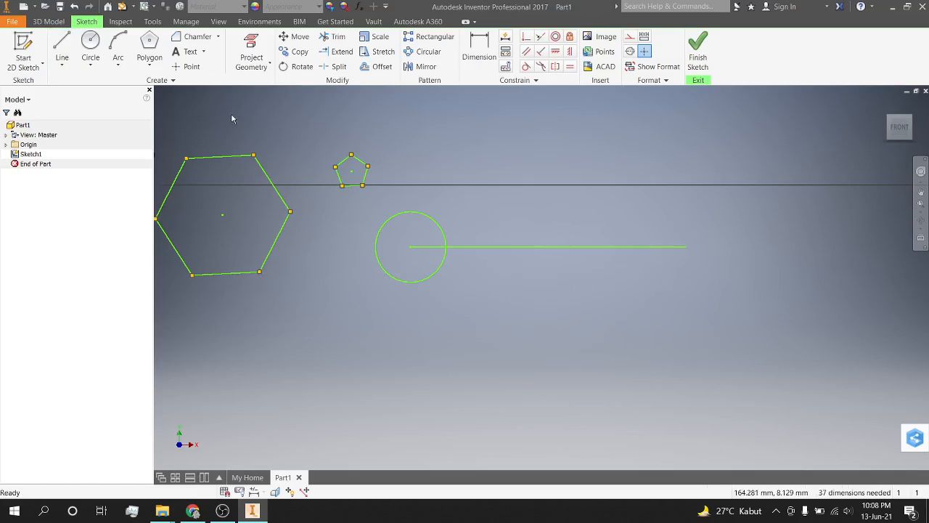
Copy the circle from its centre point, placing three evenly spaced copies in a row along the horizontal line, and end the copy command.
left_click(298, 53)
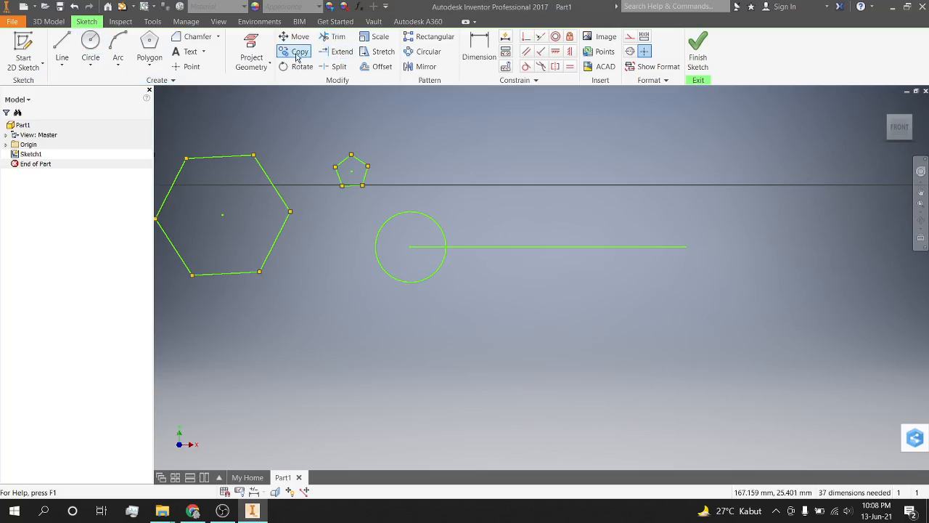
left_click(404, 216)
left_click(231, 117)
left_click(410, 247)
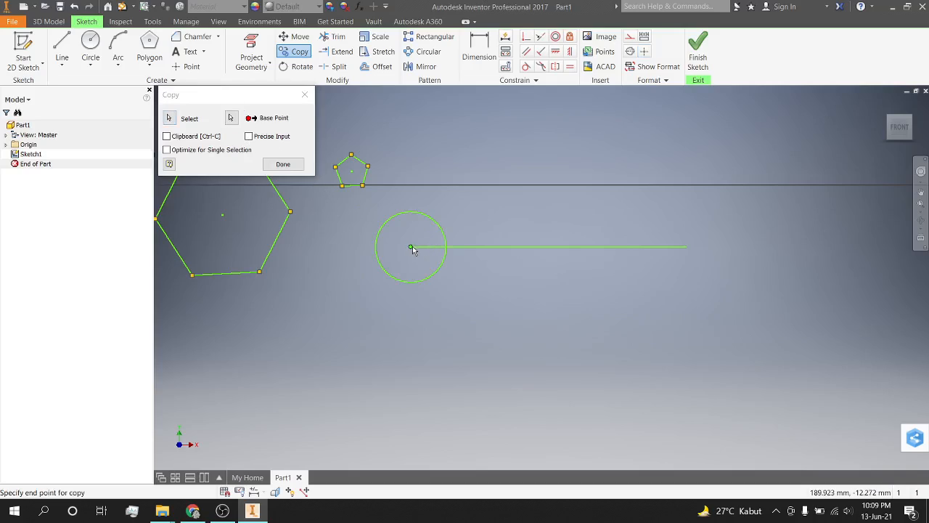
left_click(482, 247)
left_click(560, 250)
left_click(638, 250)
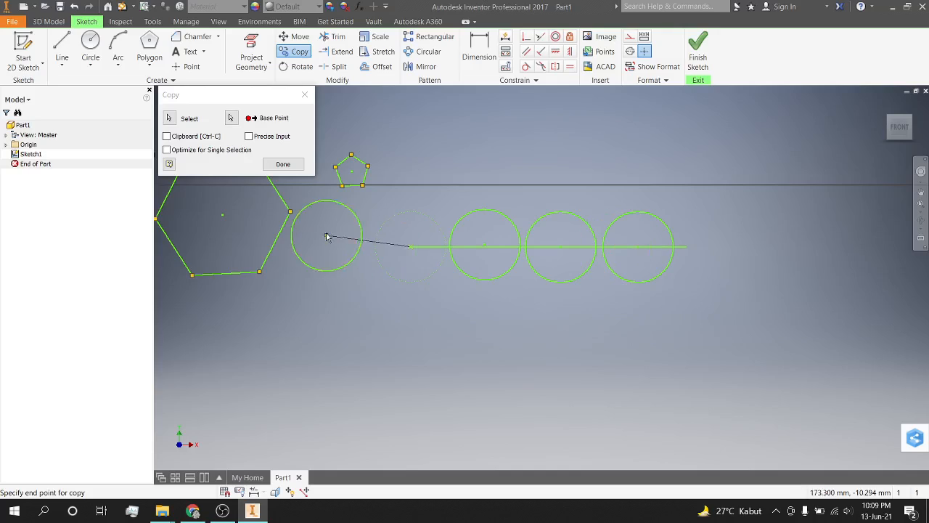
left_click(284, 164)
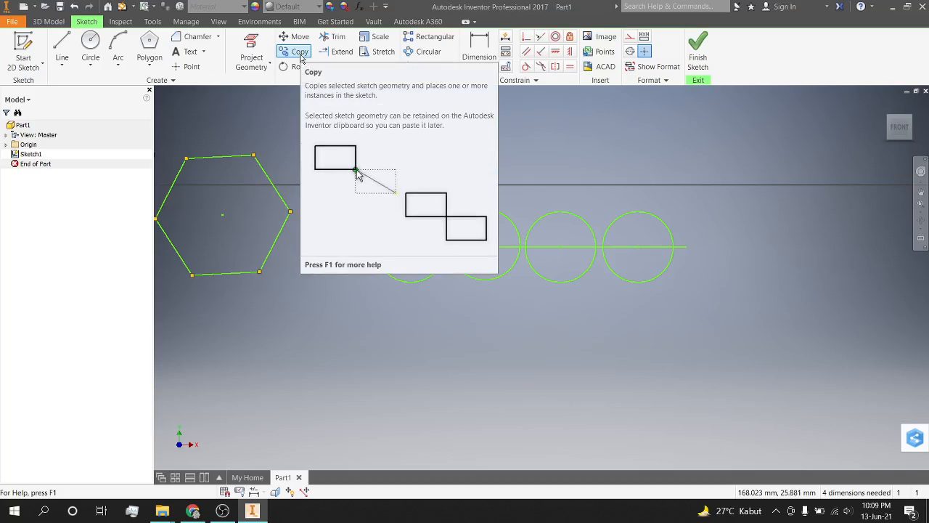
Place a sketch point a short distance directly above the right end of the horizontal line through the circles.
left_click(614, 248)
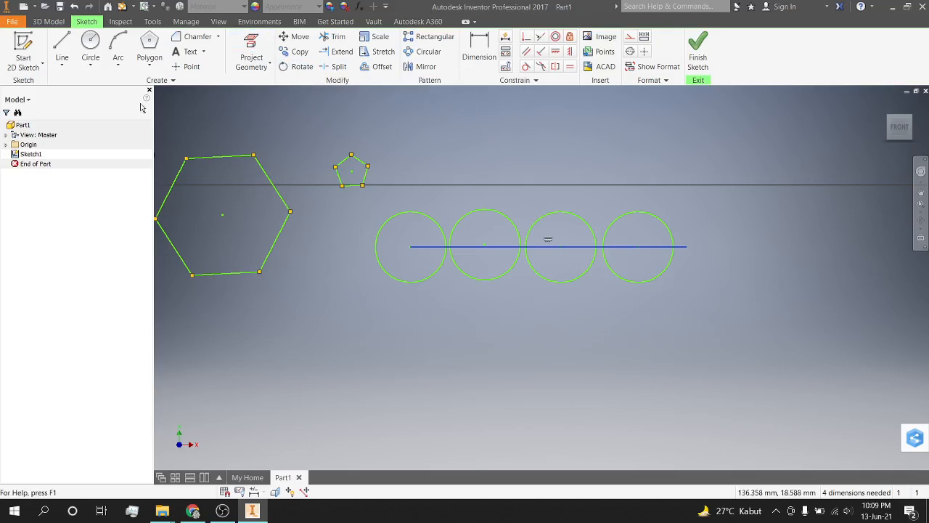
left_click(182, 68)
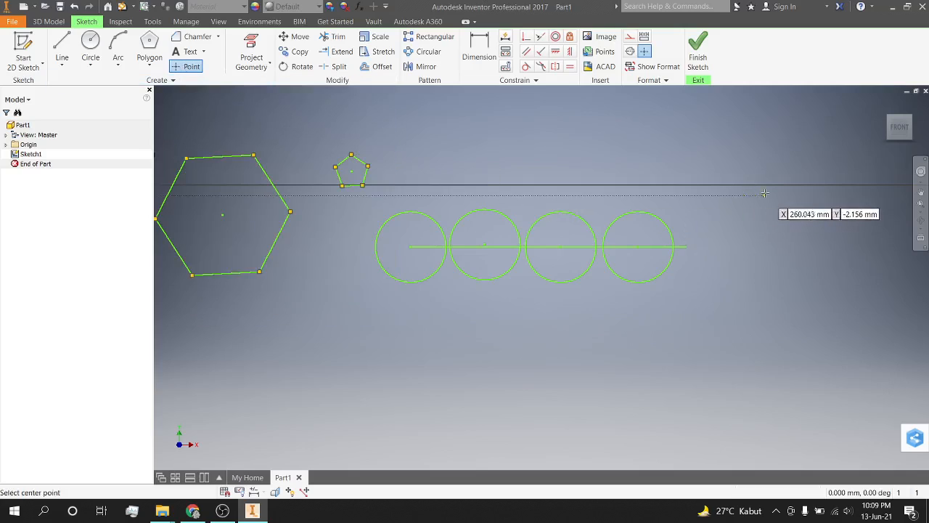
left_click(685, 194)
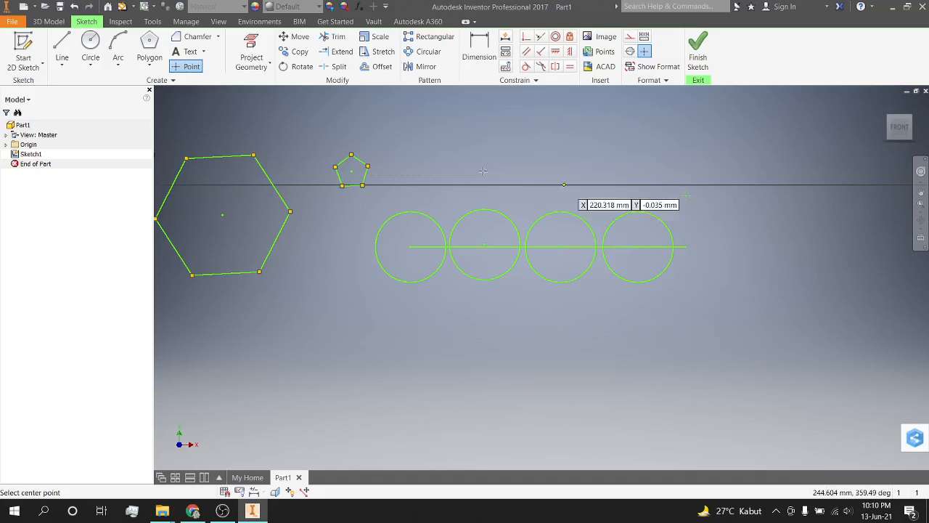
Rotate the horizontal line and its four circles counterclockwise to vertical about the new sketch point, keeping their constraints, and finish the Rotate command.
left_click(295, 68)
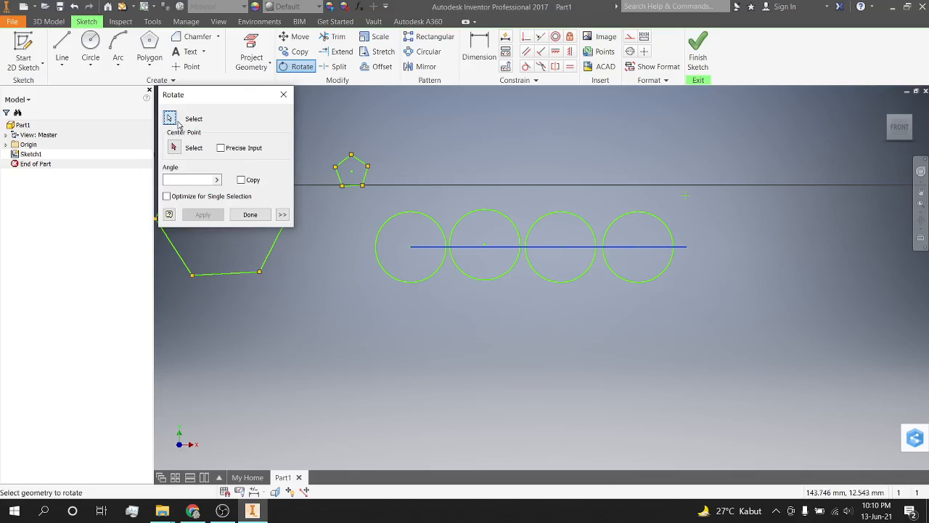
left_click(173, 148)
left_click(169, 119)
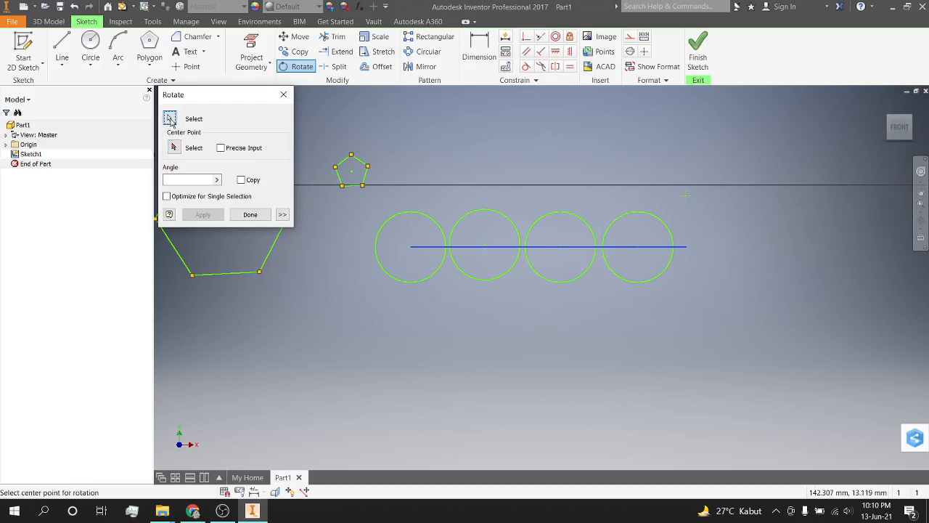
left_click(444, 262)
left_click(471, 278)
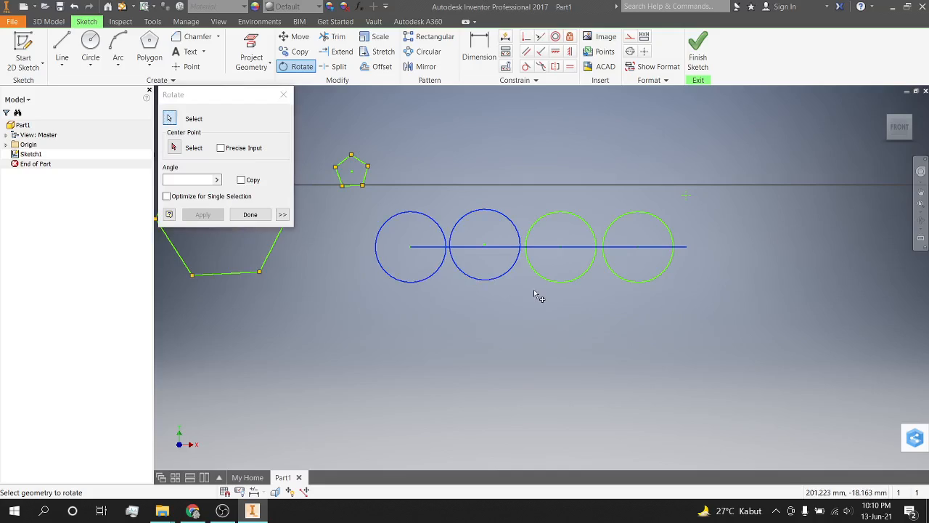
left_click(551, 284)
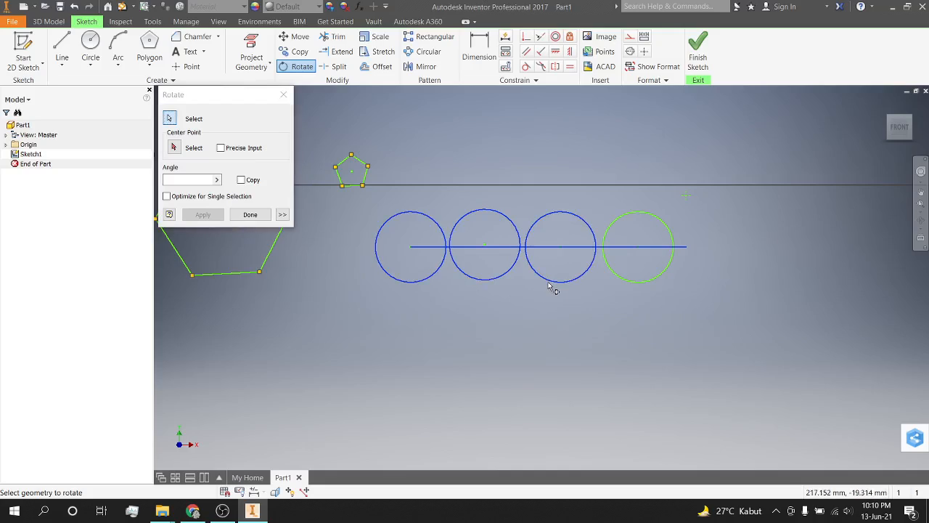
left_click(639, 289)
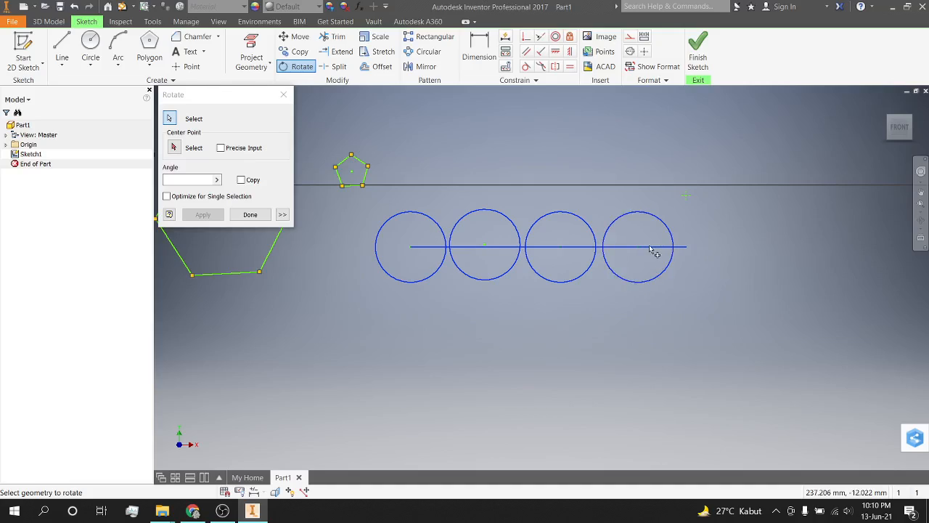
left_click(179, 150)
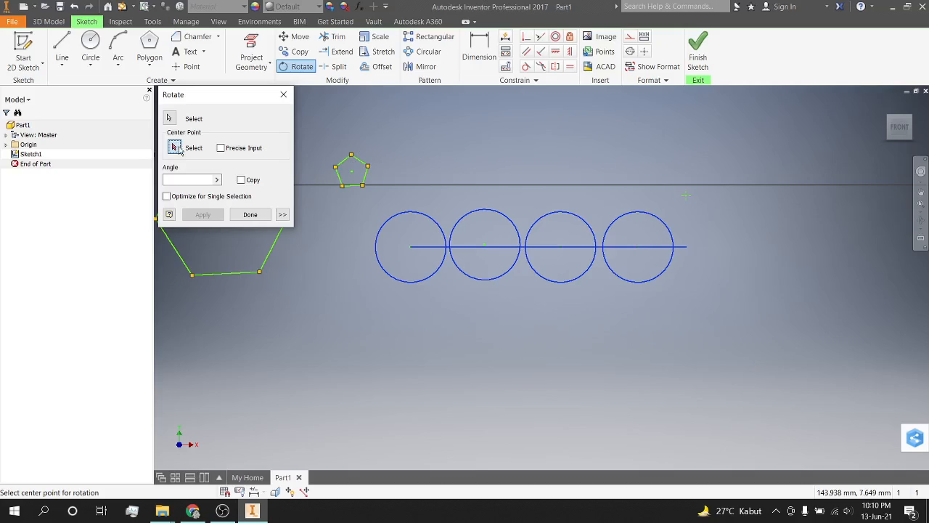
left_click(686, 194)
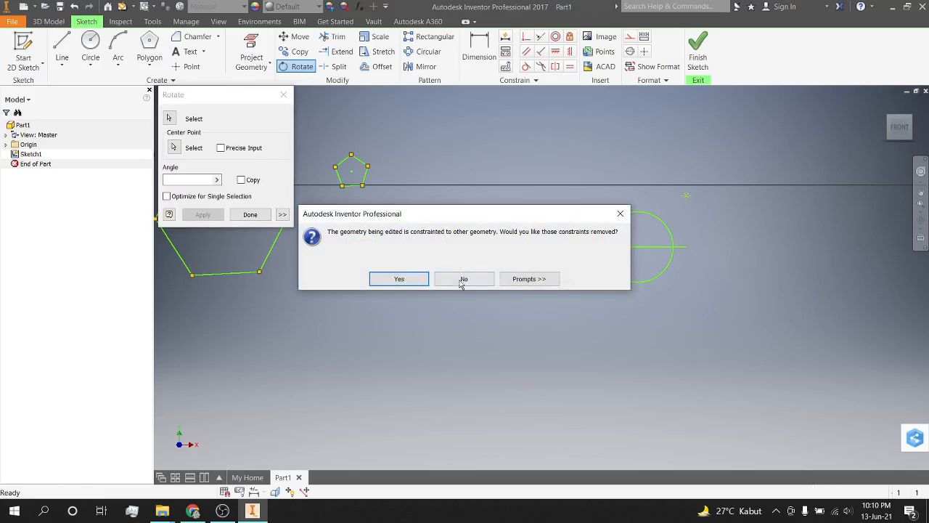
left_click(462, 281)
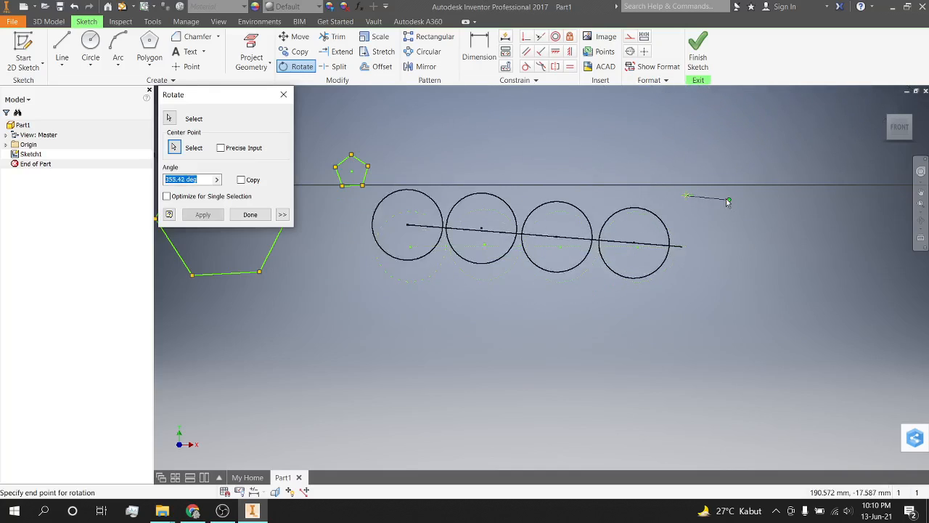
left_click(687, 170)
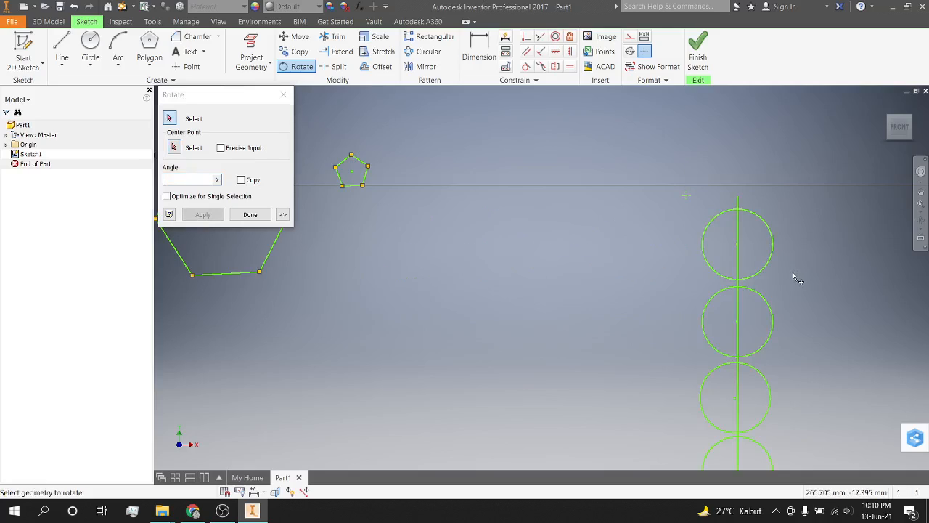
middle_click_drag(805, 288, 680, 220)
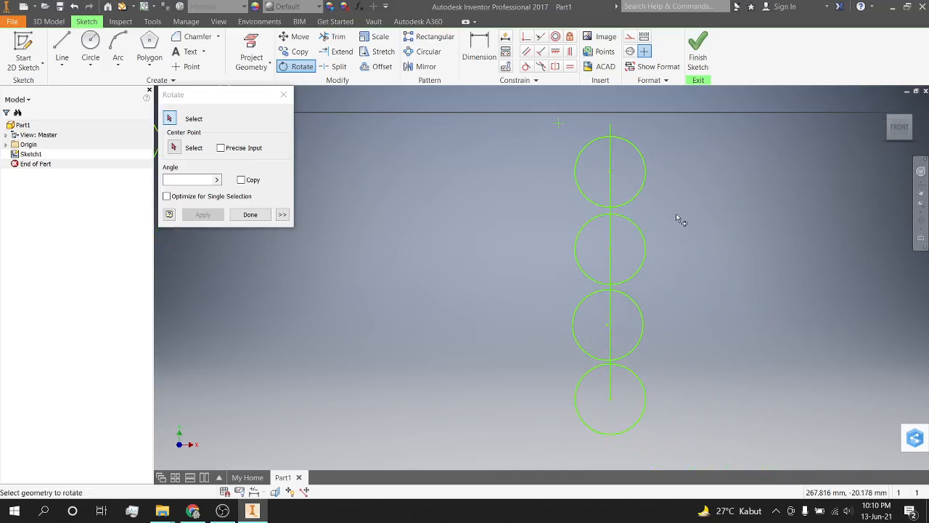
left_click(250, 215)
Draw two circles about 10 mm in diameter, centred on the right and left edges of the topmost circle in the vertical row.
scroll(597, 262, "down", 3)
scroll(596, 261, "up", 1)
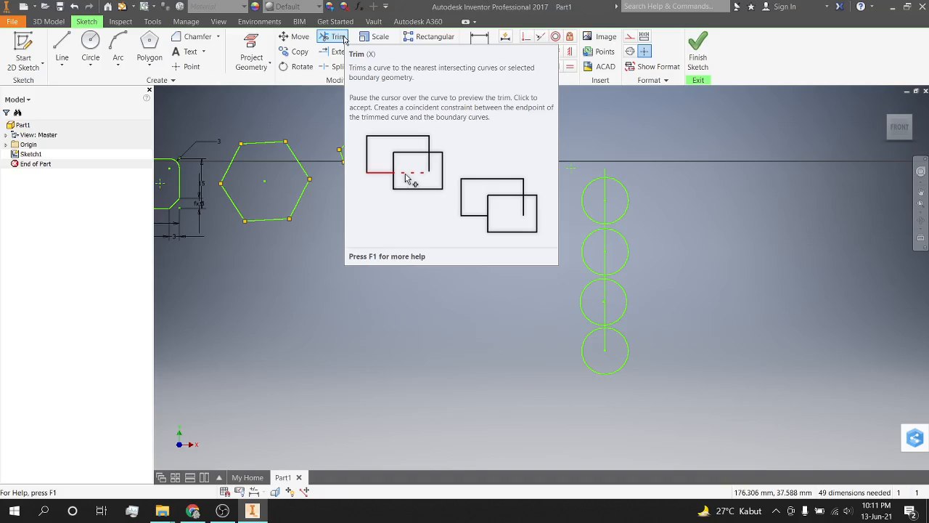
left_click(103, 48)
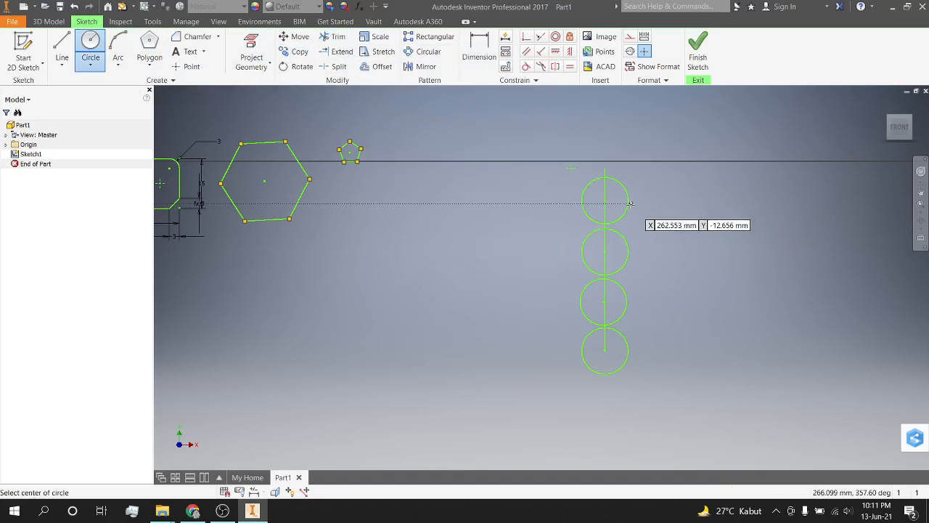
left_click(628, 202)
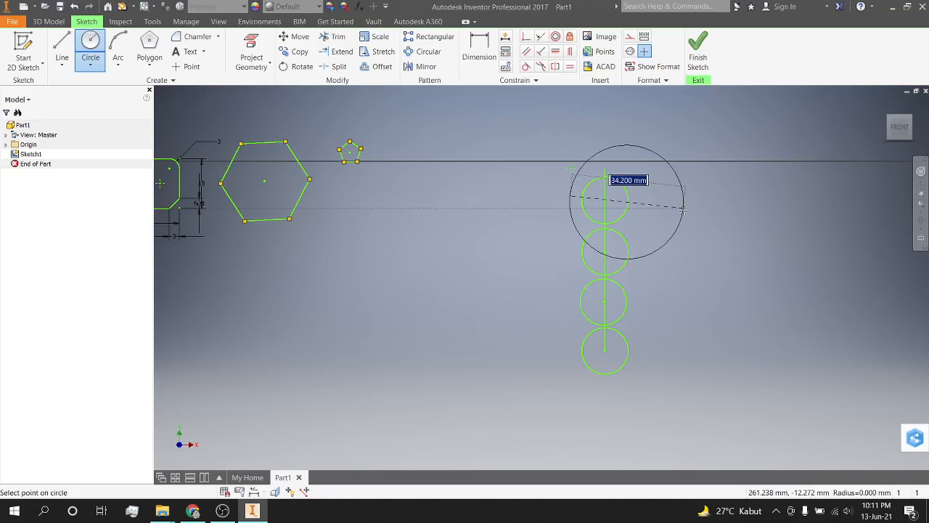
left_click(643, 206)
left_click(588, 202)
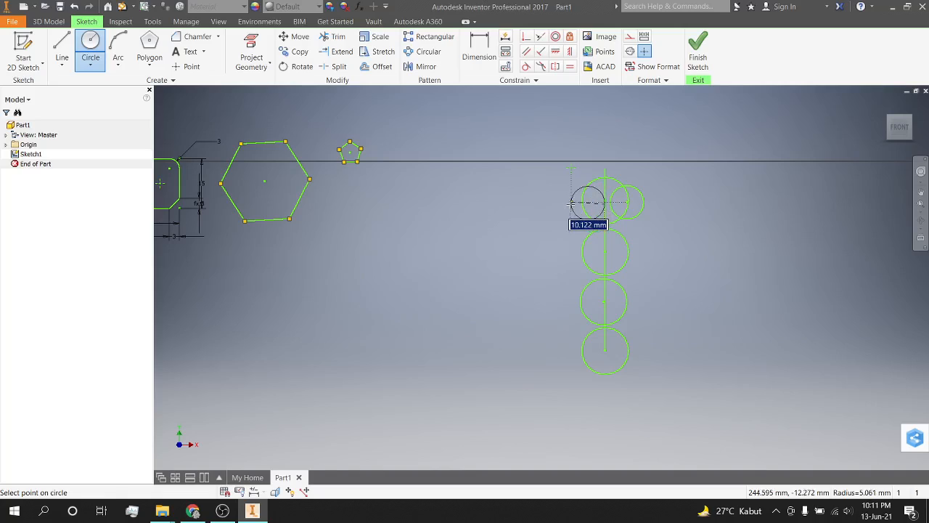
left_click(570, 203)
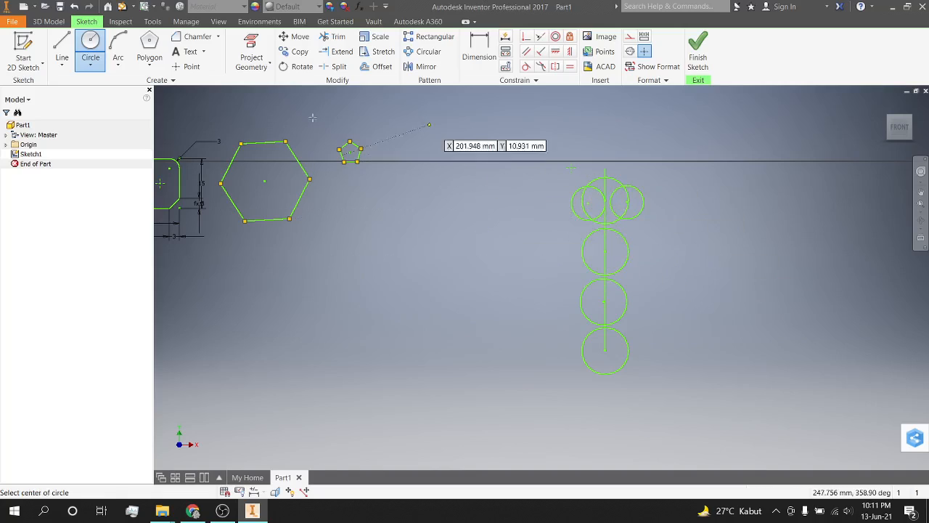
Draw a horizontal line about 46 mm long in the empty area right of the vertical row of circles.
key("l")
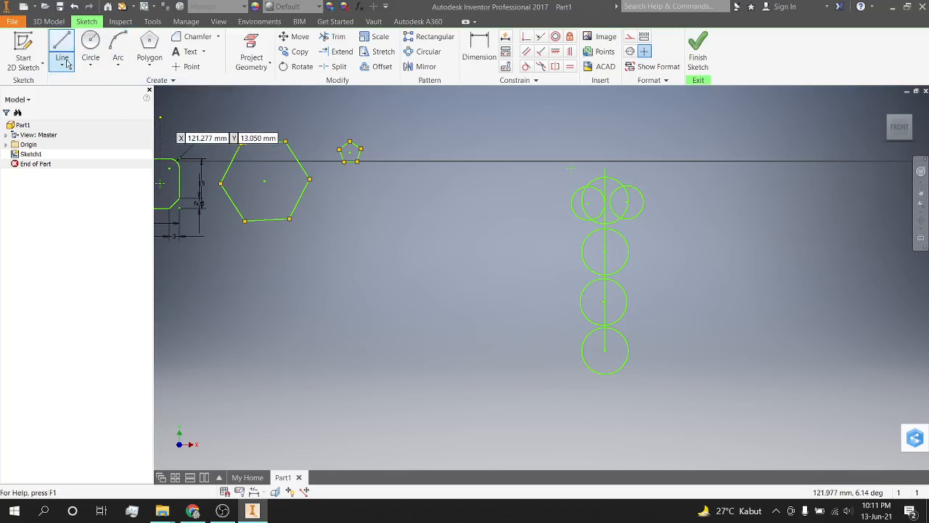
middle_click_drag(711, 315, 239, 286)
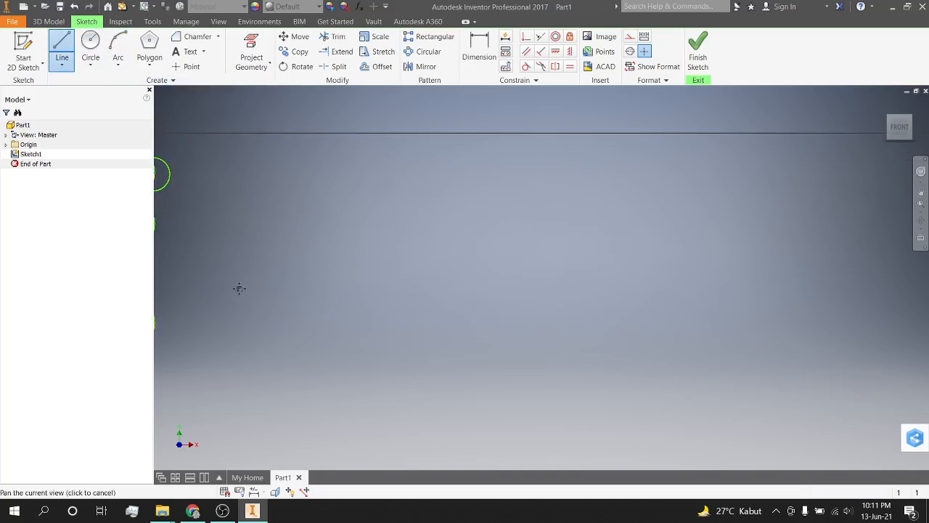
left_click(424, 305)
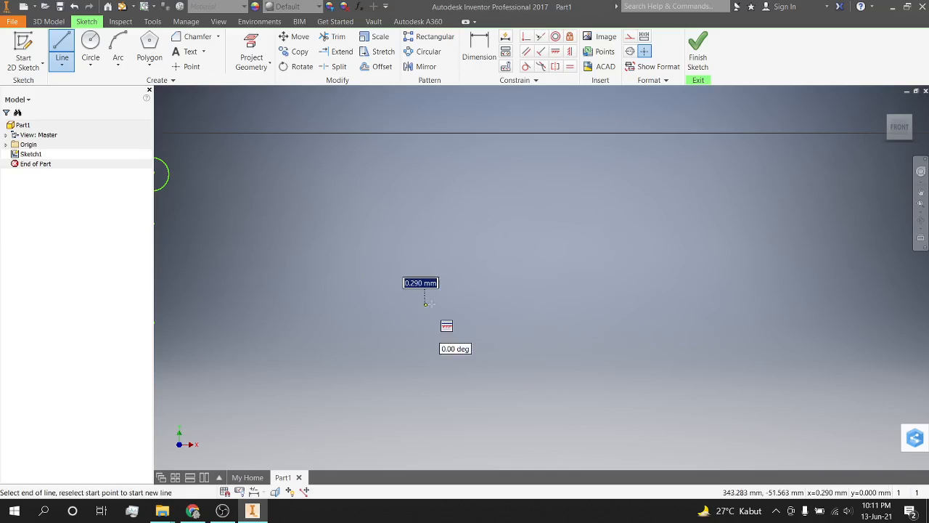
left_click(577, 304)
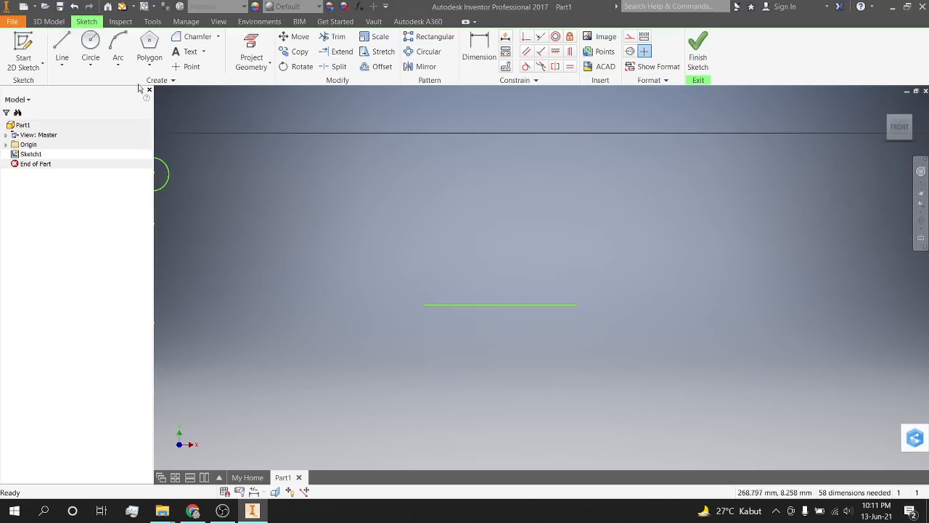
Draw a 15 mm diameter circle centred on each end of the new horizontal line.
left_click(90, 47)
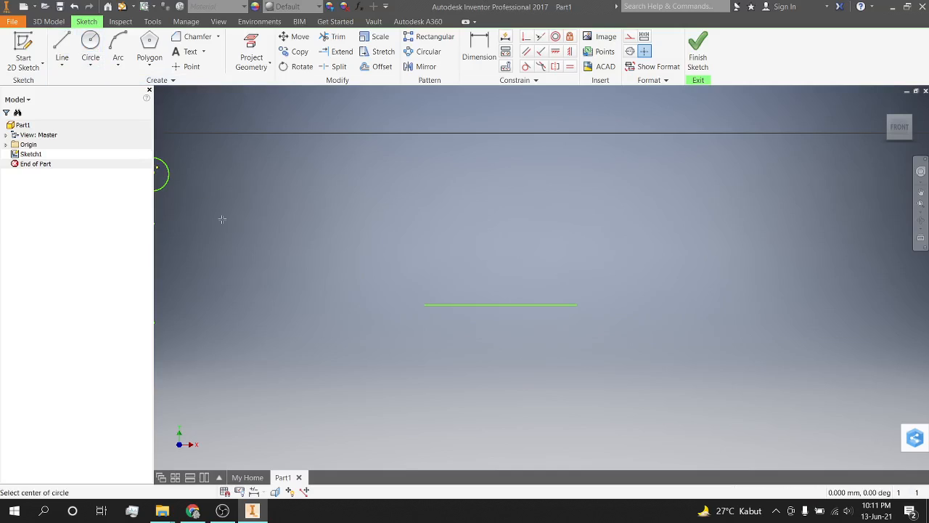
left_click(423, 305)
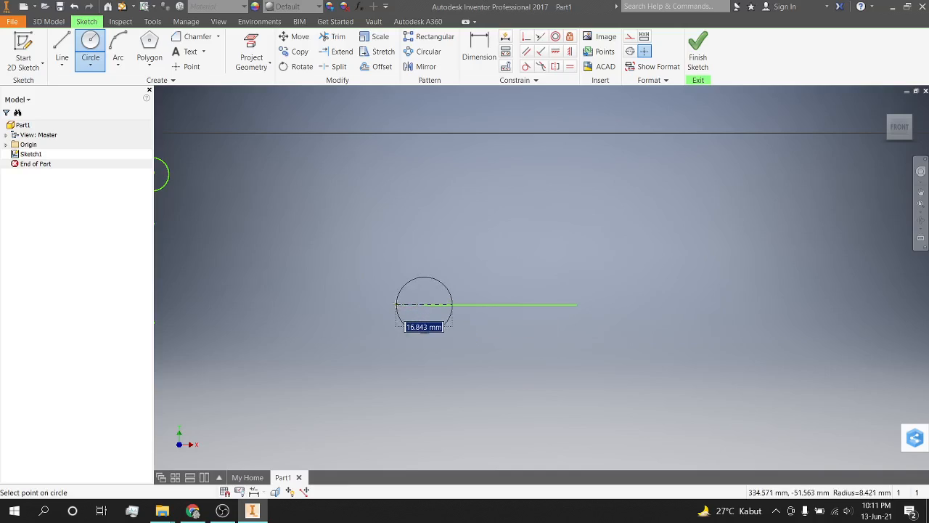
type("15")
key("Return")
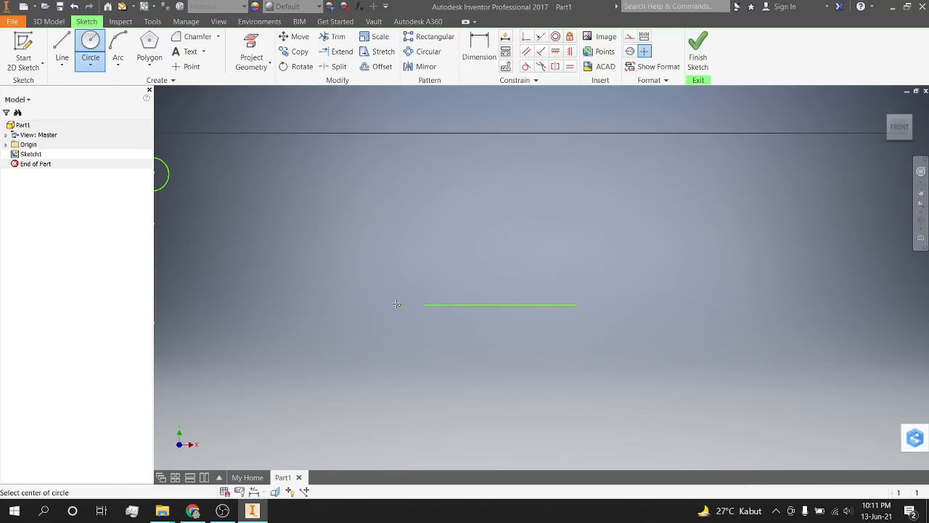
left_click(577, 305)
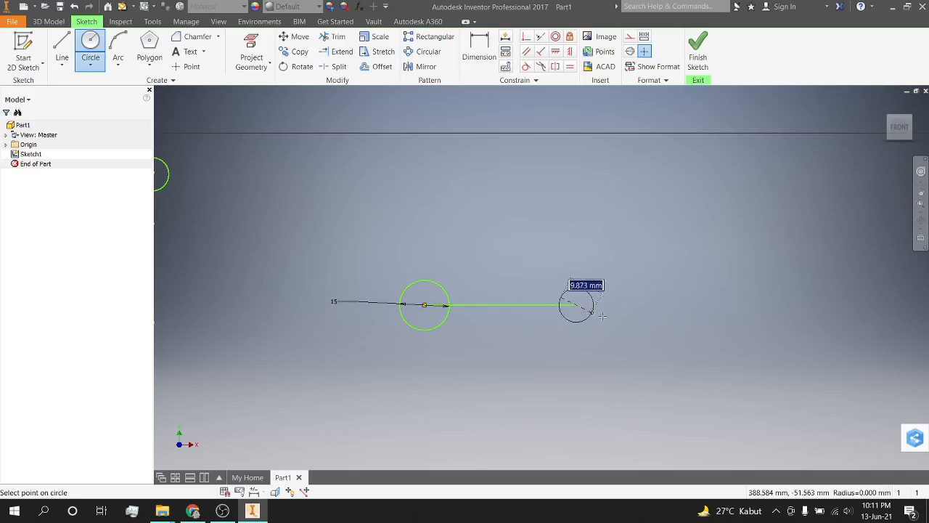
type("15")
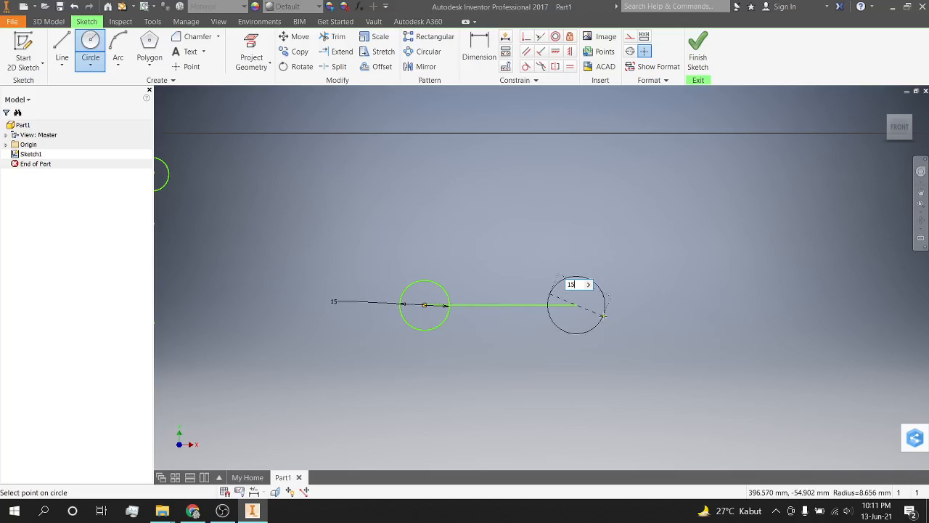
key("Return")
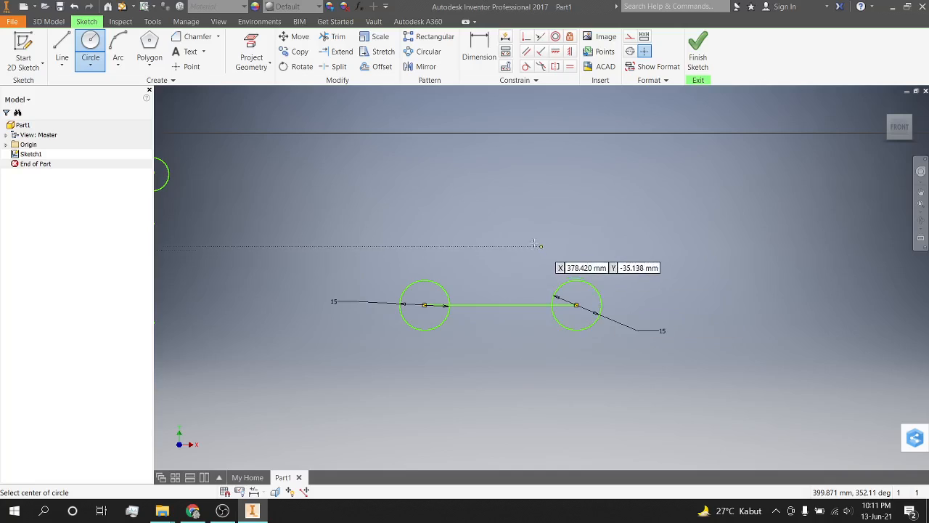
Draw a 20 mm vertical line upward from the centre of each 15 mm circle, starting with the right one.
scroll(524, 242, "down", 3)
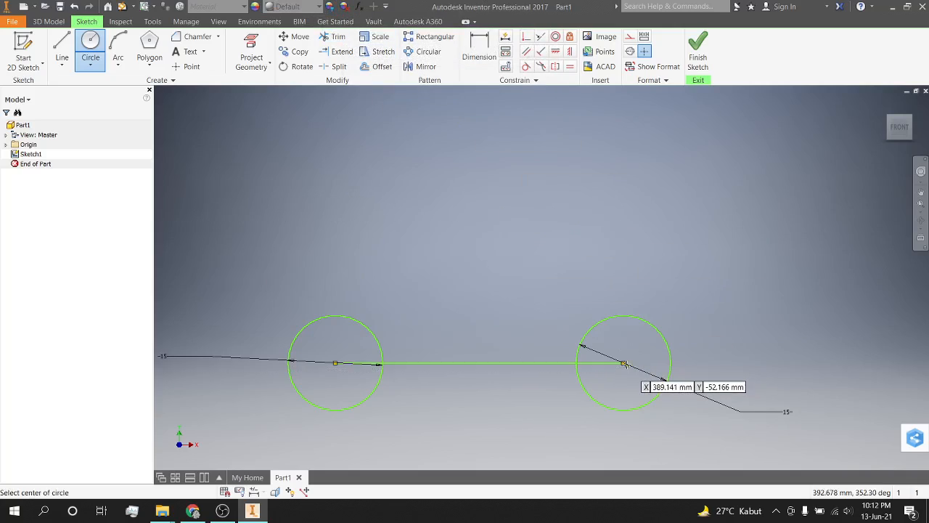
key("l")
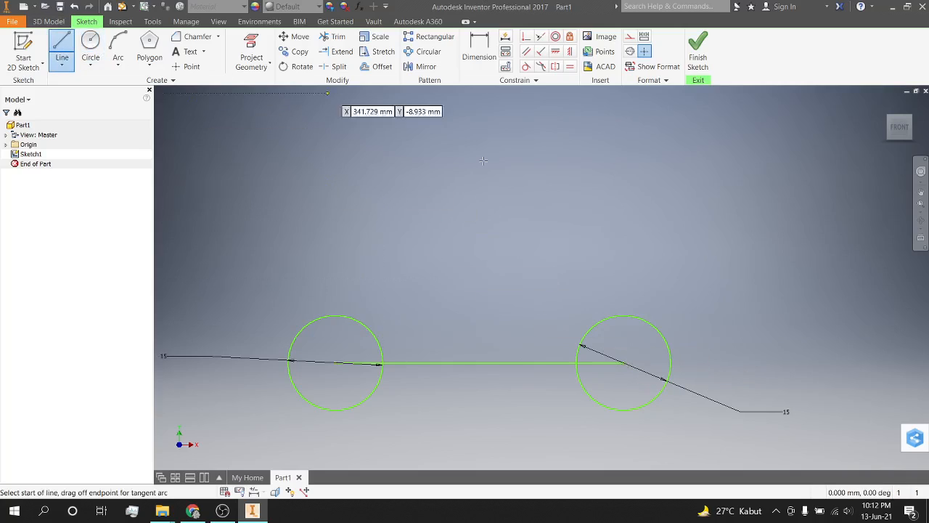
left_click(624, 361)
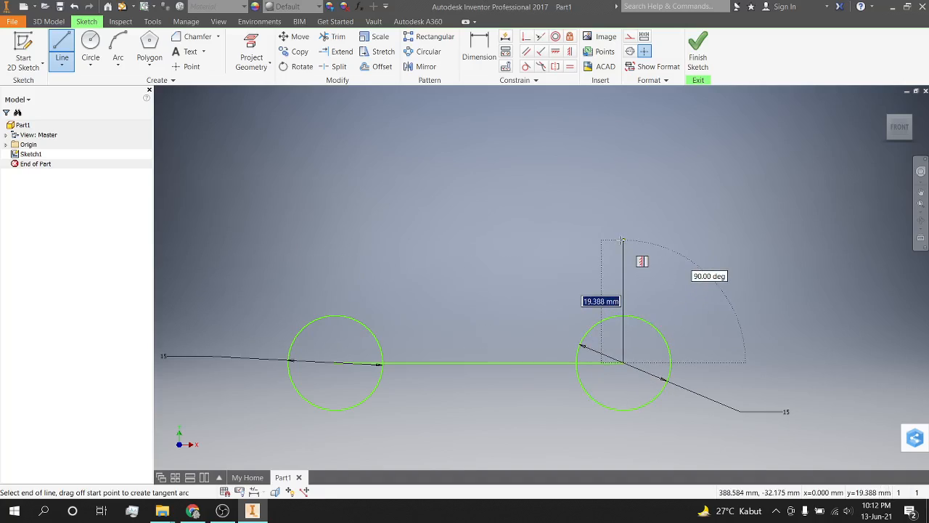
type("20")
key("Return")
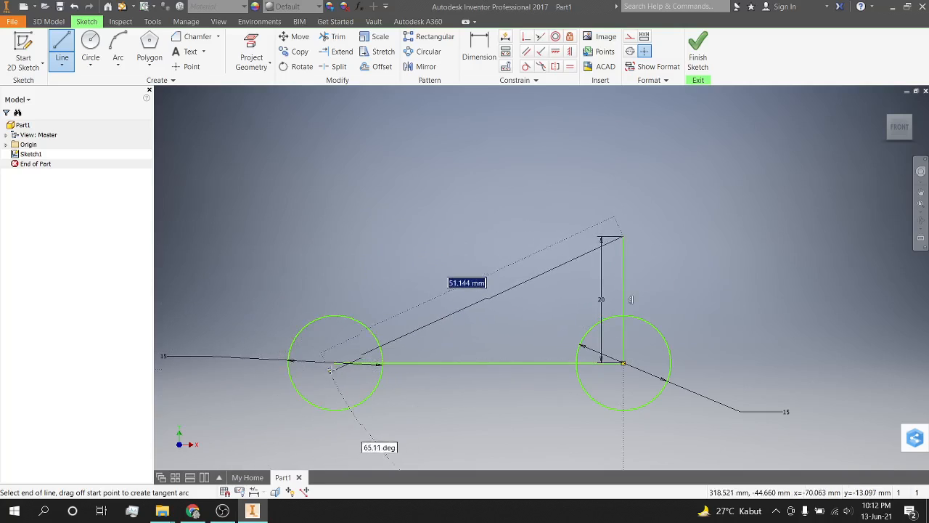
key("Escape")
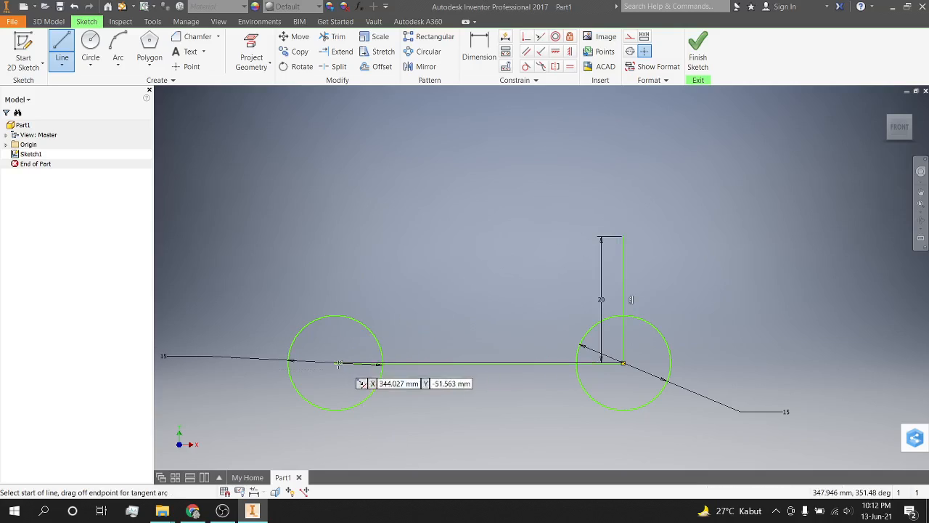
left_click(335, 363)
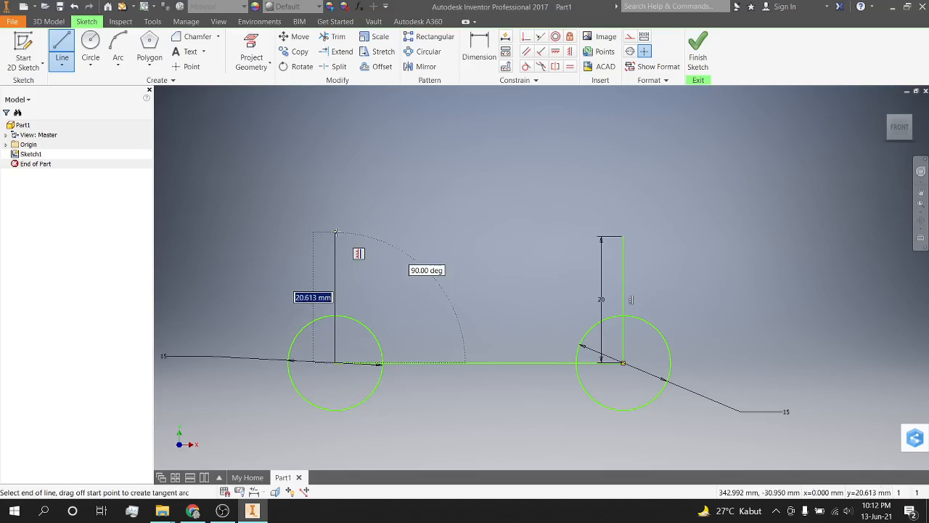
type("20")
key("Return")
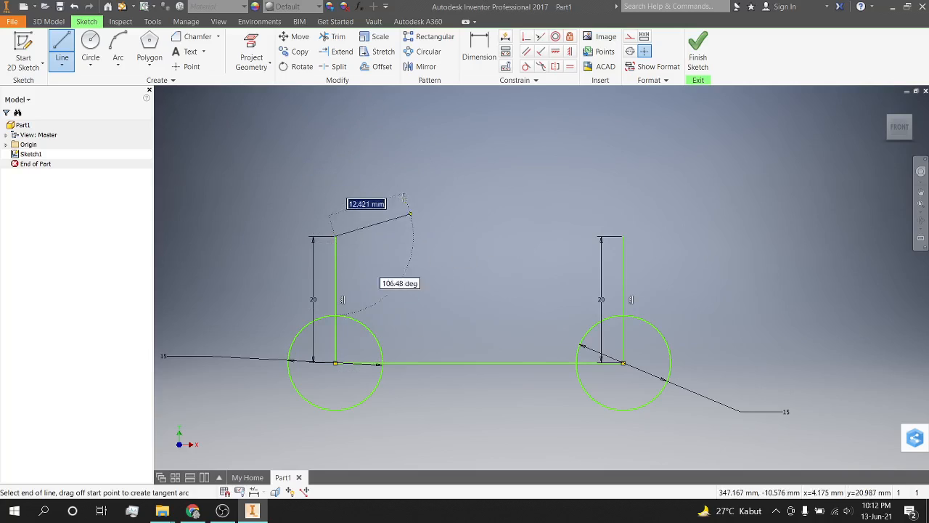
Trim the left circle to its upper-right quarter arc and remove the horizontal and vertical line segments inside it.
key("Escape")
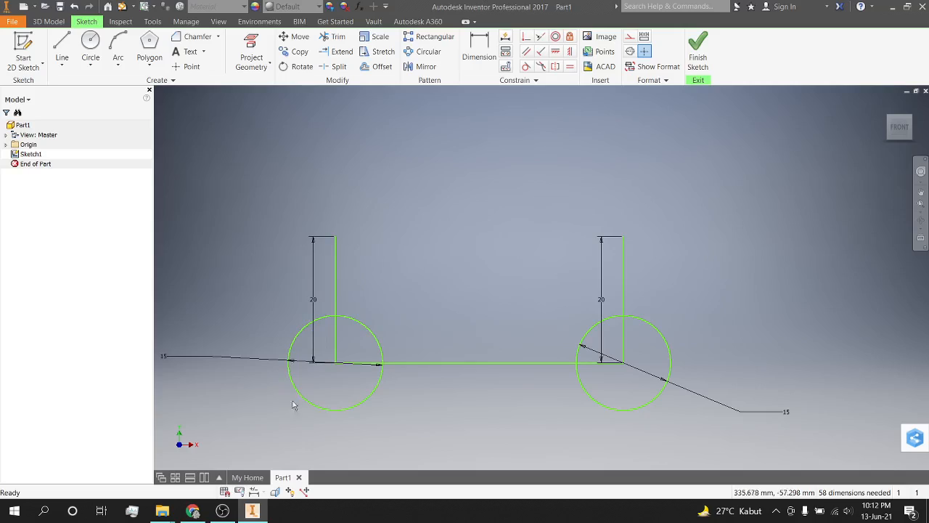
left_click(336, 41)
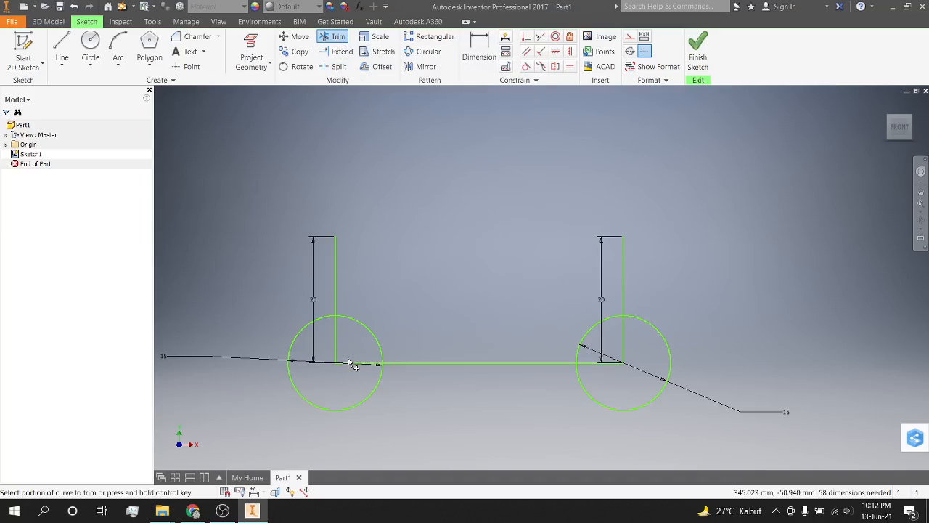
scroll(354, 366, "up", 3)
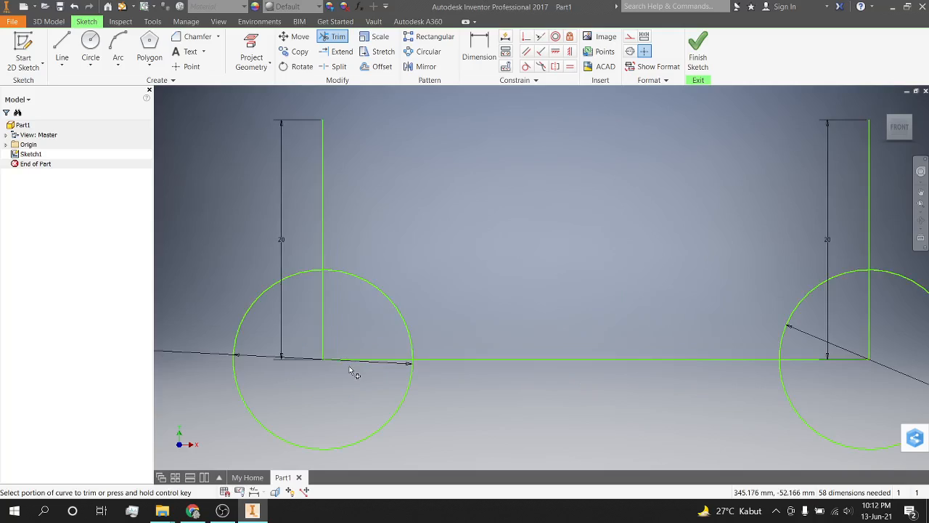
left_click(354, 362)
left_click(391, 426)
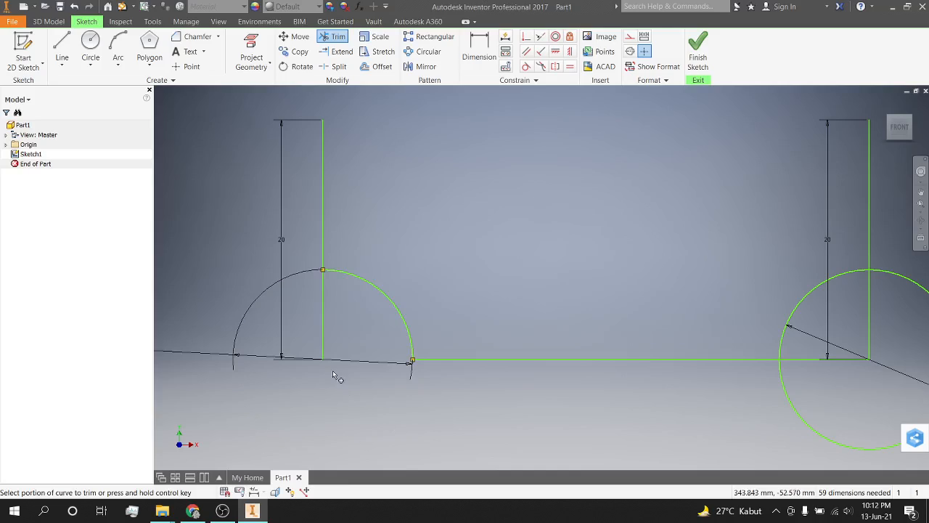
left_click(324, 327)
Trim the right circle to its upper-left quarter arc and remove the horizontal and vertical line segments inside it.
middle_click_drag(579, 292, 406, 278)
left_click(622, 397)
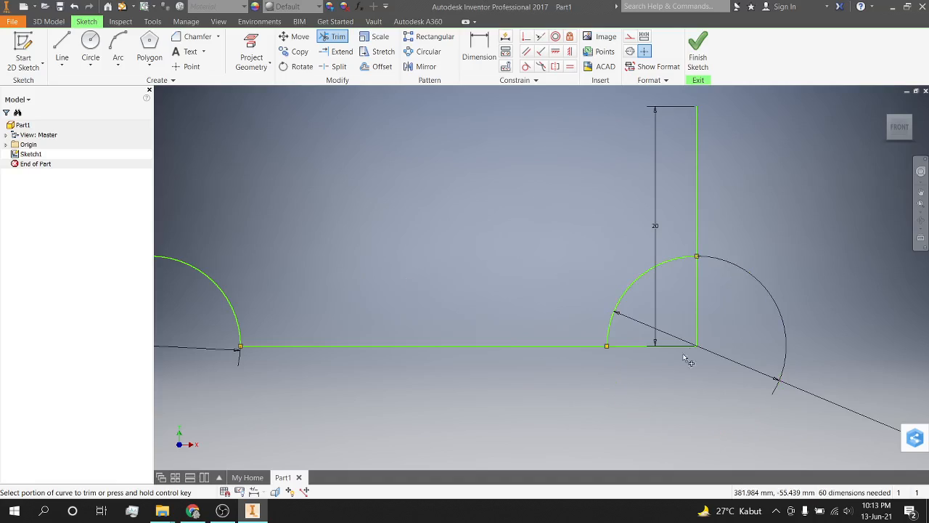
left_click(688, 346)
left_click(697, 323)
scroll(697, 323, "up", 2)
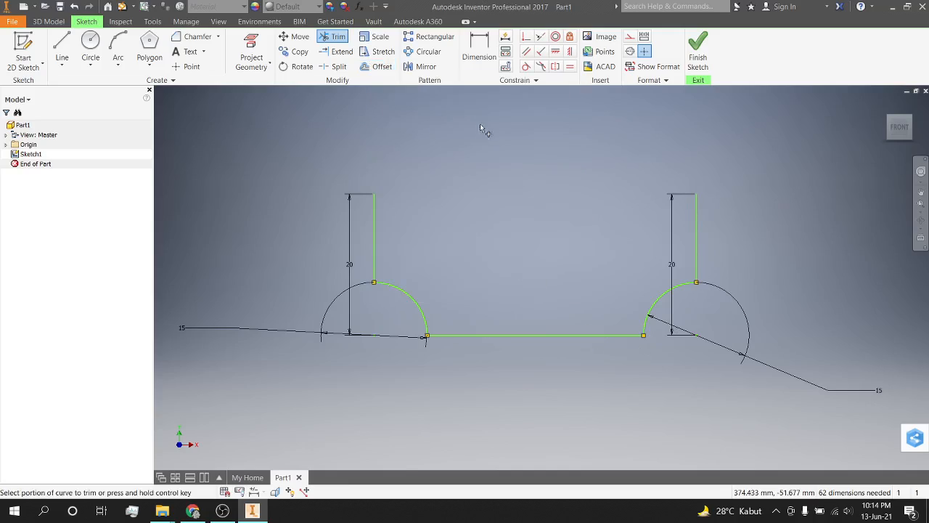
Dimension the length of the horizontal line between the two arcs, keeping its drawn value.
left_click(479, 51)
left_click(529, 339)
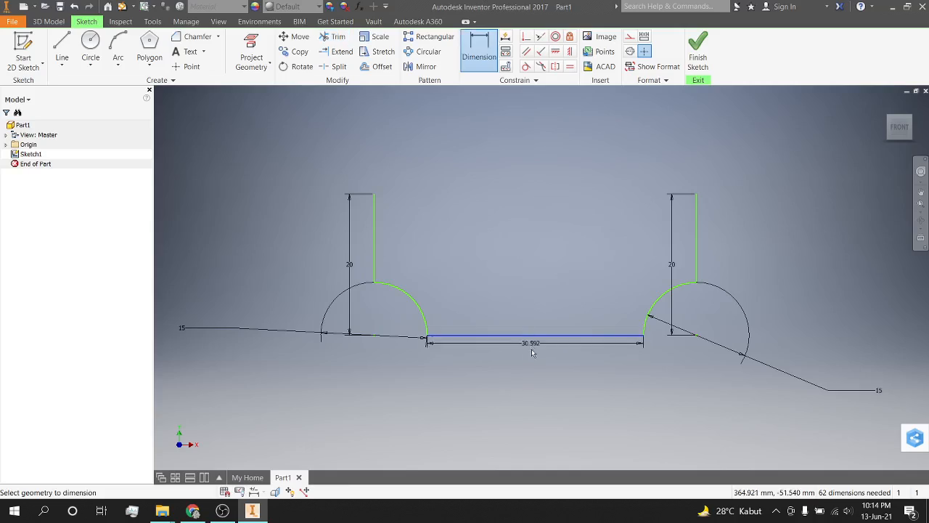
left_click(536, 365)
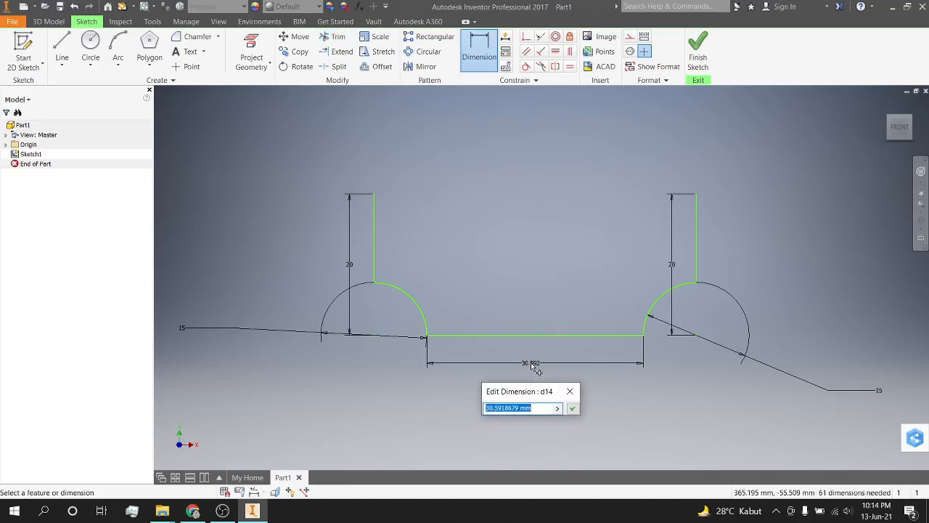
left_click(573, 408)
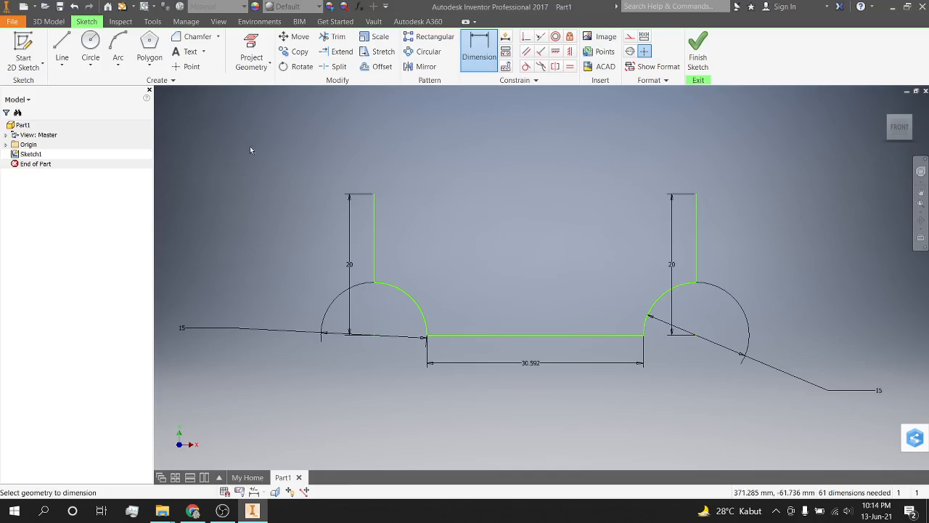
Offset the trimmed open profile 5 mm inward.
left_click(381, 67)
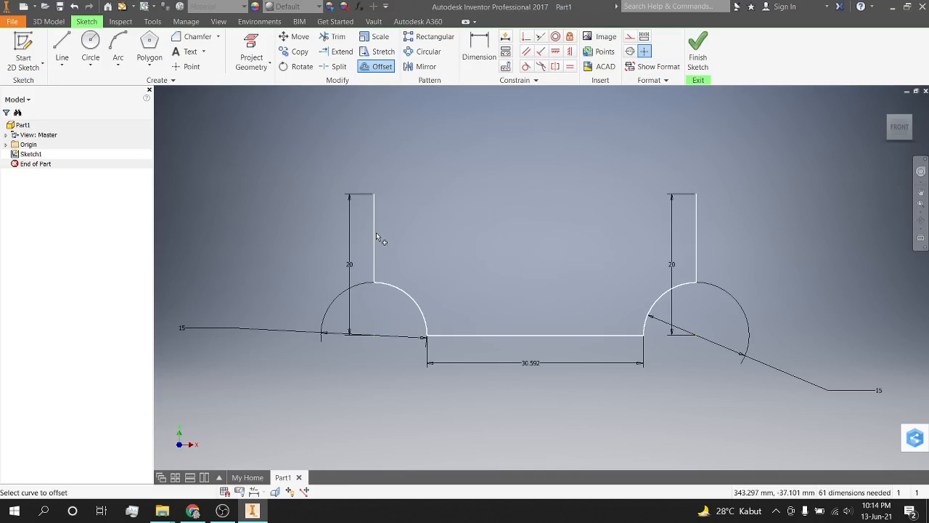
left_click(376, 232)
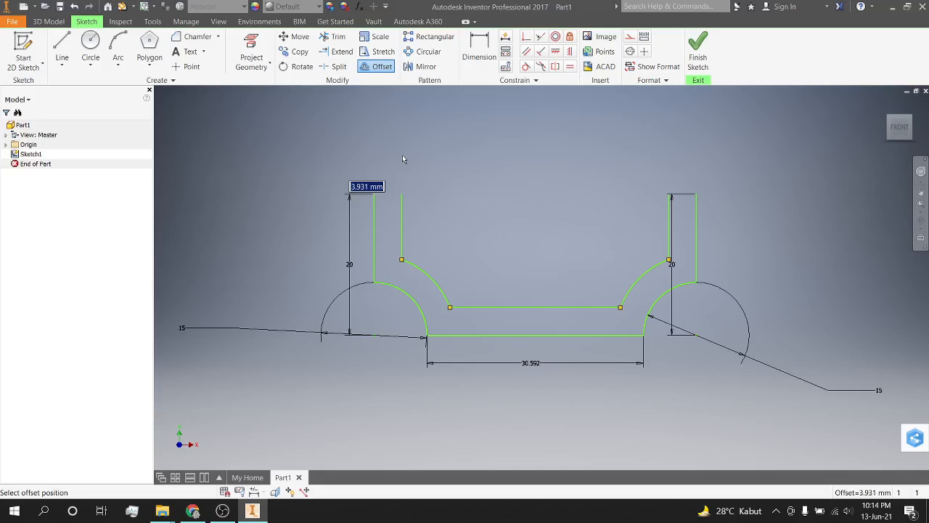
type("5")
key("Return")
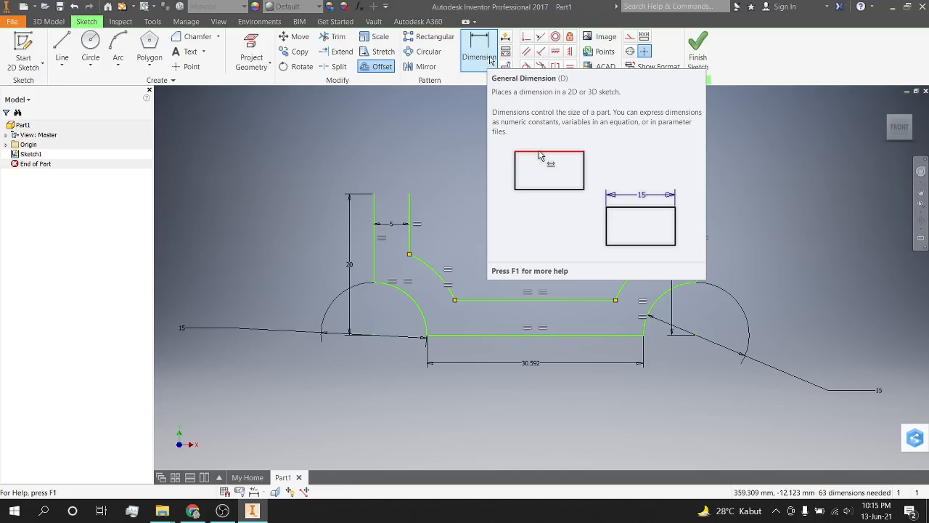
Try to dimension the vertical distance between the original and the offset horizontal lines.
left_click(479, 61)
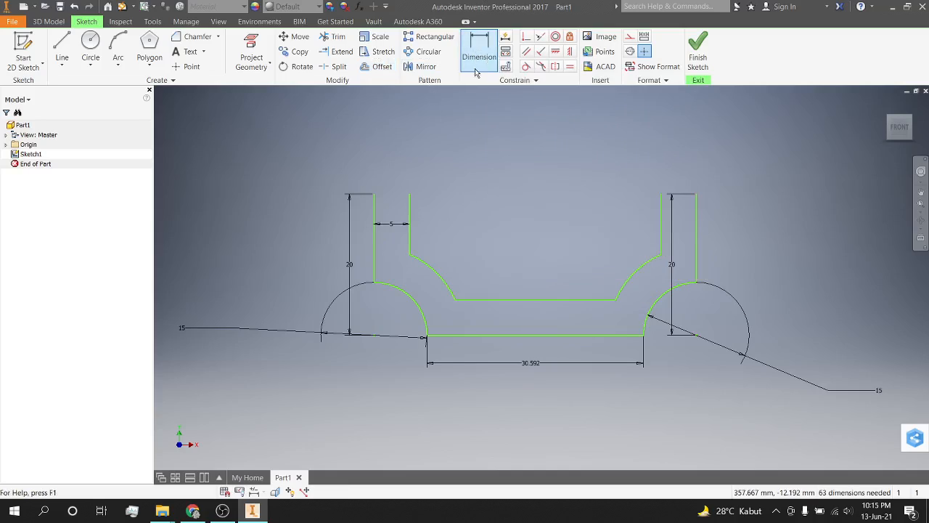
left_click(479, 61)
left_click(508, 300)
left_click(510, 336)
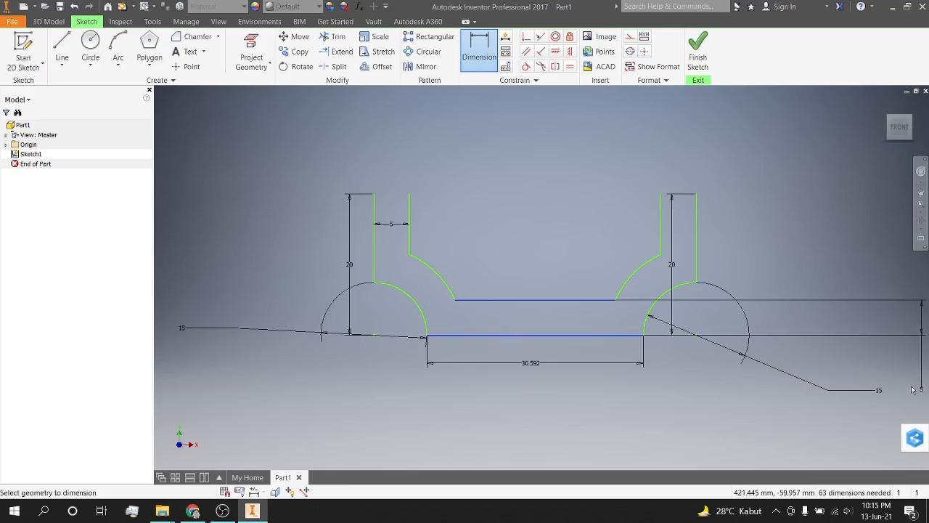
left_click(791, 344)
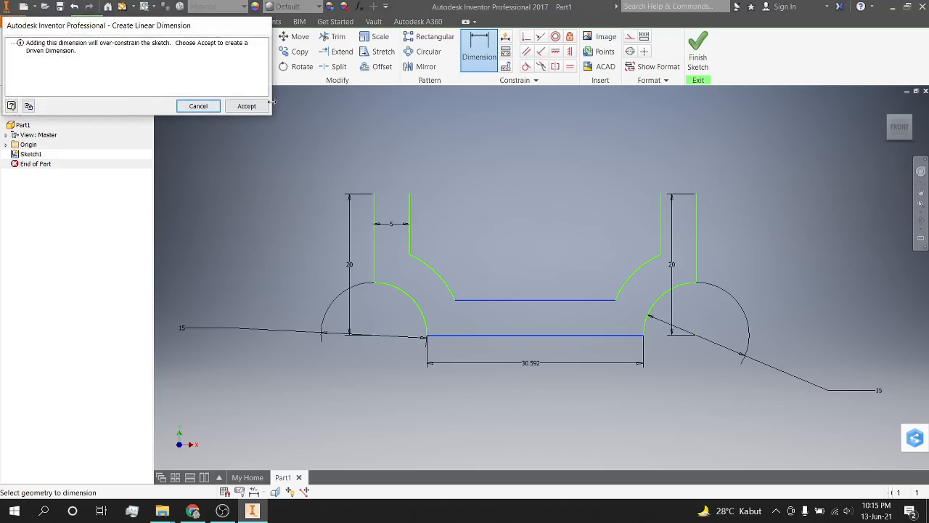
left_click(192, 106)
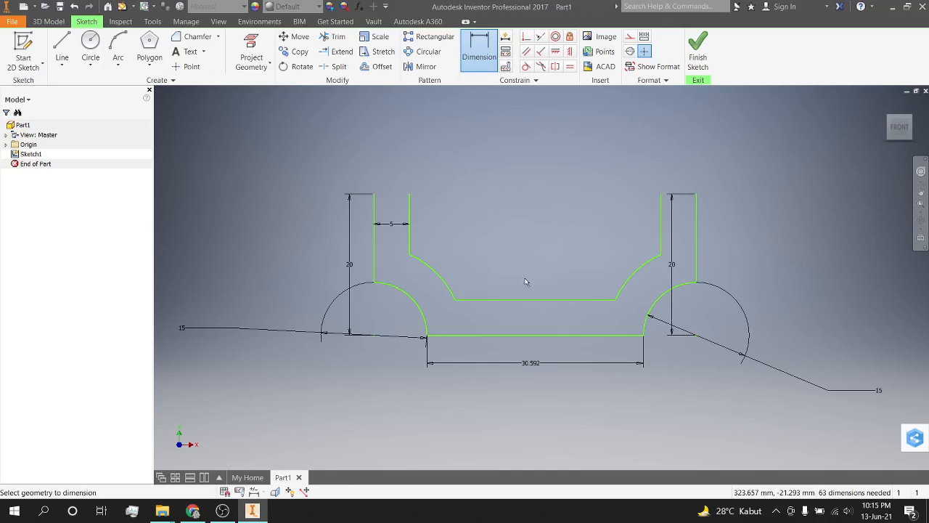
Set the offset distance dimension between the two left vertical lines to 10 mm.
double_click(394, 227)
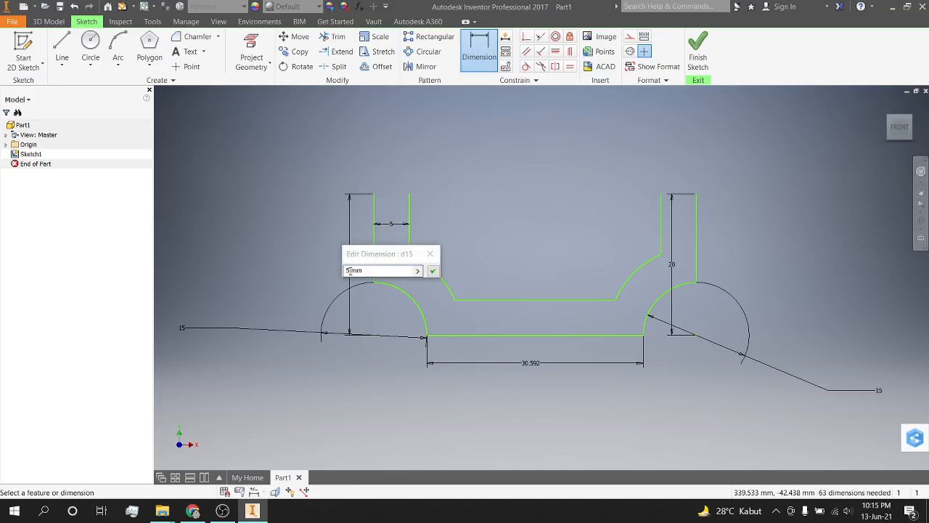
left_click(353, 270)
key("BackSpace")
key("BackSpace")
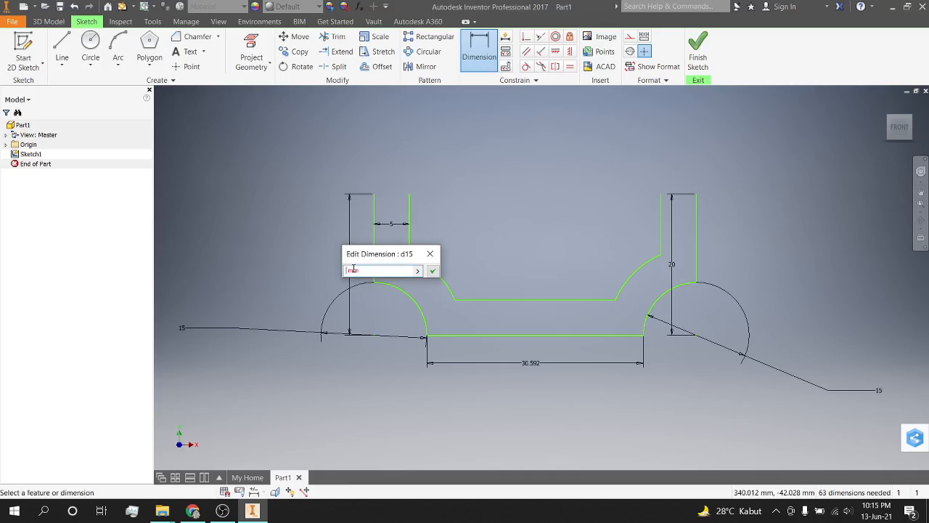
type("10")
key("Return")
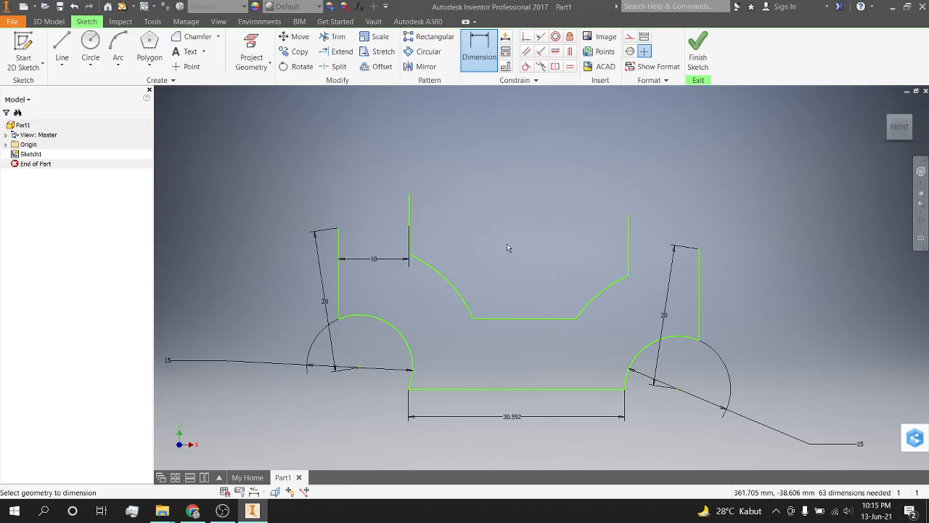
Undo the last change to the offset distance dimension.
left_click(75, 6)
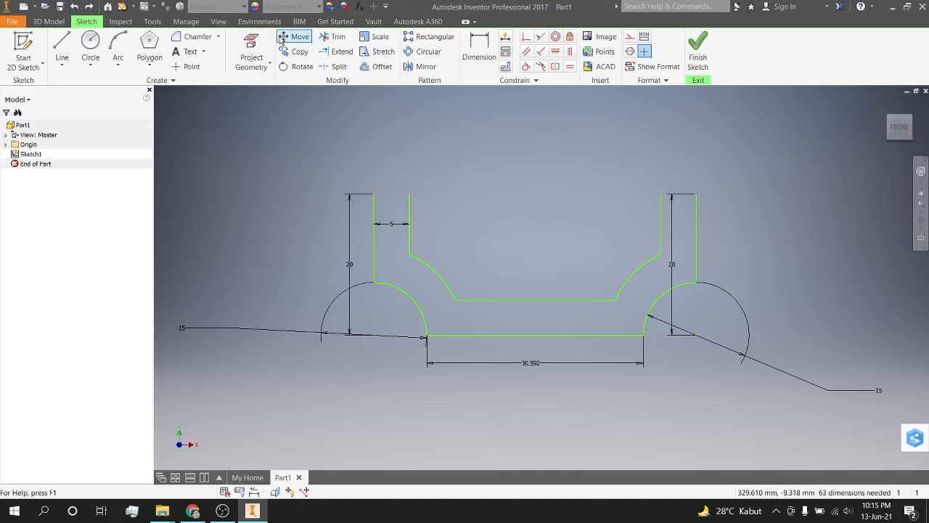
left_click(88, 7)
key("ctrl+z")
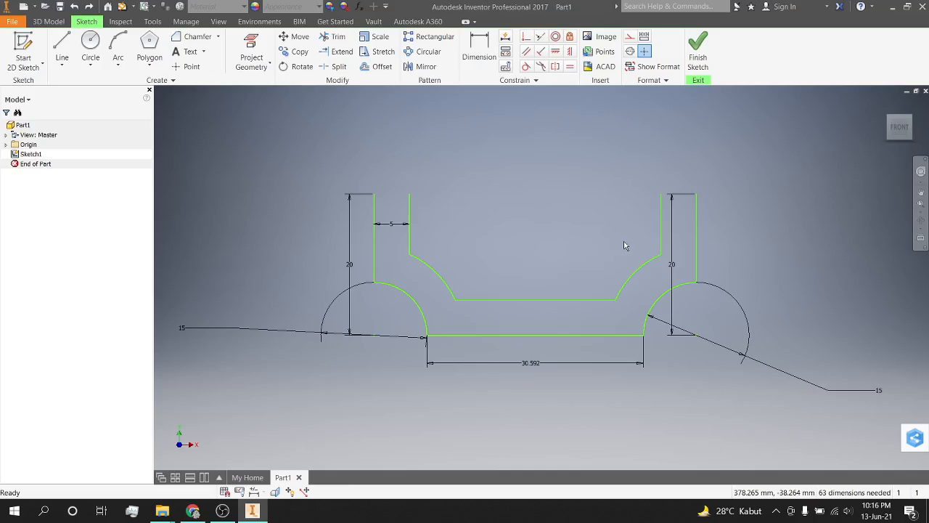
Close both open upper ends of the profile with short horizontal lines and draw a vertical line about 32 mm long to its right.
mouse_move(793, 252)
middle_mouse_down()
mouse_move(614, 242)
mouse_move(647, 247)
middle_mouse_up()
left_click(62, 45)
left_click(226, 186)
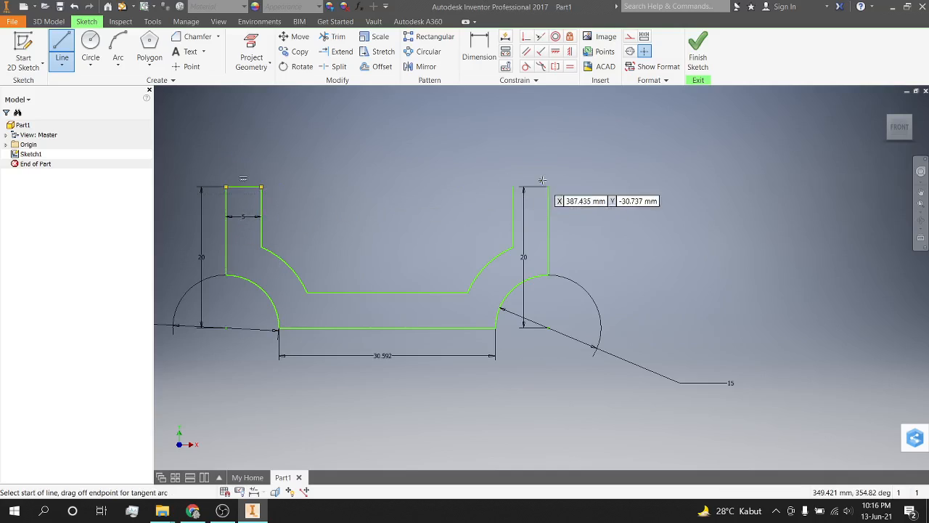
left_click(514, 187)
double_click(548, 187)
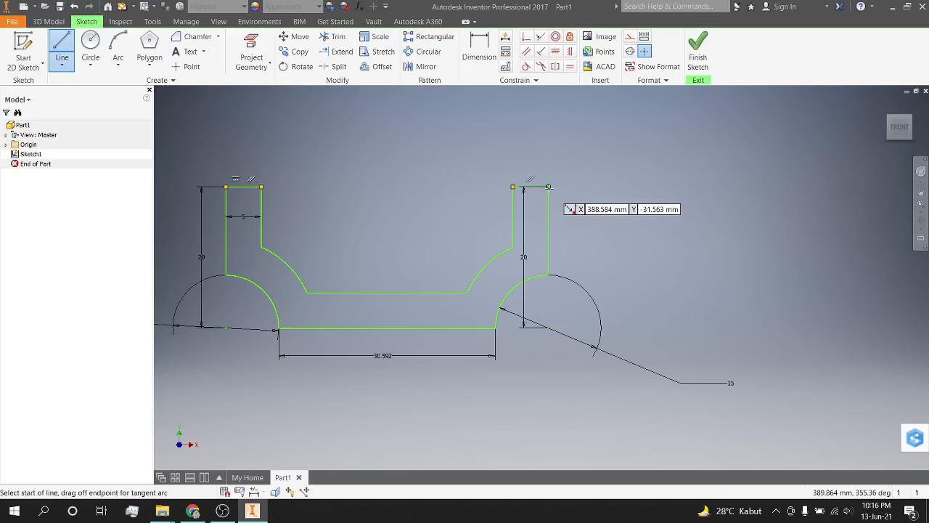
left_click(637, 166)
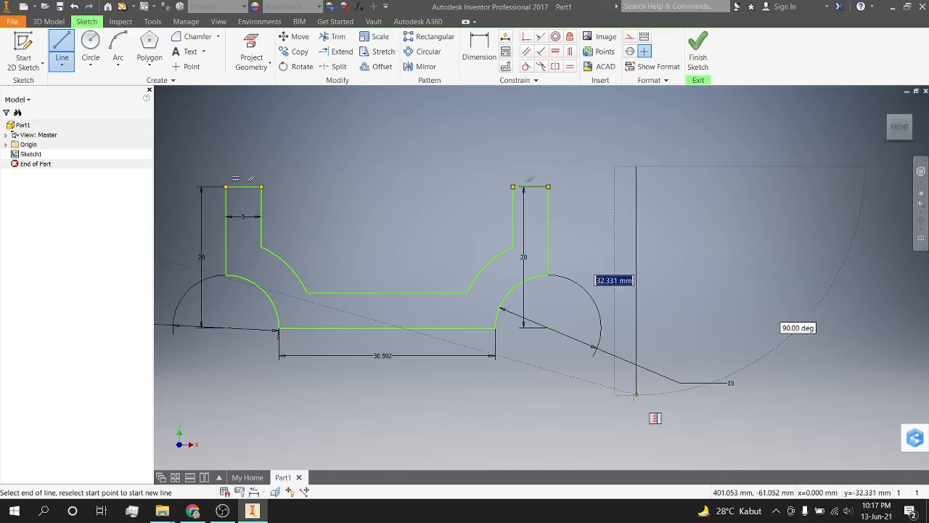
left_click(637, 395)
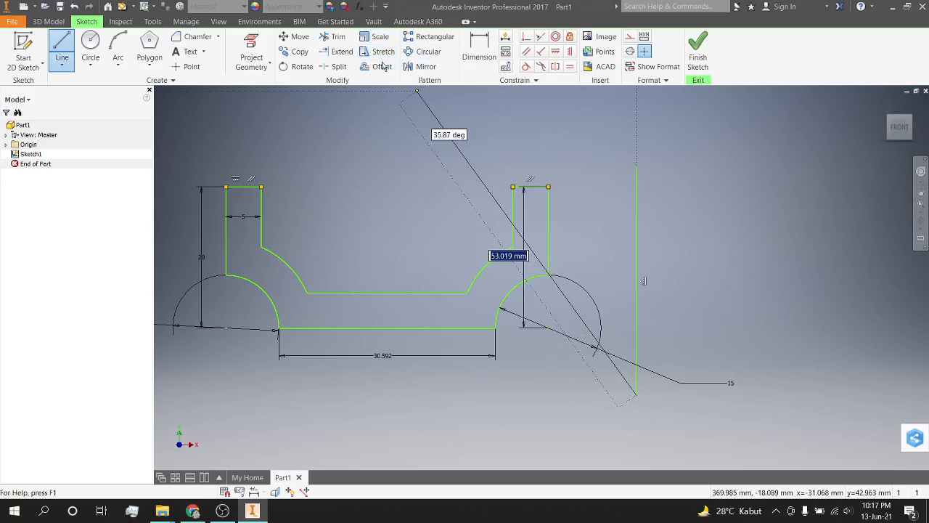
Try to mirror the whole closed profile about the separate vertical line on its right.
left_click(409, 66)
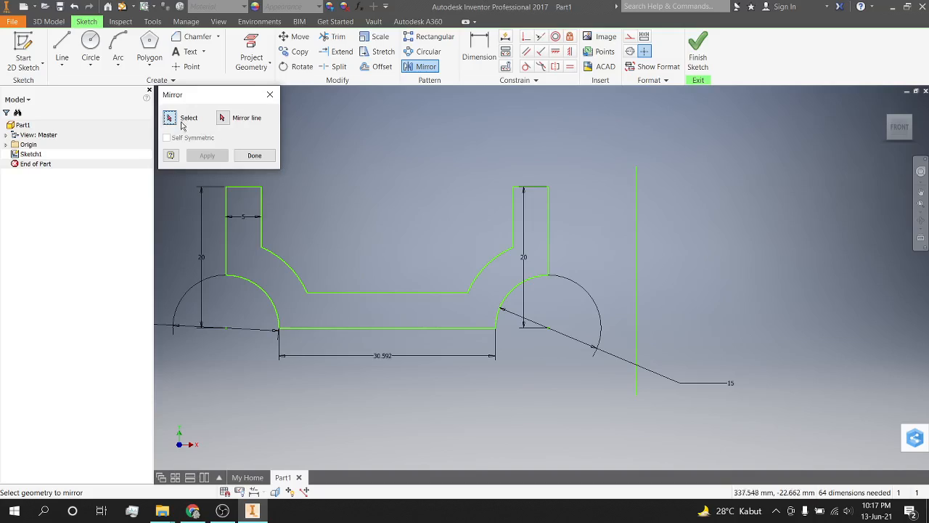
left_click(331, 292)
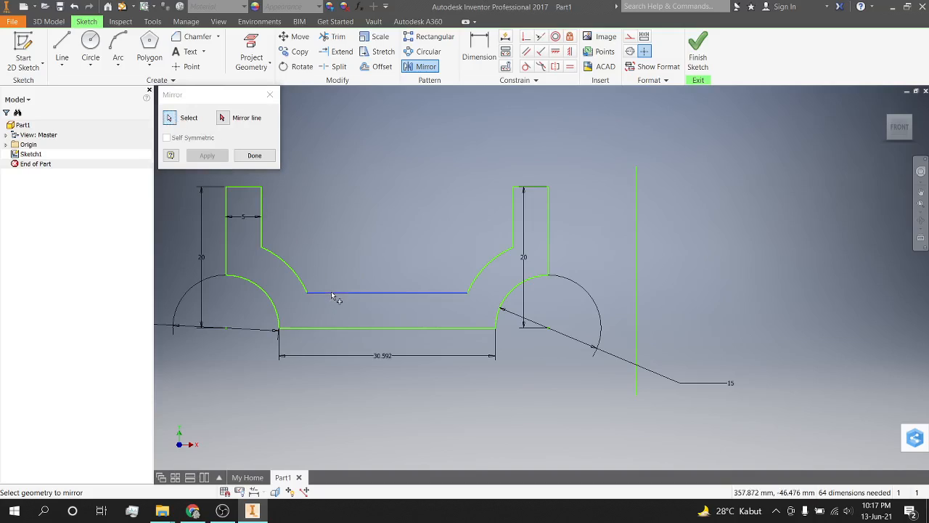
left_click(304, 284)
left_click(262, 225)
left_click(248, 188)
left_click(227, 221)
left_click(241, 279)
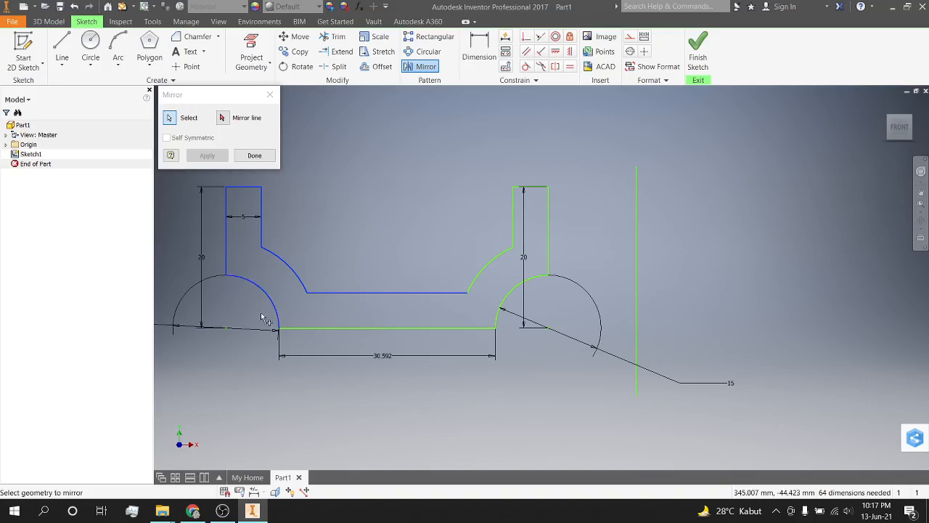
left_click(306, 331)
left_click(504, 310)
left_click(549, 266)
left_click(534, 187)
left_click(514, 221)
left_click(497, 260)
left_click(514, 204)
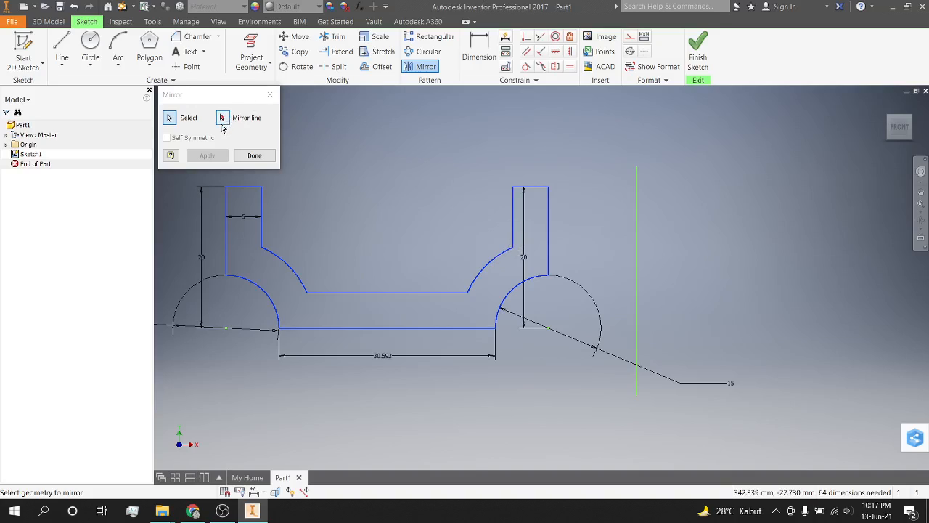
left_click(222, 120)
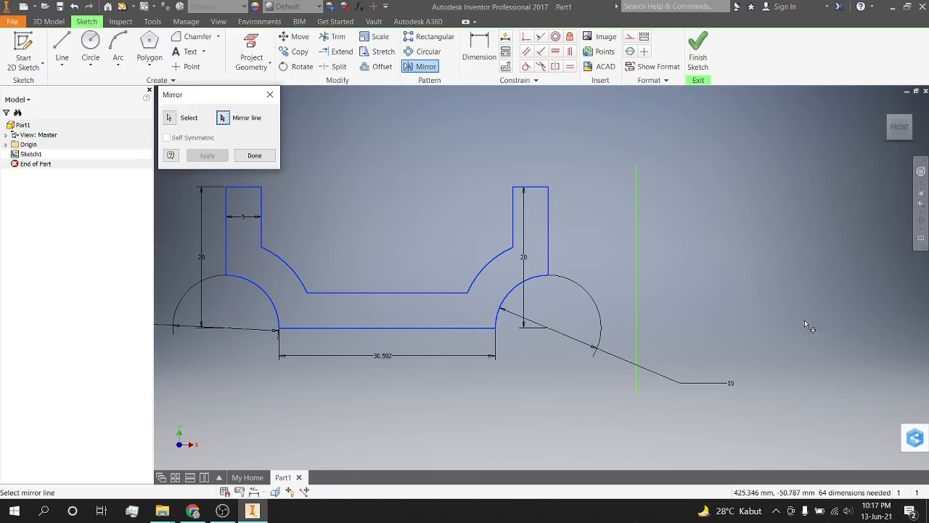
scroll(748, 305, "down", 3)
middle_click_drag(691, 305, 552, 301)
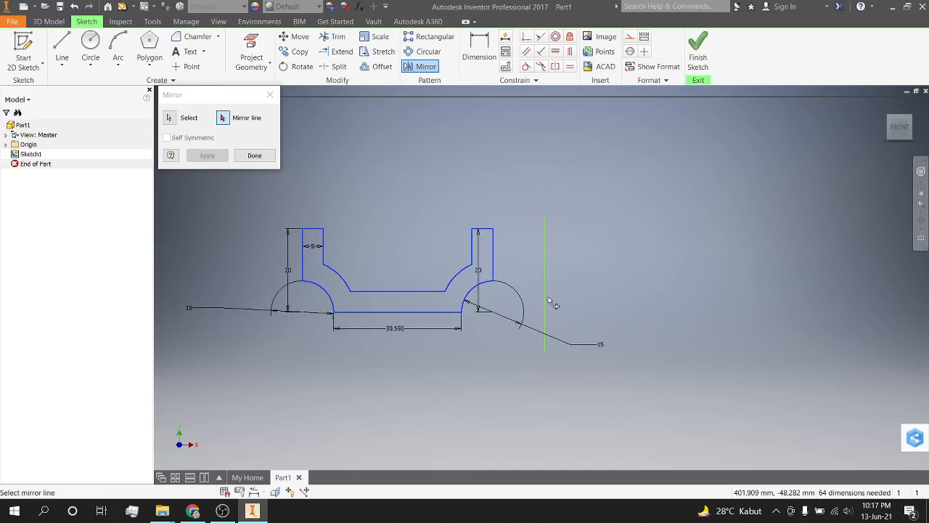
left_click(547, 298)
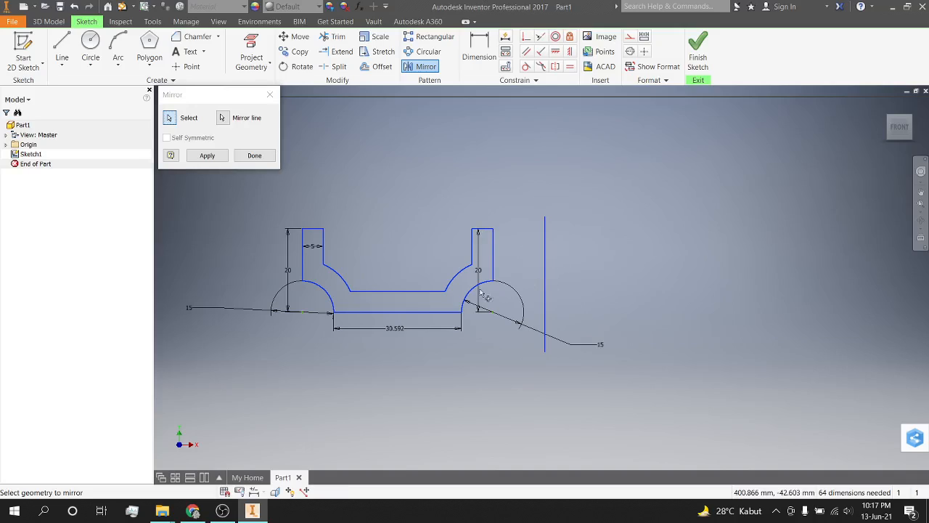
key("Escape")
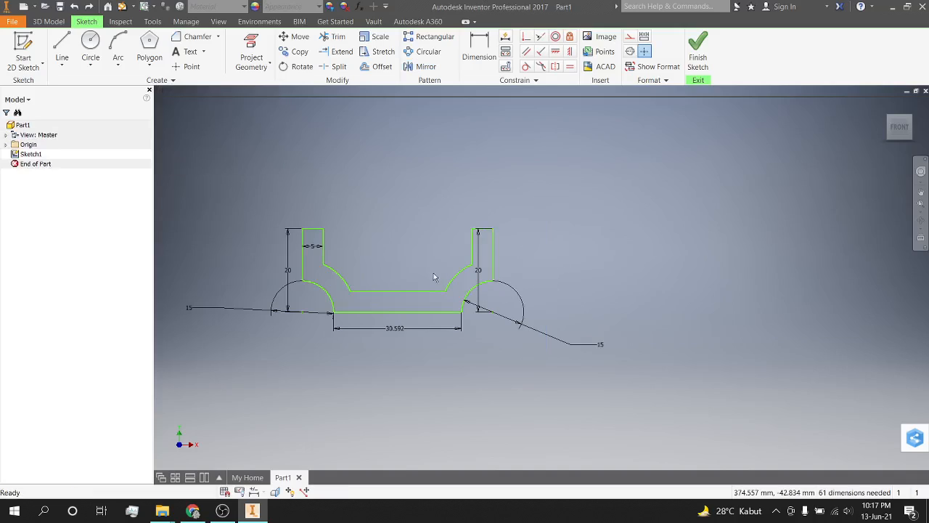
left_click(75, 7)
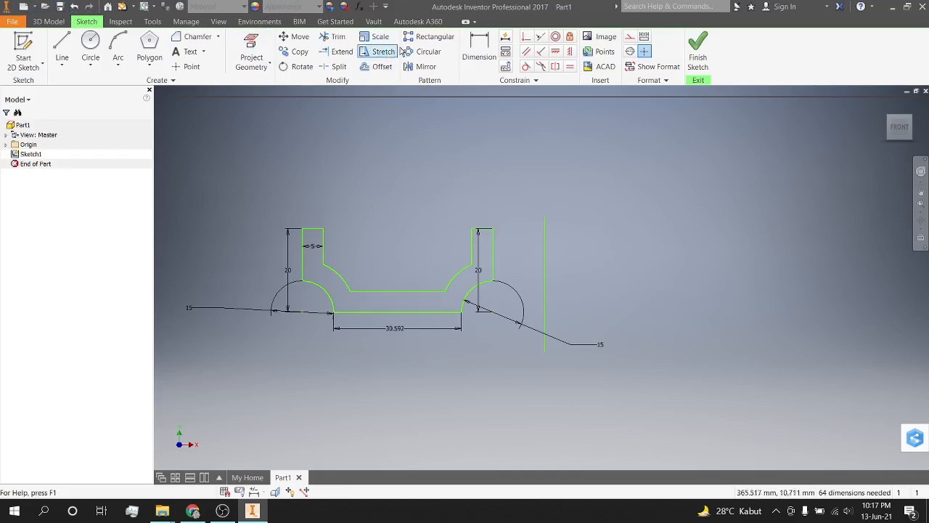
Mirror the entire closed U-shaped profile, including its lines and arcs, about the separate vertical line beside it.
left_click(421, 67)
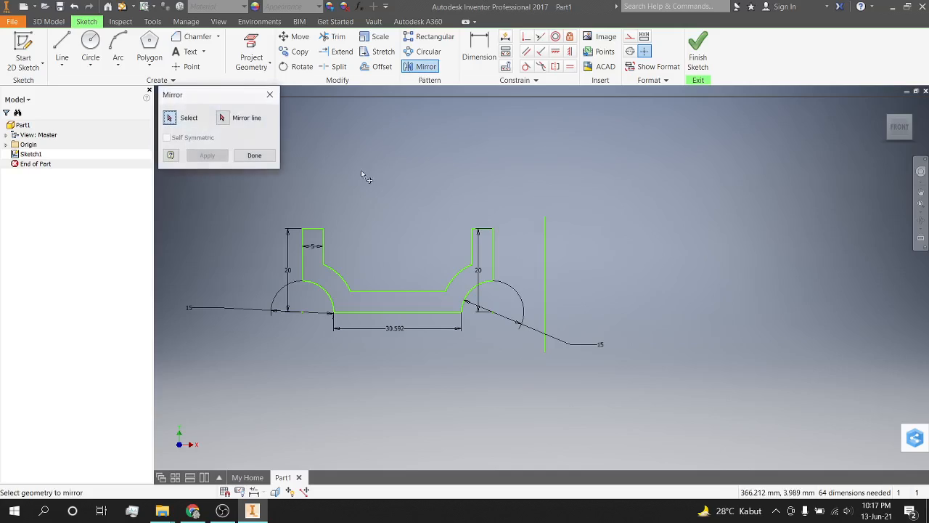
left_click(318, 230)
left_click(324, 248)
left_click(338, 278)
left_click(374, 291)
left_click(454, 284)
left_click(473, 248)
left_click(481, 229)
left_click(493, 252)
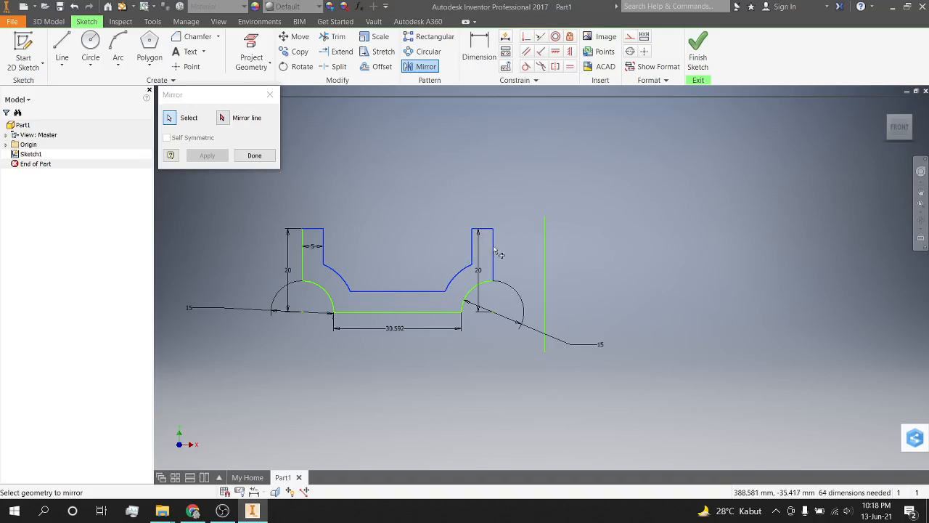
left_click(481, 286)
left_click(399, 312)
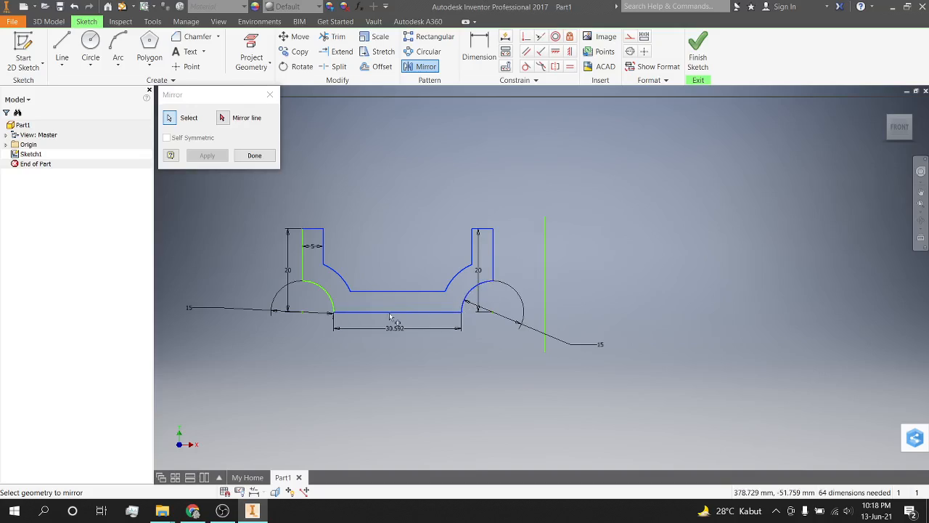
left_click(326, 291)
left_click(303, 268)
left_click(225, 122)
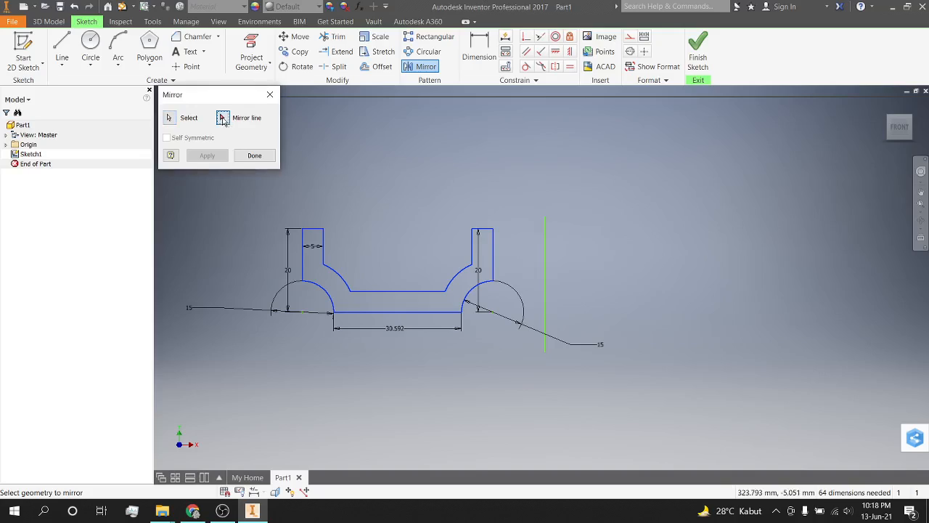
left_click(545, 285)
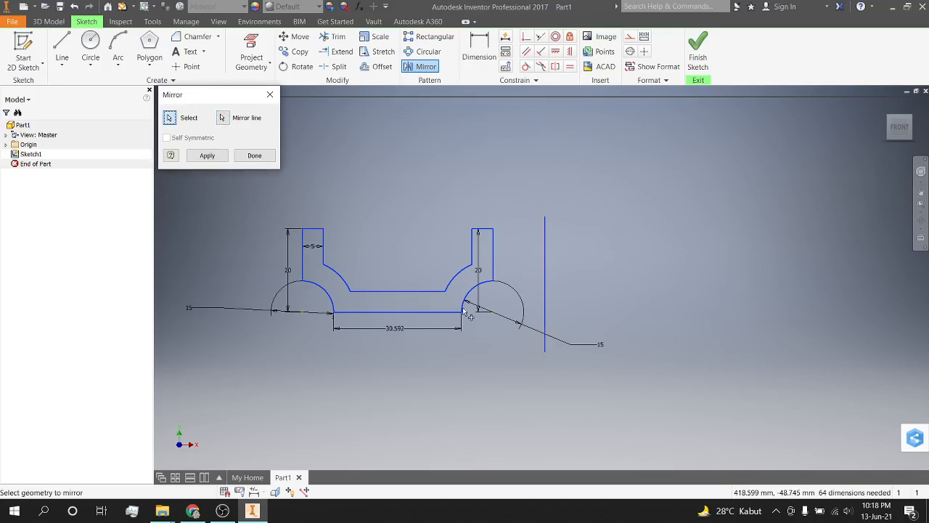
left_click(225, 157)
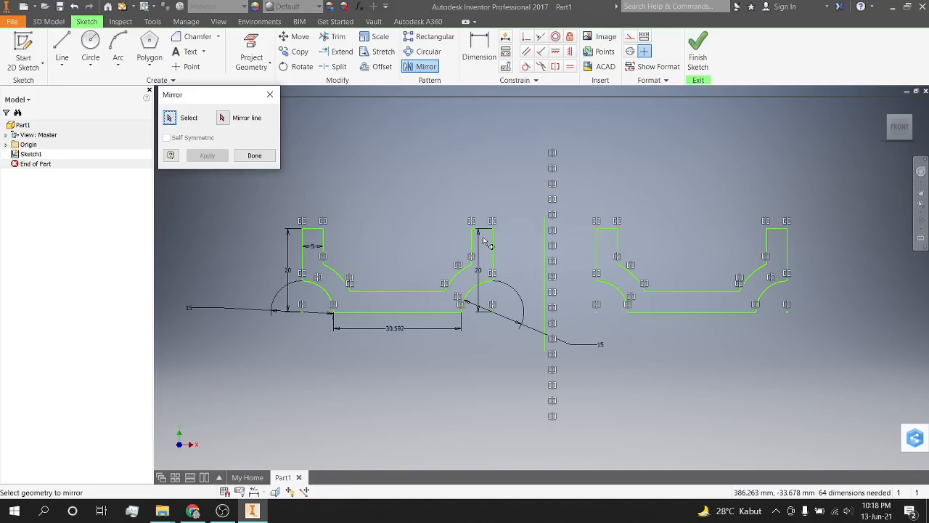
left_click(266, 157)
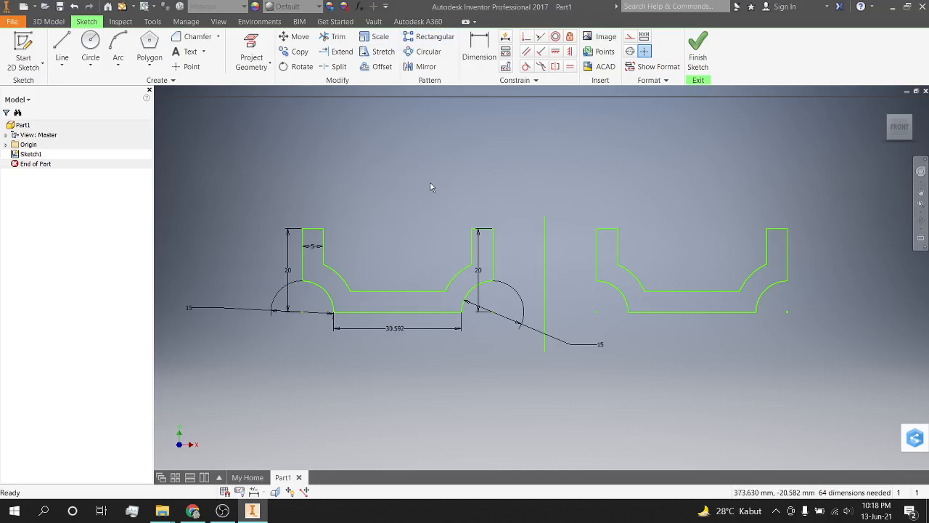
Draw a circle with a 50 mm diameter in the empty area above the two mirrored profiles.
scroll(432, 185, "up", 2)
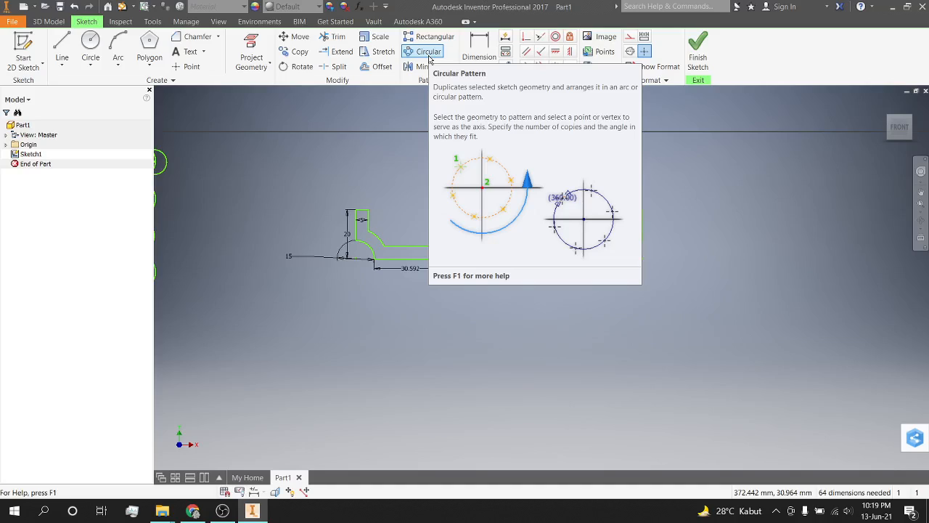
mouse_move(452, 187)
middle_mouse_down()
mouse_move(432, 226)
mouse_move(431, 366)
middle_mouse_up()
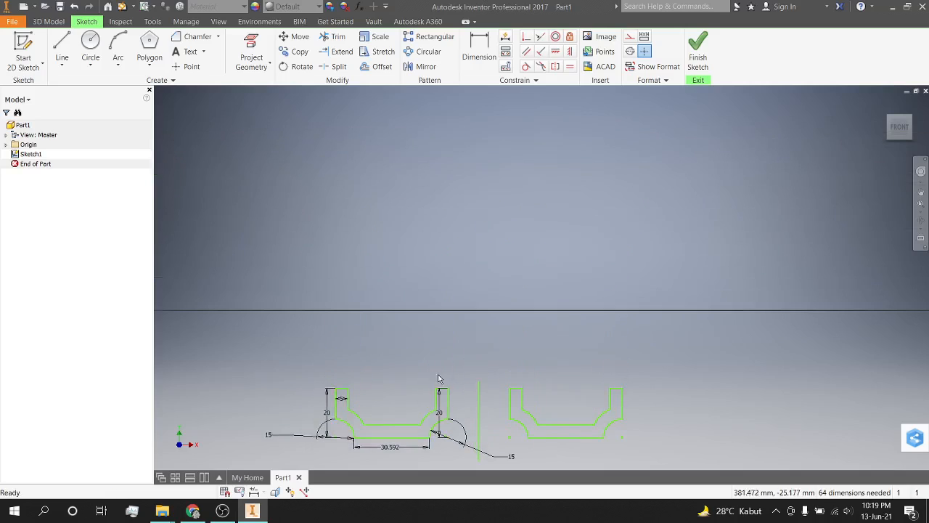
left_click(81, 49)
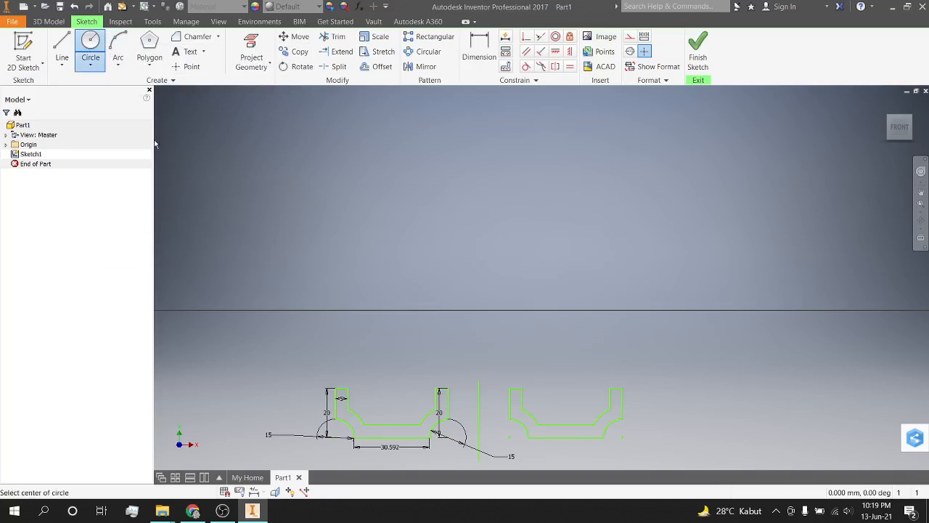
left_click(462, 229)
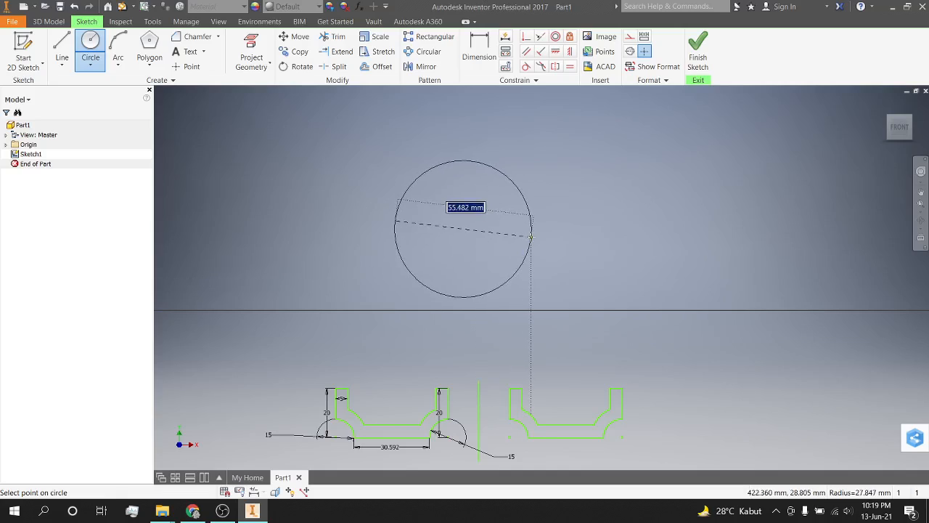
type("5")
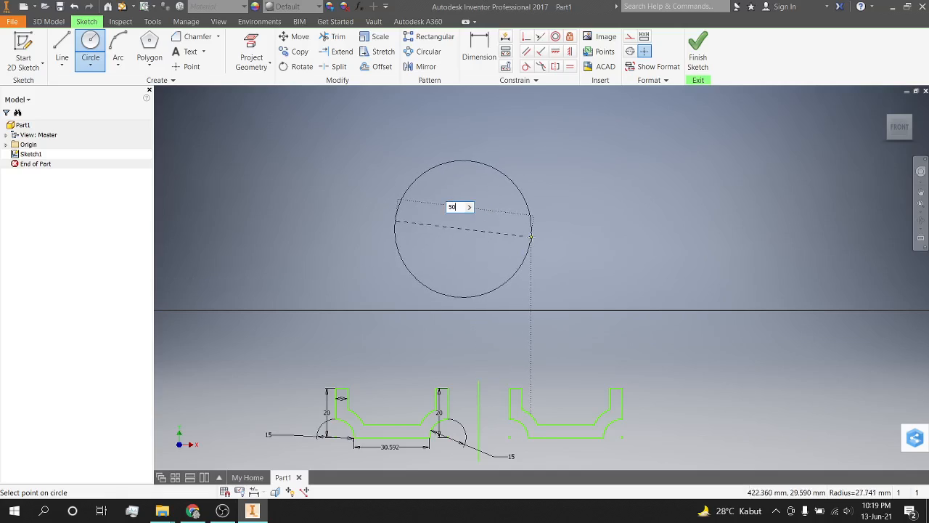
type("0")
key("Return")
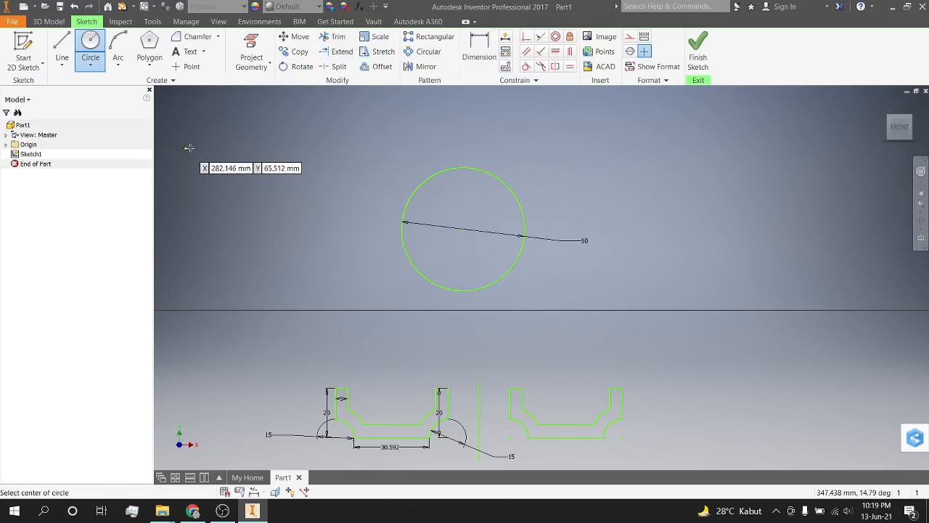
Draw a 5 mm diameter circle centred on the uppermost point of the 50 mm circle.
left_click(464, 167)
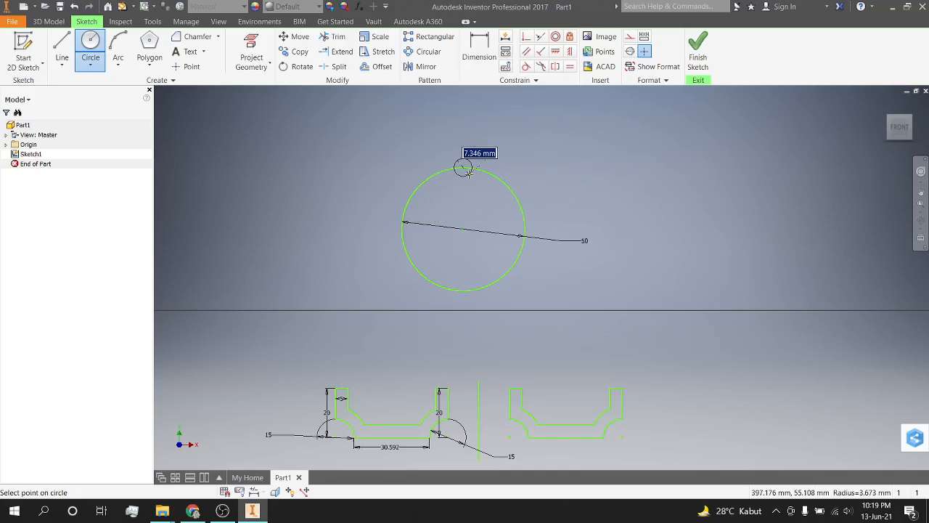
type("5")
key("Return")
Try placing two more 5 mm circles by hand along the upper-right arc of the 50 mm circle, and undo both.
scroll(469, 175, "down", 2)
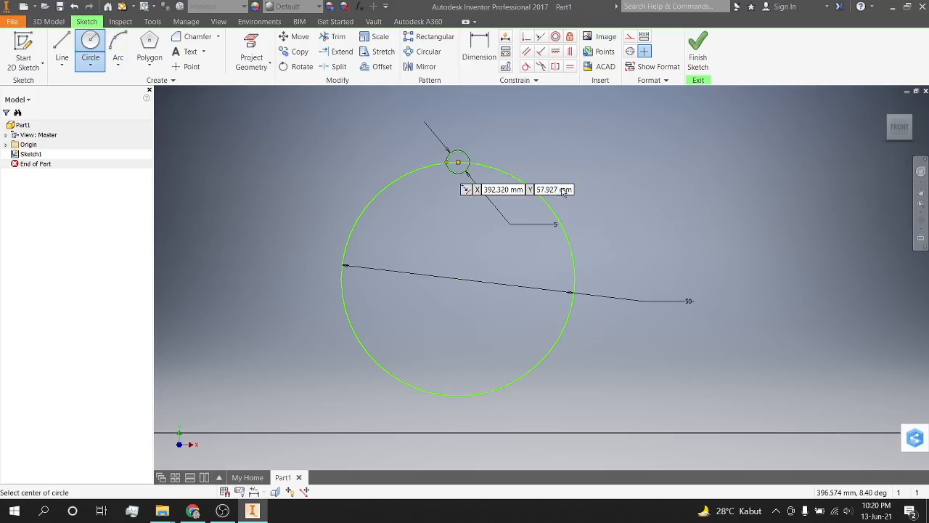
left_click(508, 175)
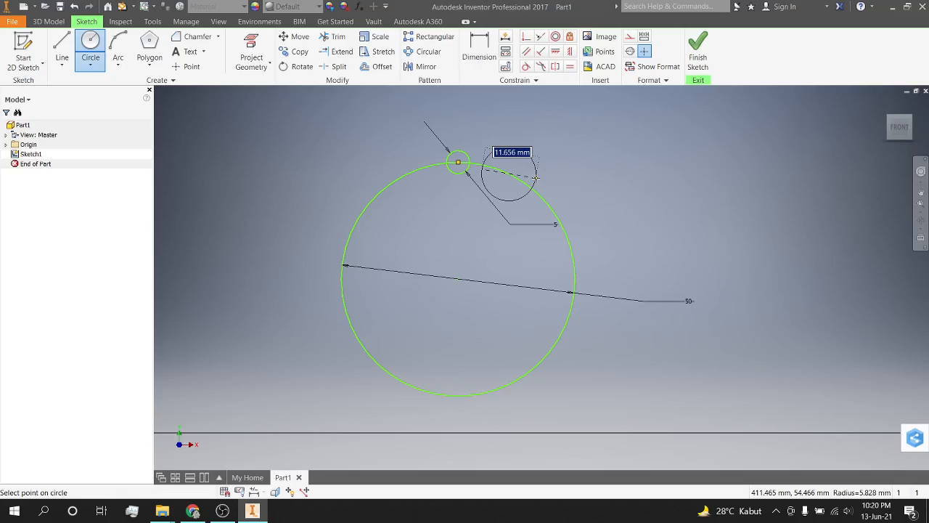
type("5")
key("Return")
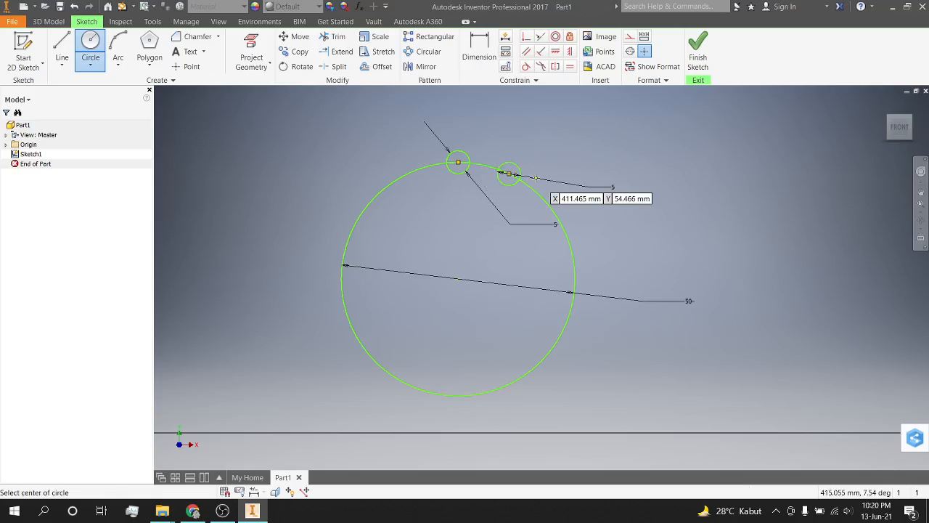
left_click(550, 206)
type("5")
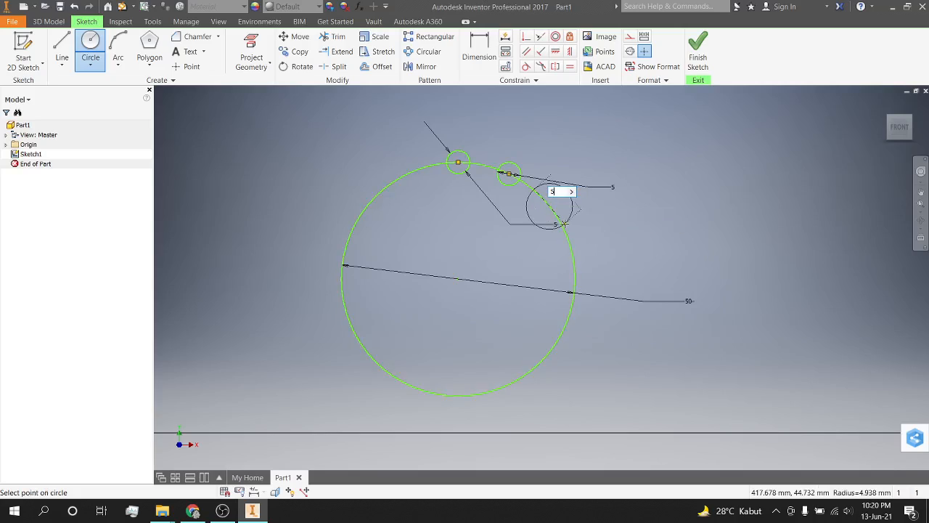
key("Return")
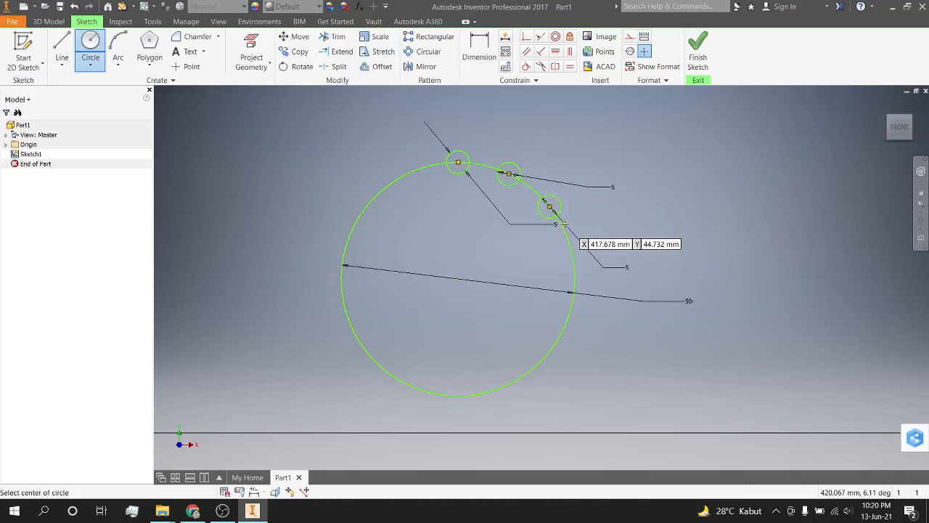
key("ctrl+z")
key("ctrl+z")
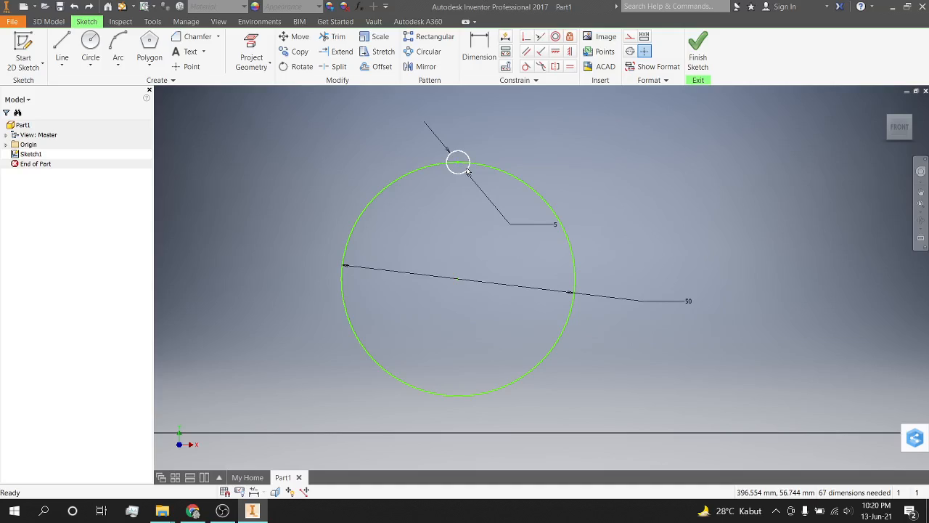
Create a circular pattern of the 5 mm circle around the 50 mm circle with 20 instances over 360 degrees.
left_click(429, 52)
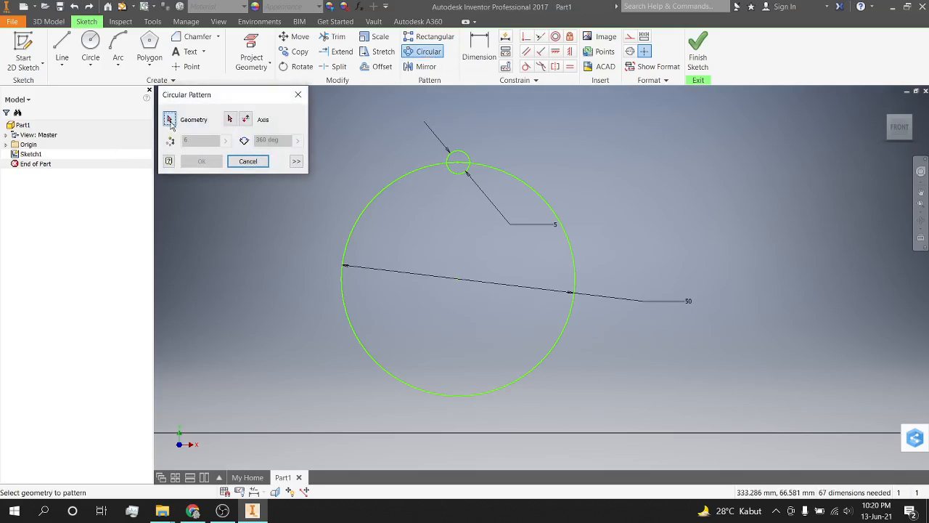
left_click(469, 160)
left_click(462, 160)
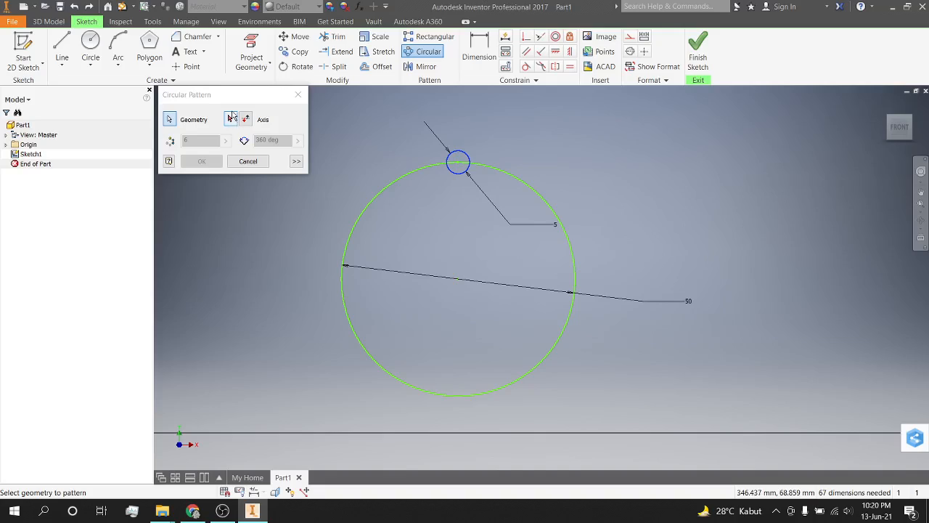
left_click(230, 120)
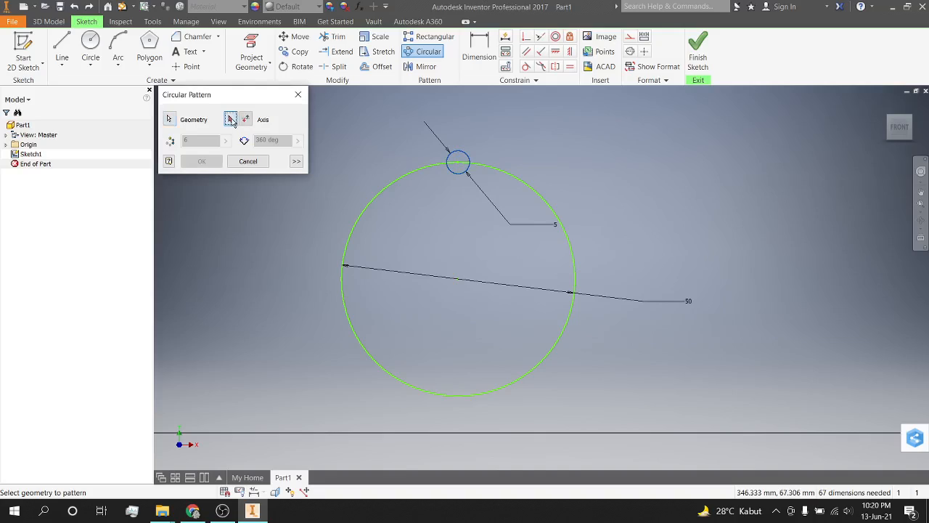
left_click(392, 182)
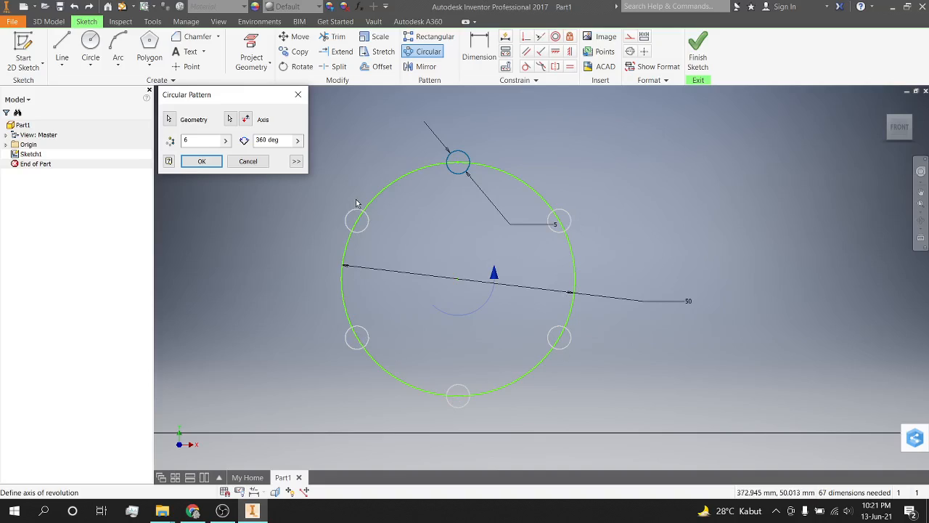
double_click(187, 141)
left_click(196, 143)
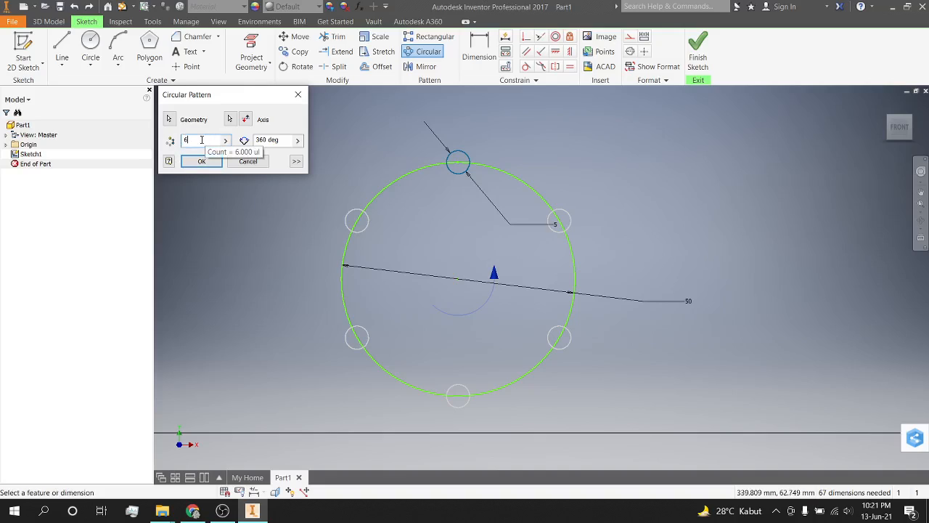
left_click_drag(205, 142, 181, 151)
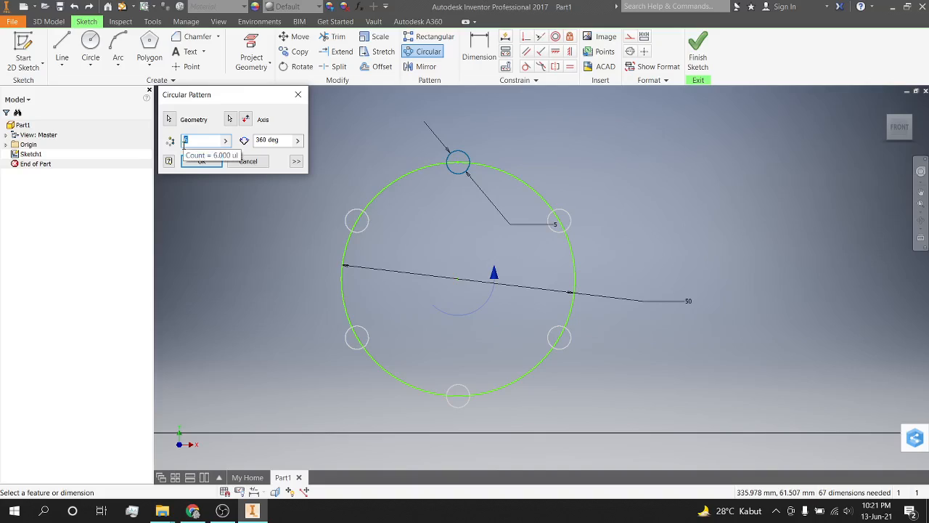
type("2")
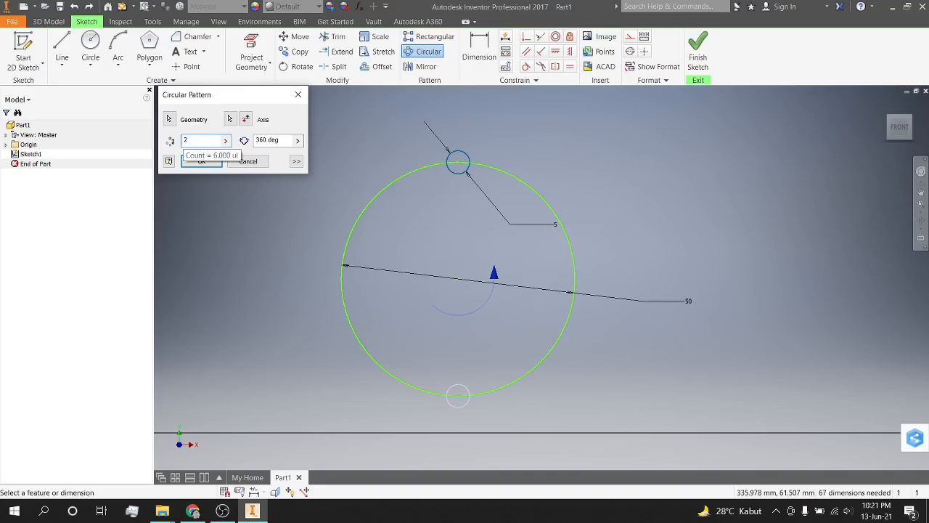
type("0")
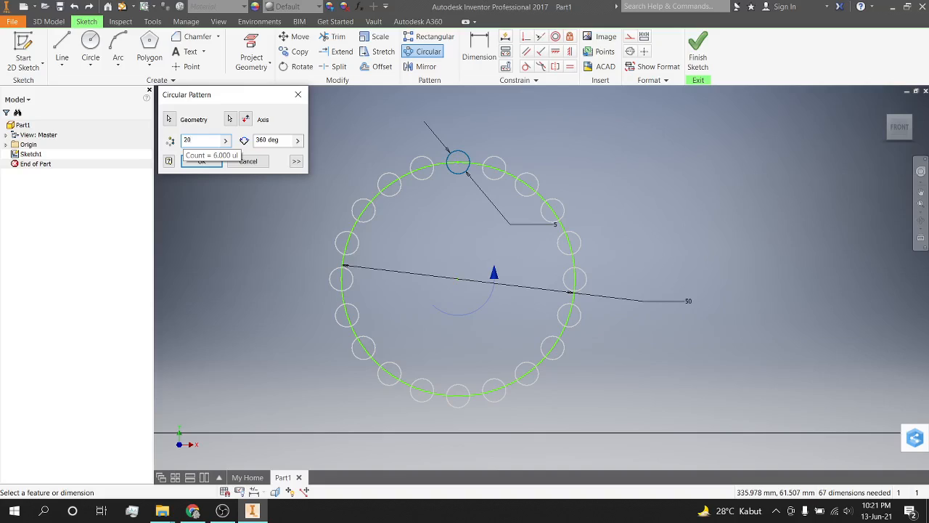
left_click(298, 140)
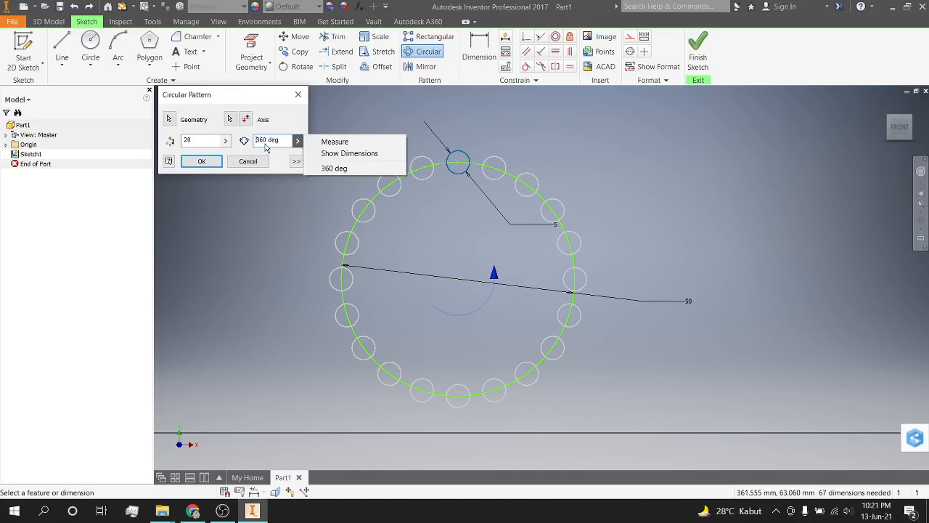
left_click(202, 161)
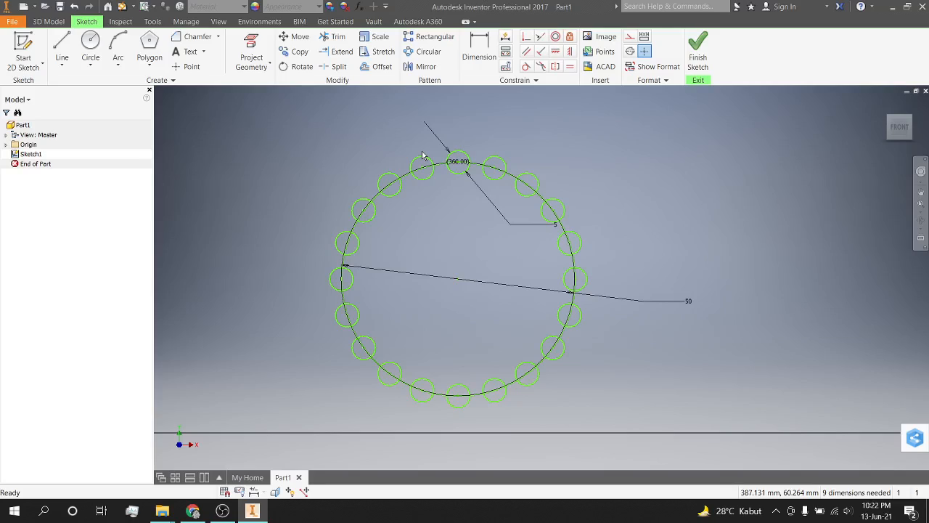
Draw a horizontal line 20 mm long in the empty area up and to the right of the circular pattern.
middle_click_drag(470, 132, 325, 194)
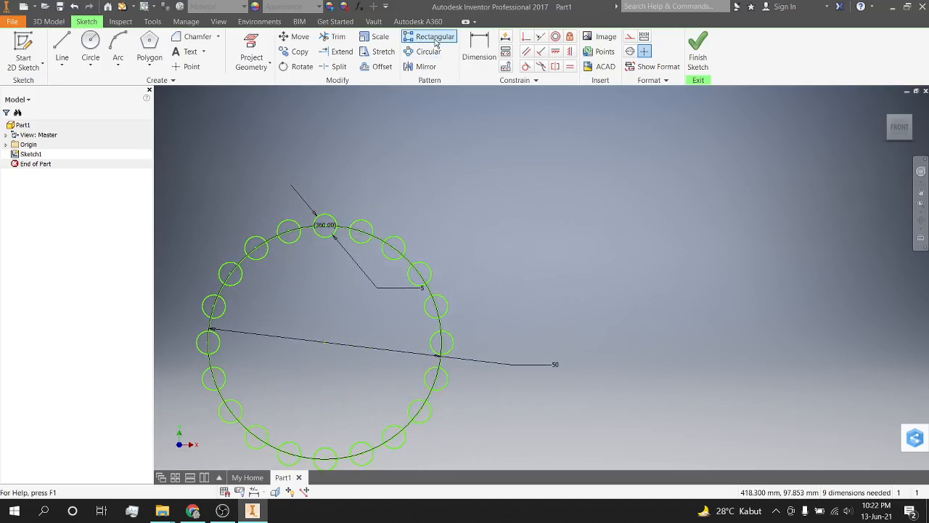
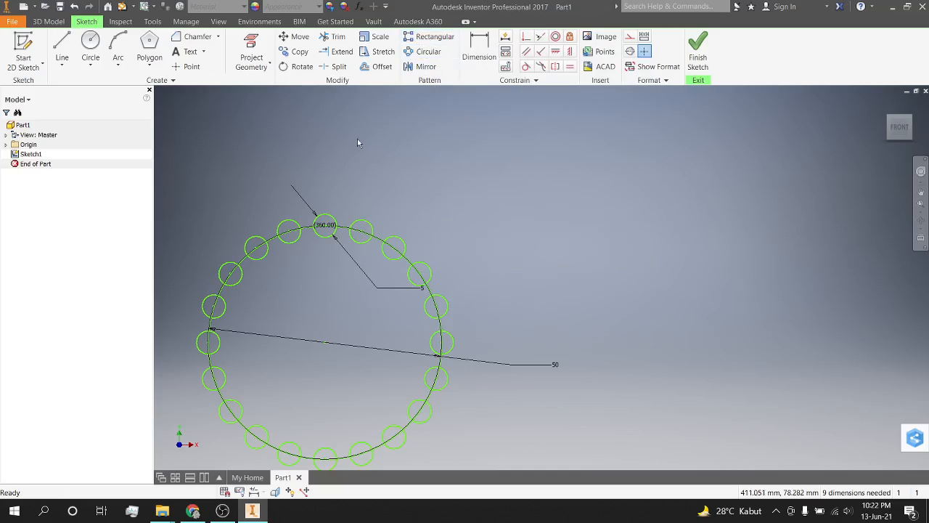
left_click(69, 47)
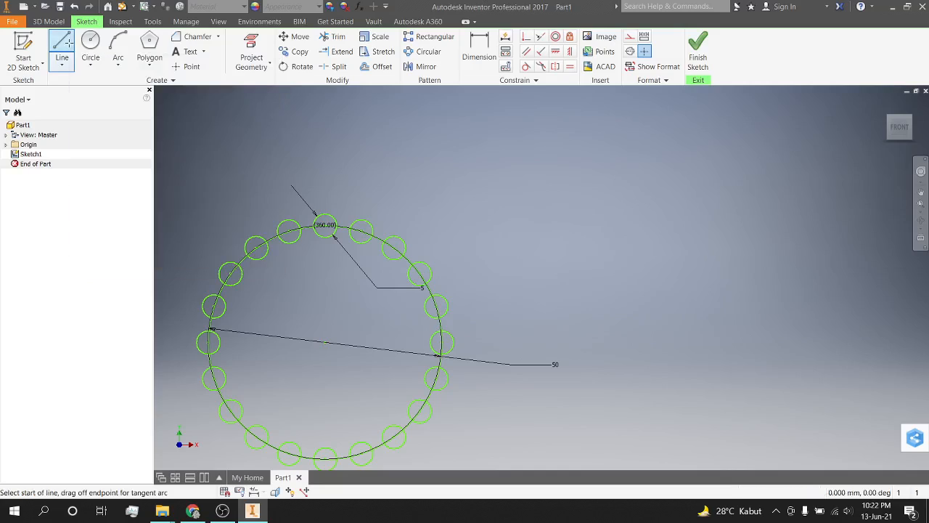
left_click(538, 176)
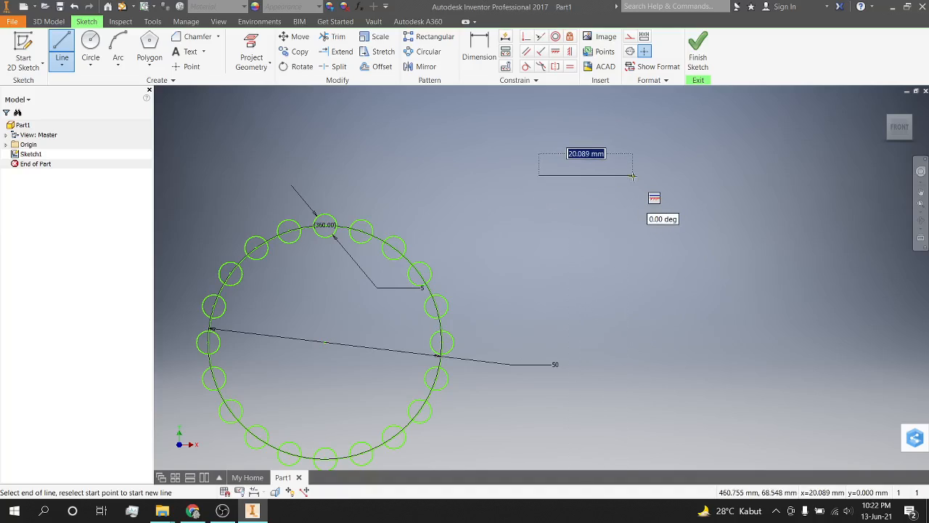
type("2")
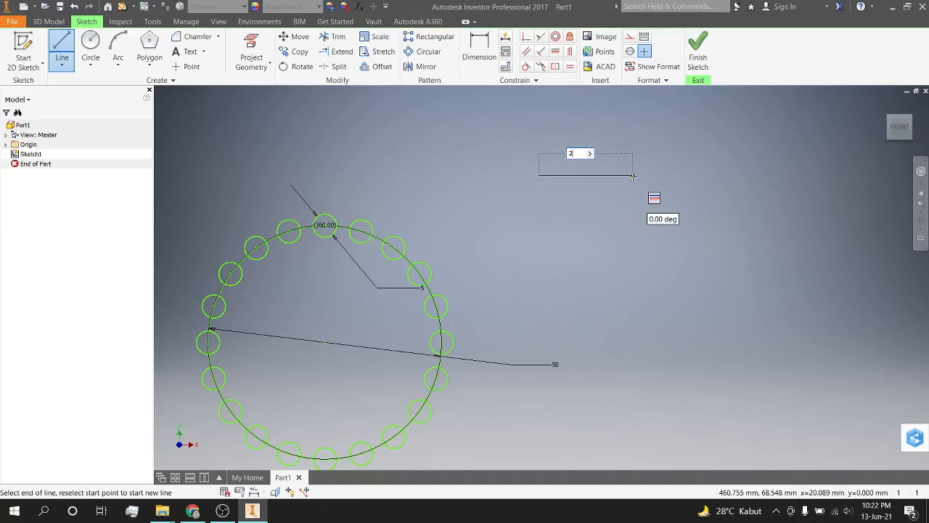
type("0")
key("Return")
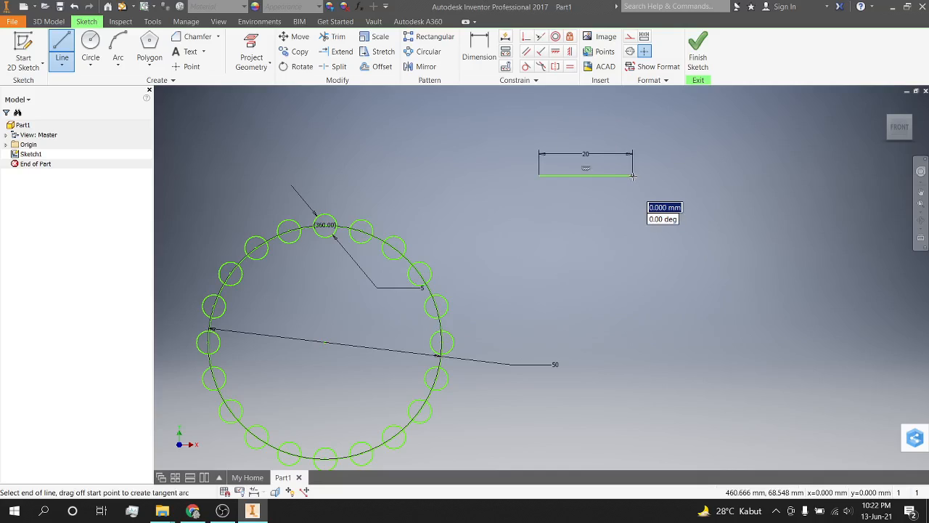
scroll(541, 174, "up", 8)
middle_click_drag(712, 156, 517, 265)
scroll(517, 265, "down", 4)
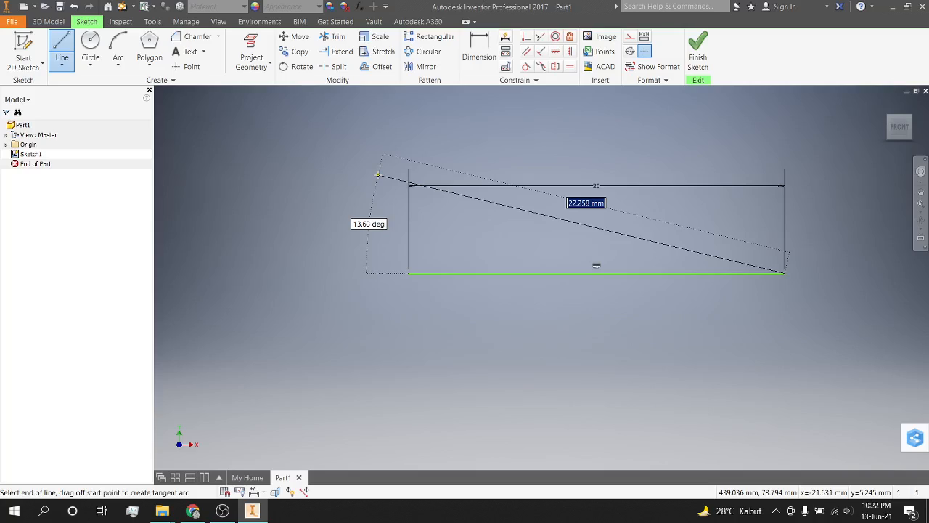
key("Escape")
Draw a 5 mm diameter circle centred on the midpoint of the 20 mm line.
key("c")
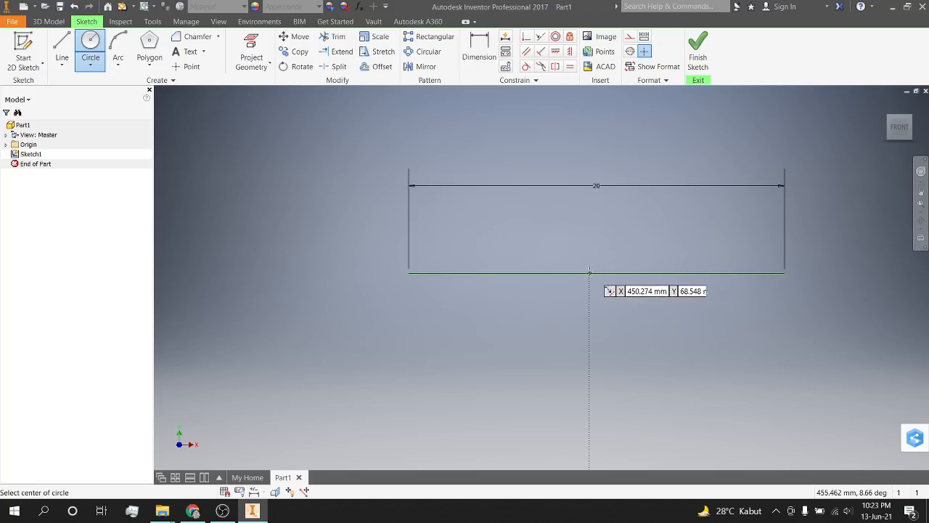
scroll(589, 273, "down", 5)
scroll(605, 260, "up", 5)
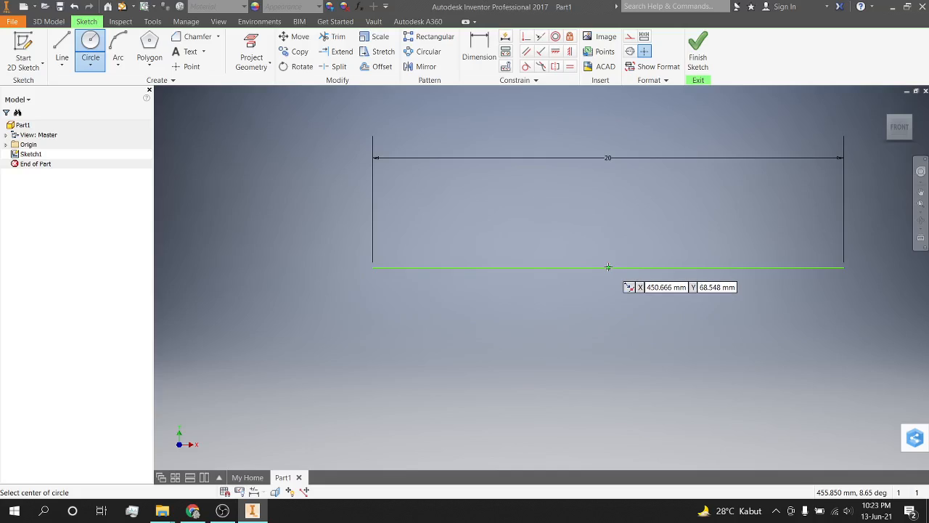
left_click(608, 267)
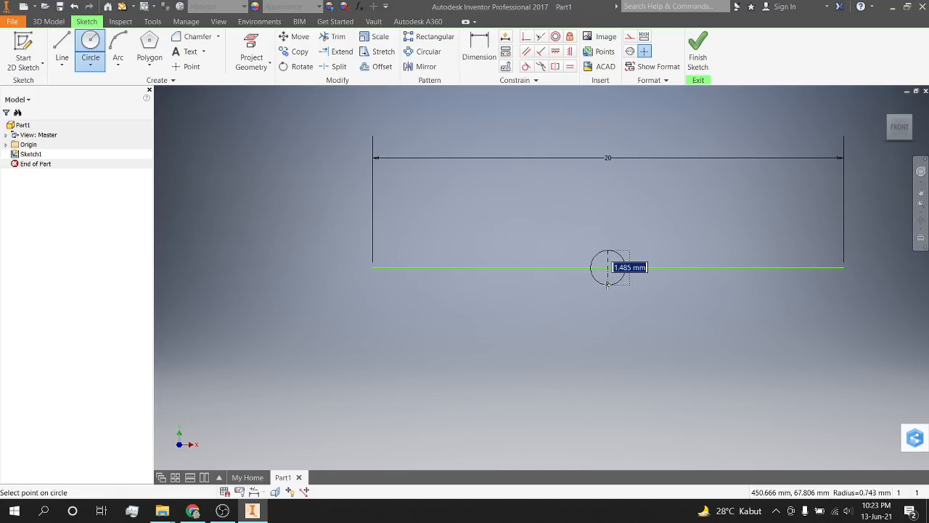
type("5")
key("Return")
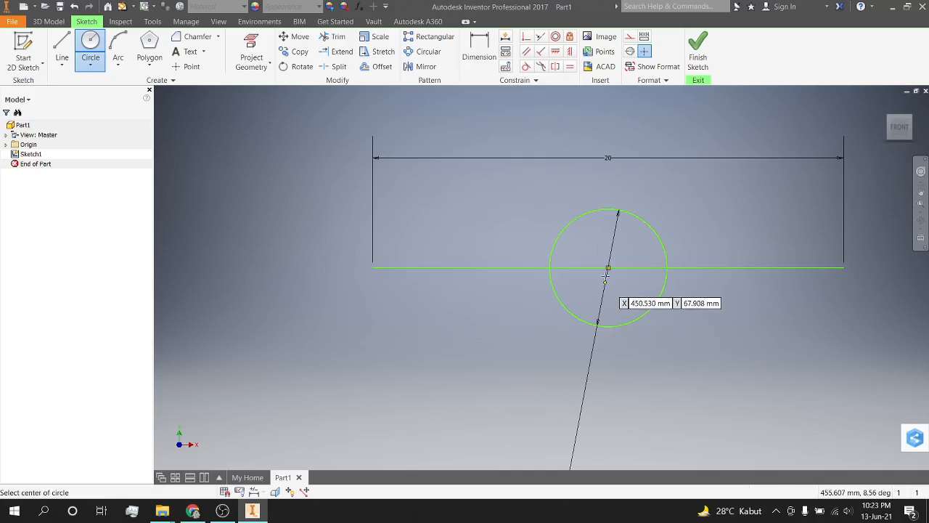
left_click(416, 44)
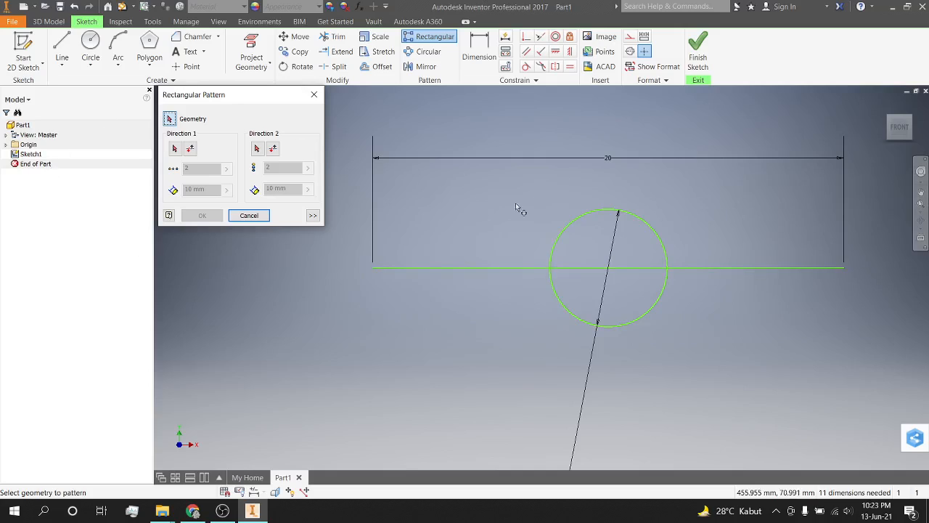
left_click(650, 227)
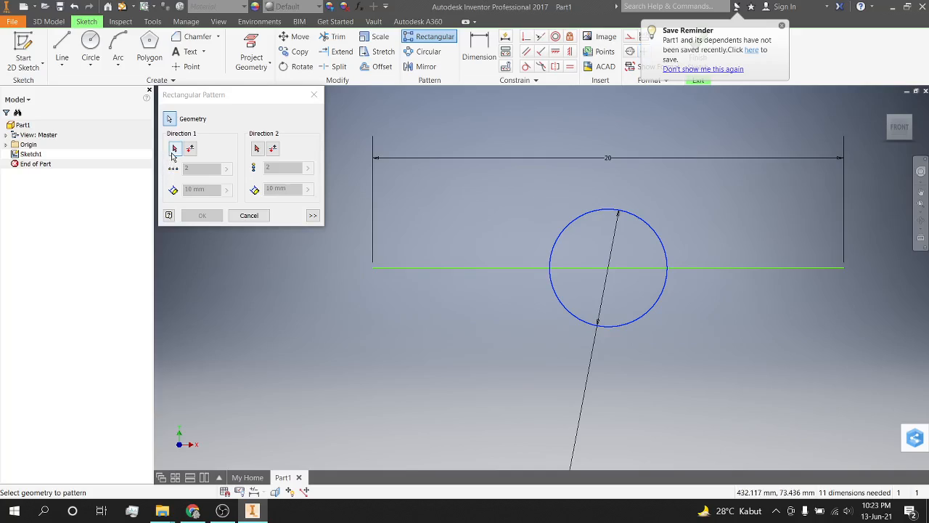
left_click(174, 149)
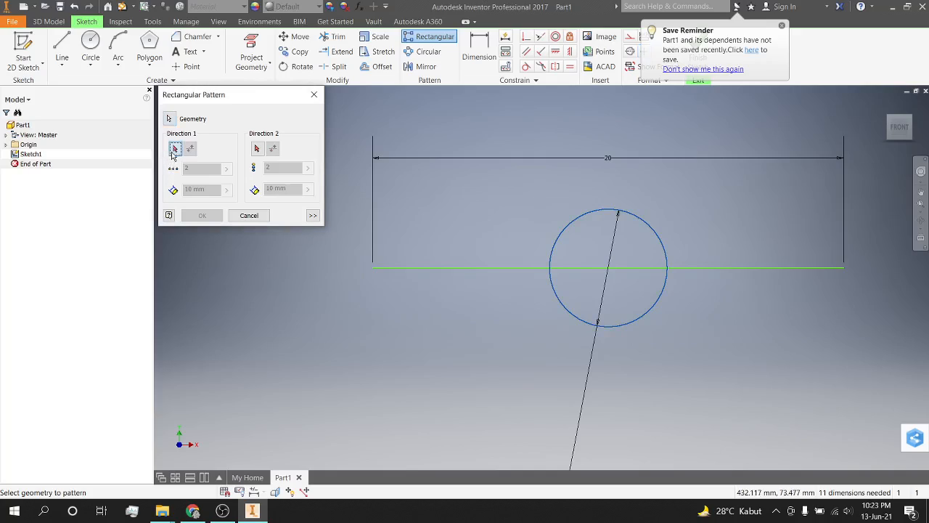
left_click(407, 267)
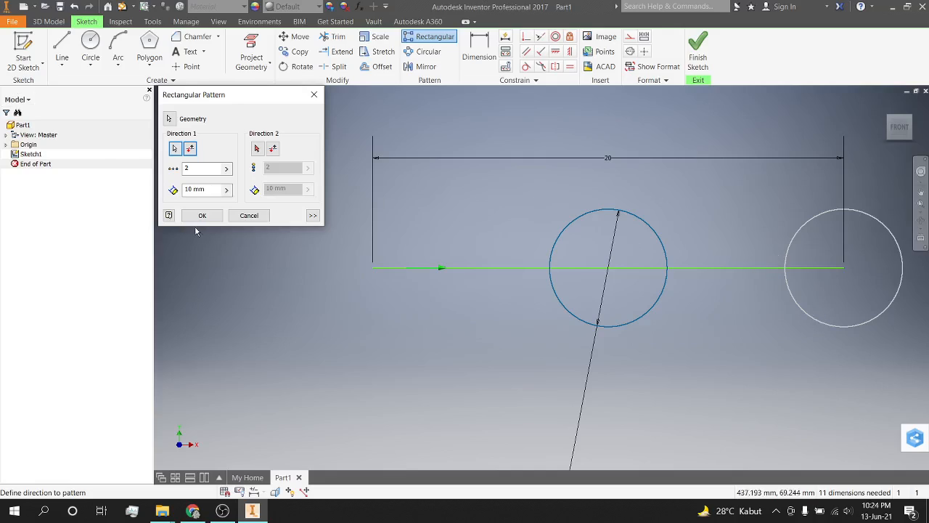
left_click(202, 169)
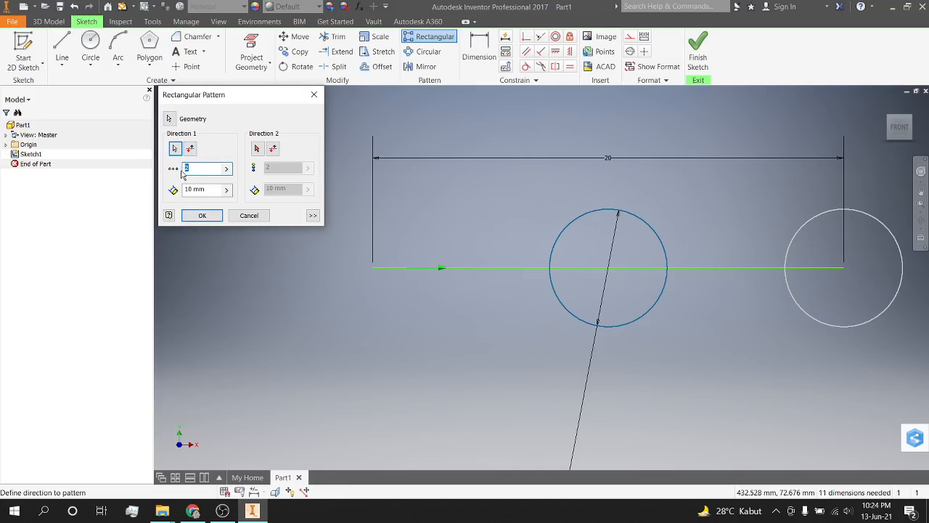
left_click(313, 95)
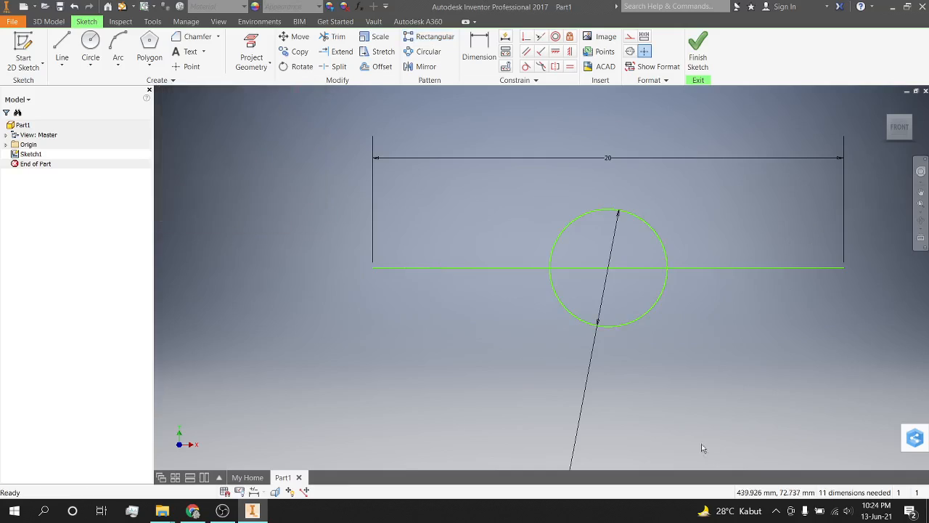
Set the diameter of the circle on the 20 mm line to 2 mm.
scroll(566, 336, "down", 2)
left_click(584, 329)
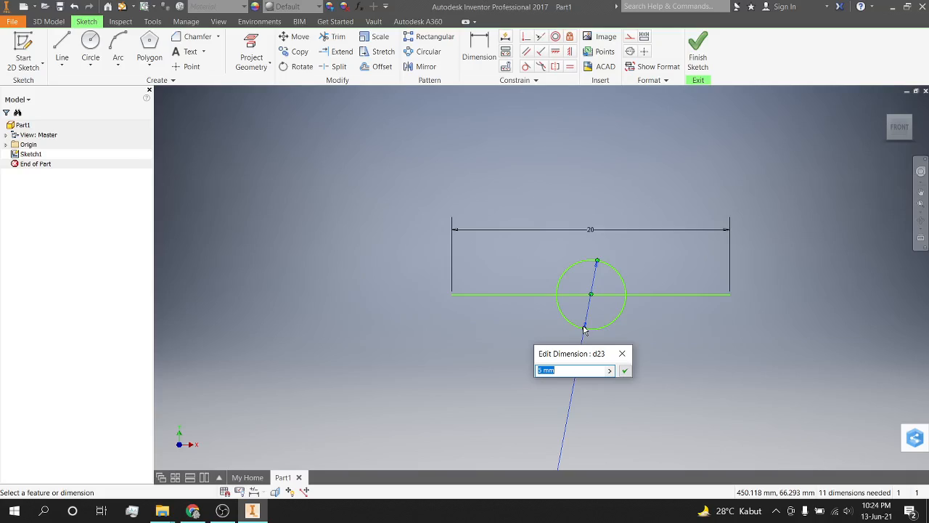
type("2")
key("Return")
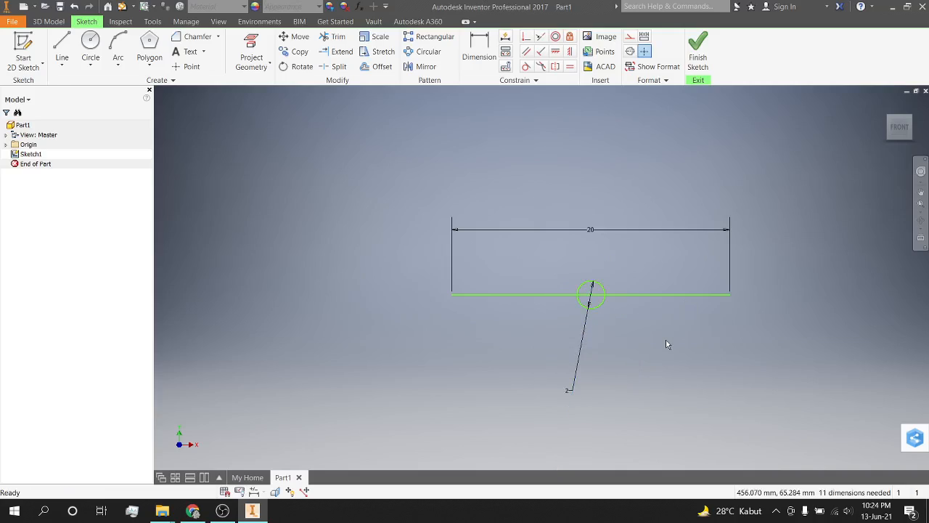
Set up a rectangular pattern of the 2 mm circle with the 20 mm line as first direction and 4 instances.
scroll(666, 339, "up", 3)
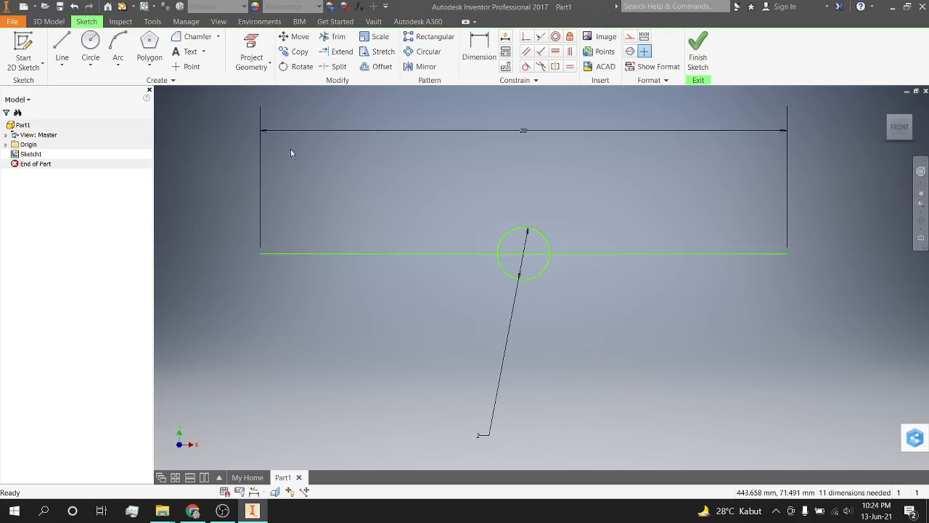
left_click(435, 37)
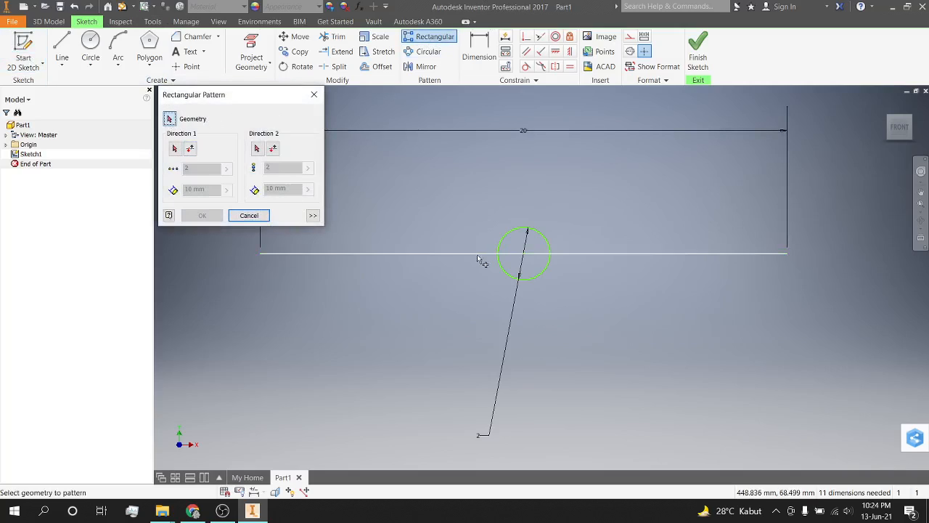
left_click(530, 277)
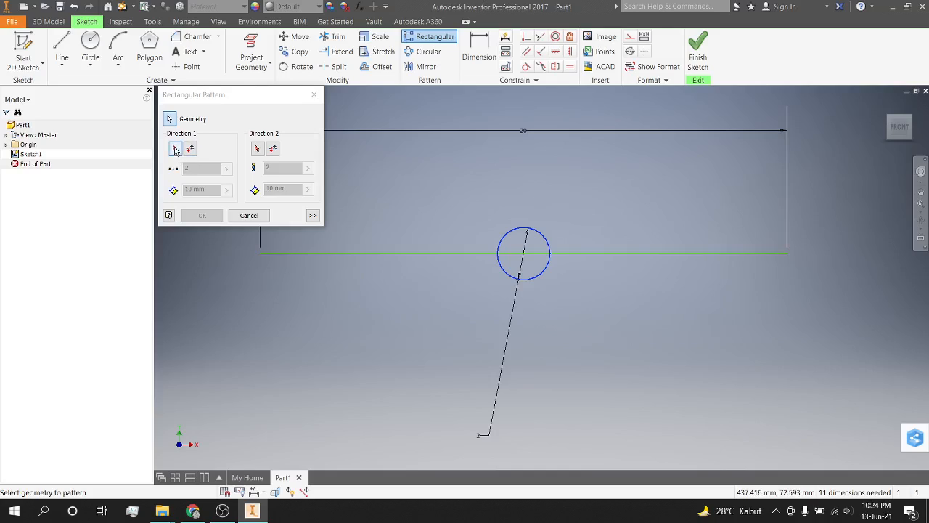
left_click(175, 149)
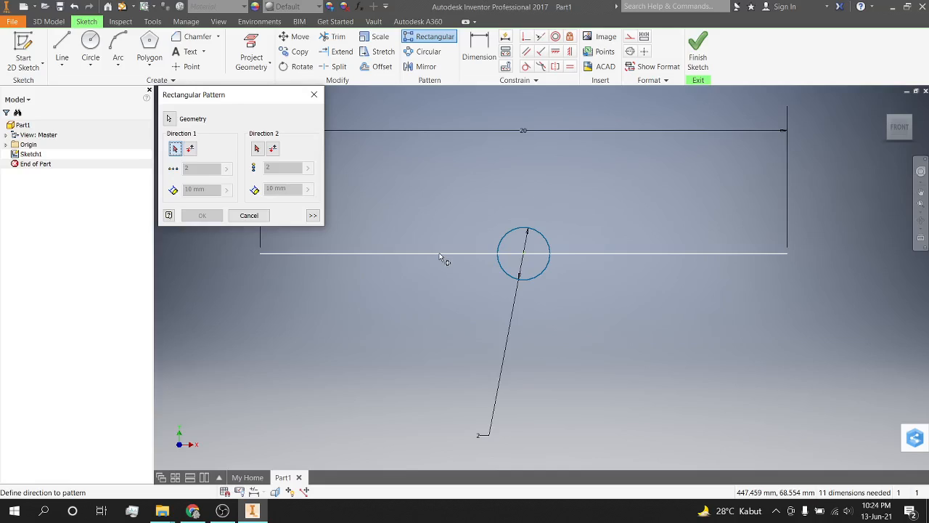
left_click(439, 254)
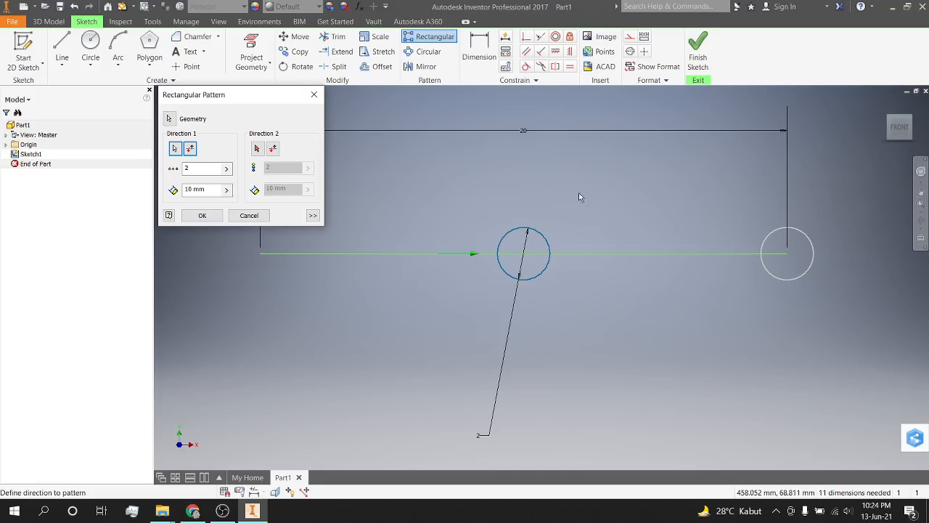
left_click(210, 168)
left_click_drag(209, 169, 184, 168)
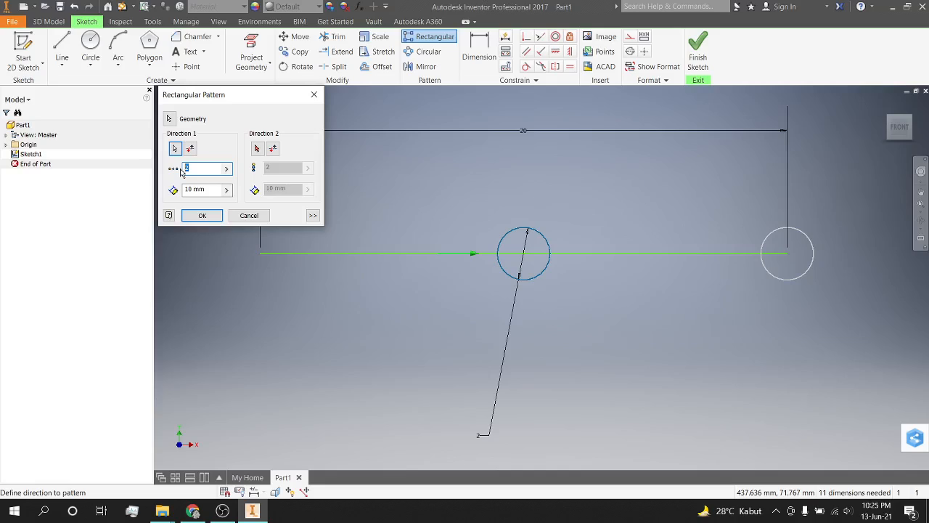
type("4")
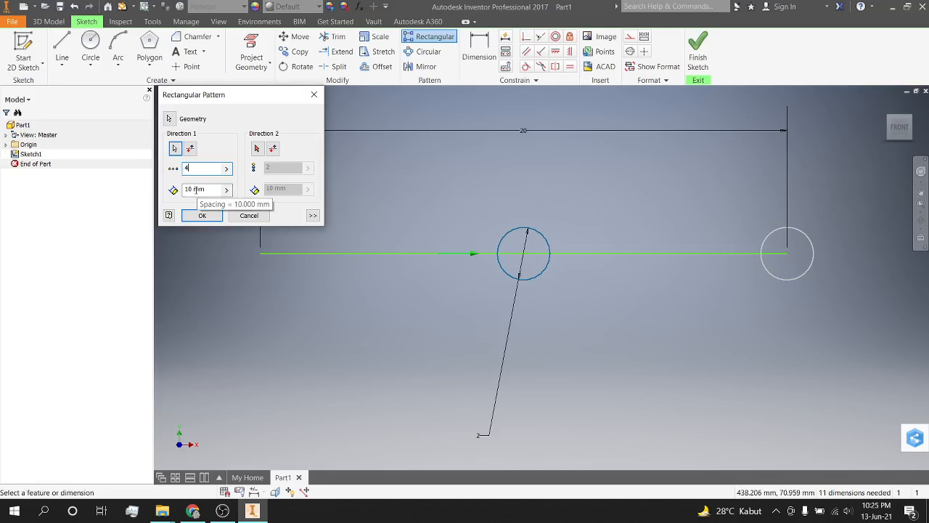
Try spacings of 2 mm and 5 mm for the rectangular pattern, and settle on 3 mm.
double_click(192, 190)
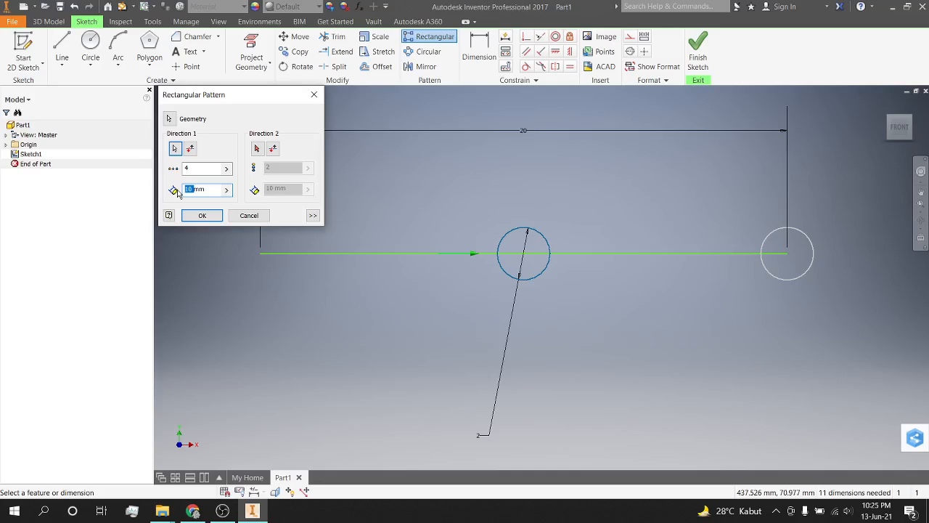
type("2")
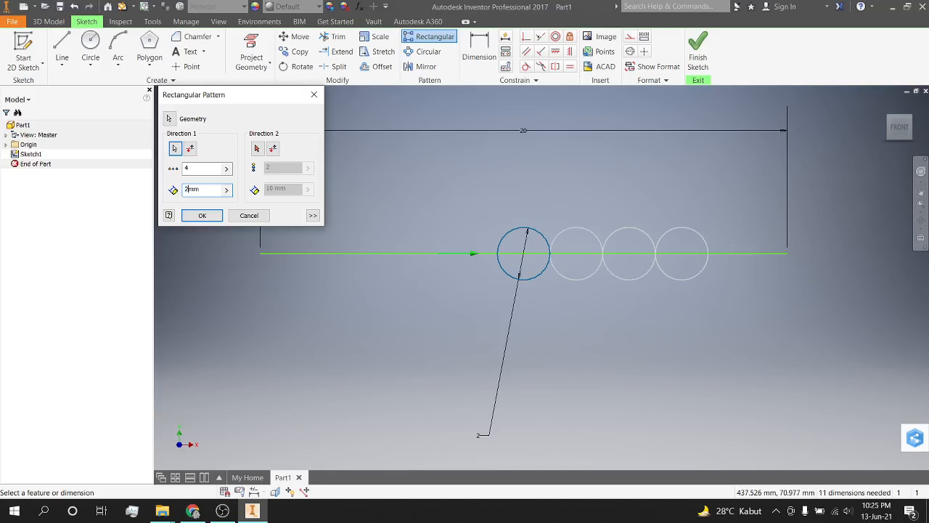
key("BackSpace")
type("5")
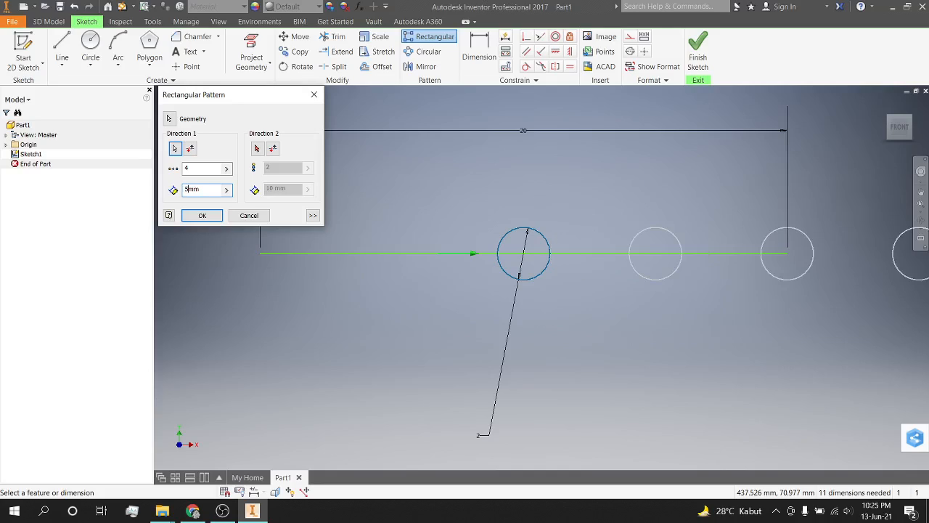
key("BackSpace")
type("3")
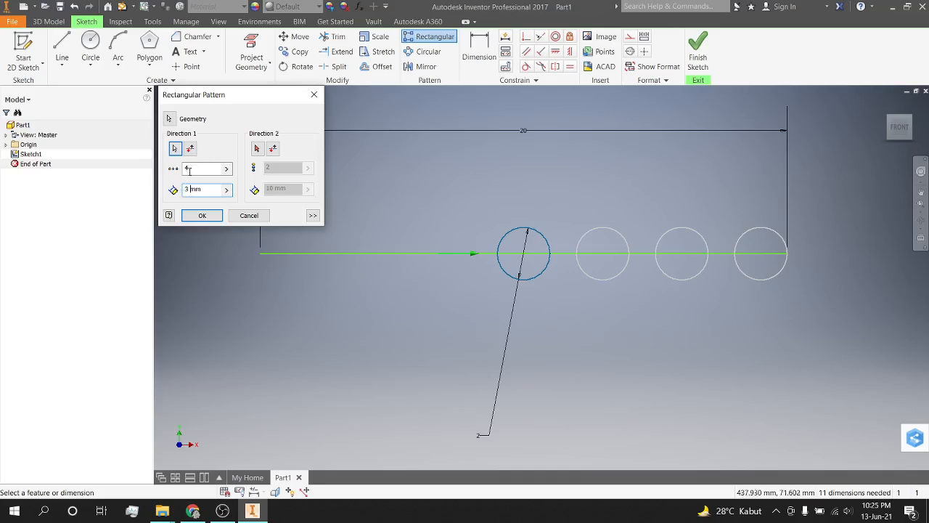
Flip the pattern direction towards the left end of the line and create the rectangular pattern.
left_click(191, 149)
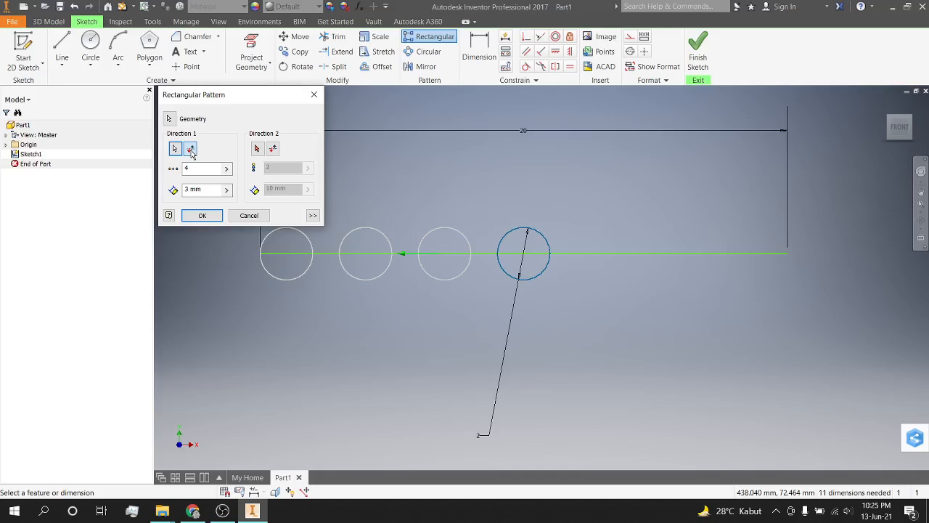
left_click(191, 152)
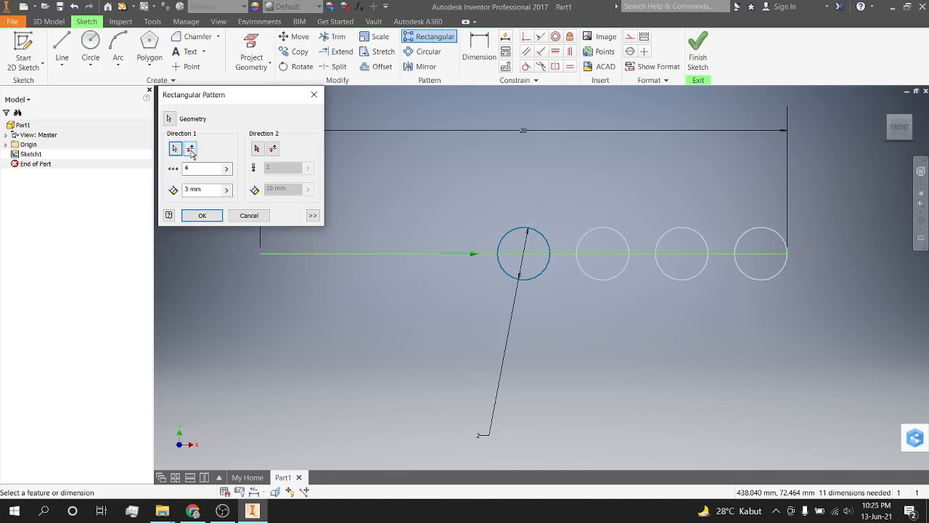
left_click(192, 151)
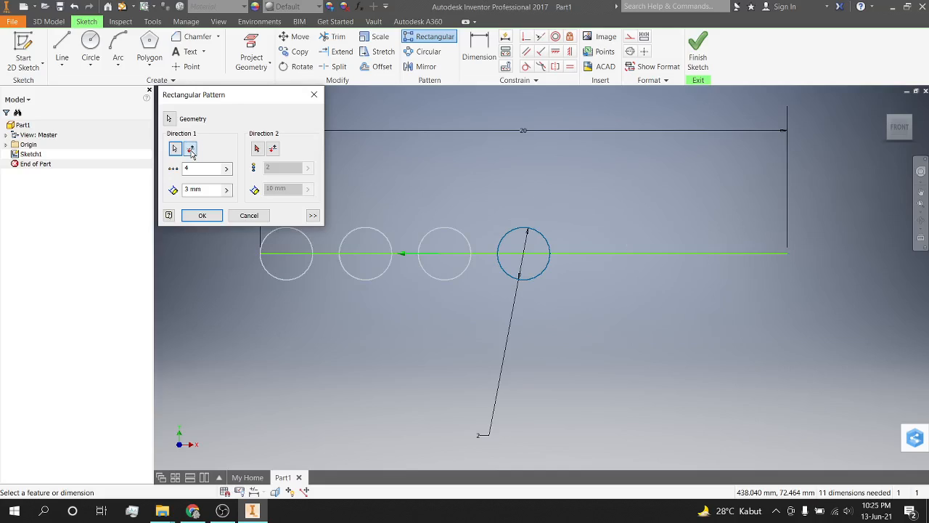
left_click(207, 216)
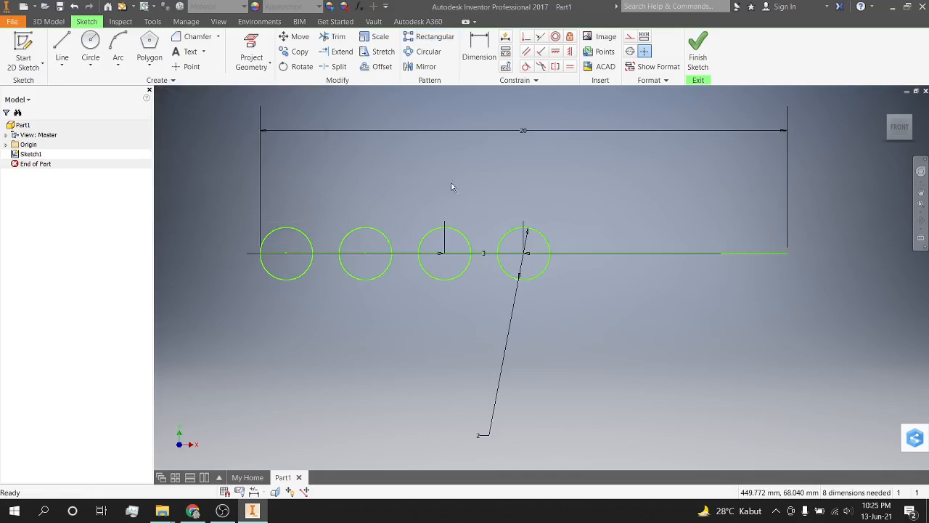
Set up a second rectangular pattern of the 2 mm circle towards the right end of the line with 4 instances.
left_click(432, 37)
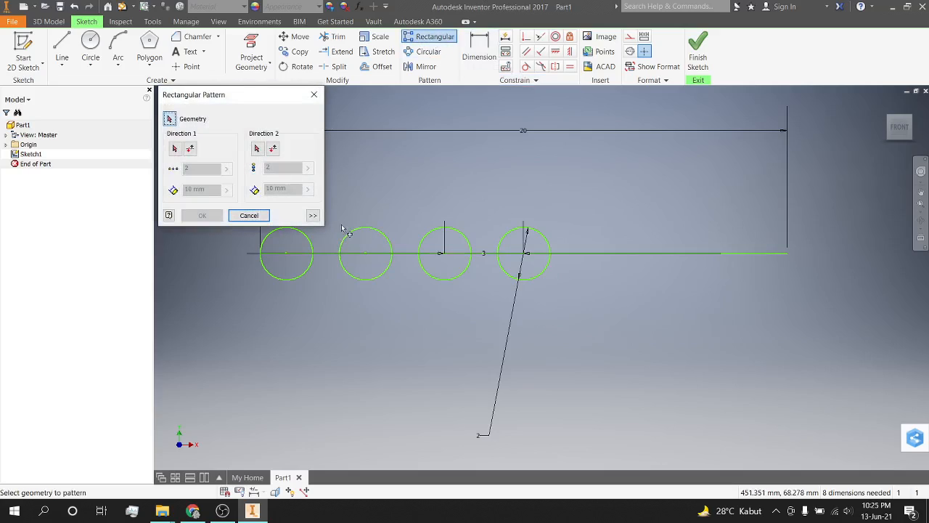
left_click(548, 260)
left_click(174, 149)
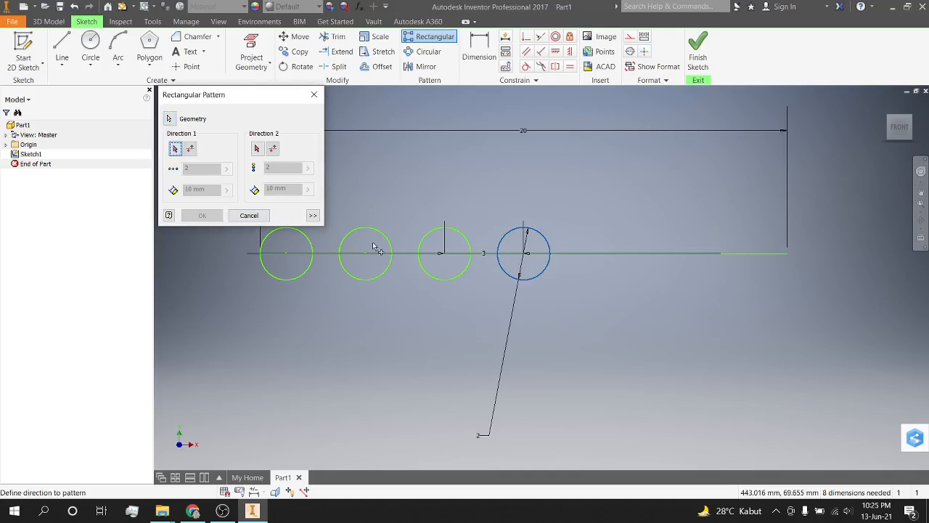
left_click(593, 257)
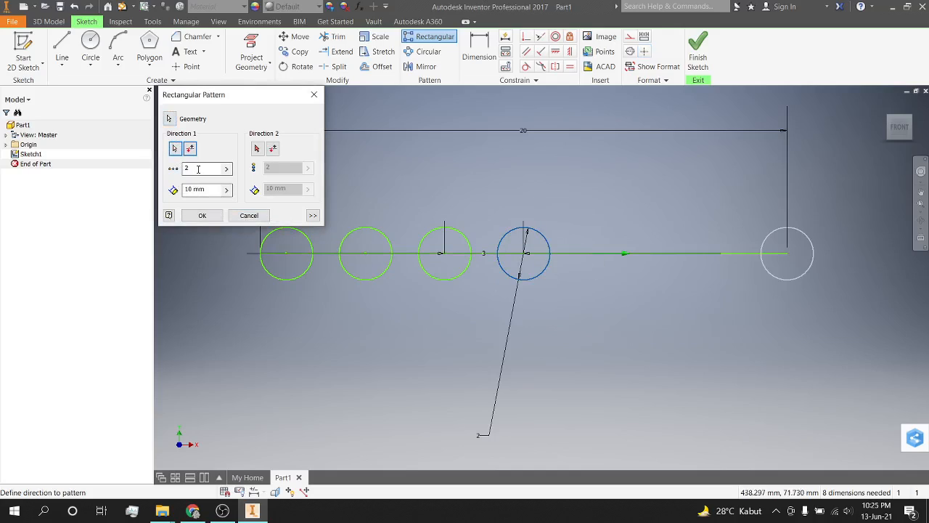
left_click(188, 169)
key("BackSpace")
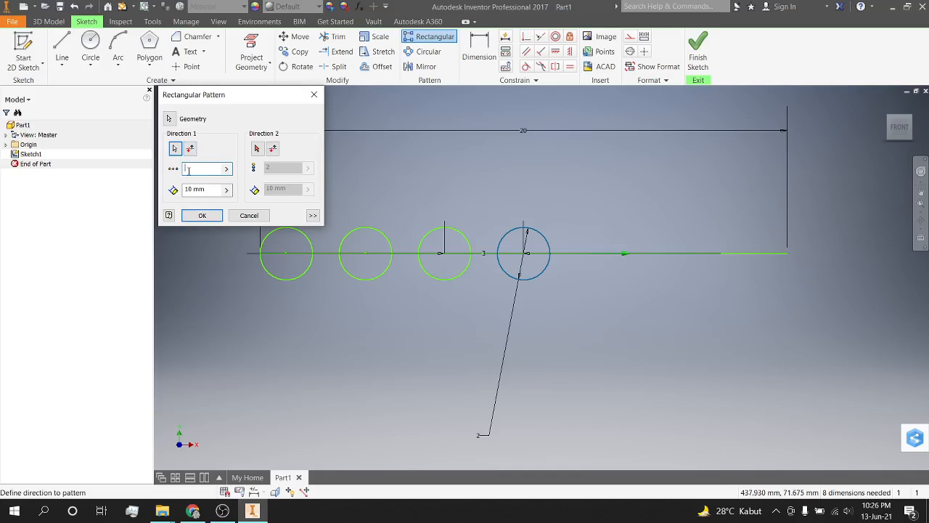
type("4")
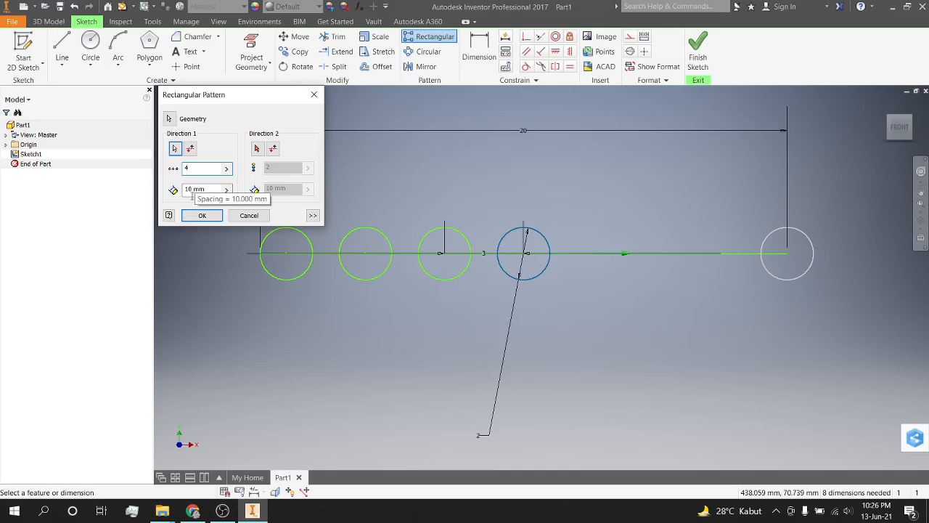
Set the rectangular pattern's spacing to 3 mm and apply it to the sketch circle.
double_click(194, 190)
type("3")
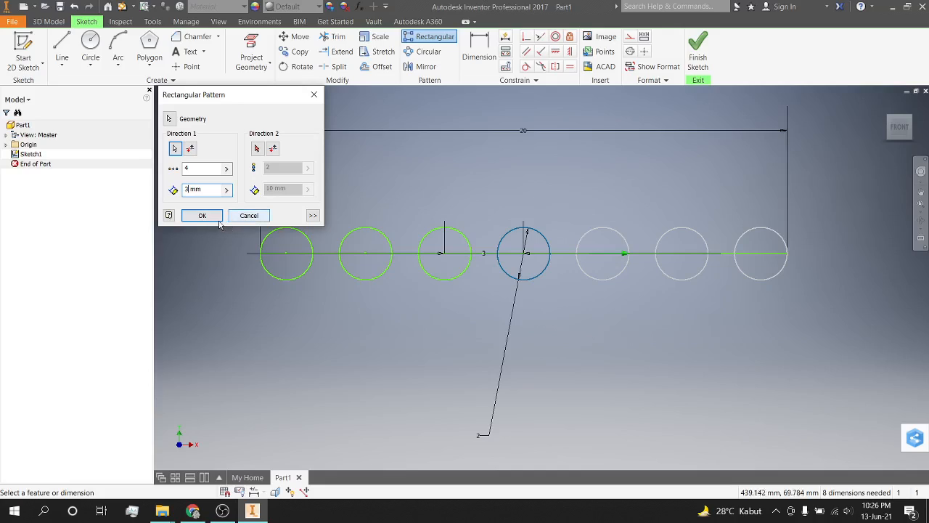
left_click(203, 215)
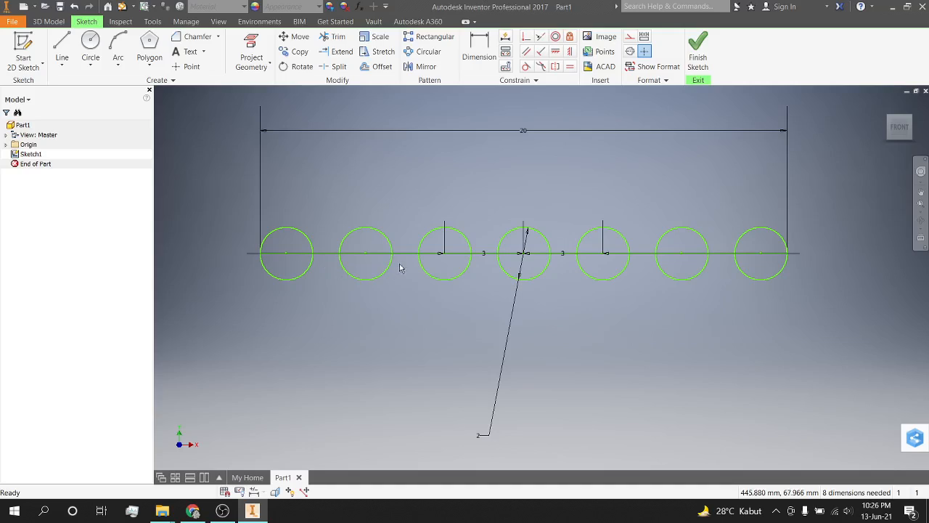
scroll(350, 155, "down", 3)
scroll(350, 154, "up", 3)
scroll(351, 158, "down", 3)
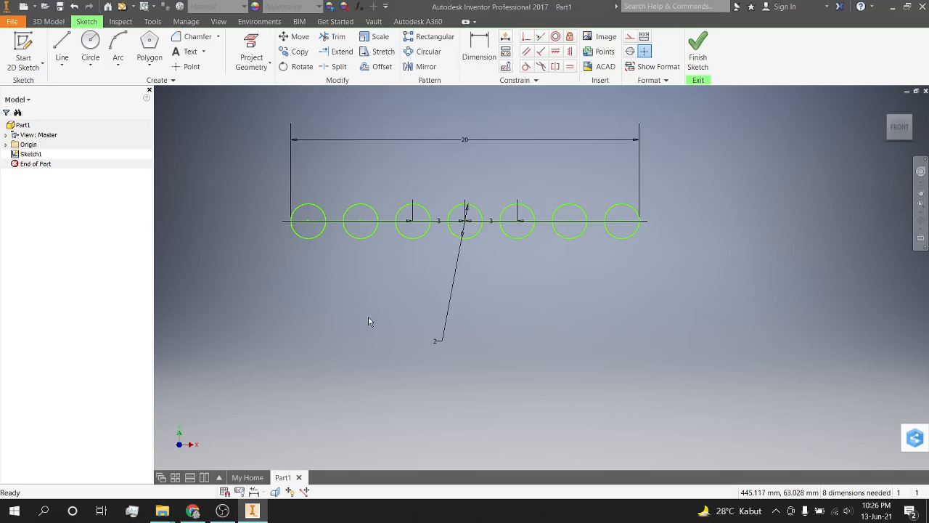
left_click(45, 22)
left_click(87, 22)
left_click(62, 23)
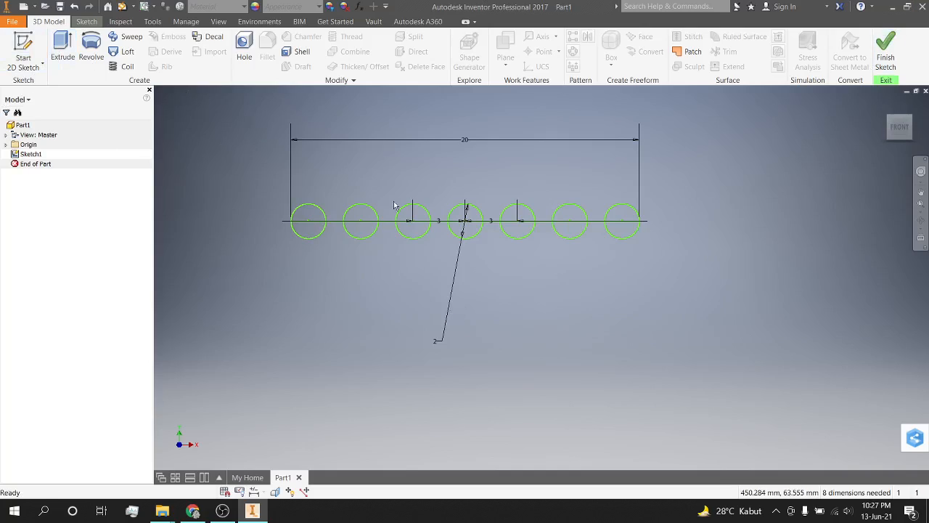
left_click(87, 22)
Draw a two-point rectangle 15 mm wide and 10 mm high in the empty area beside the row of circles.
scroll(359, 349, "down", 3)
scroll(359, 349, "up", 3)
scroll(358, 352, "down", 5)
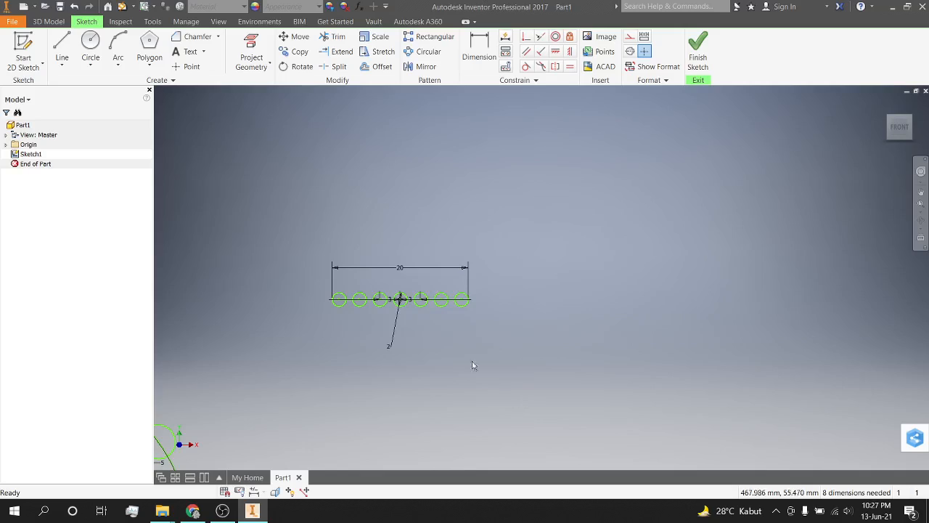
left_click(150, 62)
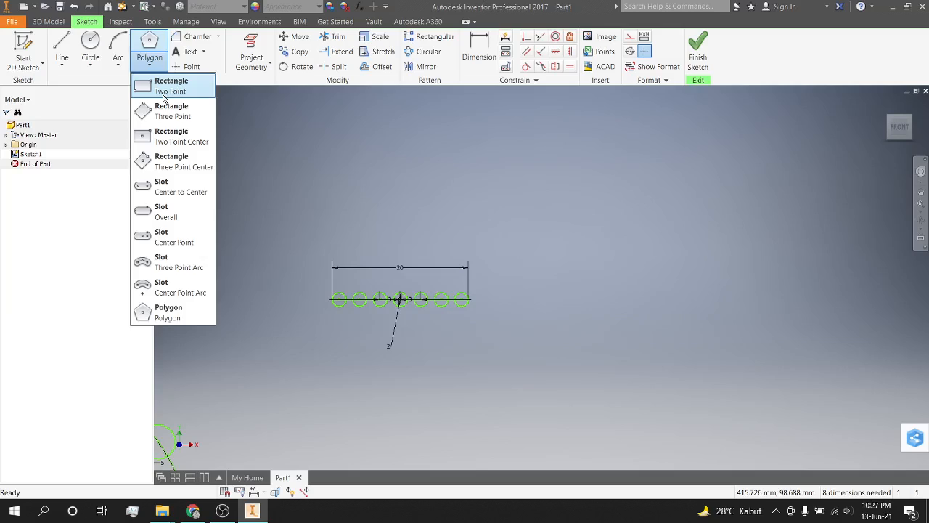
left_click(170, 86)
left_click(572, 239)
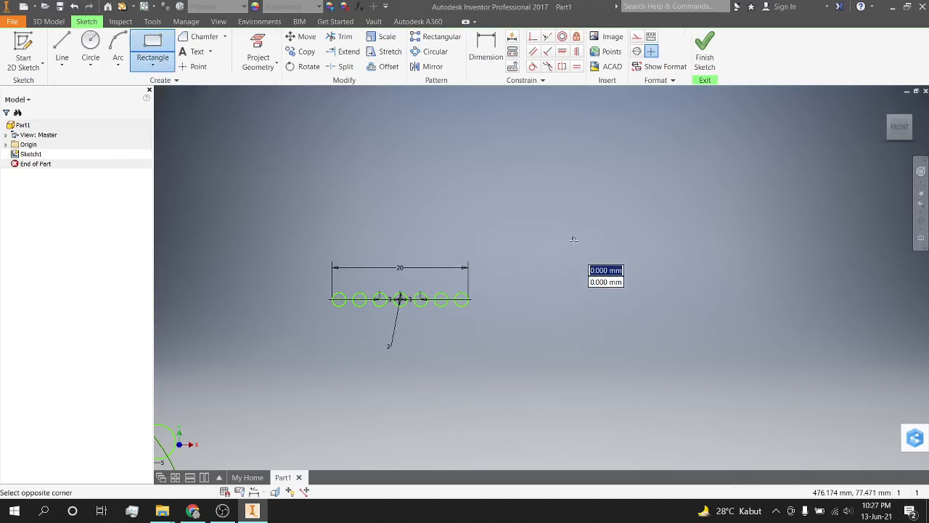
mouse_move(690, 293)
middle_mouse_down()
mouse_move(699, 295)
mouse_move(500, 280)
middle_mouse_up()
scroll(500, 280, "up", 2)
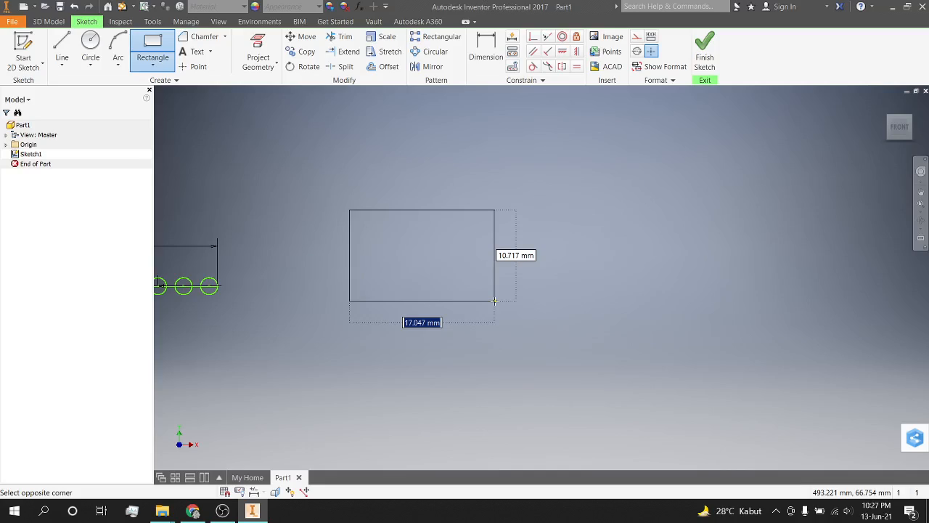
type("15")
key("Tab")
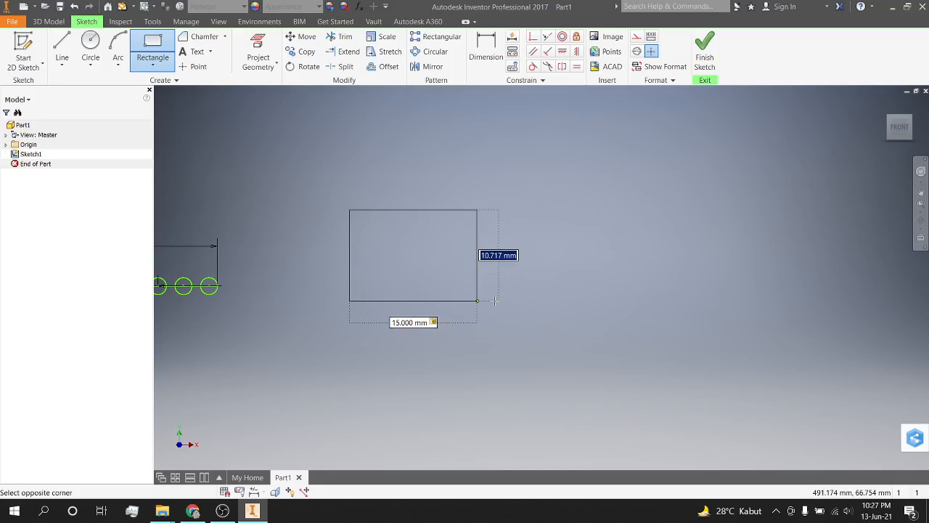
type("1")
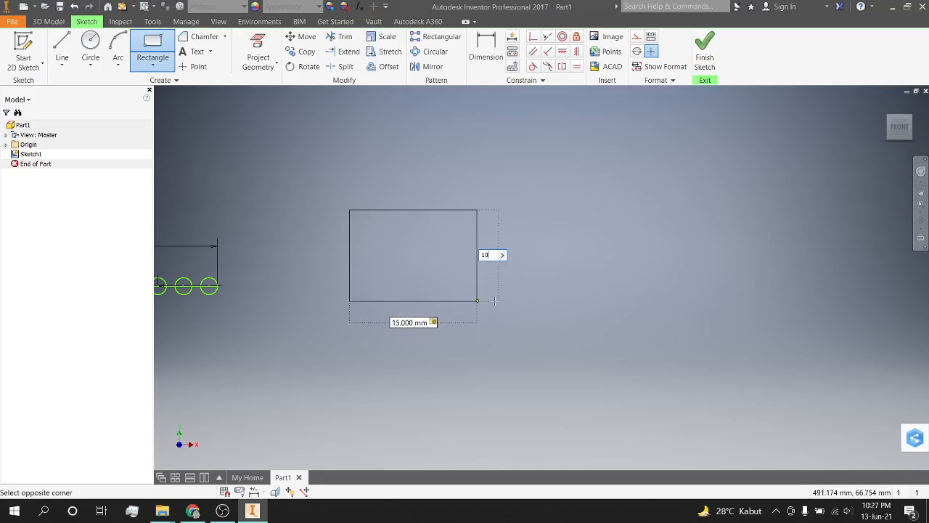
type("0")
key("Return")
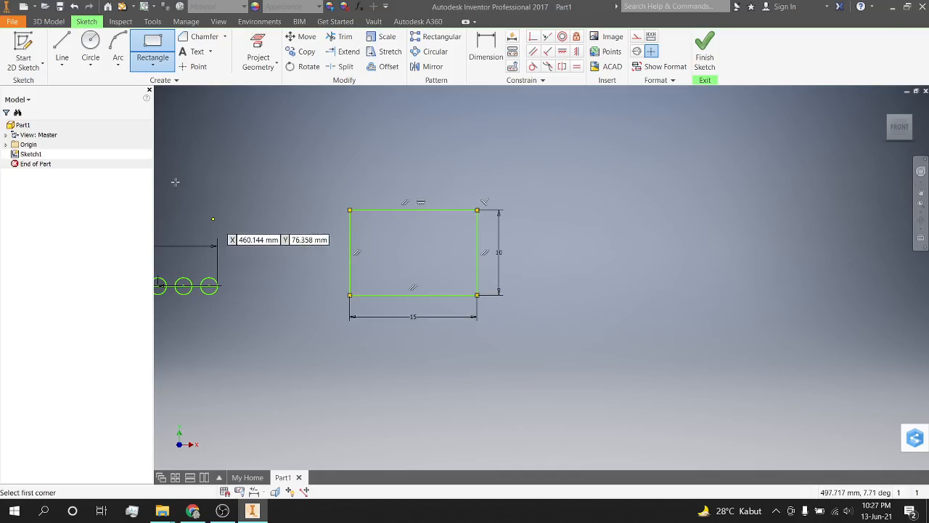
Start an extrusion using the 15 by 10 mm rectangle as the profile.
left_click(47, 22)
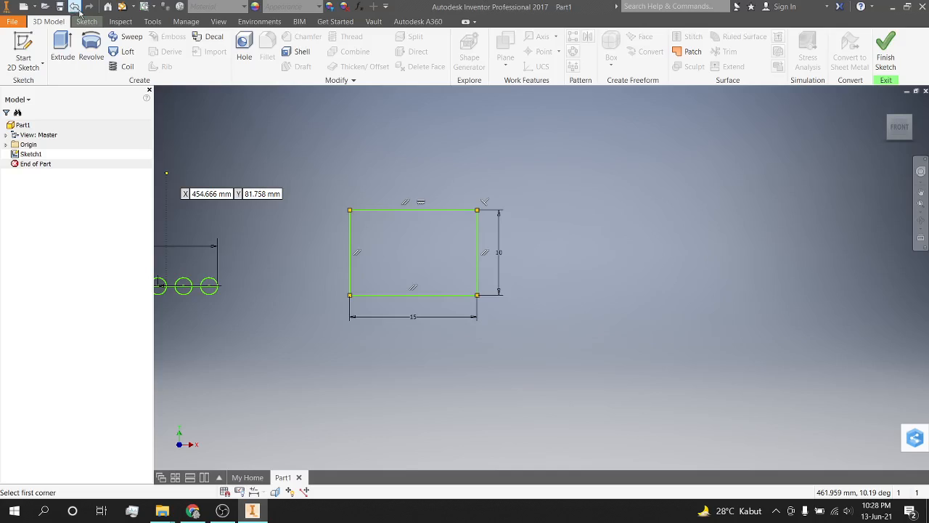
left_click(67, 51)
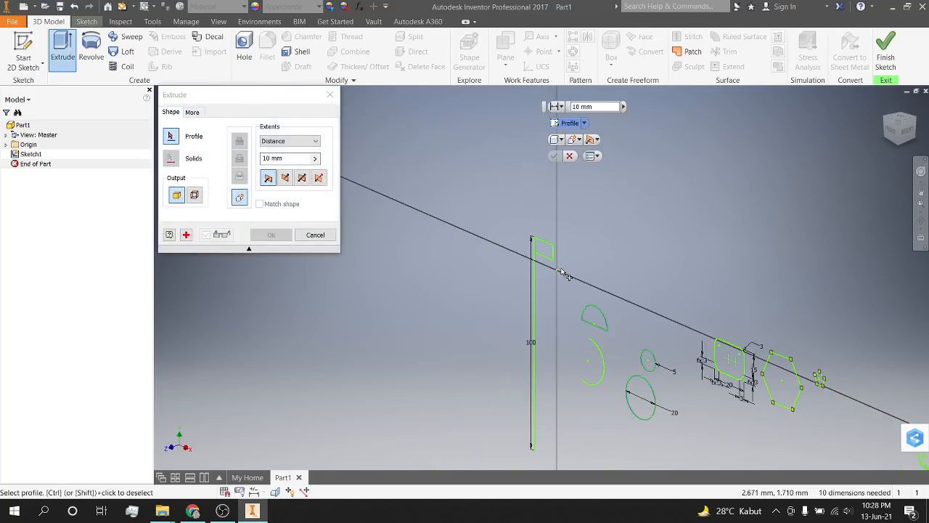
mouse_move(566, 276)
middle_mouse_down()
mouse_move(462, 193)
mouse_move(227, 181)
middle_mouse_up()
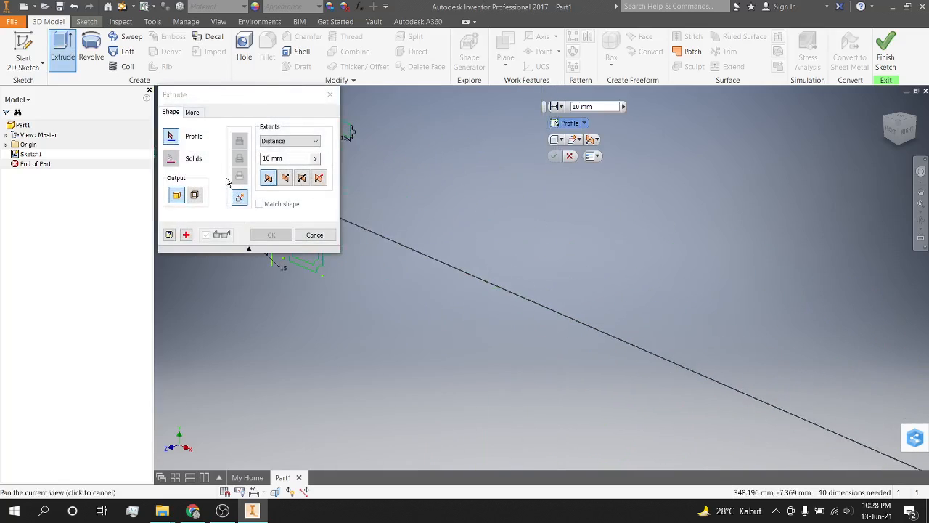
middle_click_drag(452, 211, 541, 299)
scroll(476, 248, "up", 6)
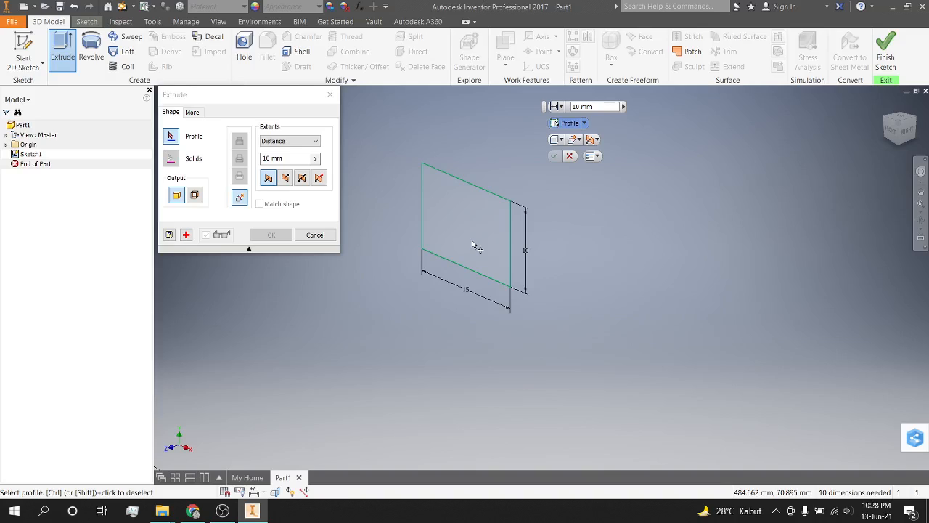
left_click(473, 245)
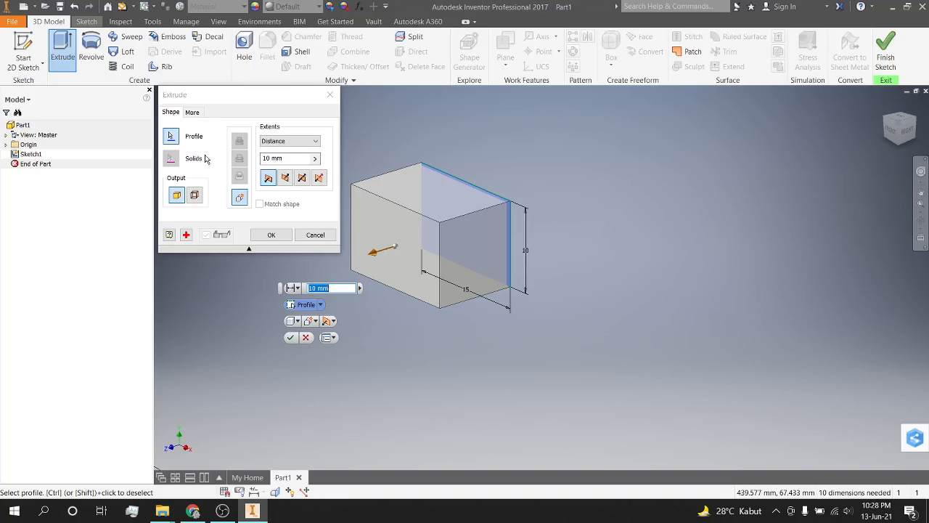
Try the opposite, symmetric and asymmetric directions for the rectangle's extrusion.
left_click(286, 181)
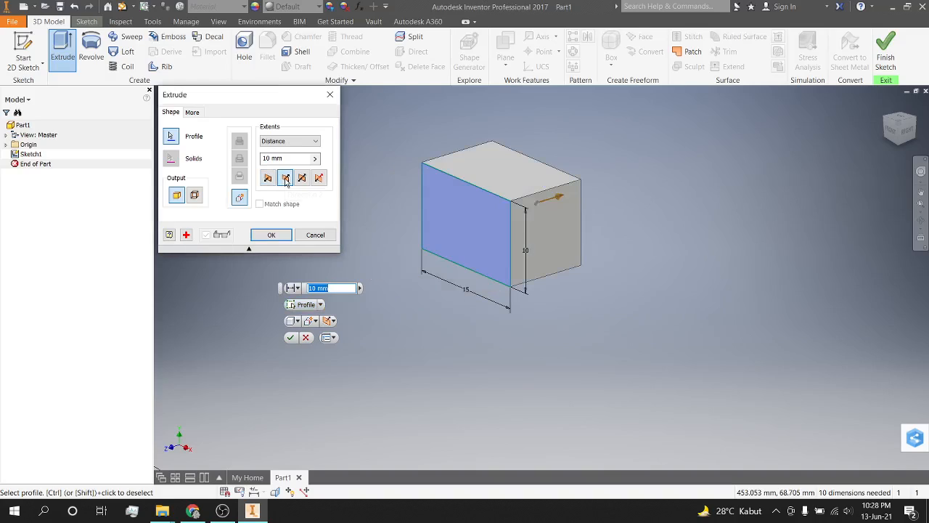
left_click(301, 181)
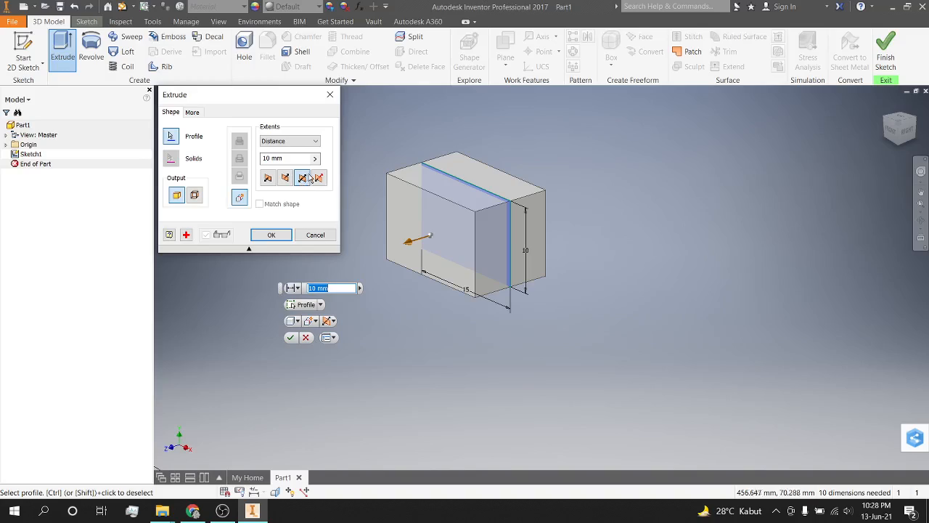
left_click(313, 182)
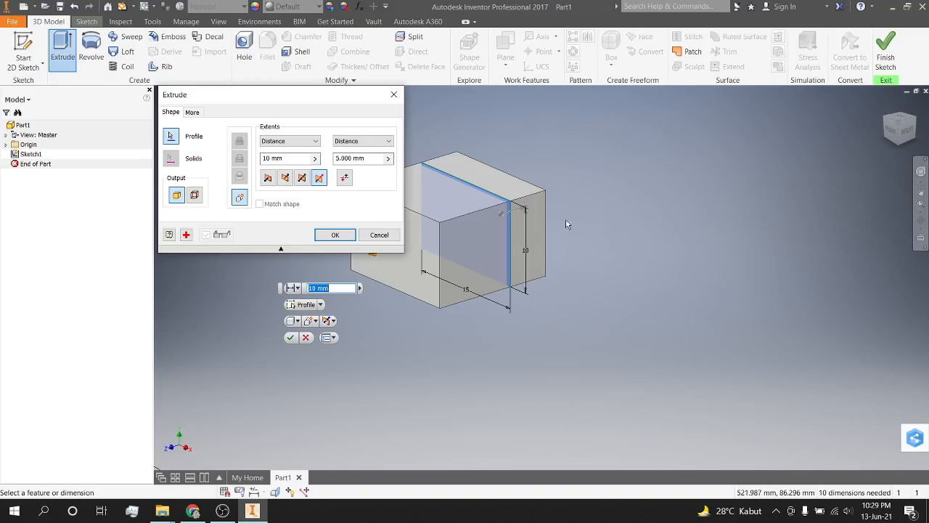
left_click(352, 158)
left_click(302, 178)
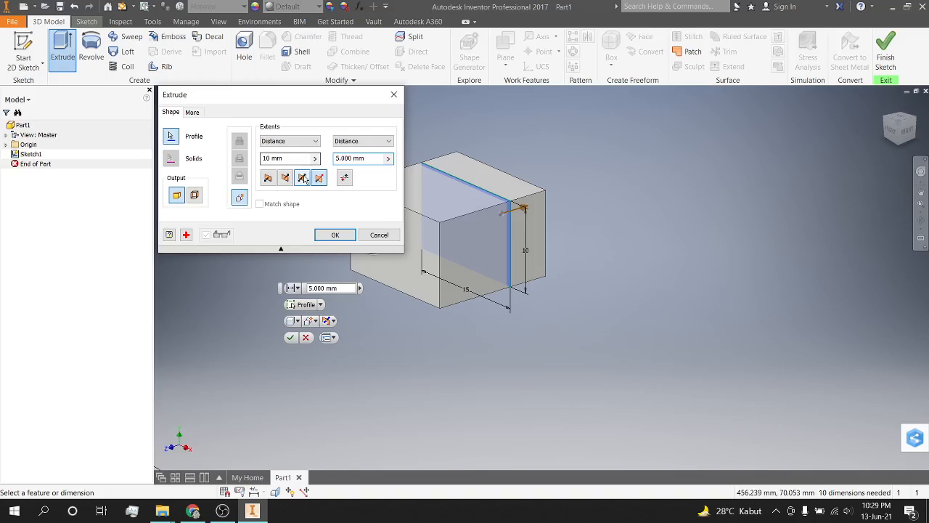
left_click(317, 180)
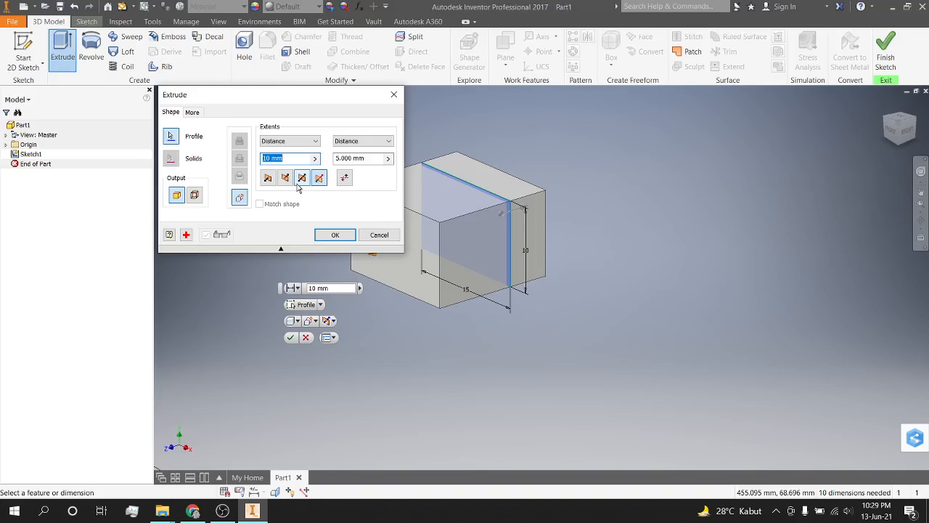
left_click(349, 159)
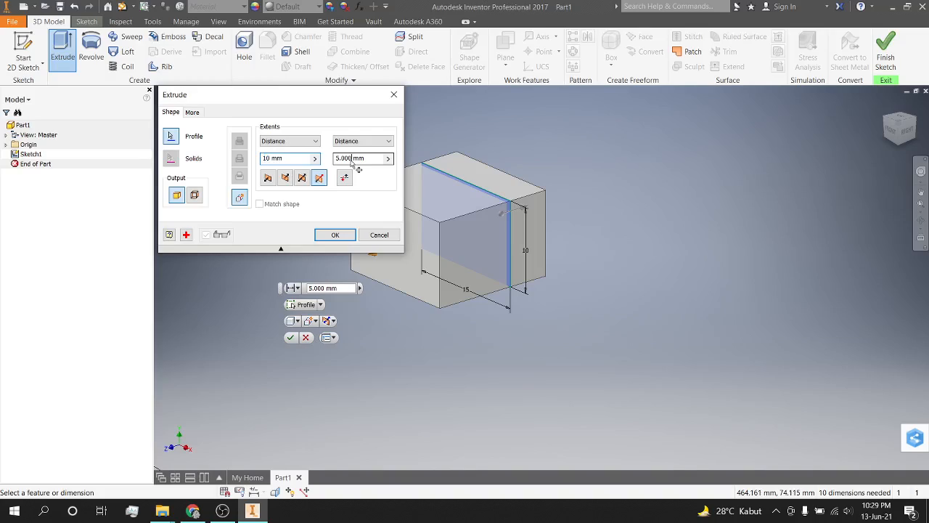
left_click(298, 181)
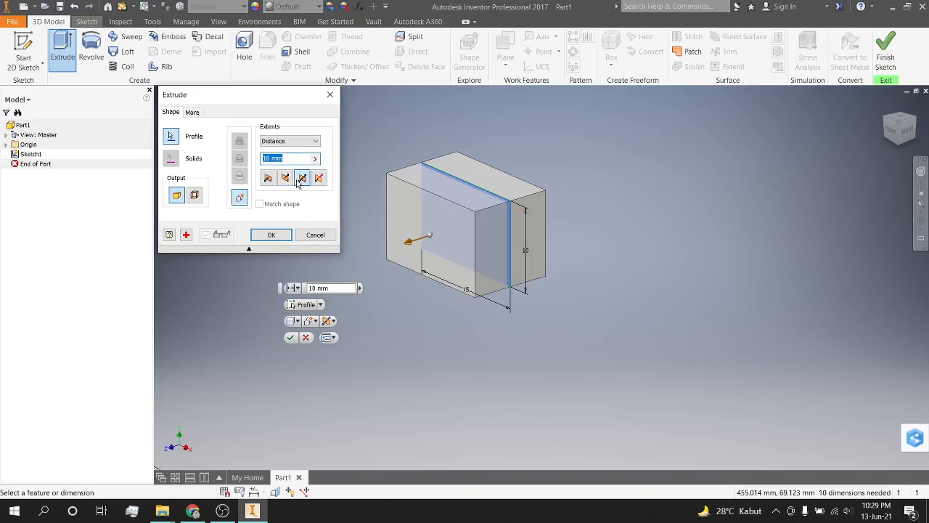
left_click(319, 181)
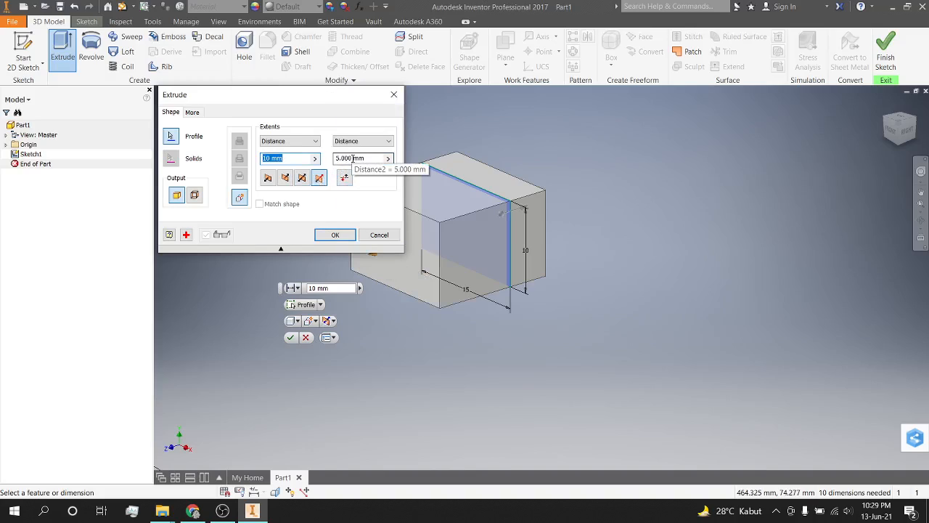
left_click(306, 181)
Extrude the rectangle 10 mm in the first direction only, as a new solid.
left_click(267, 179)
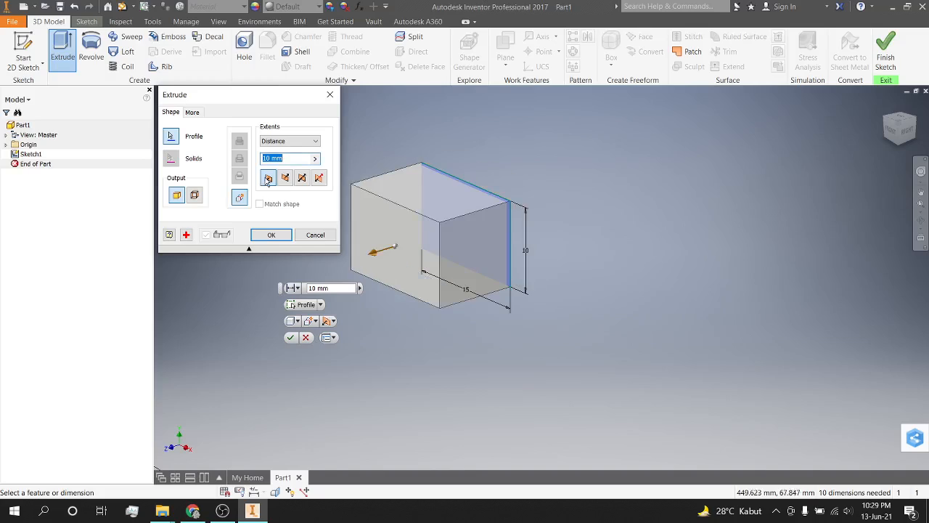
left_click(268, 234)
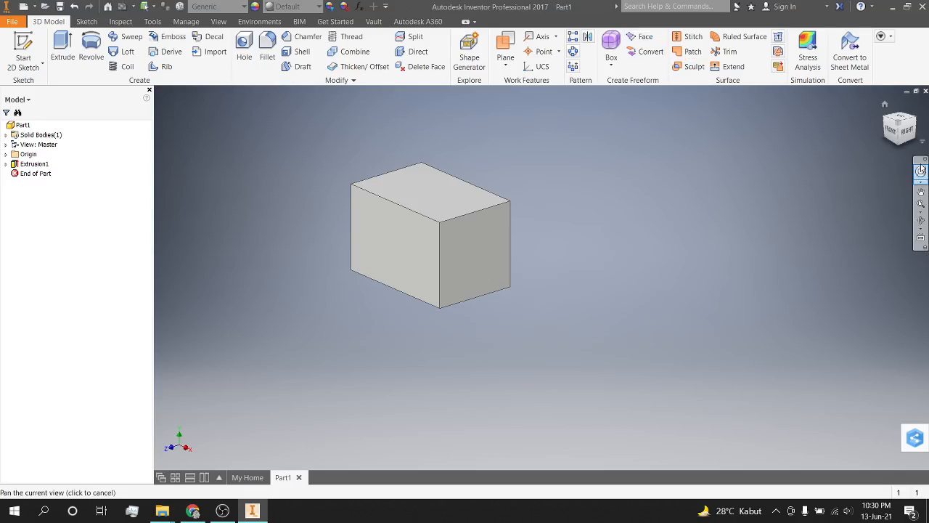
Examine the extruded box from the front, right, back and left, and from several oblique angles.
left_click(891, 134)
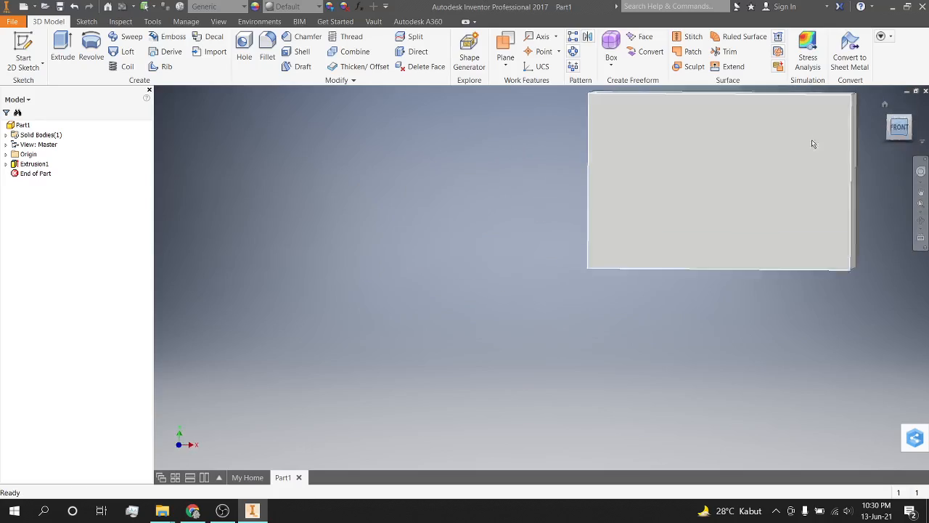
left_click(916, 134)
left_click(916, 131)
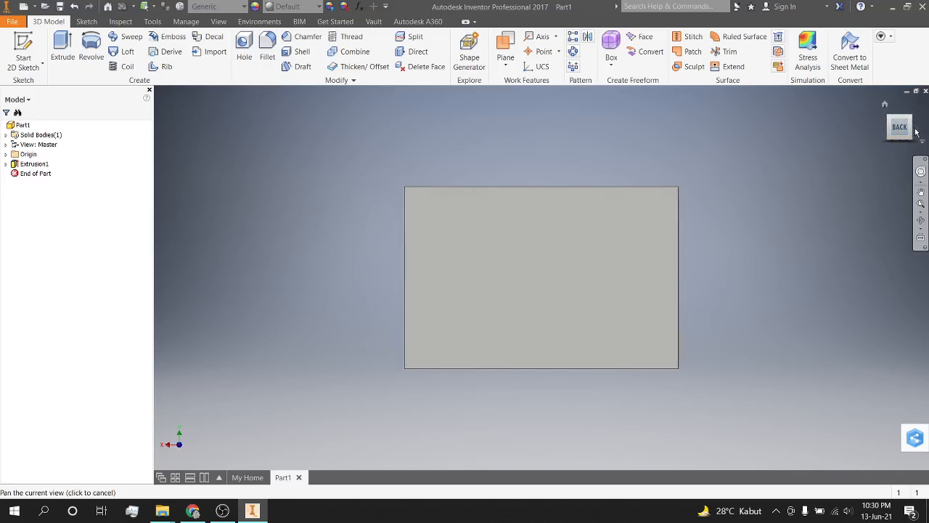
left_click(916, 131)
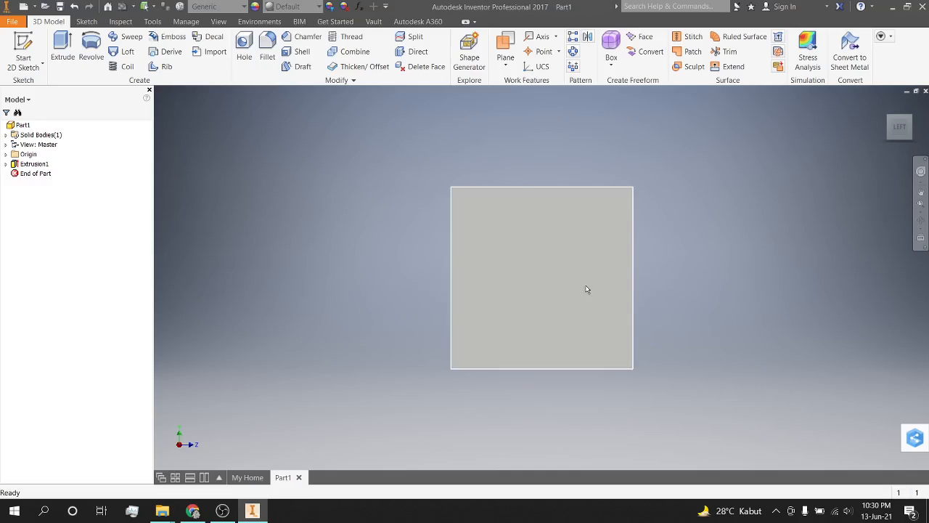
middle_click_drag(285, 357, 416, 247, "shift")
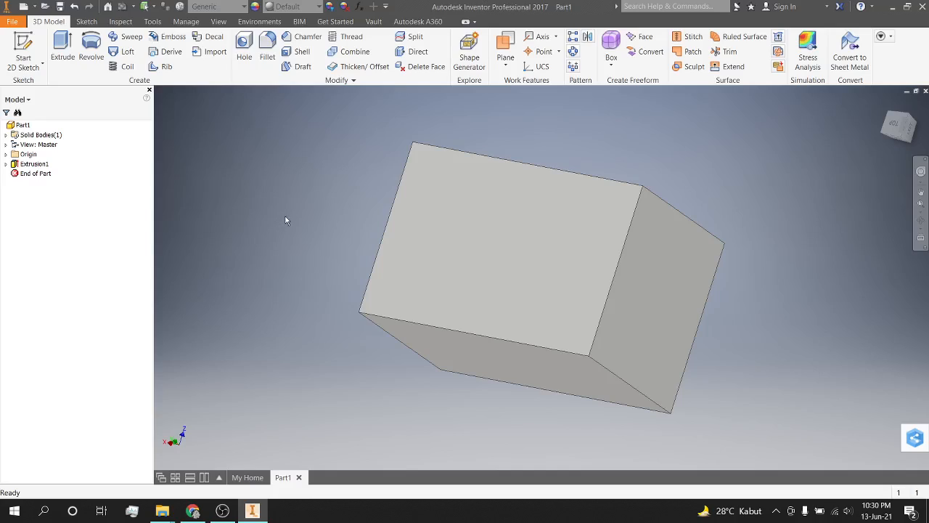
scroll(286, 221, "up", 3)
scroll(286, 217, "down", 3)
scroll(286, 218, "up", 5)
scroll(286, 217, "down", 2)
middle_click_drag(286, 213, 682, 199, "shift")
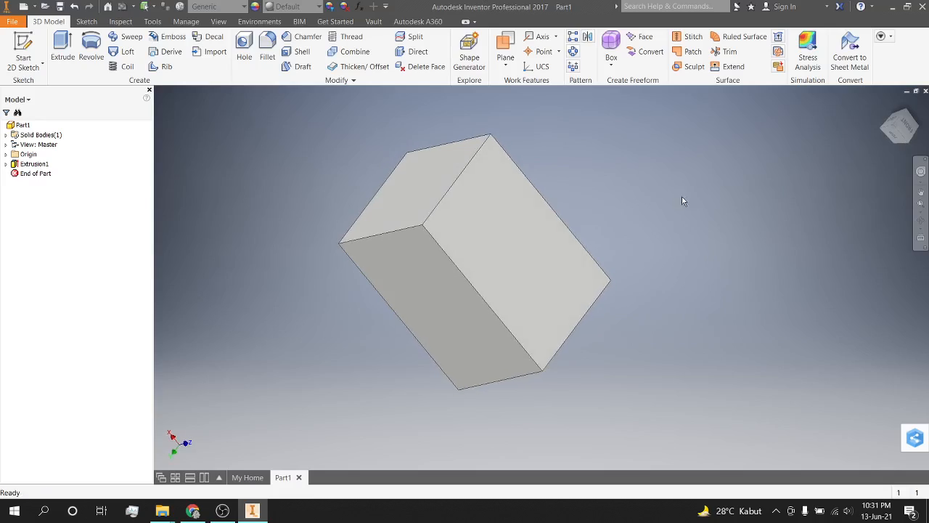
Examine the extruded box by panning and free orbiting, and from the top view rotated a quarter turn.
left_click(921, 192)
left_click_drag(464, 257, 446, 262)
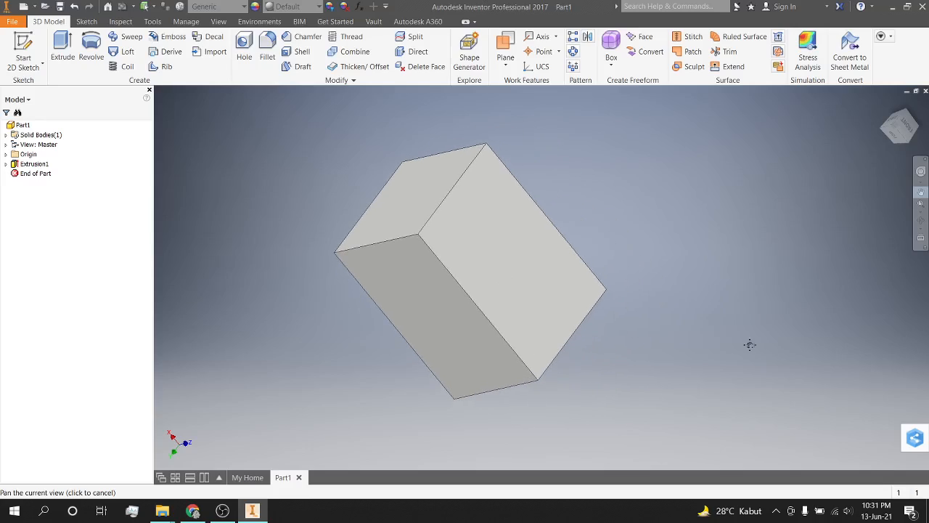
left_click(921, 221)
left_click(536, 284)
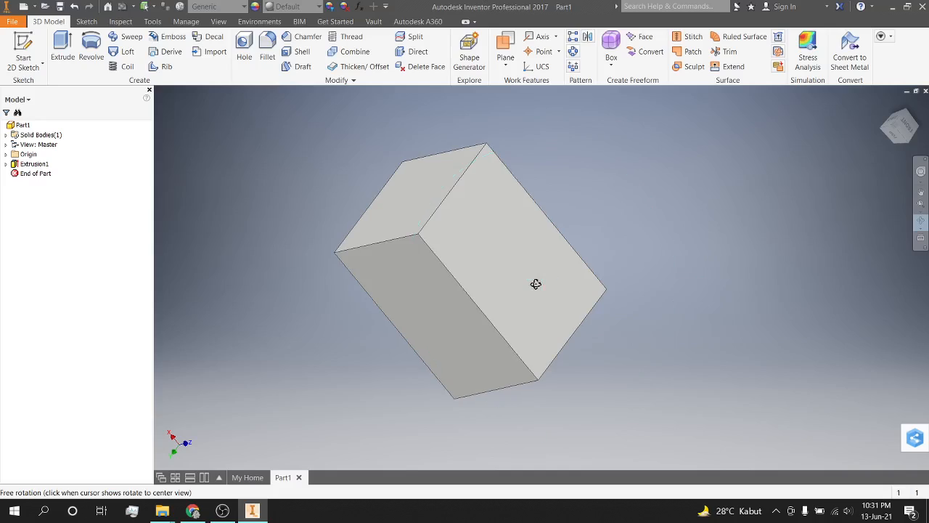
left_click_drag(539, 231, 479, 238)
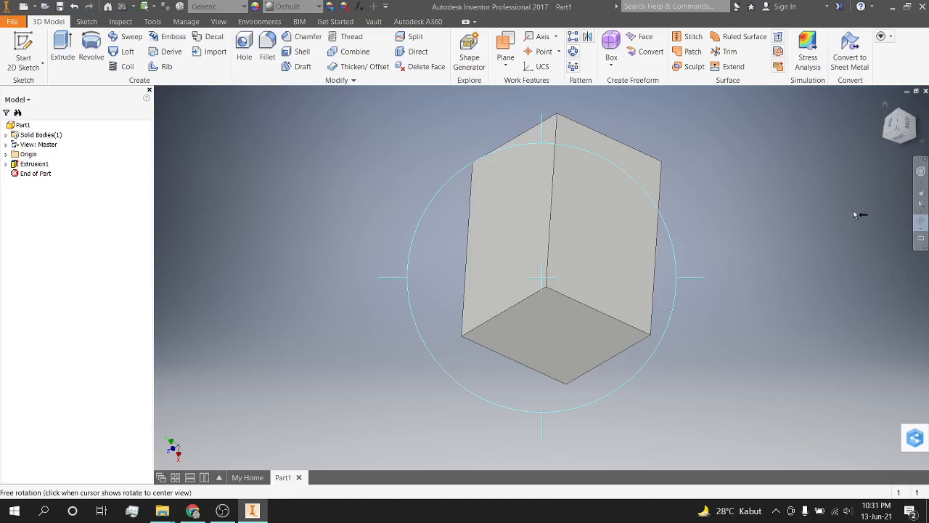
left_click(920, 192)
left_click(920, 171)
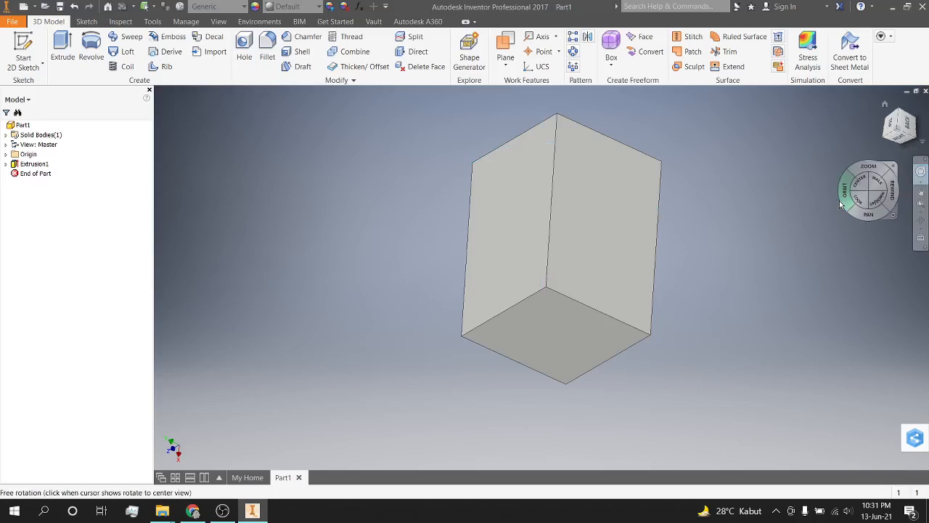
left_click(892, 167)
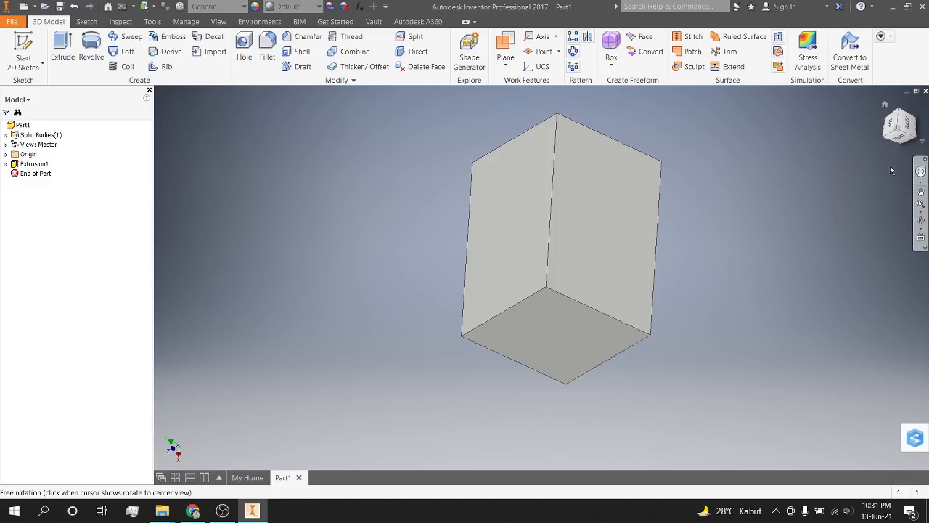
left_click(888, 125)
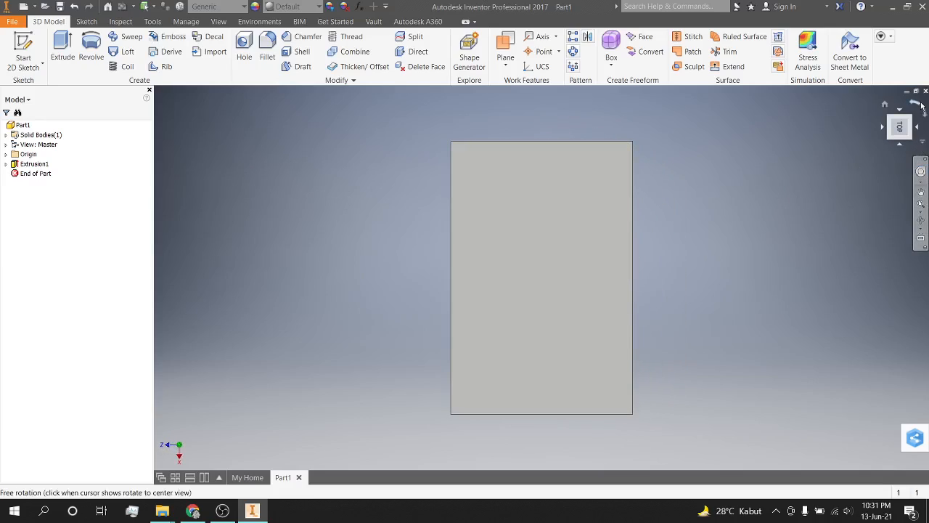
left_click(921, 105)
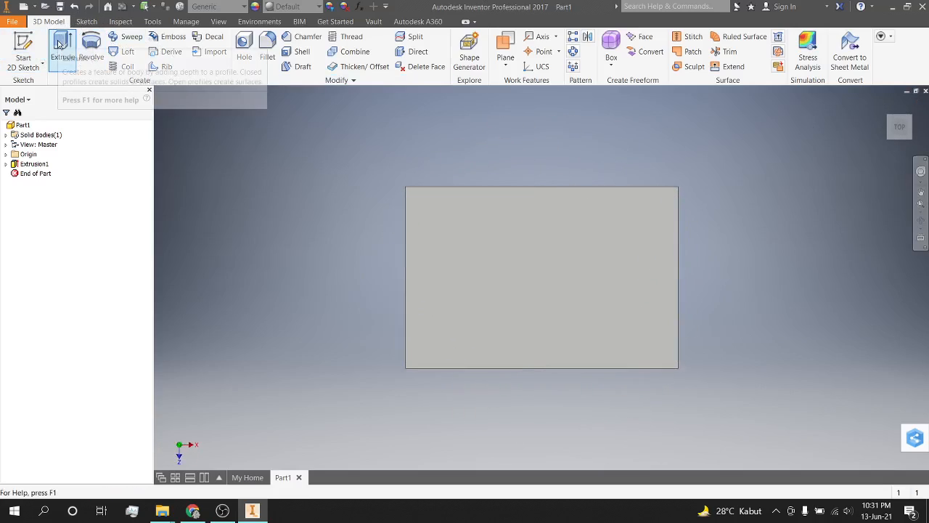
Open the sketch under the box's extrusion for editing.
left_click(5, 165)
left_click(6, 165)
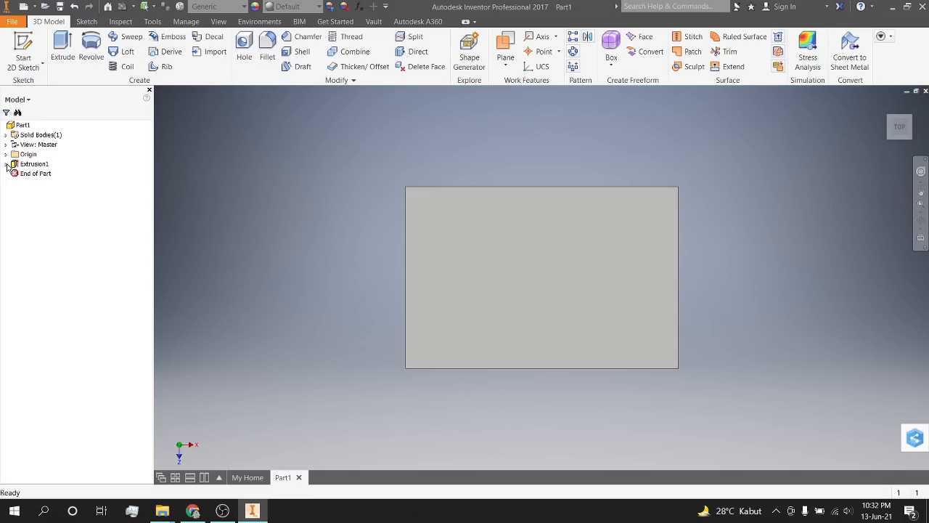
left_click(6, 165)
right_click(24, 175)
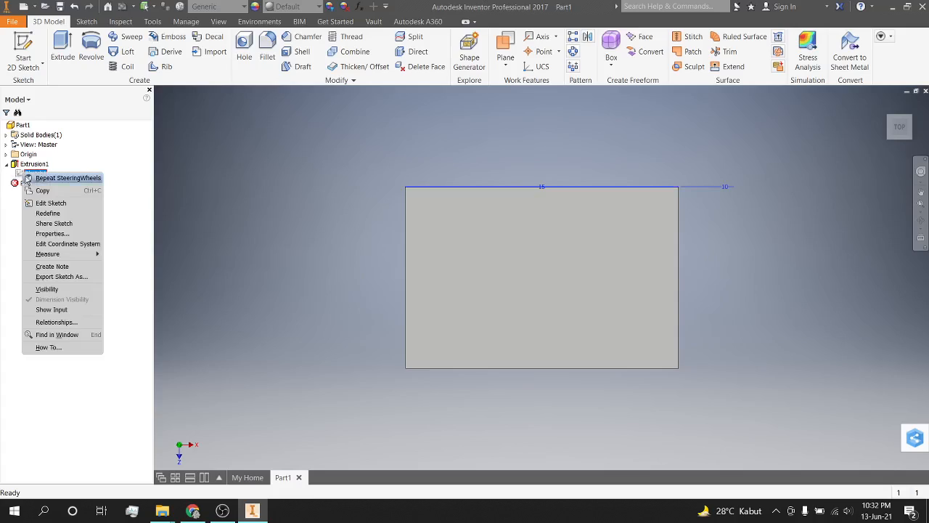
left_click(40, 203)
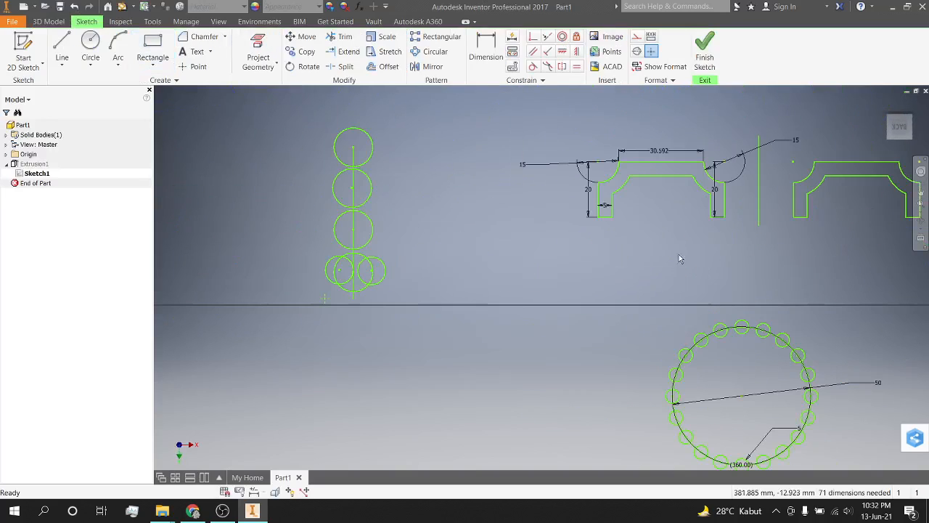
Set the horizontal side of the extruded rectangle to 20 mm.
scroll(749, 293, "down", 3)
middle_click_drag(729, 291, 464, 200)
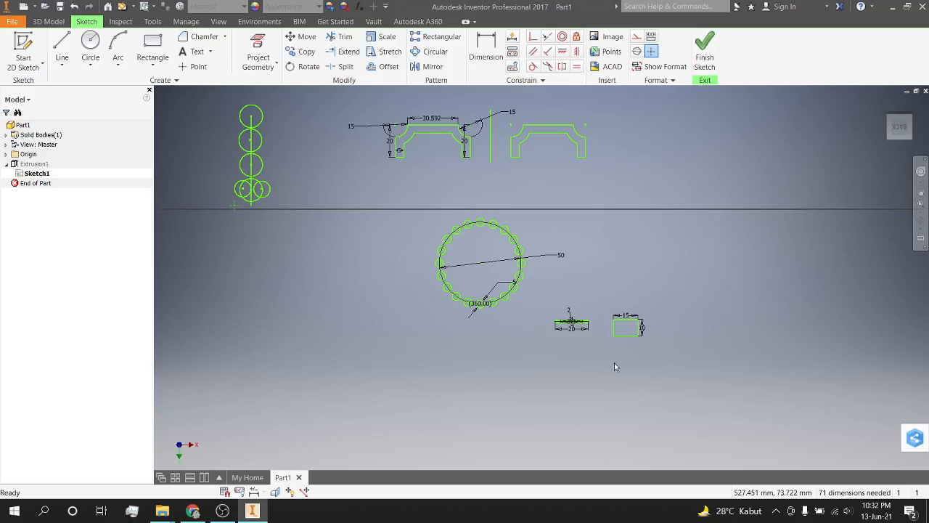
scroll(367, 233, "down", 3)
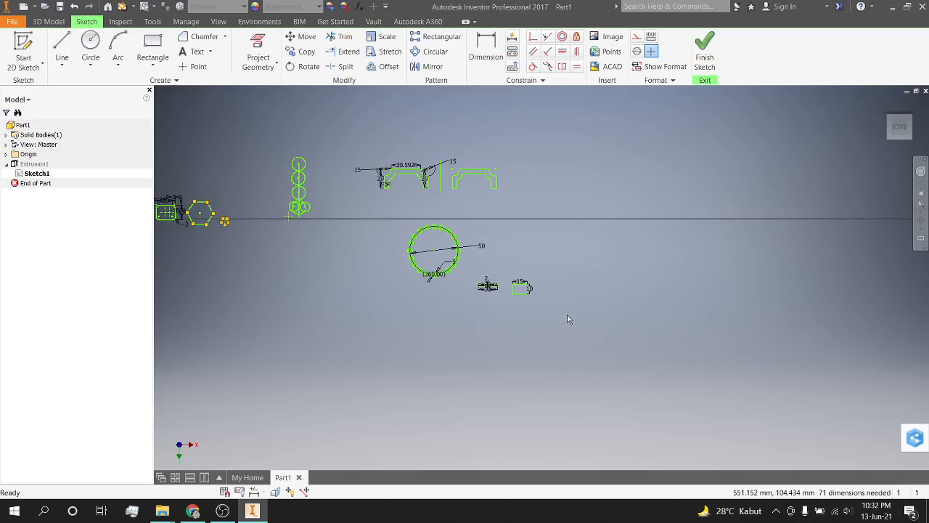
scroll(571, 317, "up", 4)
scroll(479, 272, "up", 4)
scroll(538, 258, "up", 2)
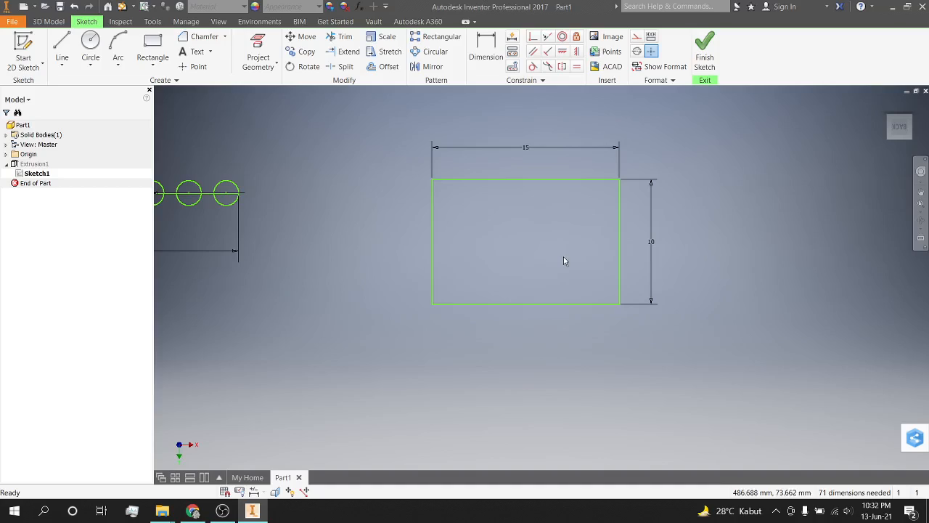
double_click(527, 148)
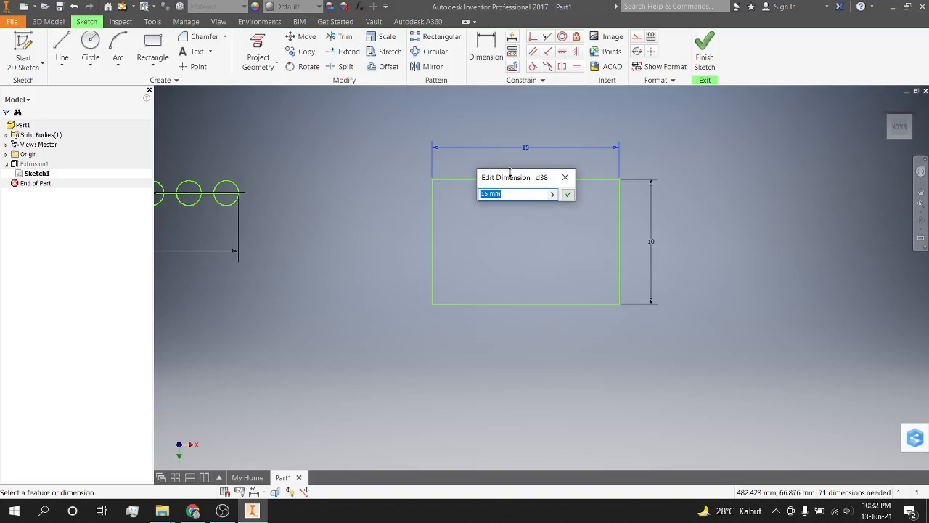
type("20")
key("Return")
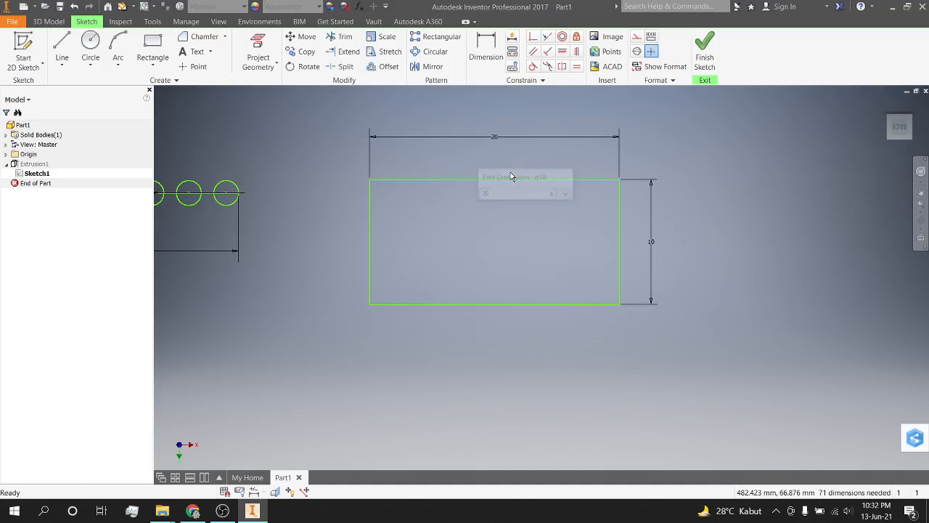
Set the rectangle's vertical side to 30 mm and finish the sketch to update the solid.
left_click(651, 243)
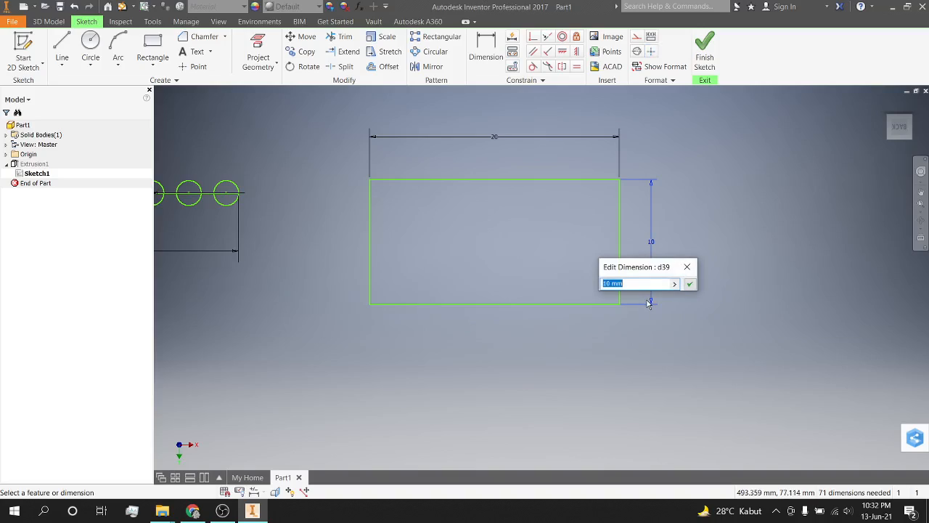
type("30")
key("Return")
scroll(647, 300, "down", 3)
scroll(646, 299, "up", 3)
scroll(647, 303, "up", 5)
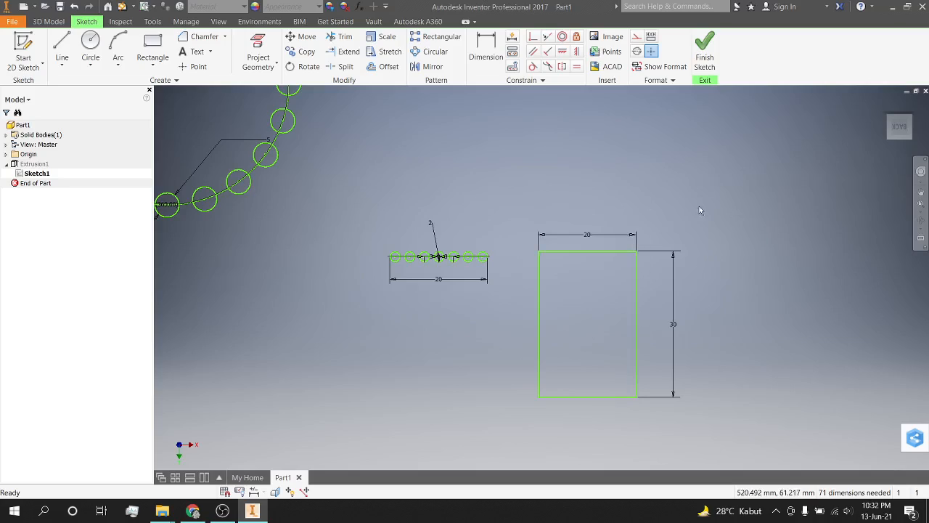
left_click(707, 59)
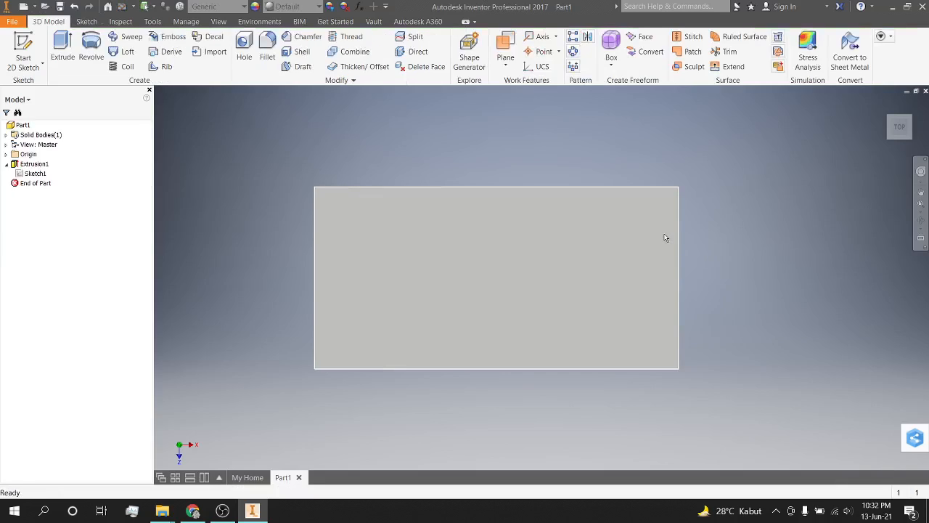
Examine the resized box from an oblique angle and from the back view rotated a quarter turn.
middle_click_drag(662, 242, 641, 290, "shift")
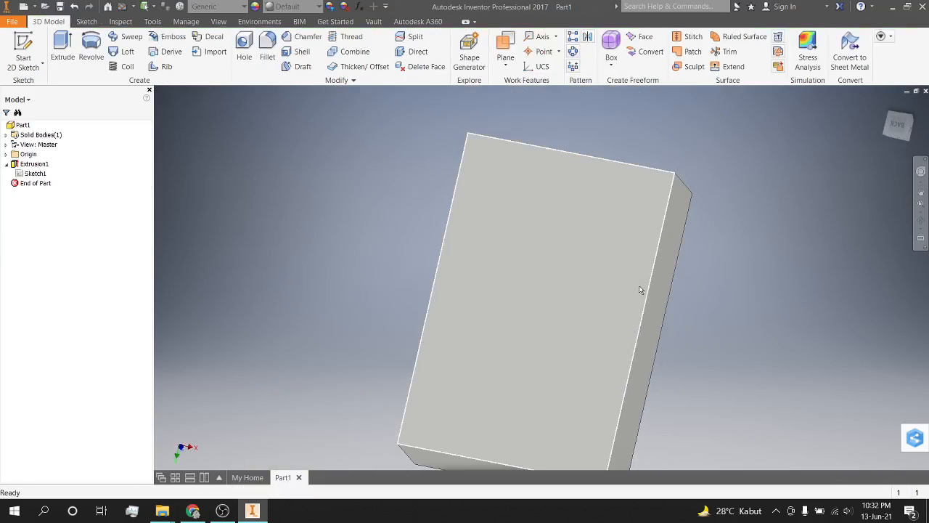
left_click(901, 124)
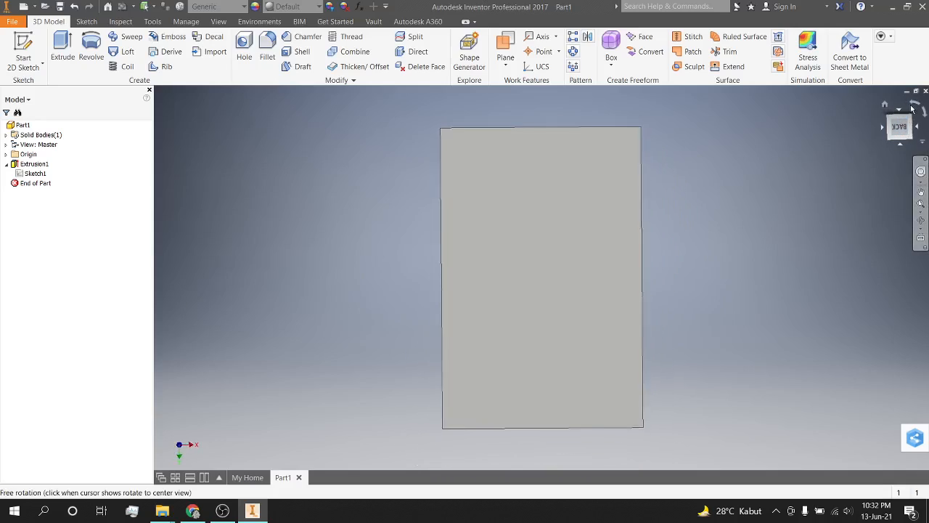
left_click(912, 107)
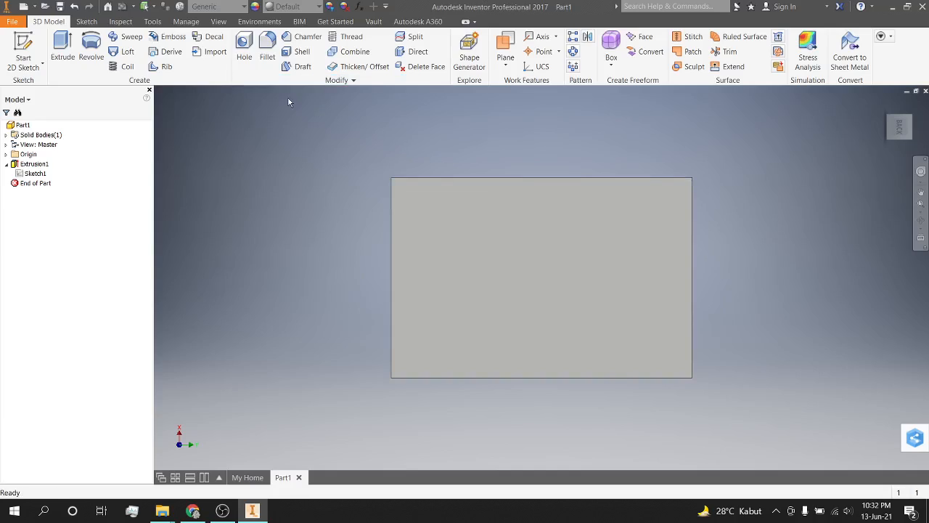
scroll(289, 102, "down", 3)
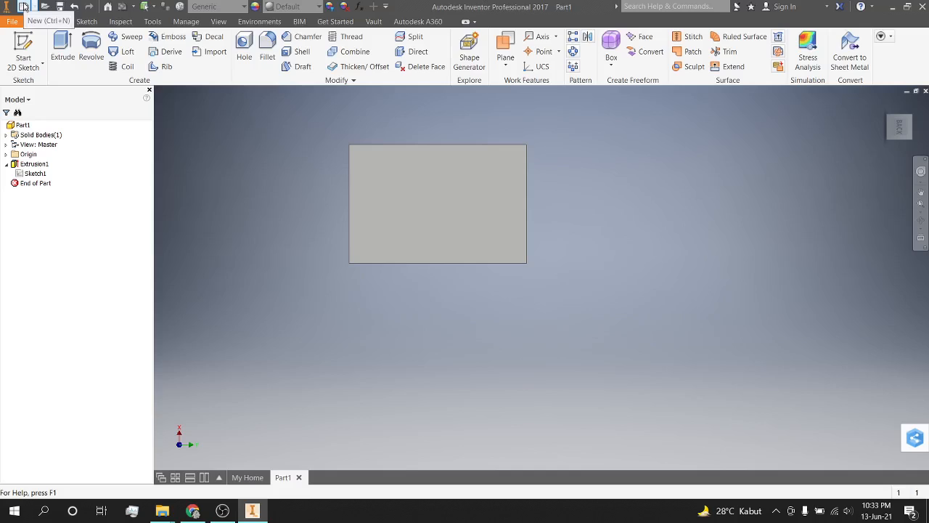
Create a new part from the Metric template Standard (mm).ipt.
left_click(14, 21)
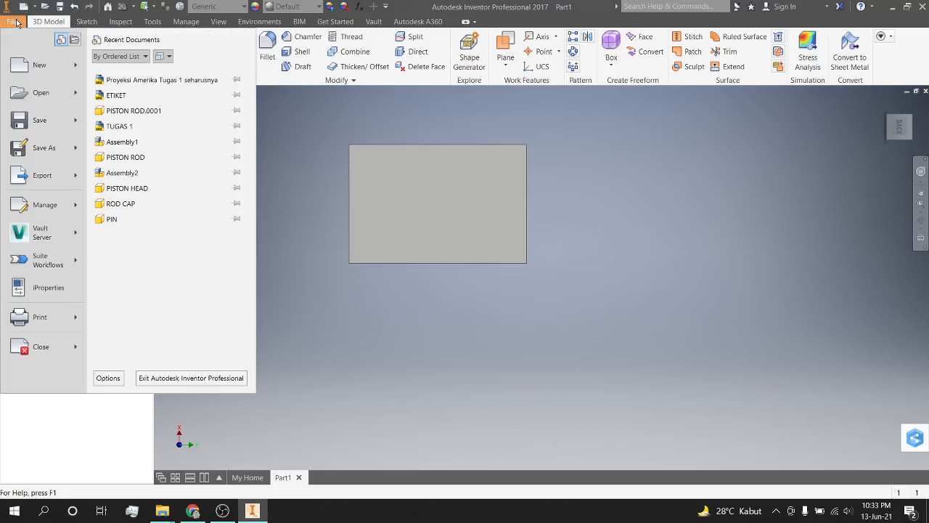
left_click(32, 66)
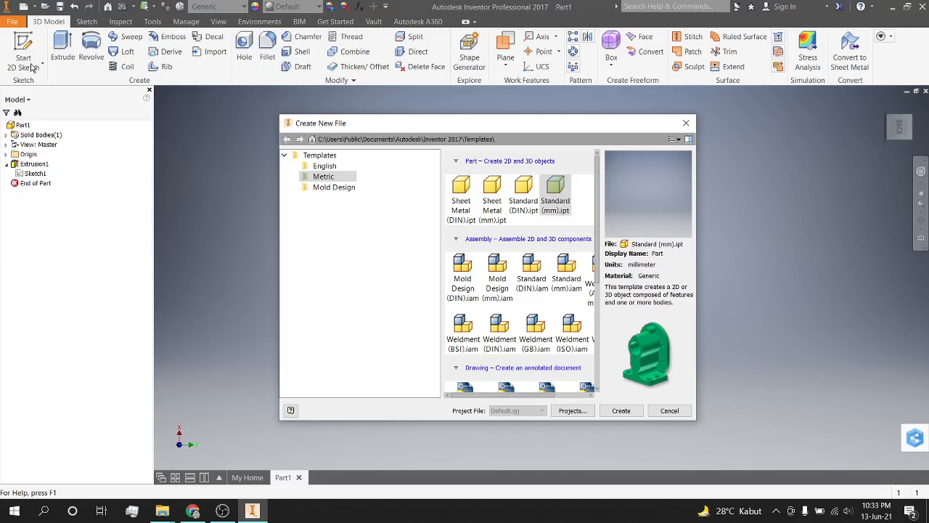
left_click(324, 179)
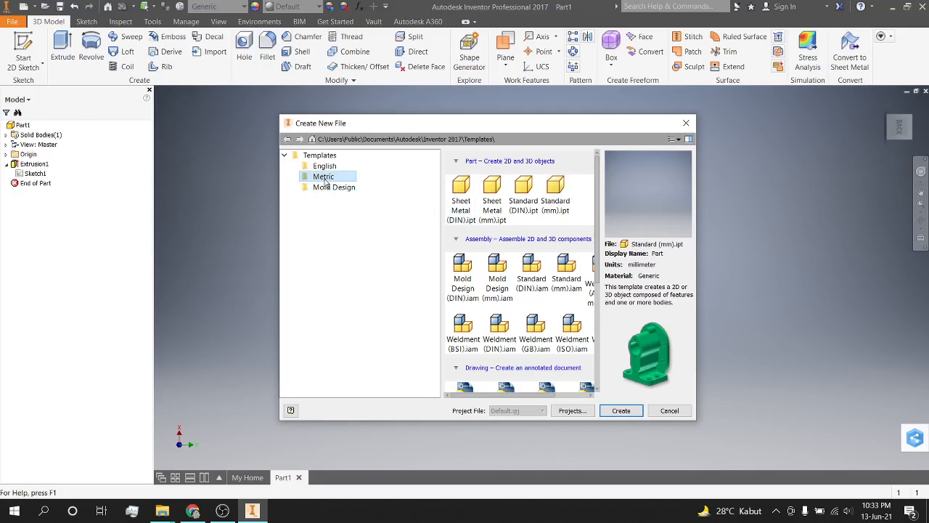
double_click(554, 194)
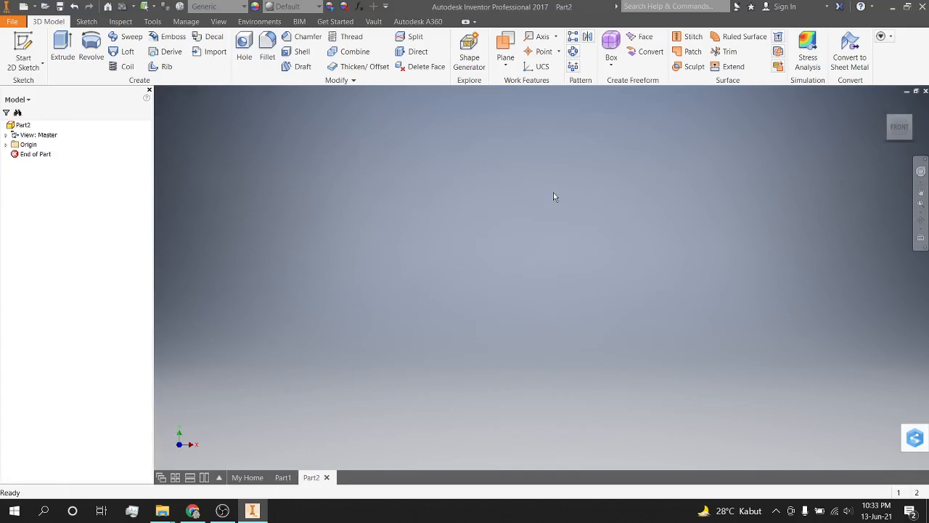
Start a 2D sketch on the YZ plane of the new part.
left_click(24, 62)
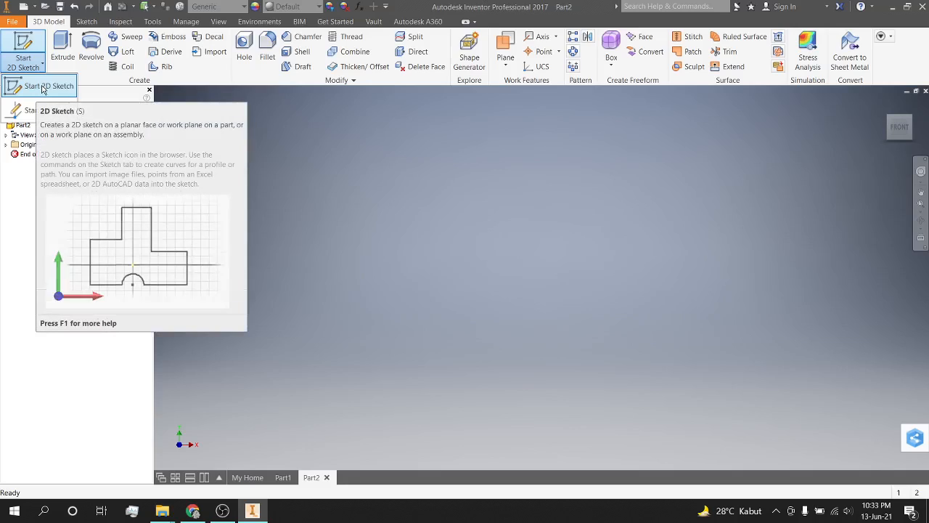
left_click(43, 86)
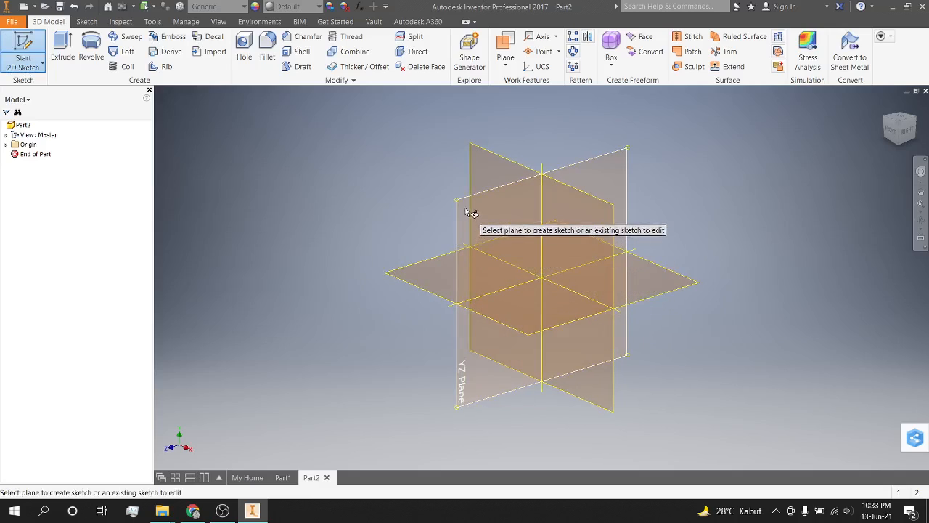
left_click(466, 208)
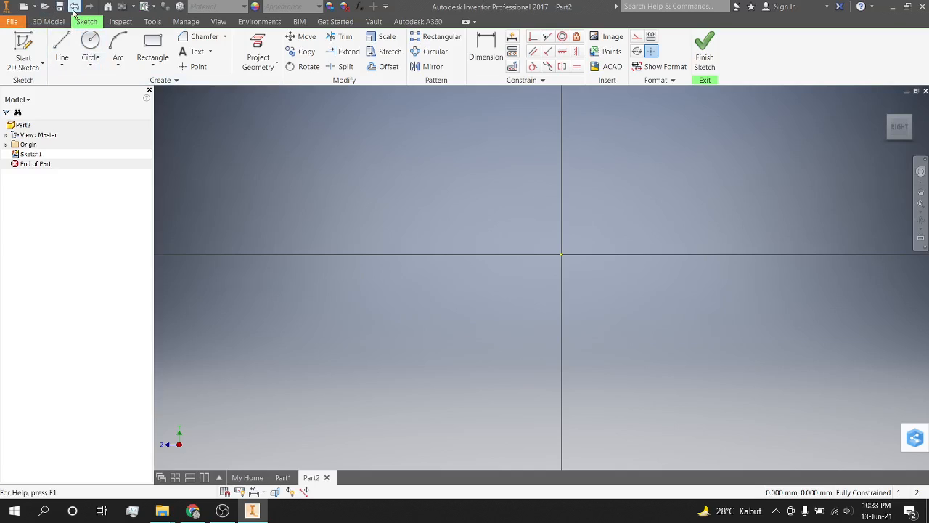
left_click(49, 22)
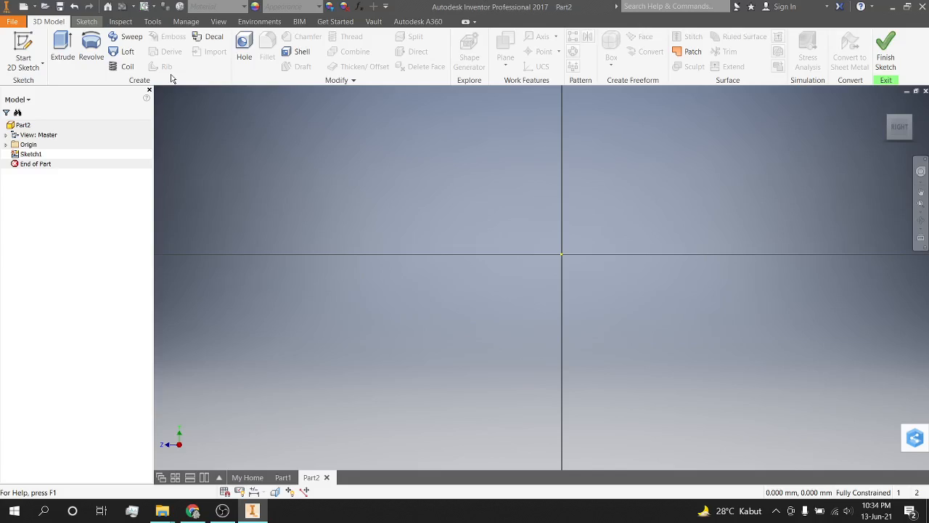
left_click(86, 21)
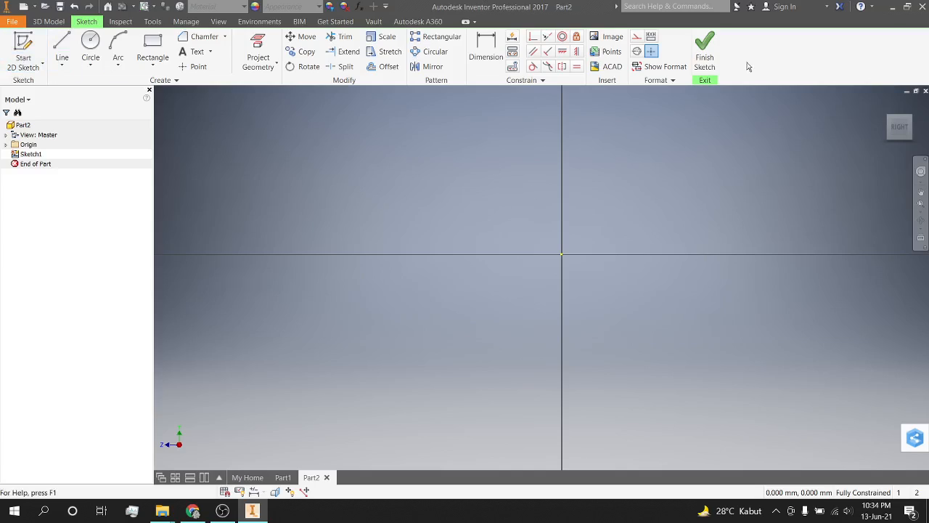
Draw a horizontal centerline about 33 mm long from the sketch origin towards the right.
left_click(636, 52)
left_click(57, 45)
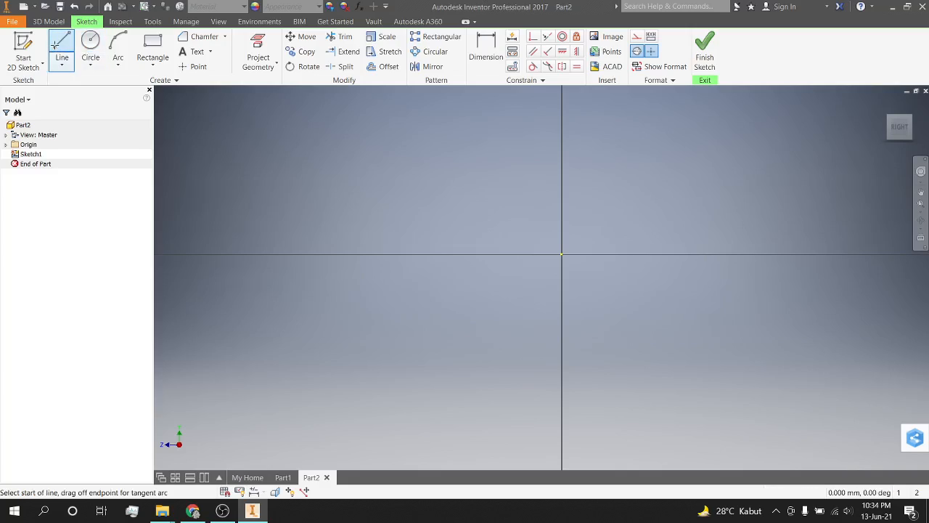
left_click(561, 253)
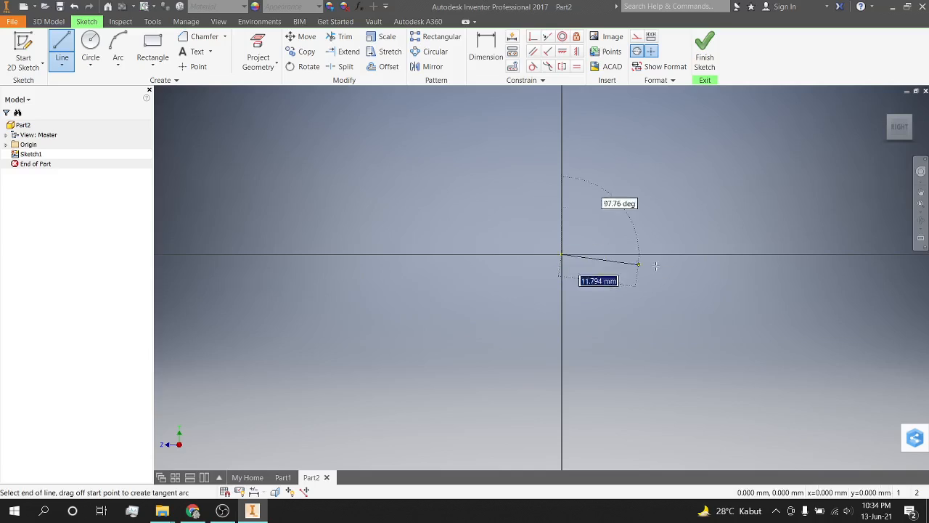
left_click(778, 255)
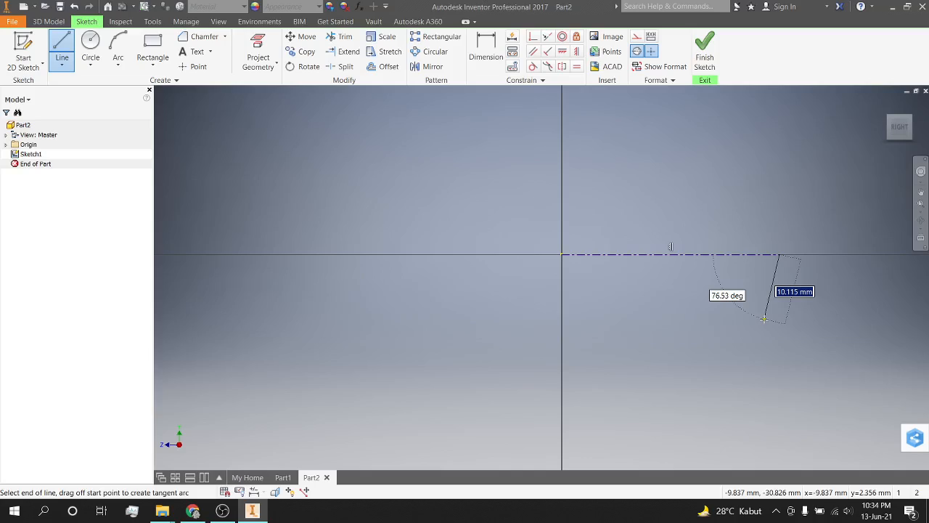
key("Escape")
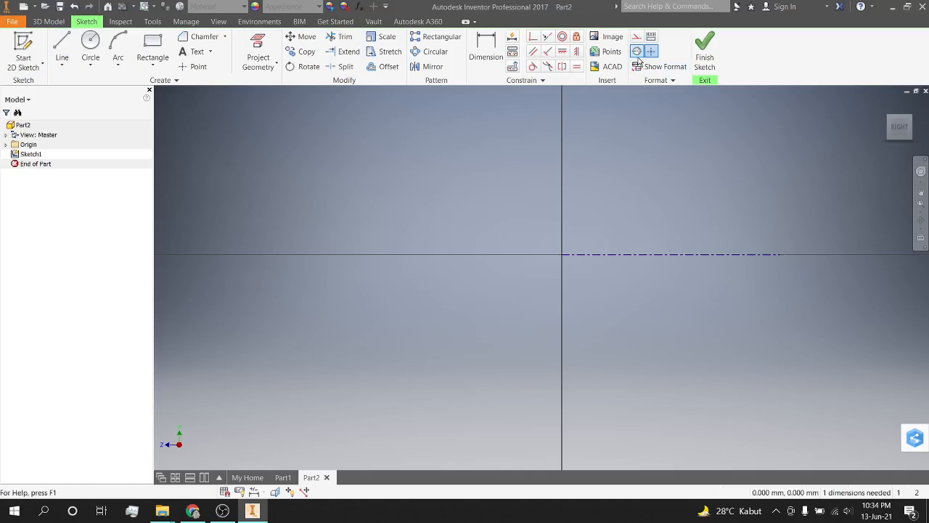
Draw a closed four-sided line profile about 23 by 10 mm just above the centerline.
left_click(62, 48)
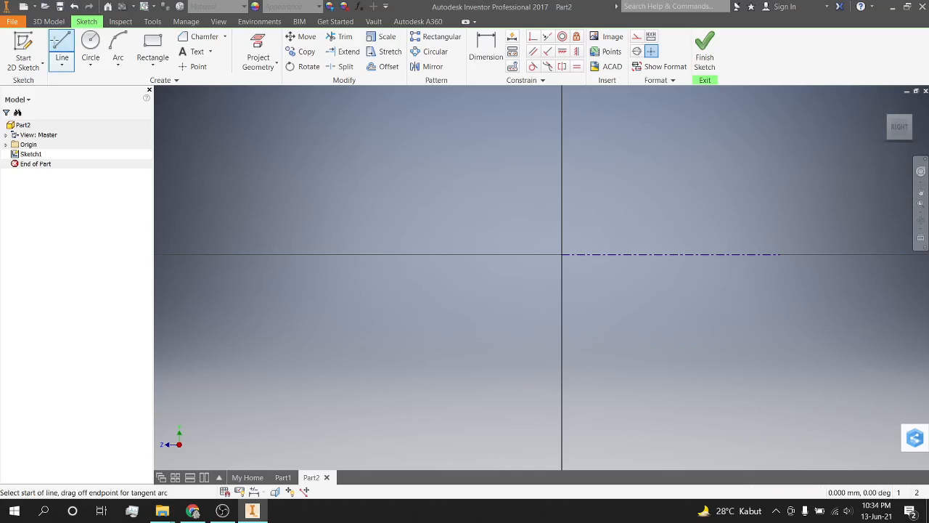
left_click(571, 235)
left_click(725, 234)
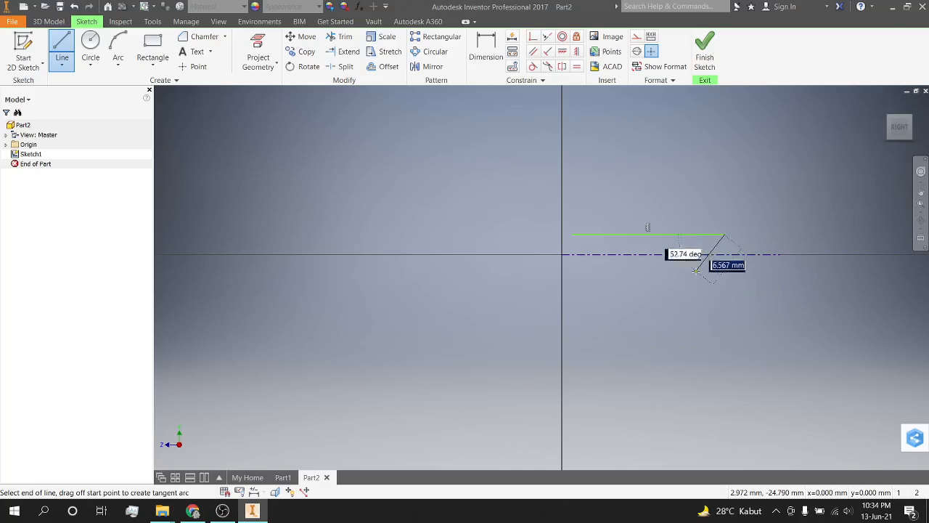
left_click(724, 168)
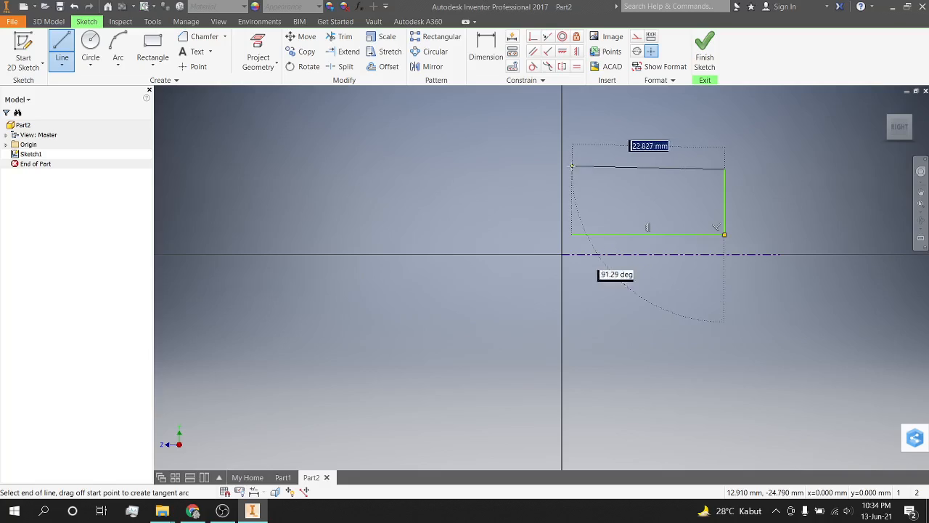
left_click(572, 166)
left_click(572, 234)
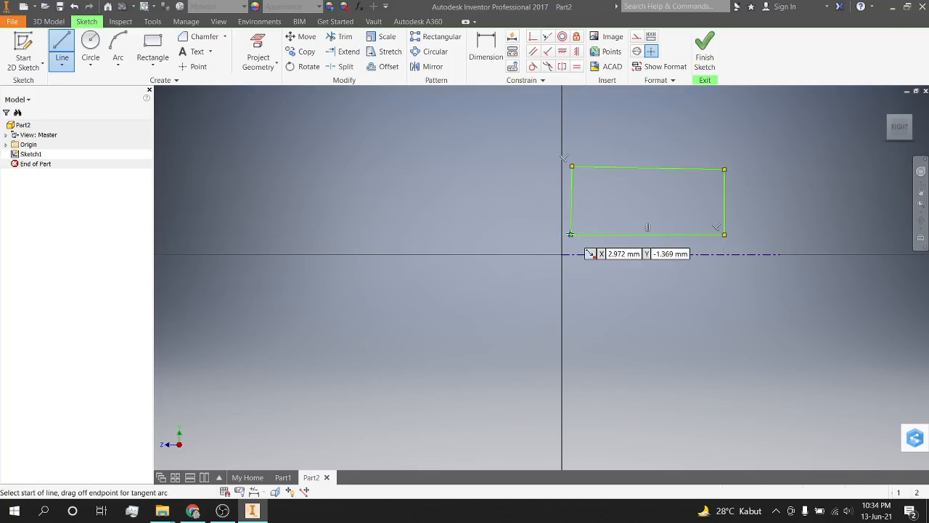
Undo the four-sided profile, keeping only the centerline in the sketch.
key("ctrl+z")
key("ctrl+z")
key("ctrl+z")
key("ctrl+z")
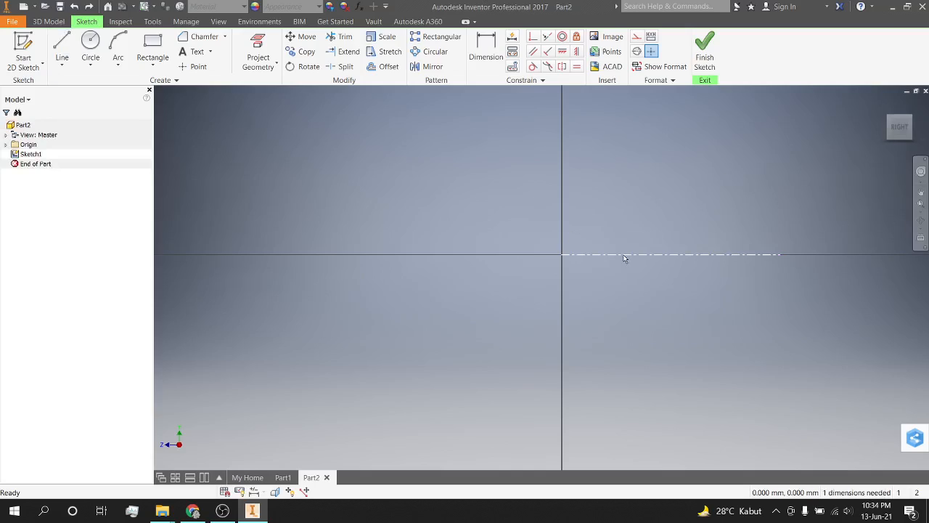
Draw a 20 mm horizontal line above the centerline, starting slightly to the right of the origin.
mouse_move(624, 257)
middle_mouse_down()
mouse_move(534, 251)
mouse_move(445, 283)
middle_mouse_up()
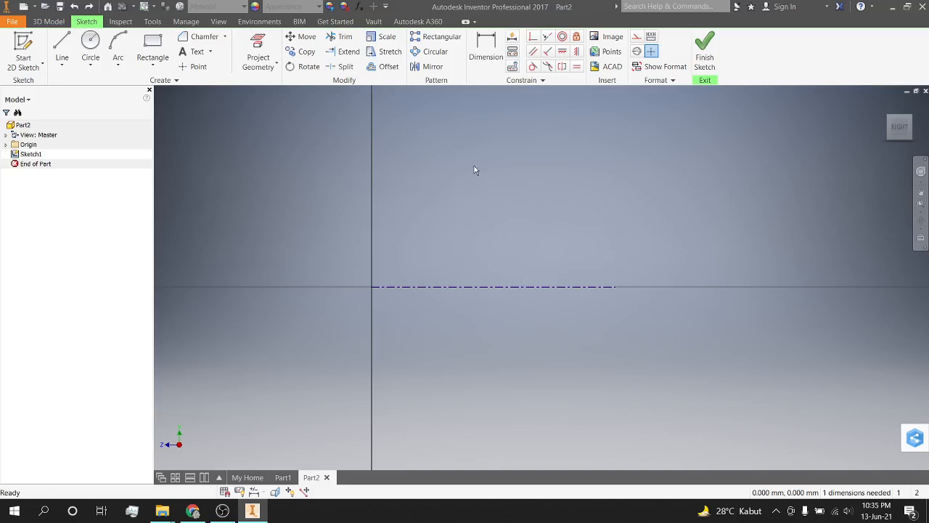
left_click(63, 42)
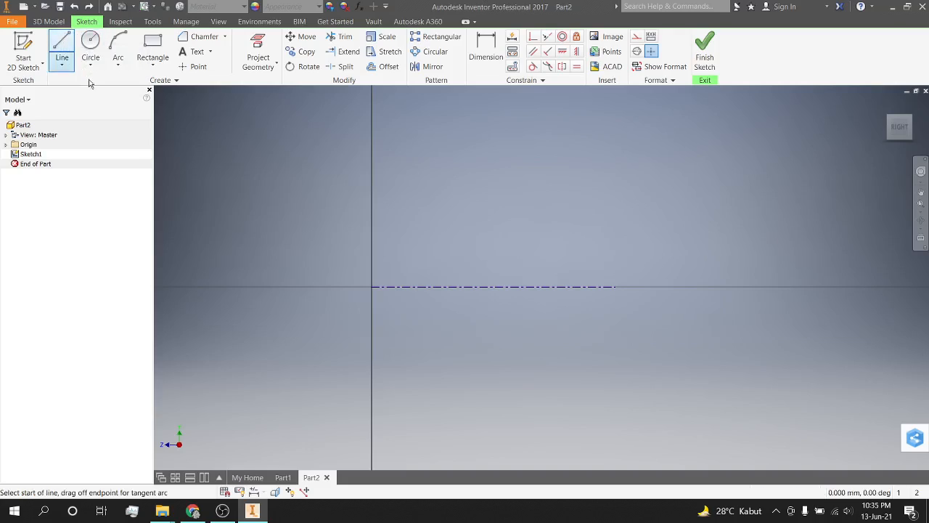
left_click(419, 257)
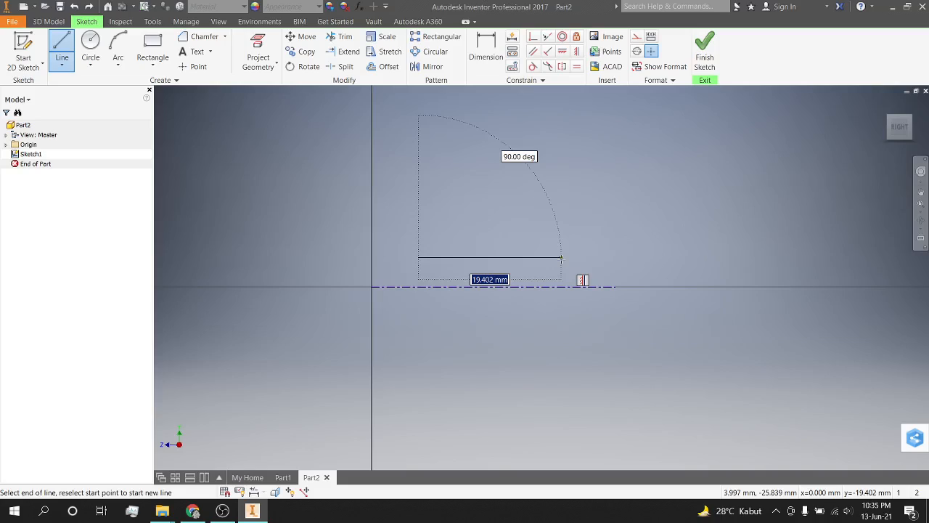
type("2")
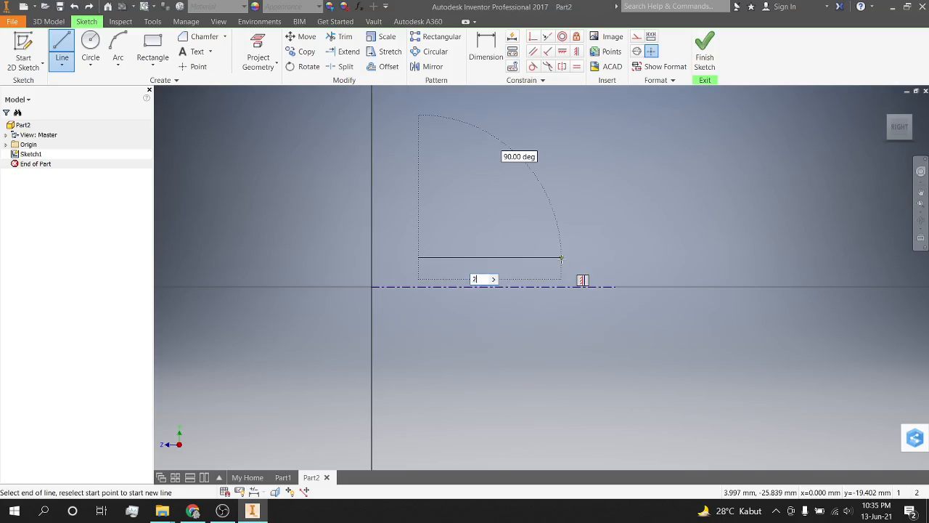
type("0")
key("Return")
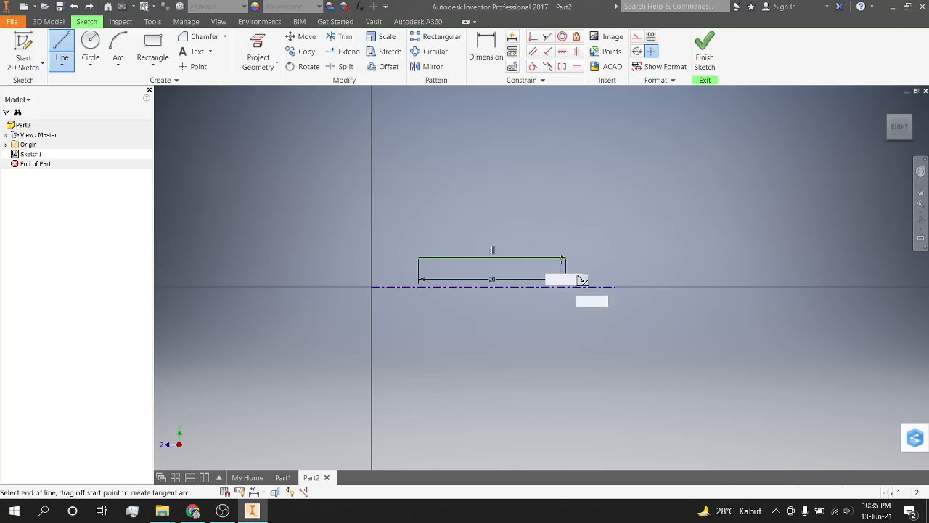
Draw a 5 mm diameter circle centred on the left endpoint of the horizontal line.
left_click(90, 51)
left_click(419, 258)
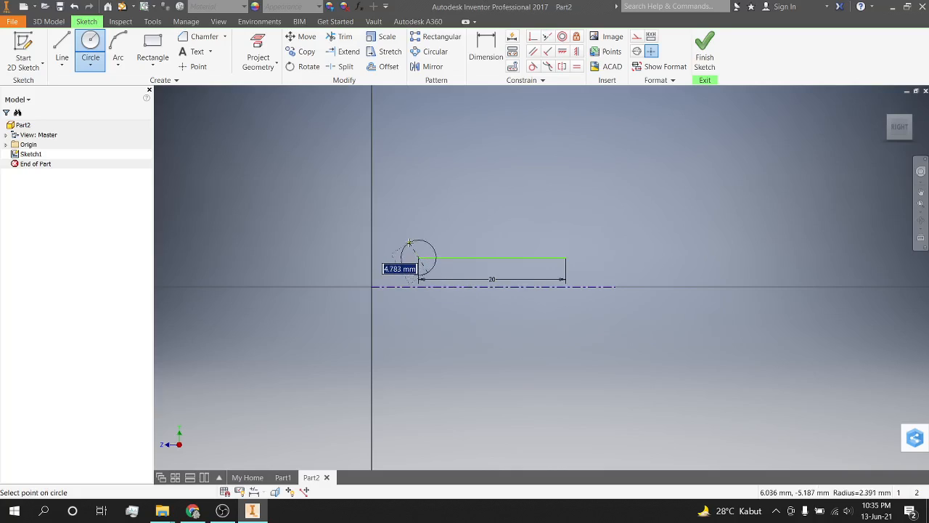
type("5")
key("Return")
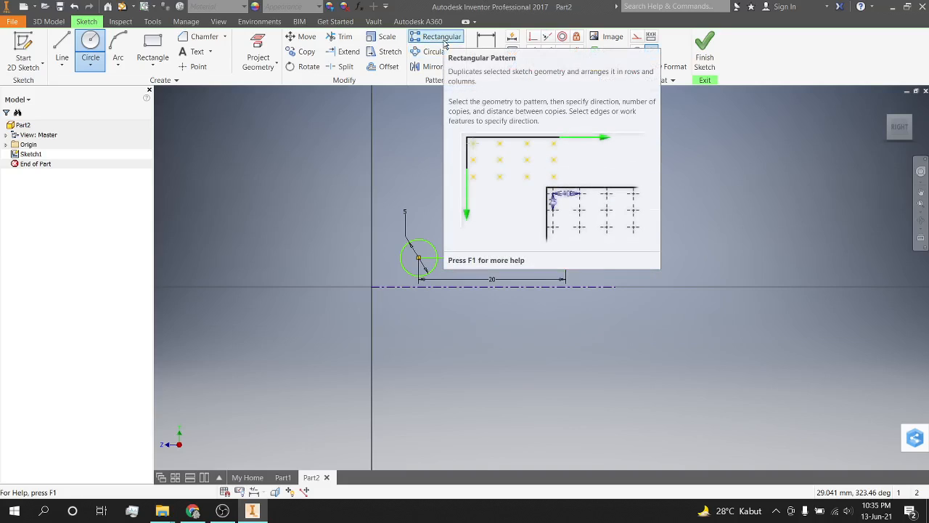
left_click(222, 511)
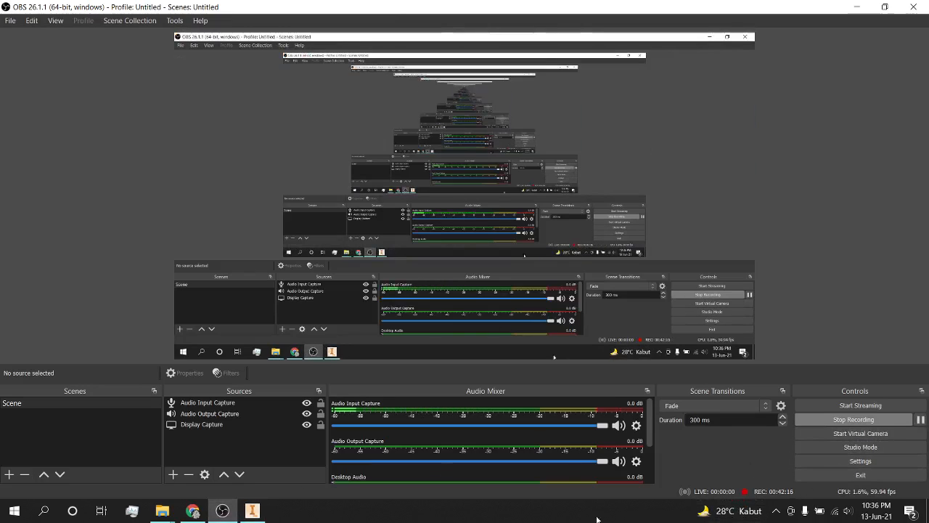
left_click(252, 511)
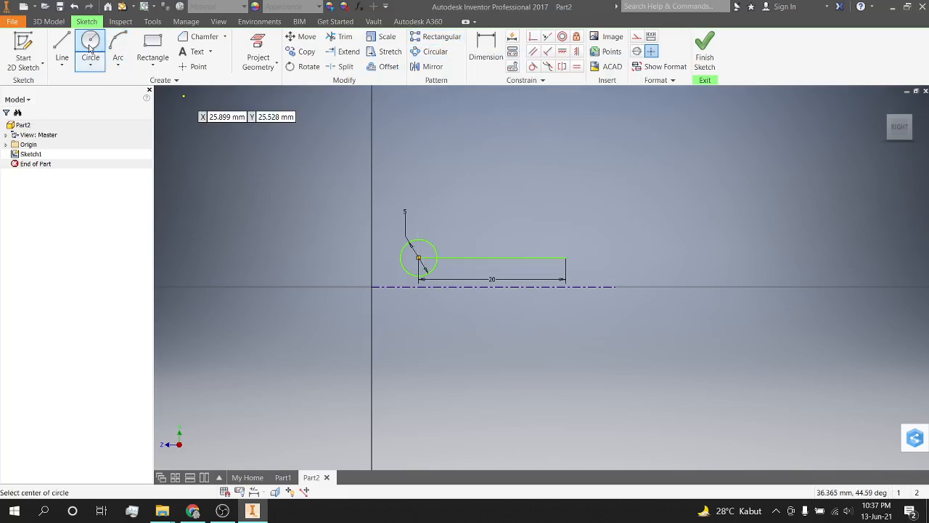
Pattern the circle rectangularly along the horizontal line with 2 instances spaced 20 mm apart.
left_click(450, 39)
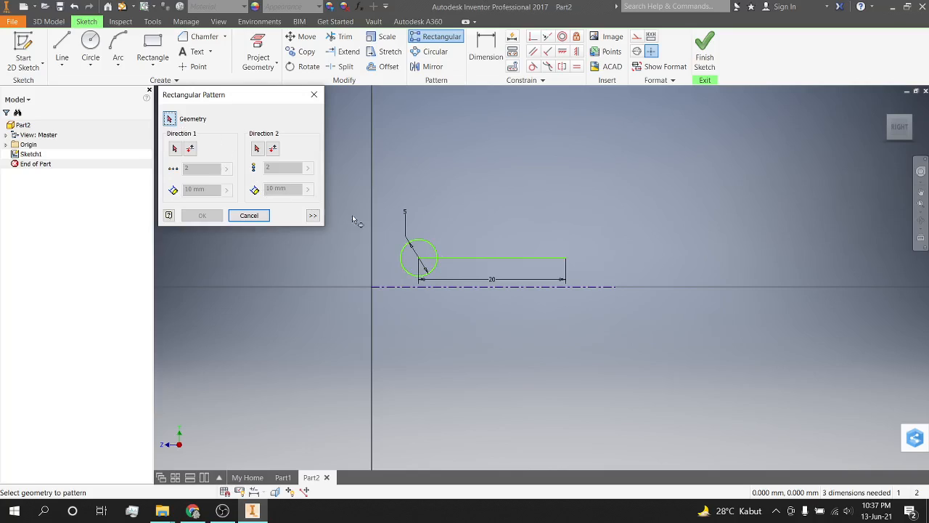
left_click(415, 243)
left_click(174, 148)
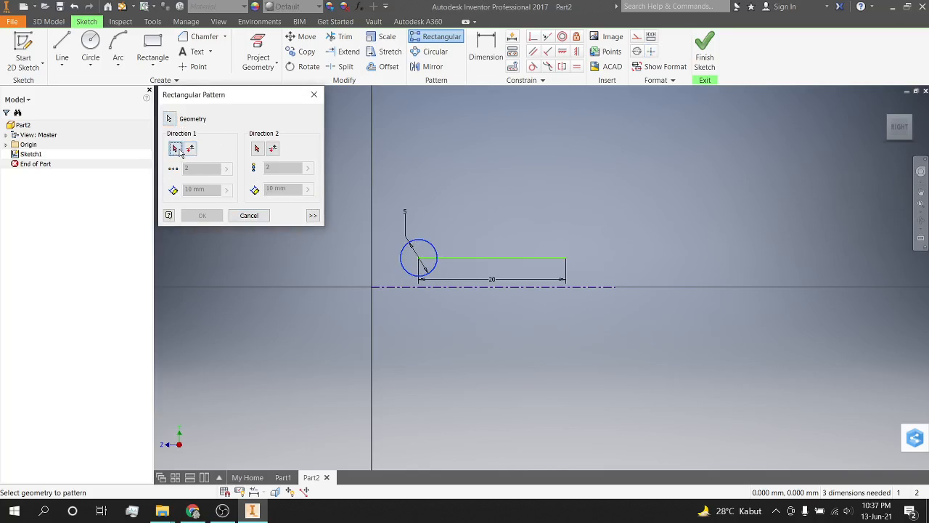
left_click(510, 258)
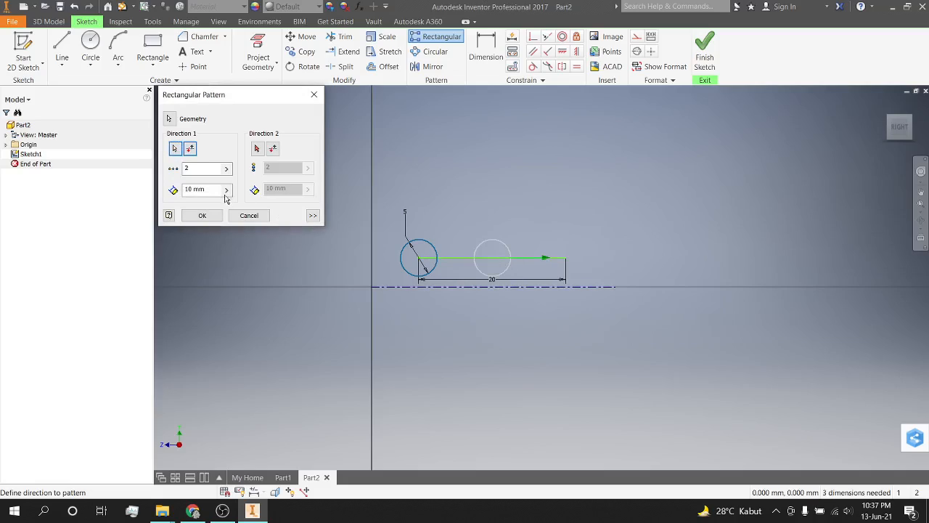
left_click_drag(219, 189, 185, 195)
type("20")
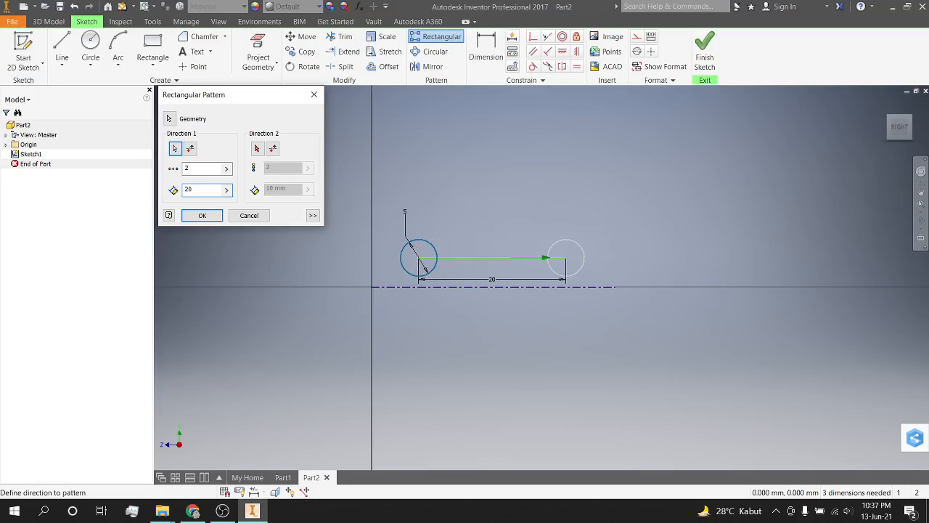
key("Return")
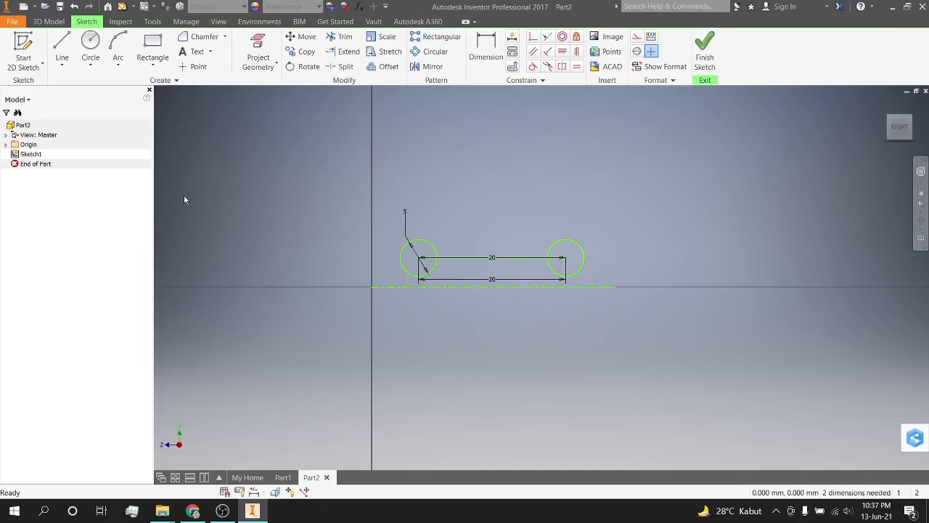
Draw a vertical line about 9 mm upward from the centre of the left circle.
left_click(61, 47)
left_click(417, 257)
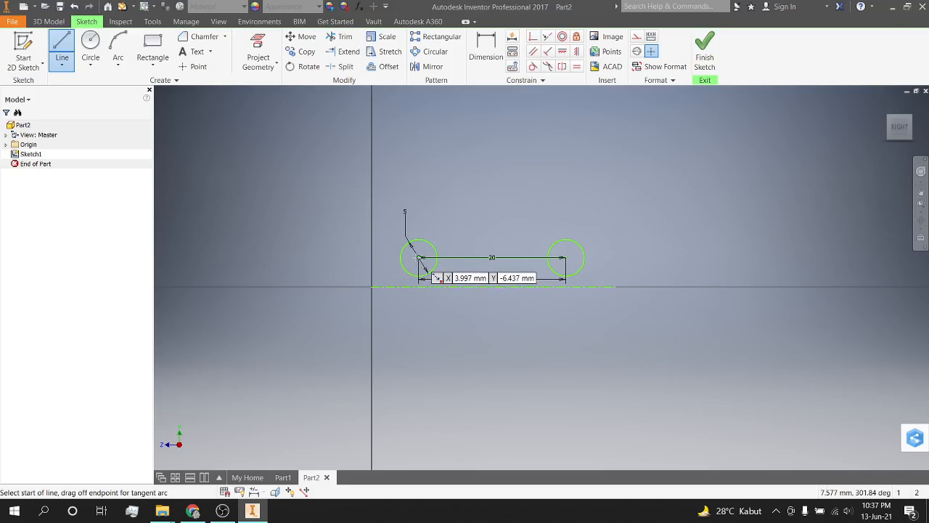
left_click(419, 257)
left_click(420, 189)
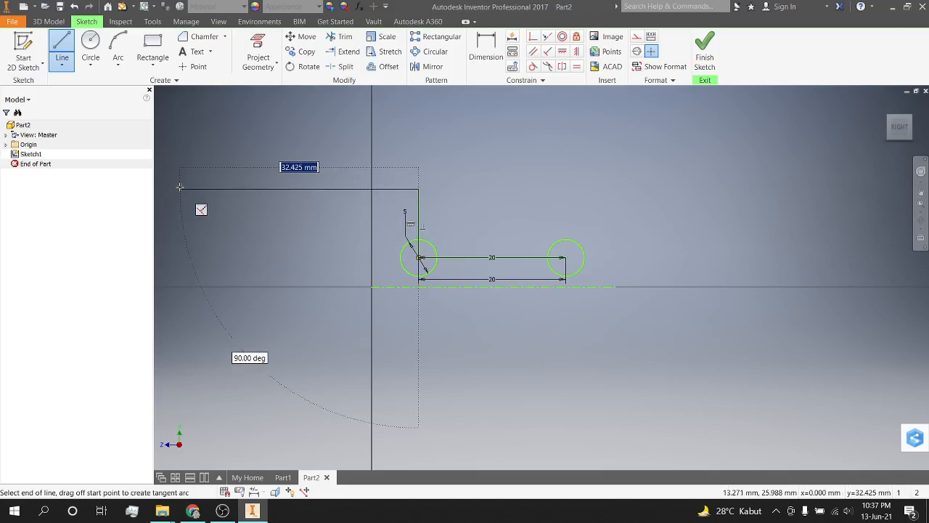
key("Escape")
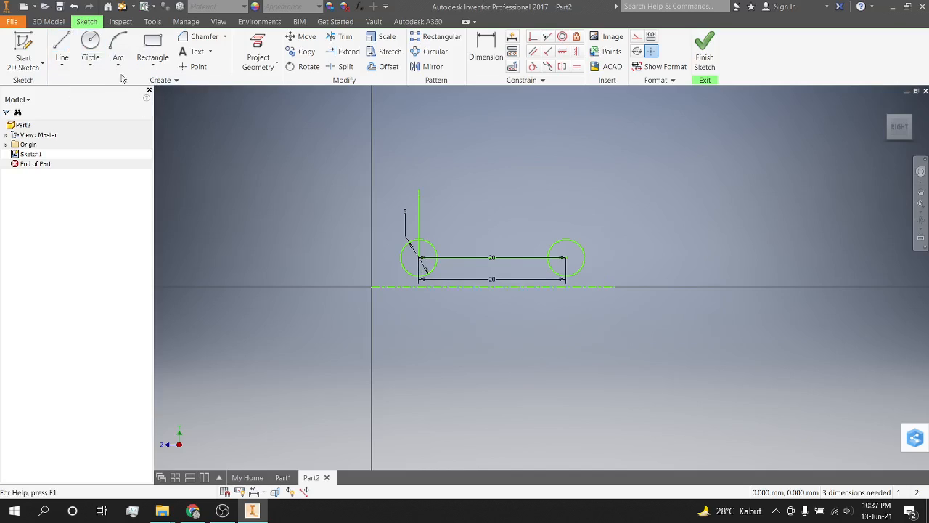
Draw a matching vertical line about 9 mm upward from the centre of the right circle.
left_click(63, 43)
left_click(564, 258)
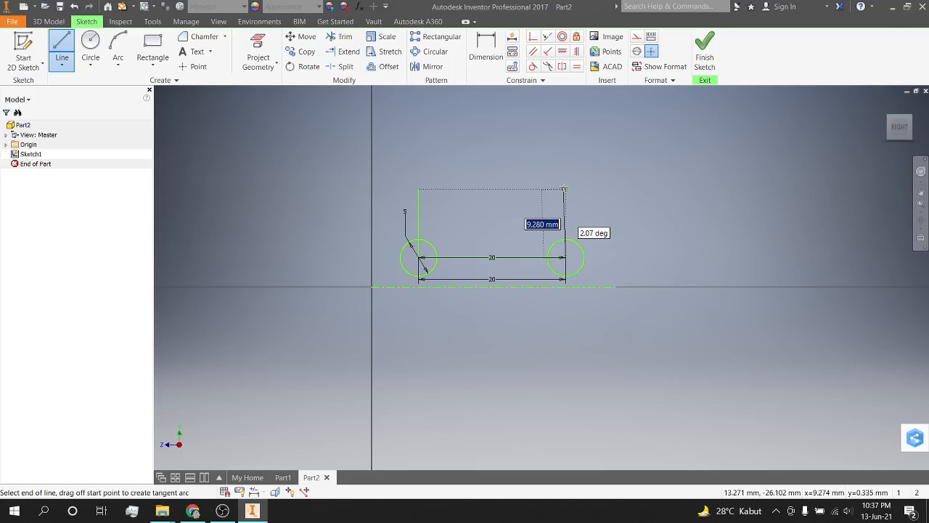
left_click(565, 189)
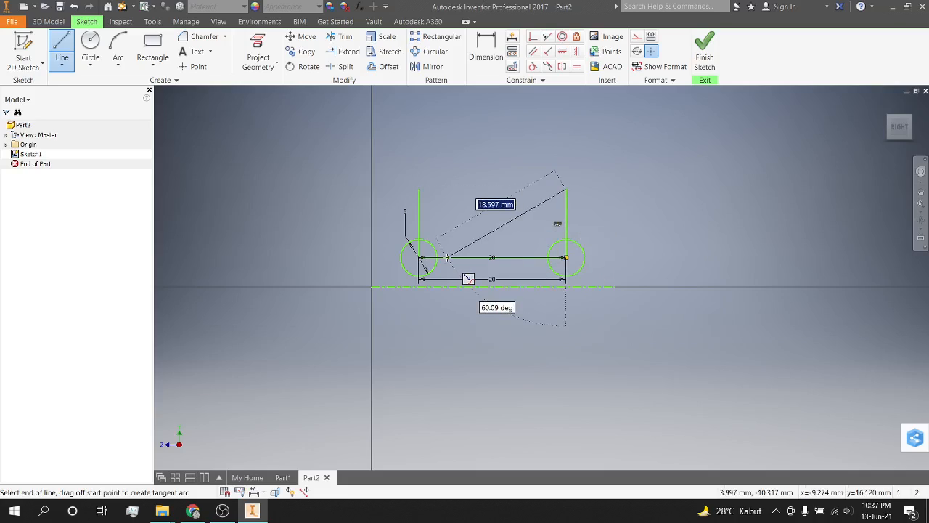
key("Escape")
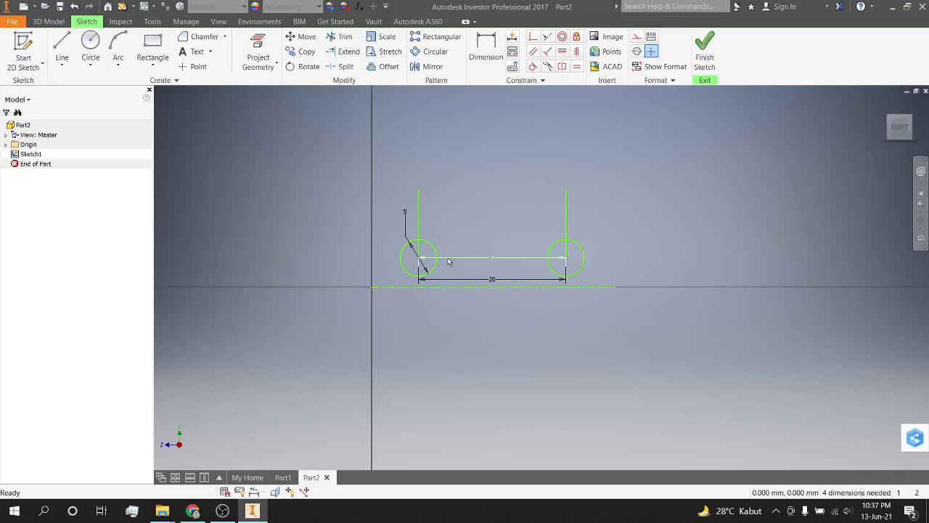
Try to trim the portion of the left vertical line that lies inside the circle.
left_click(346, 37)
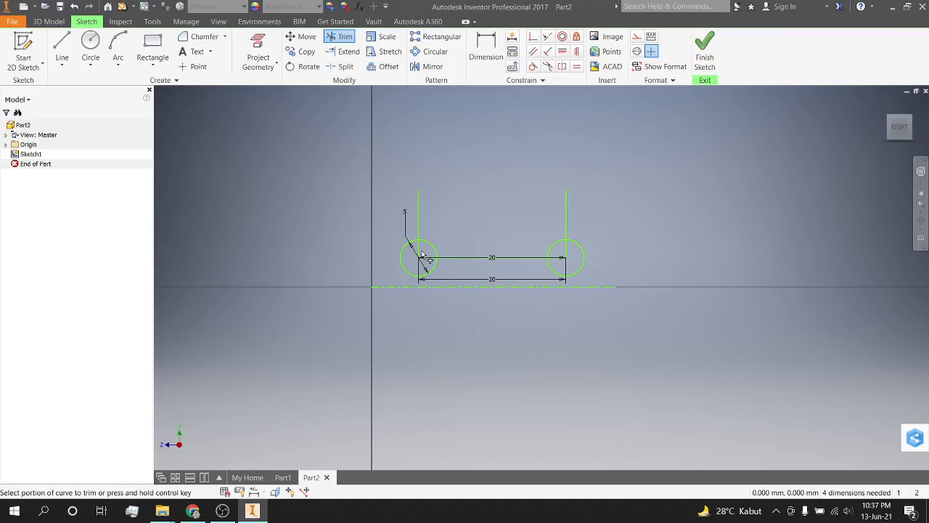
scroll(423, 256, "up", 3)
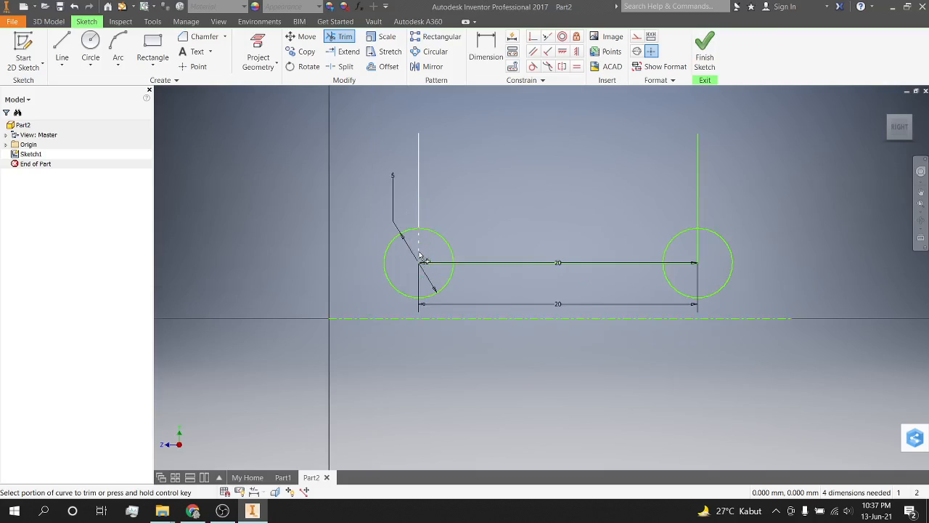
left_click(420, 256)
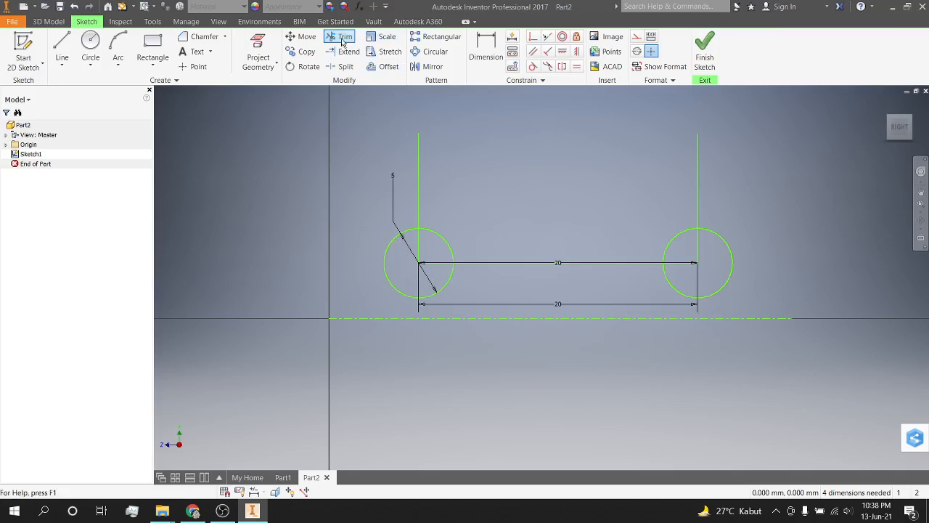
scroll(421, 258, "up", 4)
scroll(425, 267, "up", 3)
scroll(425, 266, "down", 5)
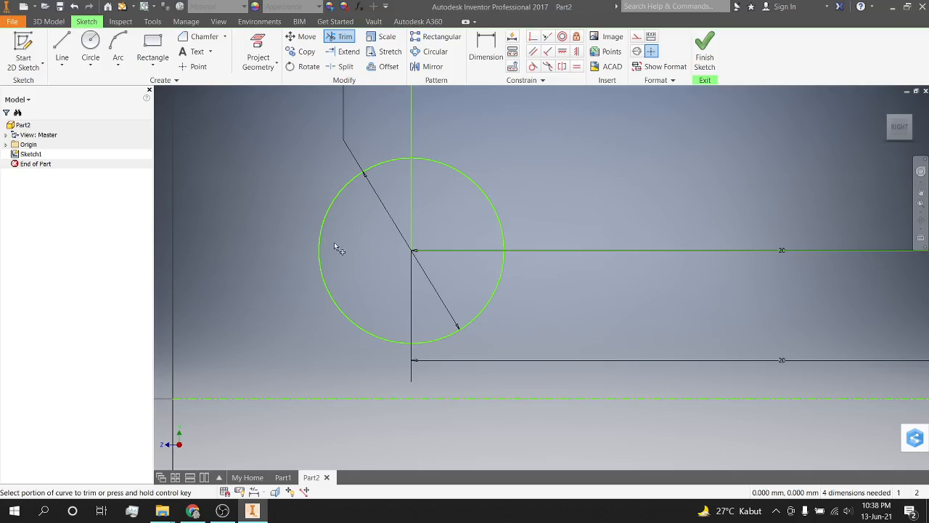
scroll(340, 248, "down", 2)
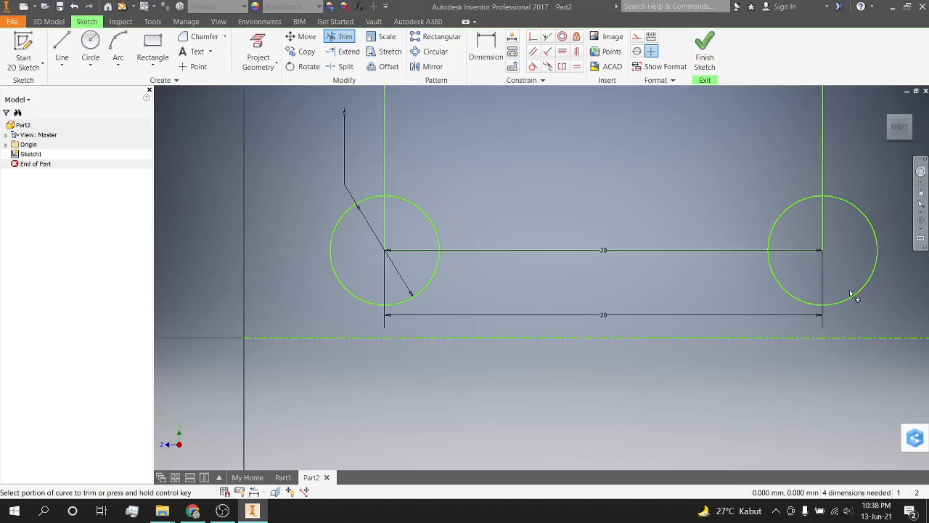
key("Escape")
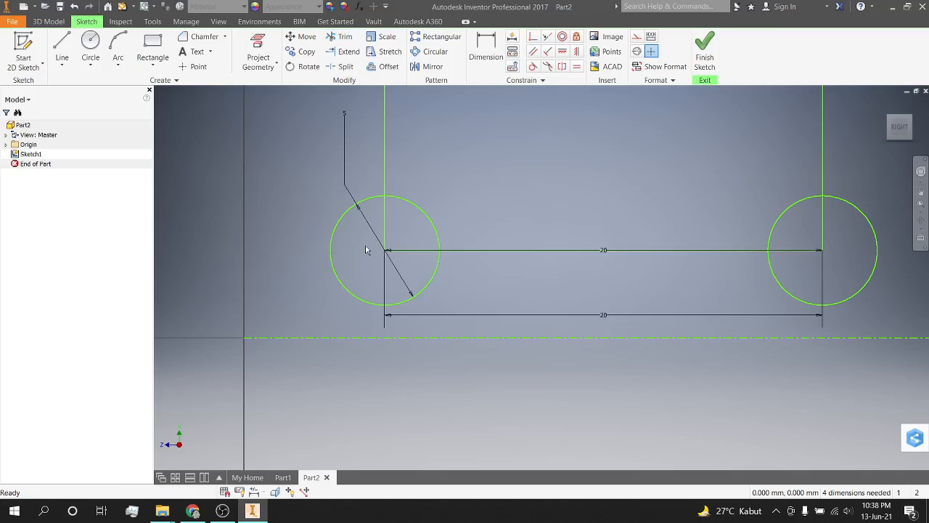
Delete the rectangular circle pattern and the remaining circle at the horizontal line's left end.
left_click(330, 237)
right_click(330, 238)
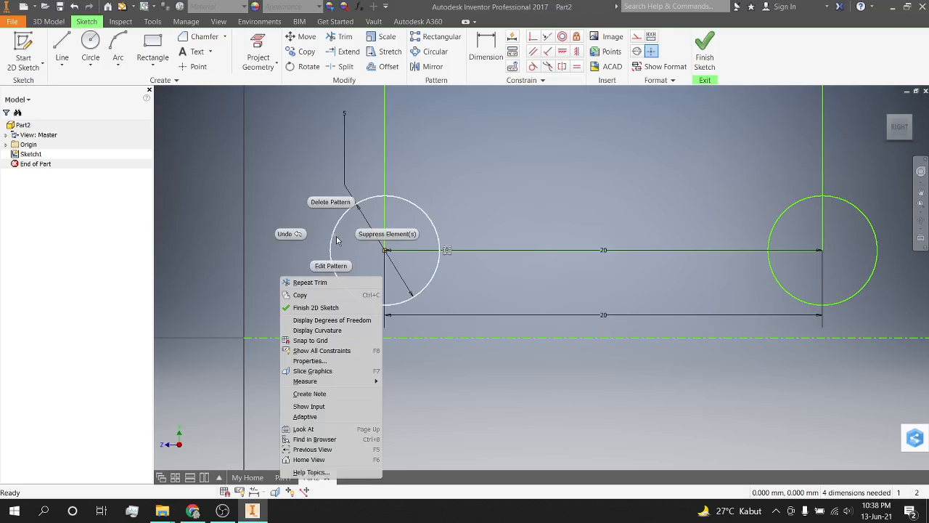
left_click(337, 206)
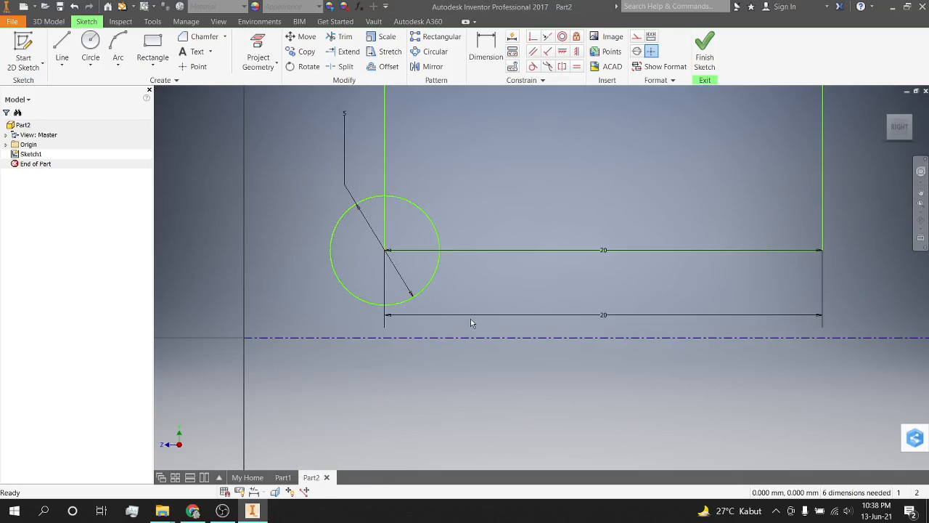
left_click(430, 292)
right_click(430, 292)
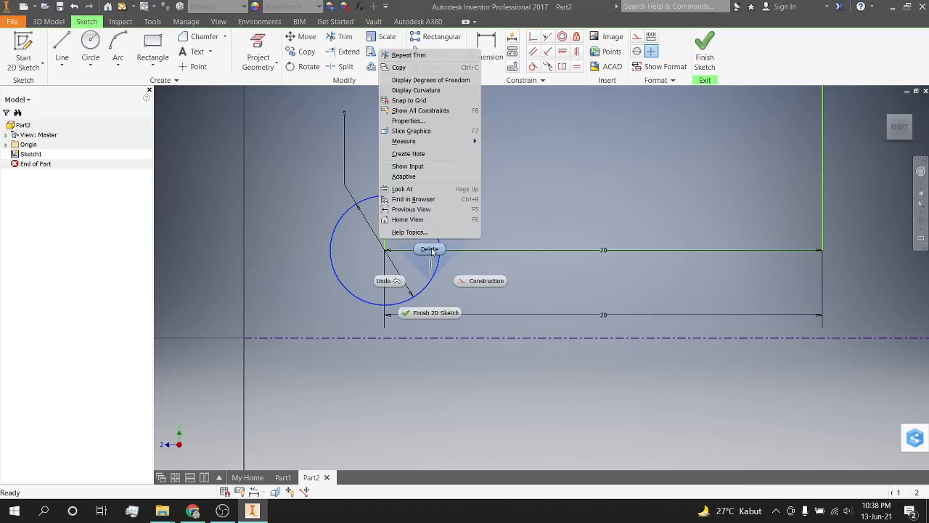
left_click(429, 248)
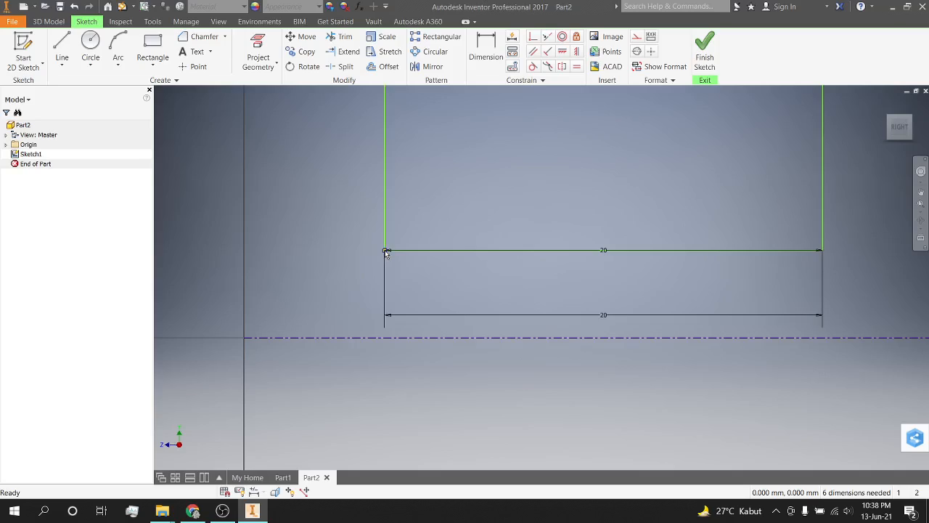
Draw a 5 mm diameter circle centred on each end of the horizontal profile line.
key("l")
key("c")
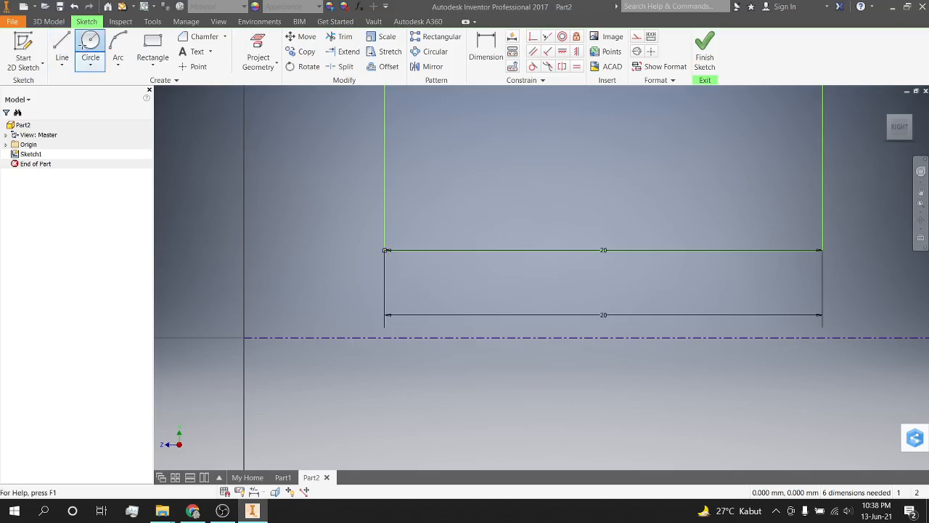
left_click(385, 250)
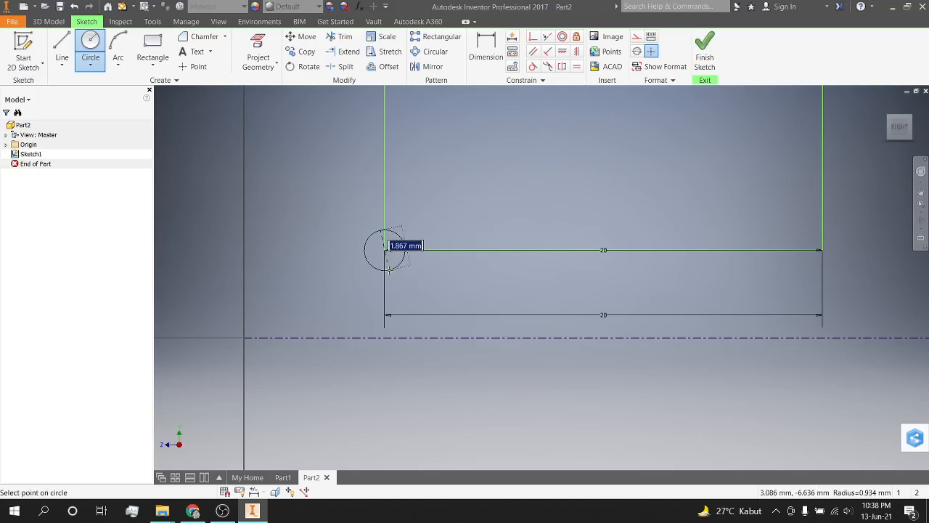
left_click(396, 302)
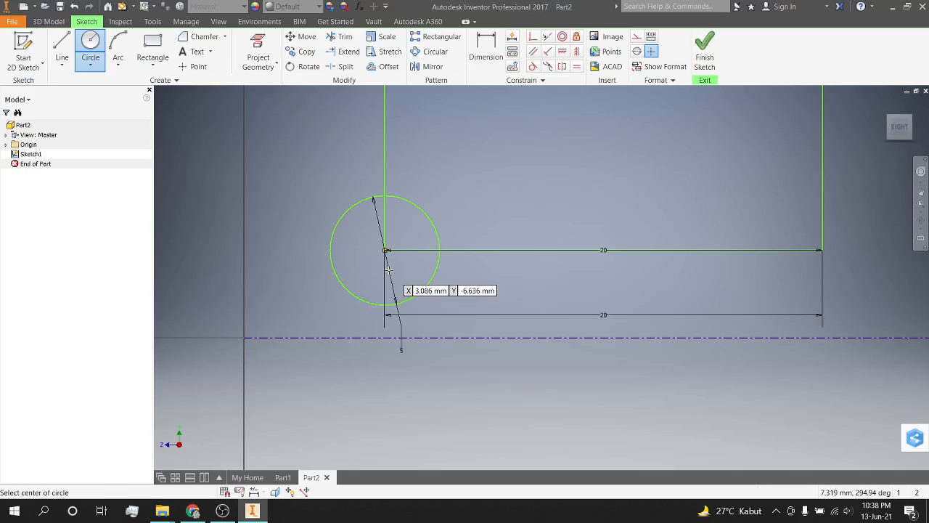
left_click(823, 249)
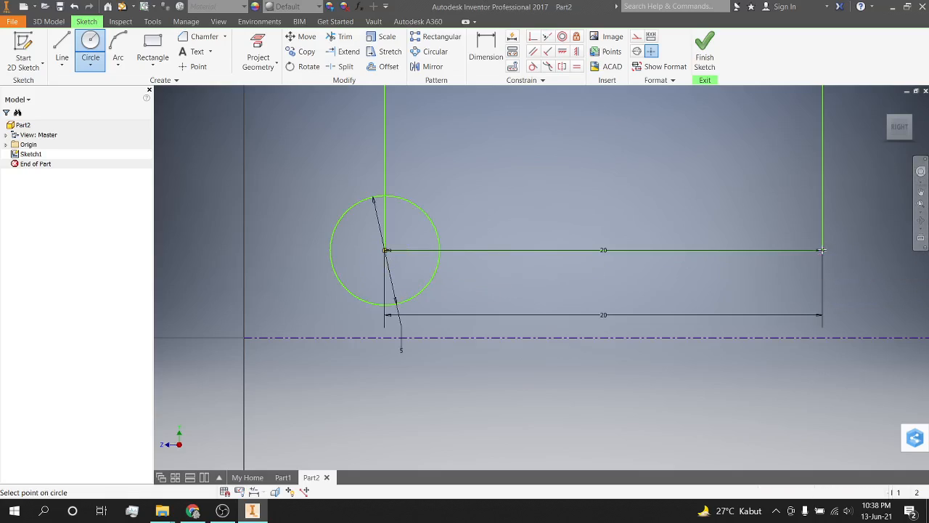
type("6")
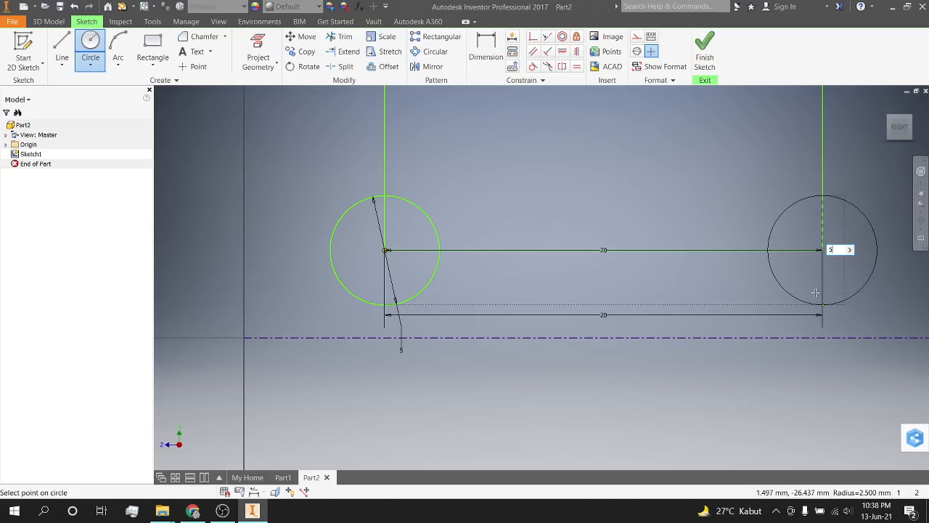
key("Return")
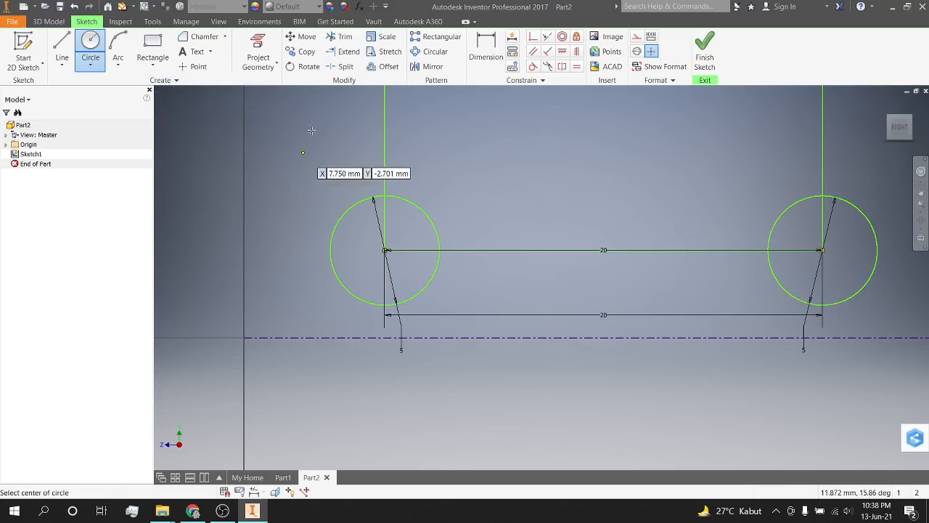
Trim the left circle to its upper-right quarter arc and remove the horizontal and vertical line portions inside it.
left_click(423, 293)
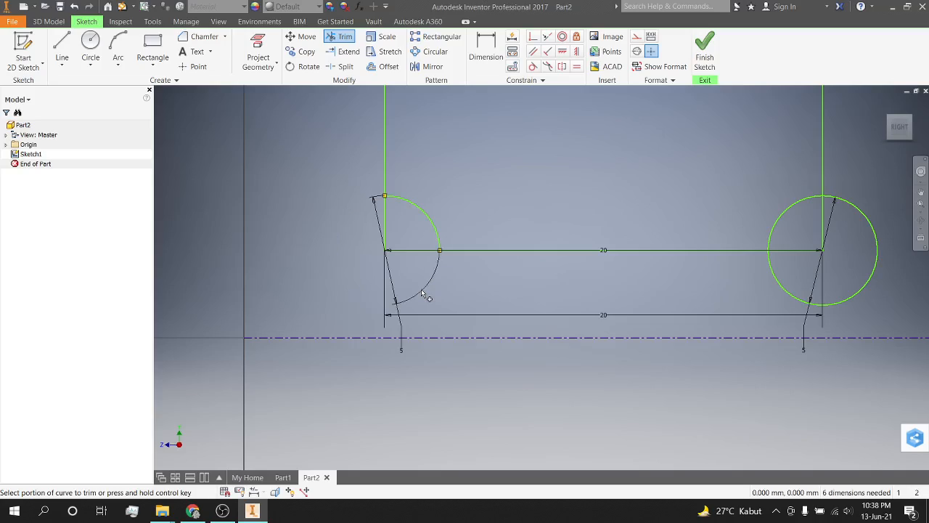
left_click(404, 250)
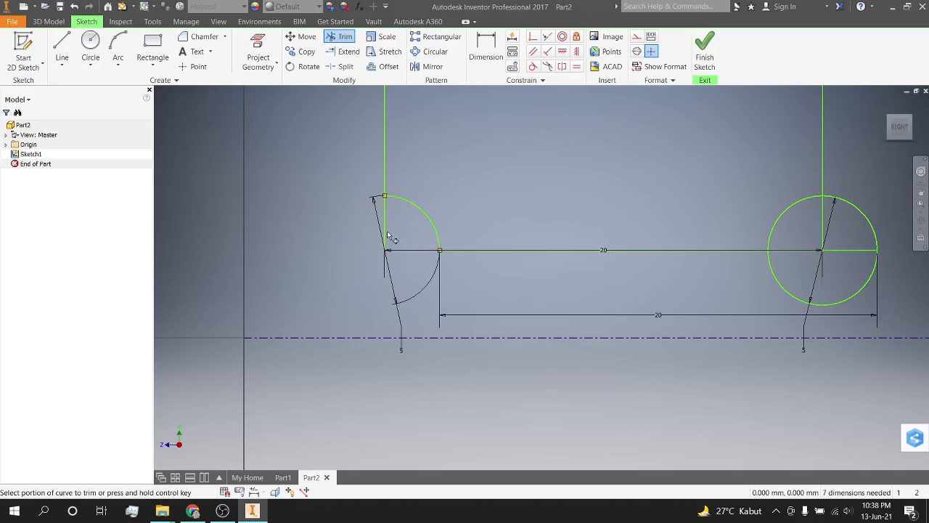
left_click(387, 231)
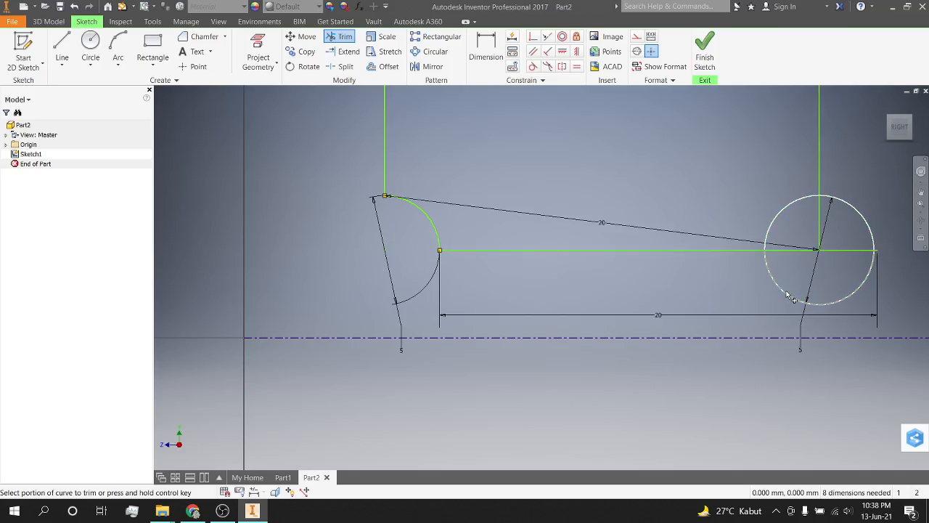
Trim the right circle to its upper-left quarter arc and remove the horizontal and vertical line portions inside it.
left_click(854, 251)
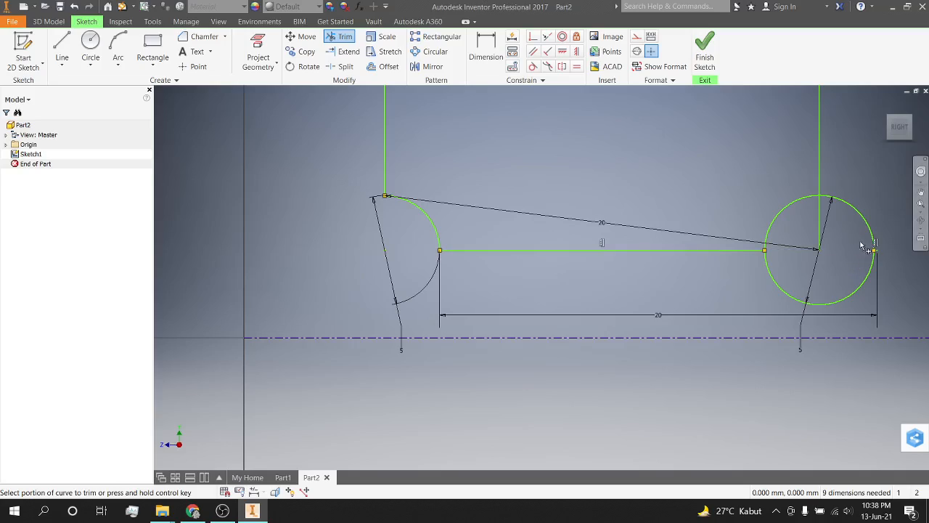
left_click(874, 236)
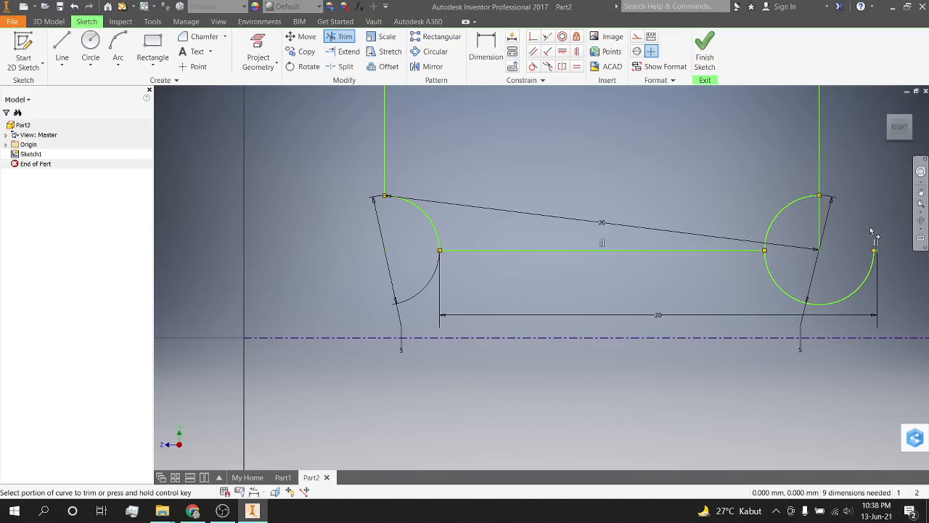
left_click(863, 292)
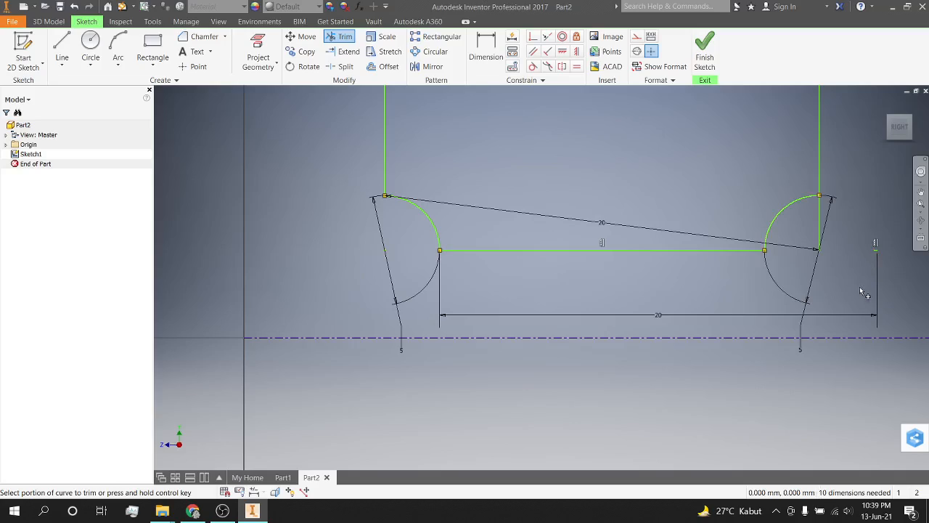
left_click(818, 242)
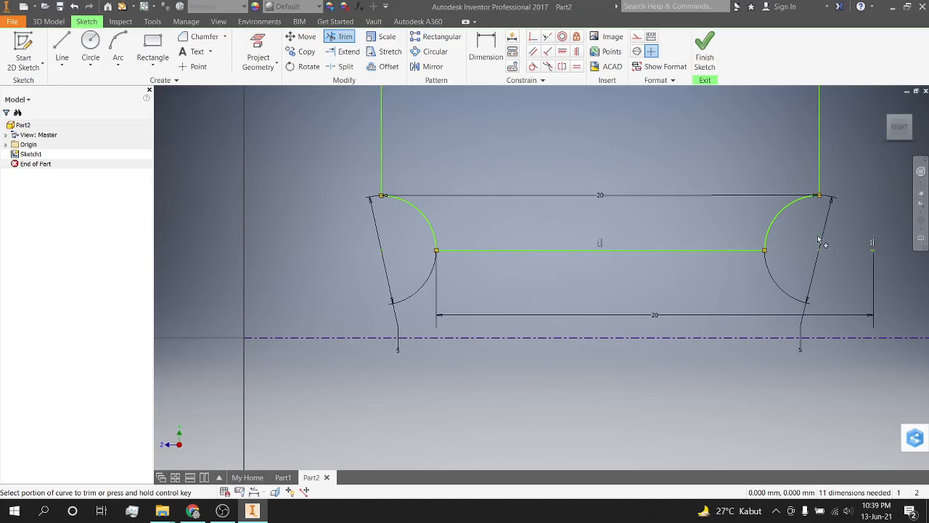
Offset the connected line-and-arc profile 2 mm inward, above the horizontal line.
scroll(819, 241, "up", 2)
middle_click_drag(819, 233, 682, 300)
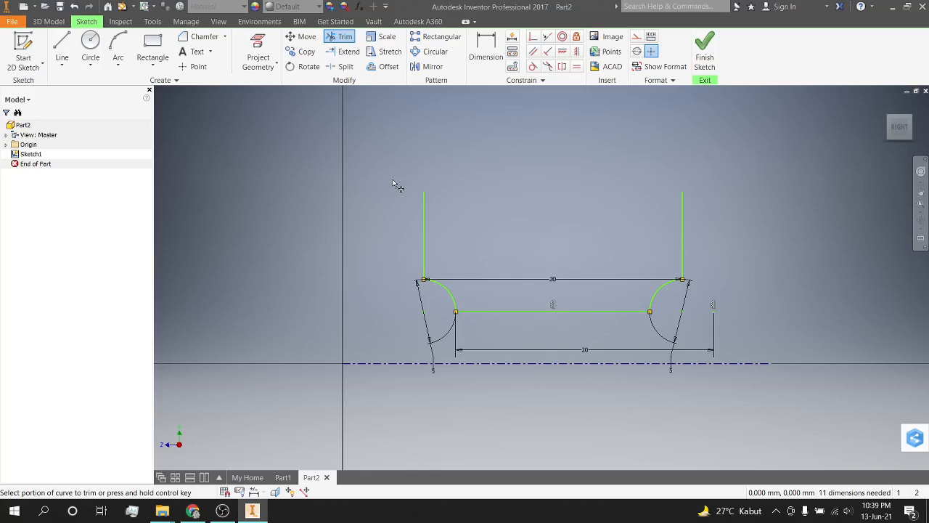
left_click(385, 67)
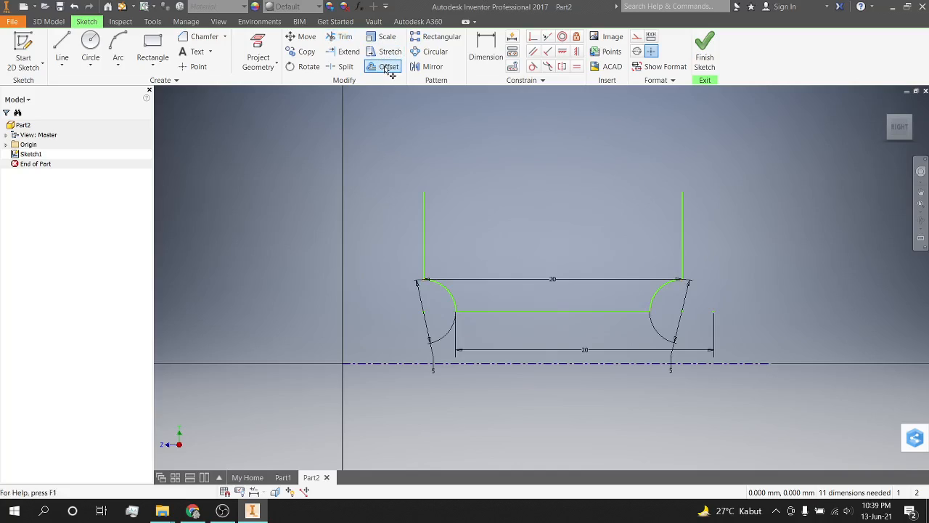
left_click(556, 313)
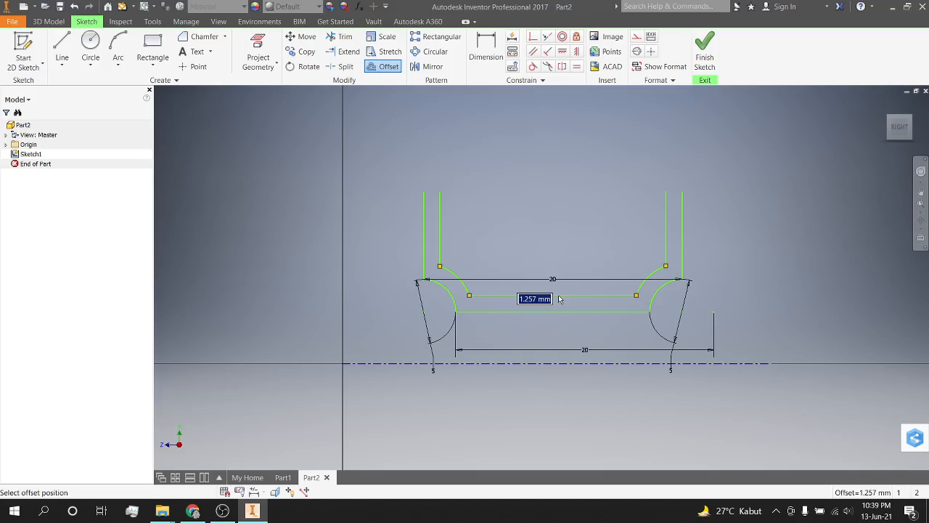
key("BackSpace")
type("2")
key("Return")
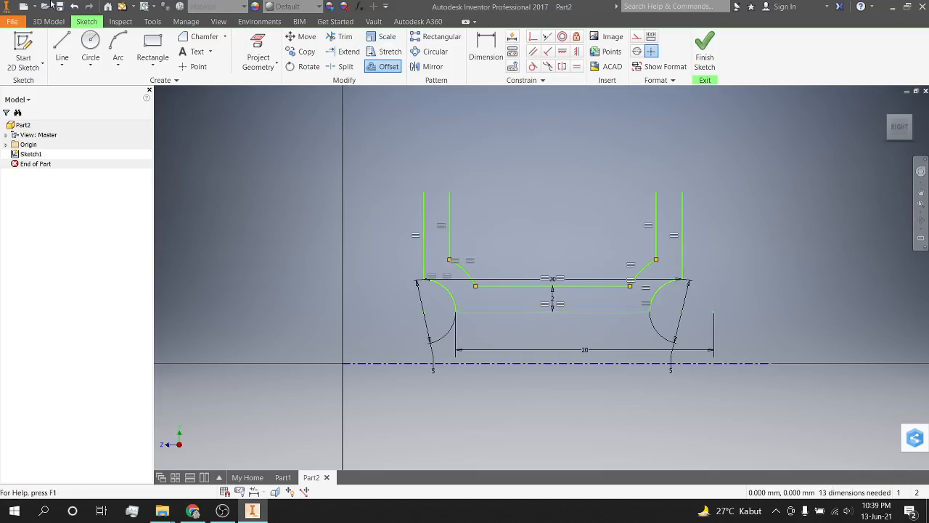
Close the open upper ends of both profile legs with short 2 mm horizontal lines.
left_click(62, 44)
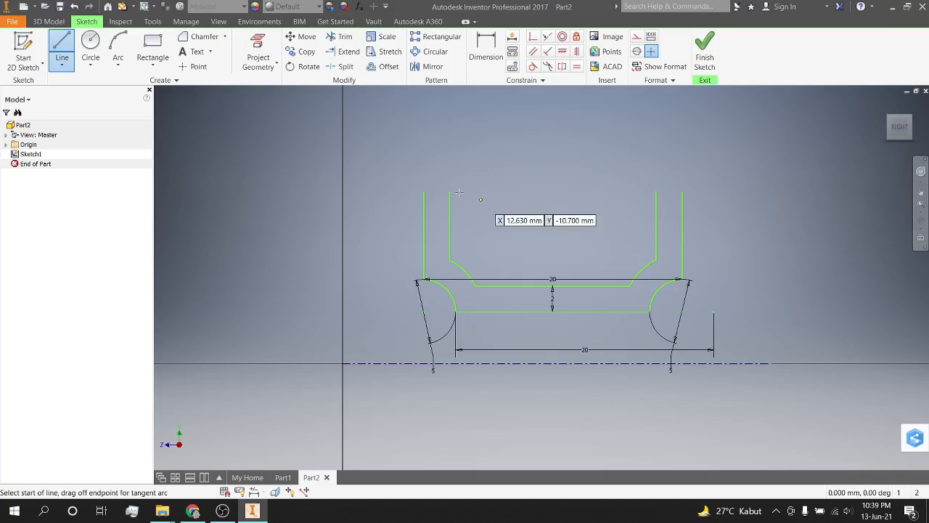
left_click(423, 191)
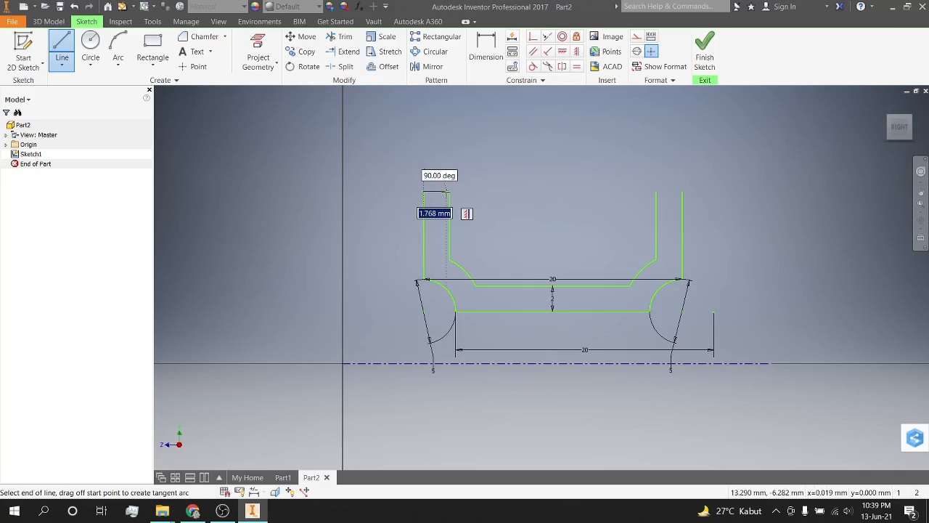
left_click(656, 191)
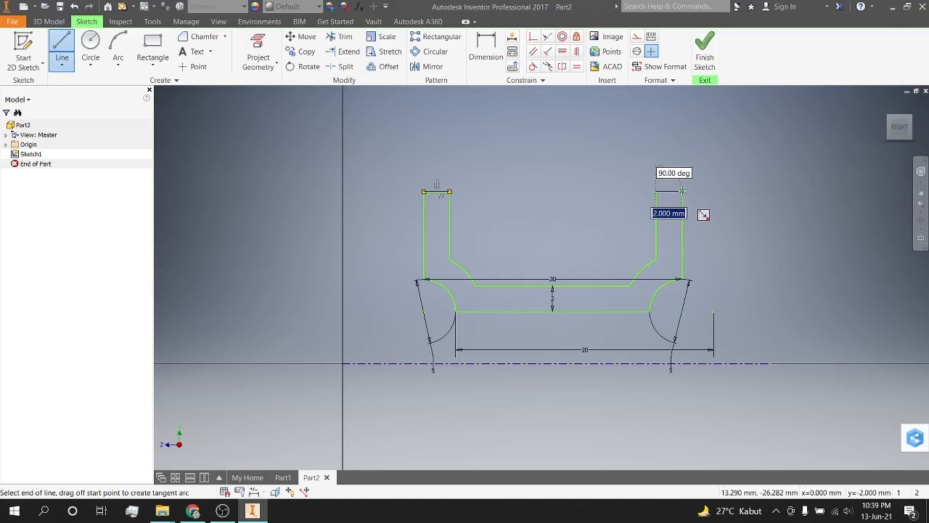
left_click(682, 191)
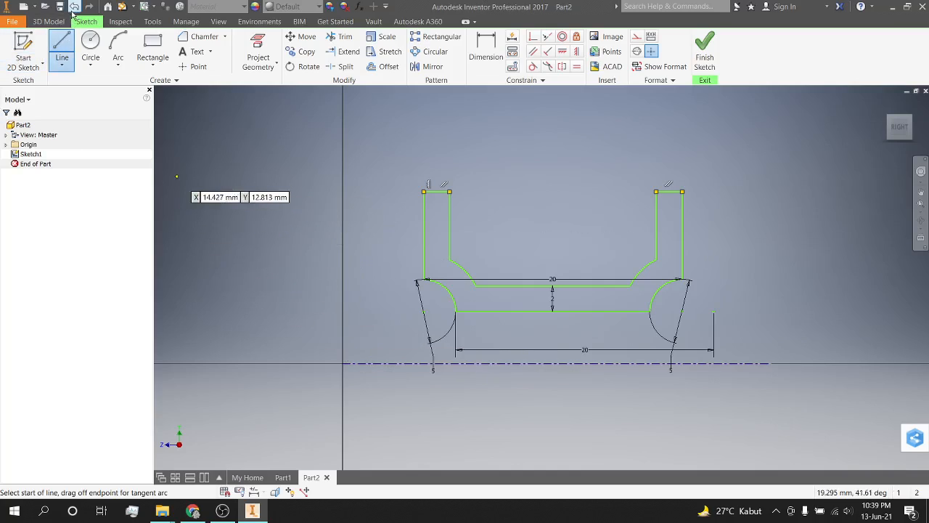
left_click(51, 21)
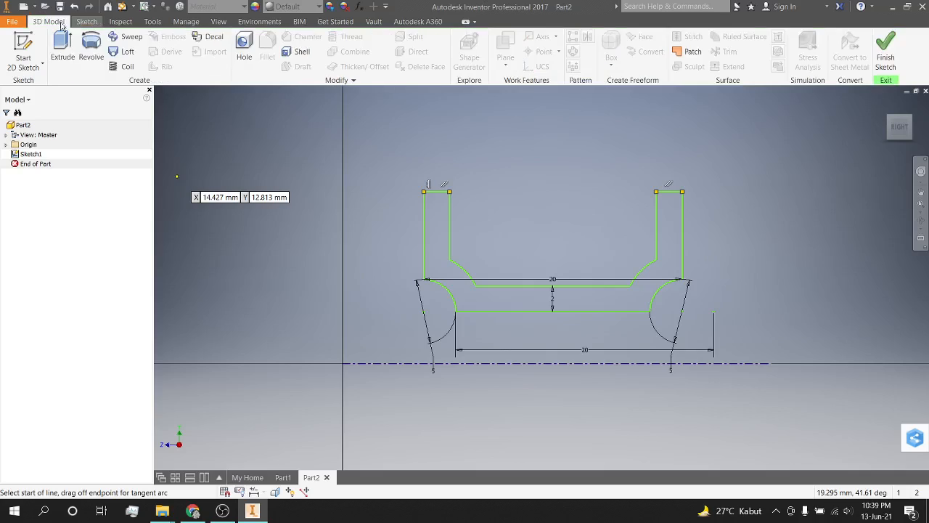
left_click(89, 49)
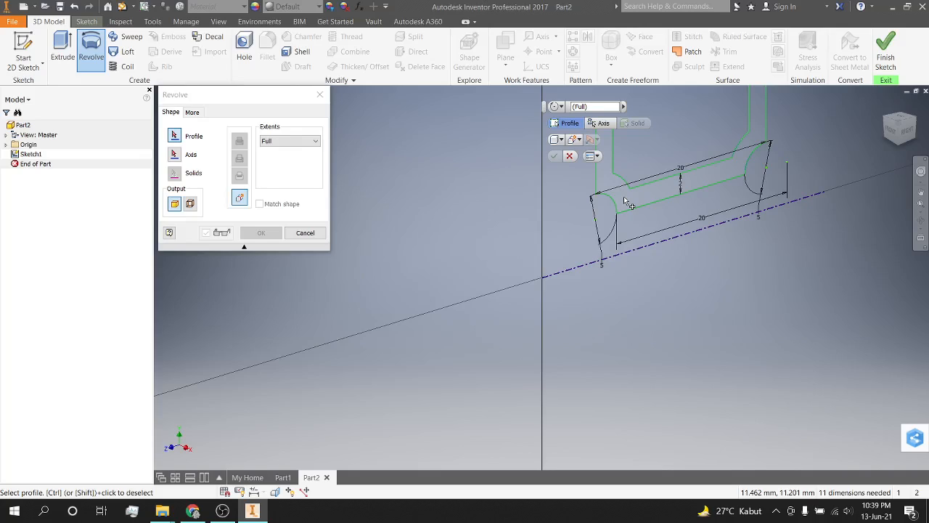
middle_click_drag(624, 203, 514, 302)
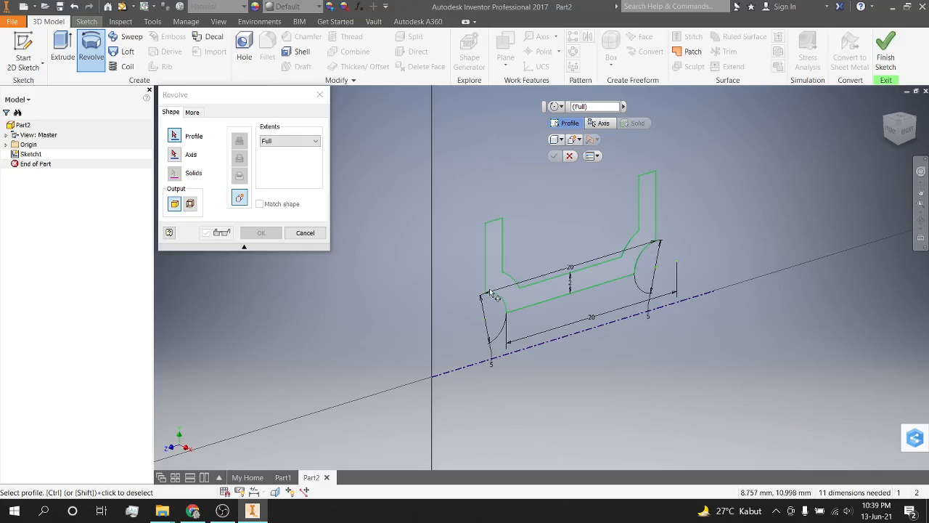
left_click(539, 301)
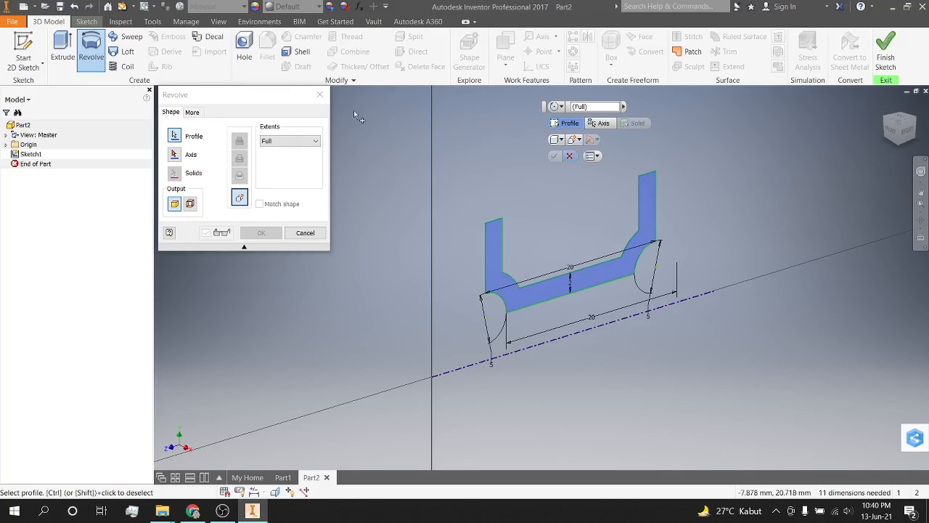
left_click(320, 95)
left_click(91, 47)
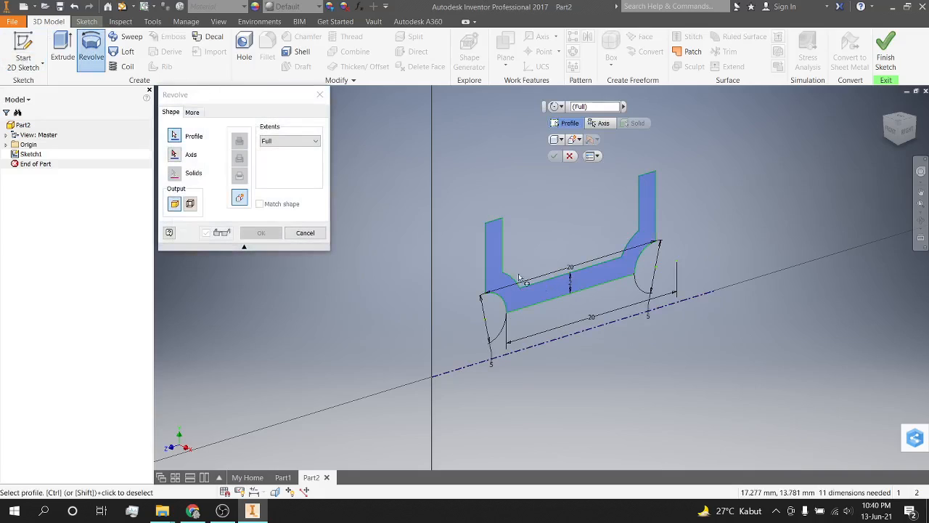
left_click(569, 157)
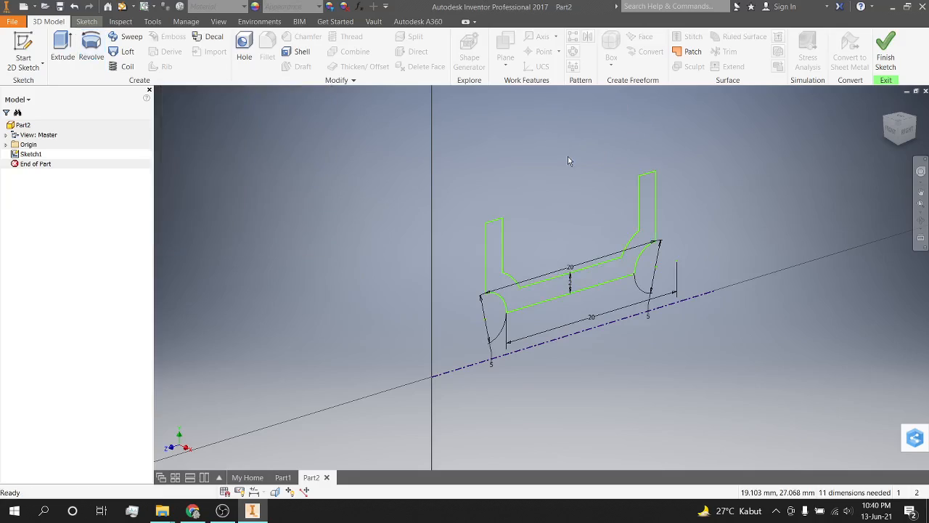
left_click(890, 66)
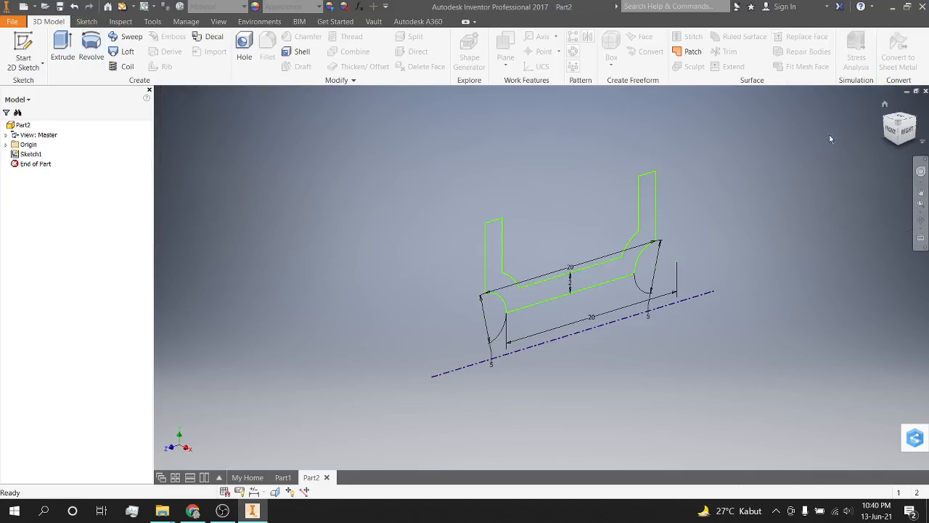
left_click(97, 61)
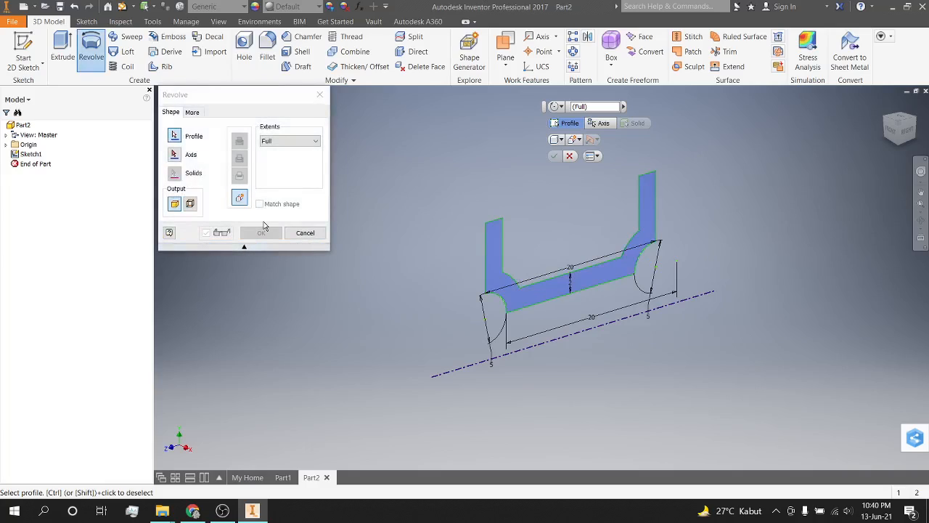
left_click(304, 233)
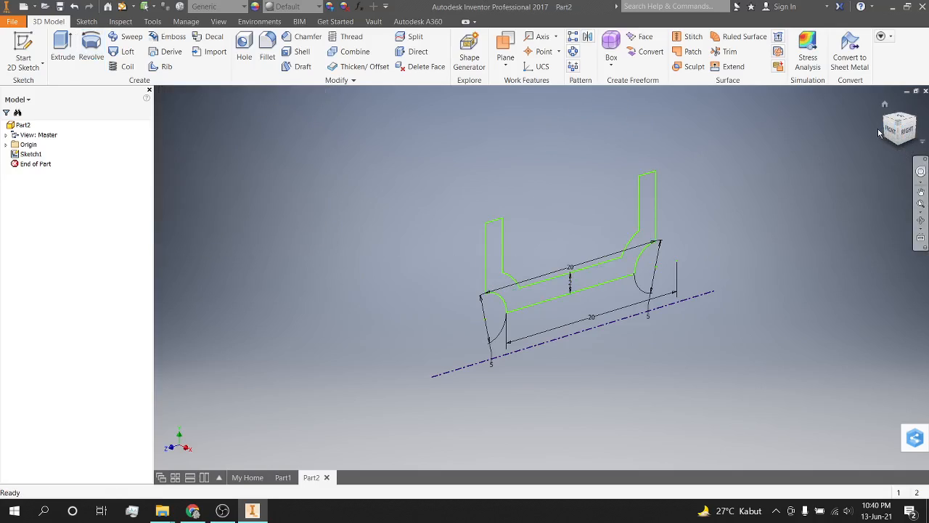
Undo finishing the sketch and the two short lines closing the profile's legs.
key("ctrl+z")
key("ctrl+z")
key("ctrl+z")
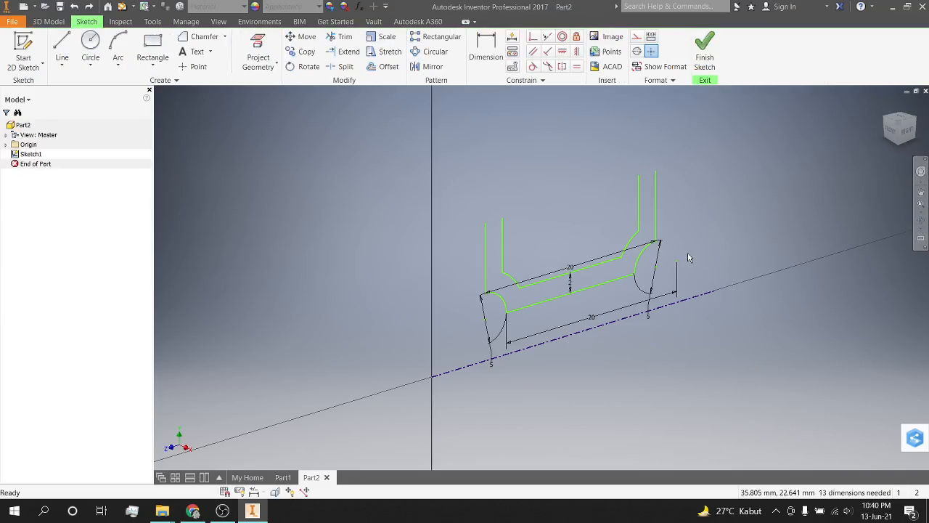
Draw short horizontal lines joining the open upper ends of the left and right legs of the offset profile.
left_click(891, 123)
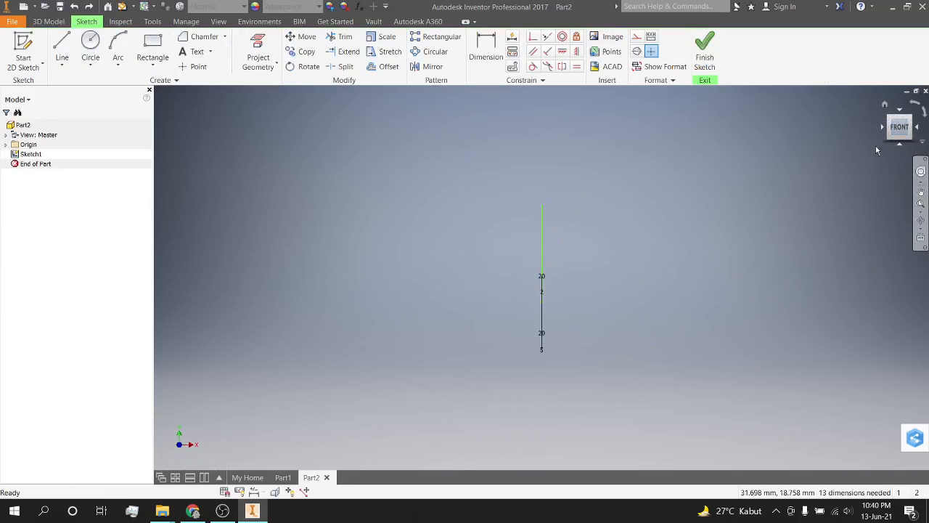
left_click(883, 126)
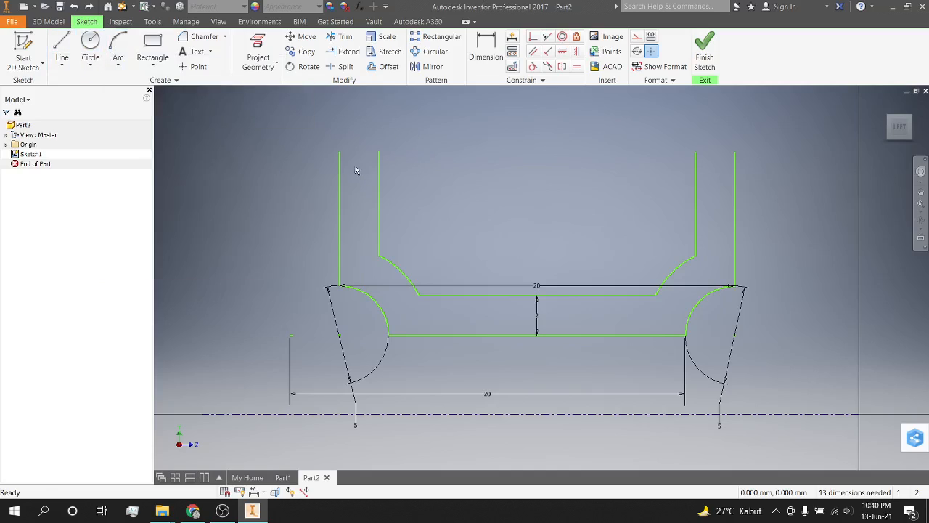
left_click(61, 48)
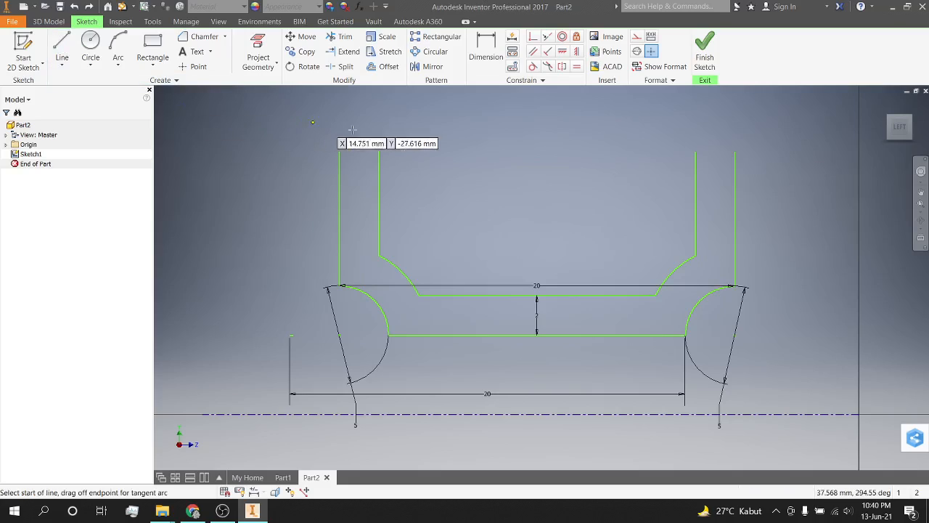
left_click(339, 152)
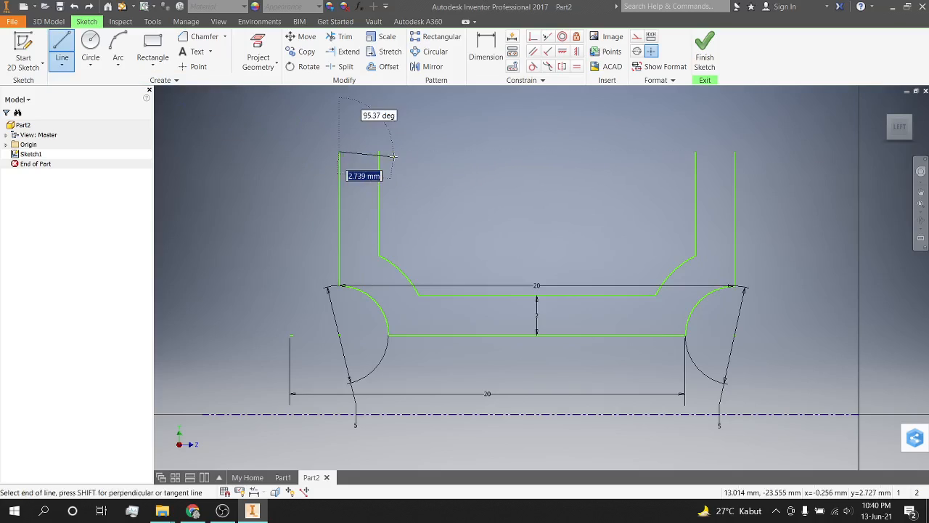
left_click(379, 152)
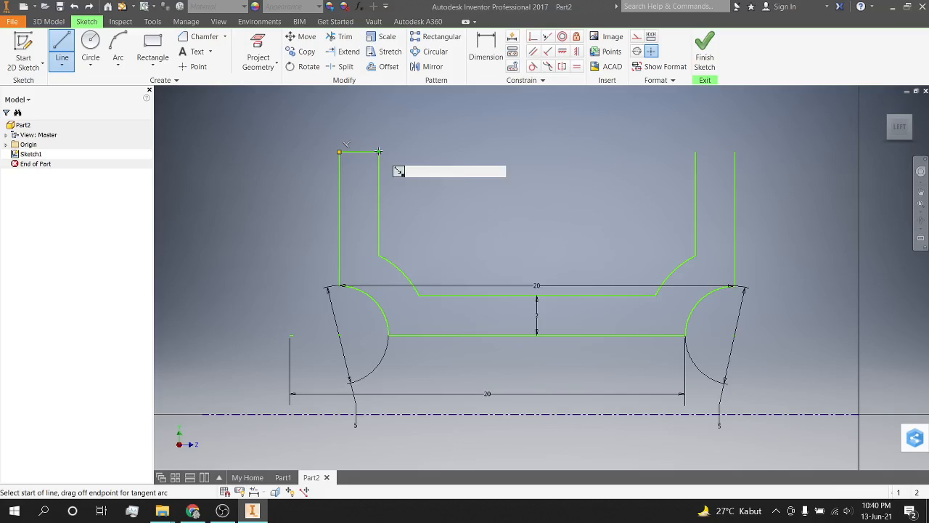
left_click(695, 153)
left_click(735, 152)
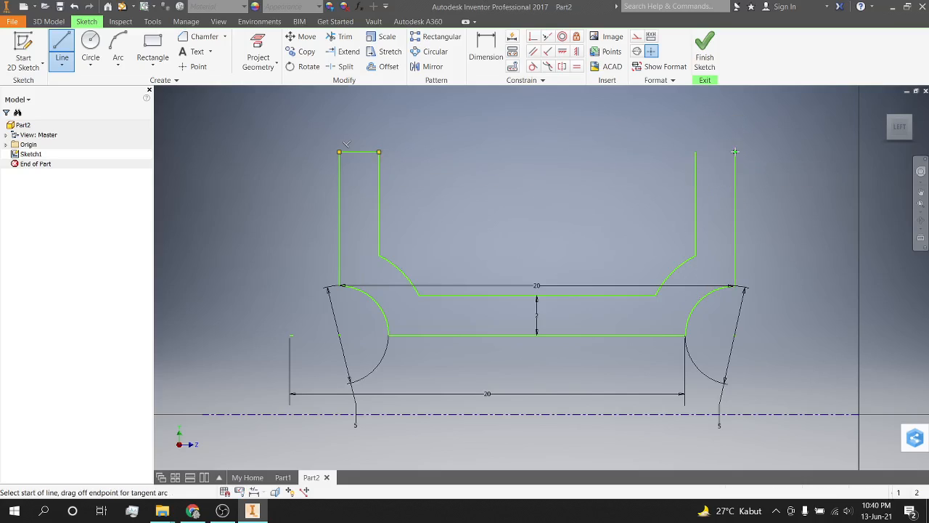
left_click(48, 21)
left_click(60, 42)
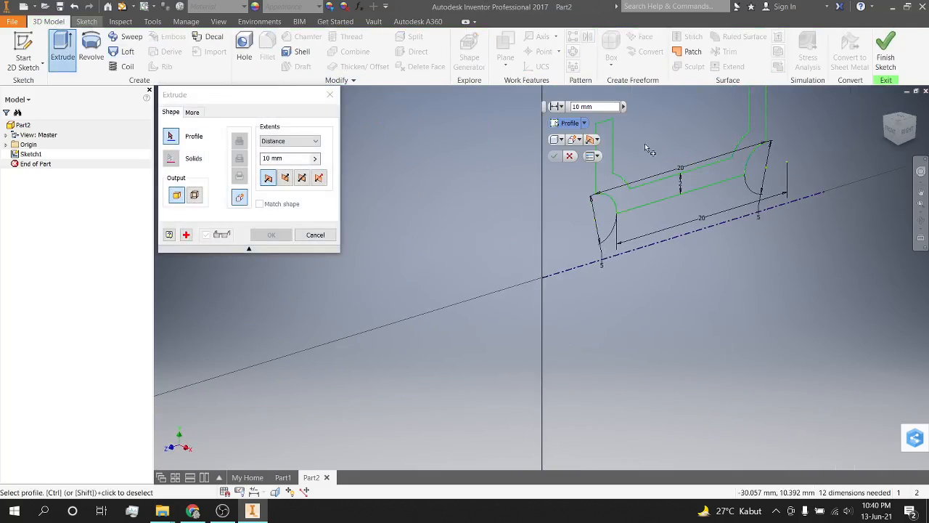
left_click(652, 190)
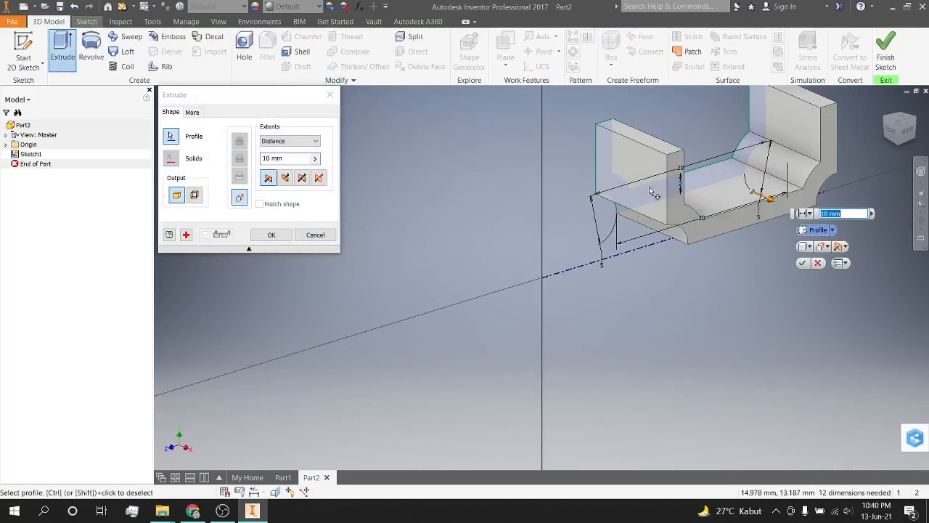
left_click(330, 94)
left_click(90, 50)
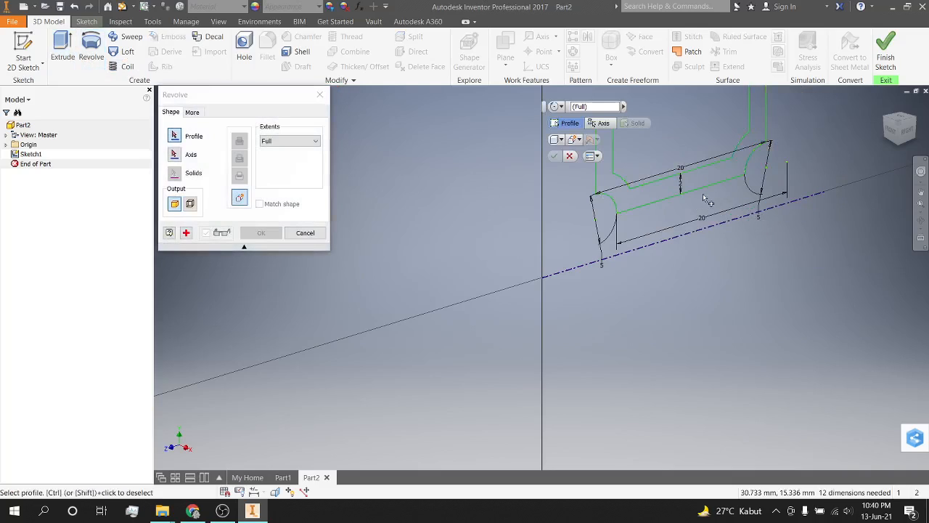
left_click(174, 154)
left_click(676, 236)
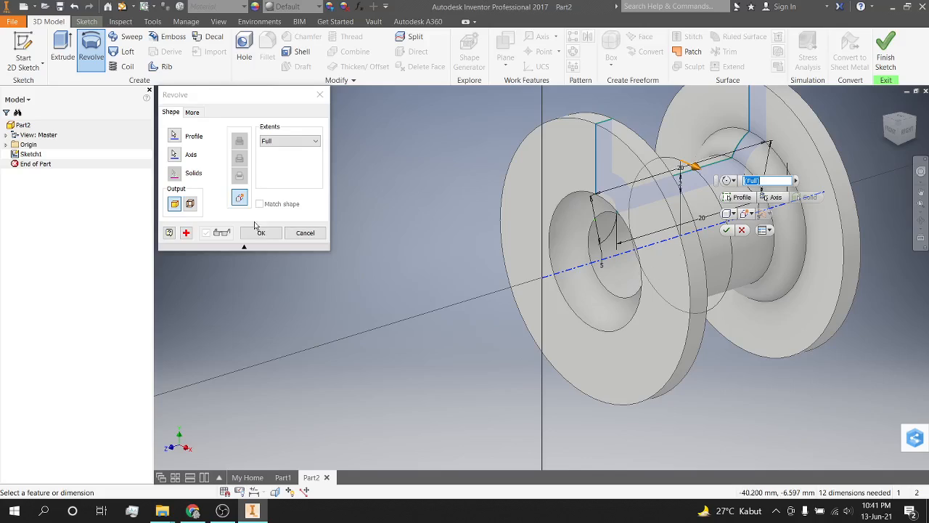
left_click(304, 232)
Revolve the closed profile through a full turn around the dash-dot centerline as a solid.
mouse_move(684, 267)
middle_mouse_down()
mouse_move(649, 300)
mouse_move(452, 343)
middle_mouse_up()
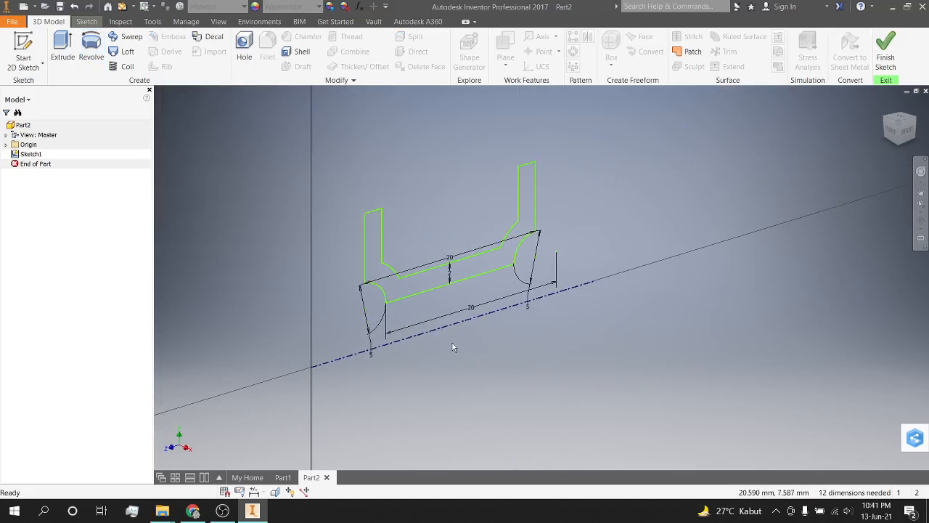
left_click(92, 51)
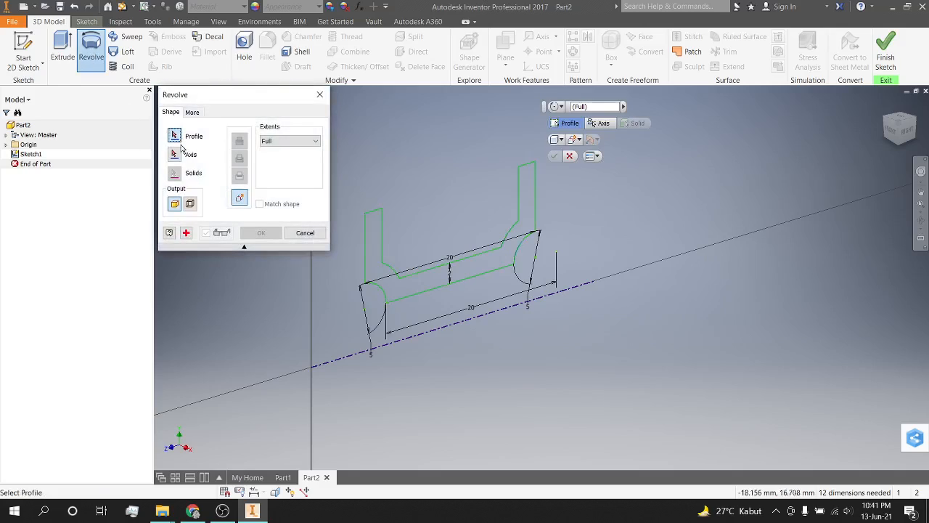
left_click(412, 291)
left_click(174, 154)
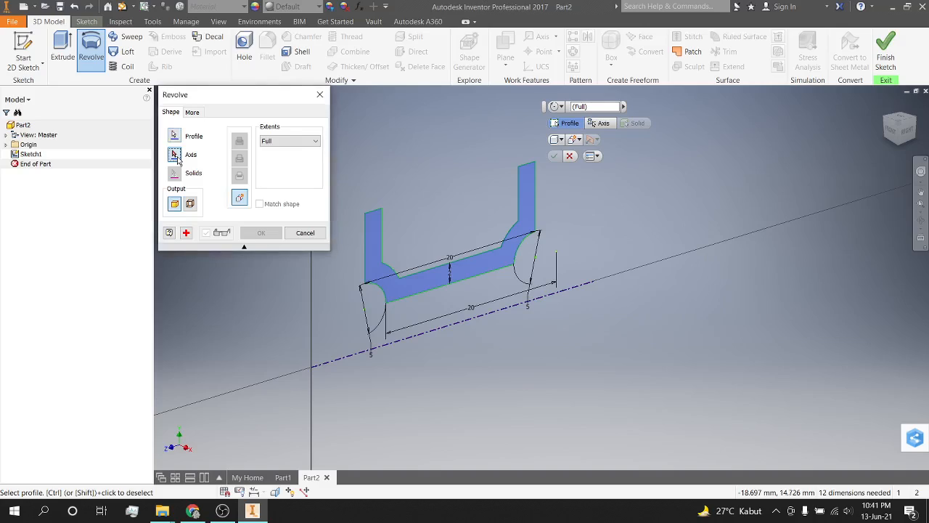
left_click(395, 343)
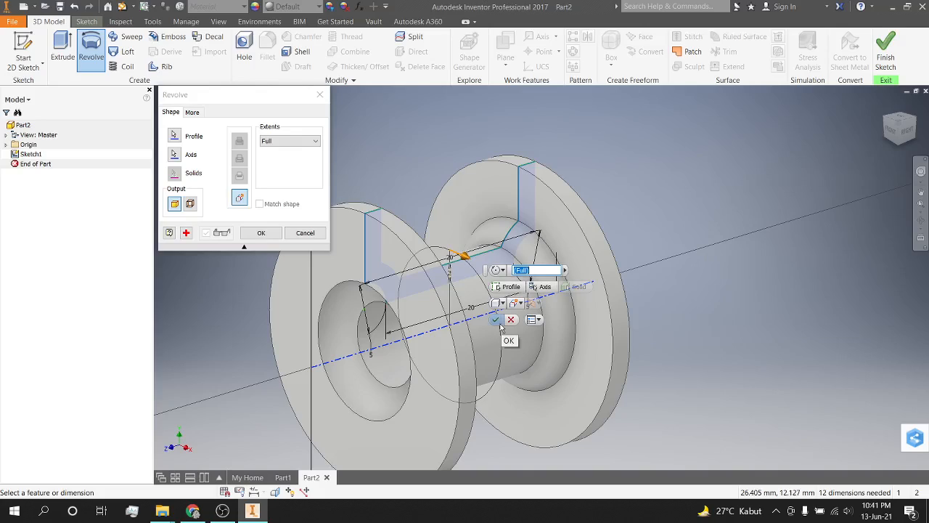
left_click(498, 323)
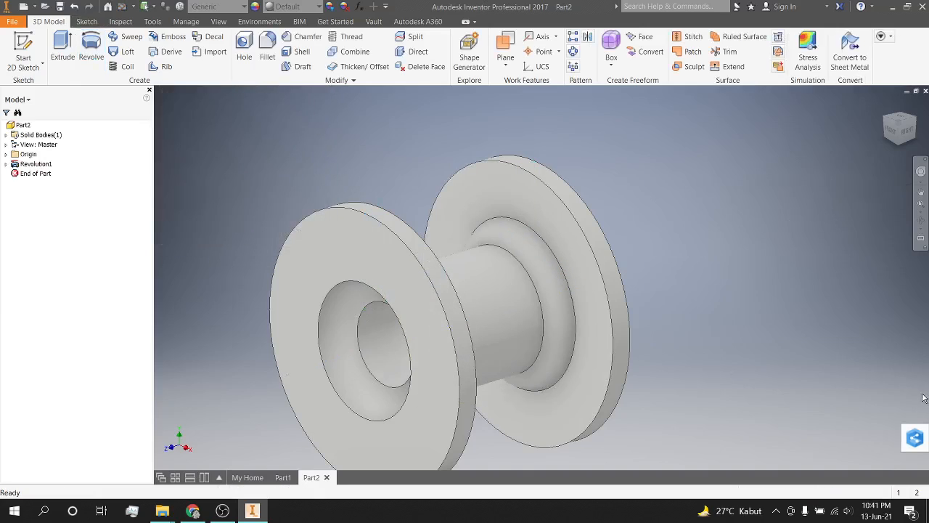
Open the sketch behind the revolved spool for editing.
middle_click_drag(854, 383, 554, 234, "shift")
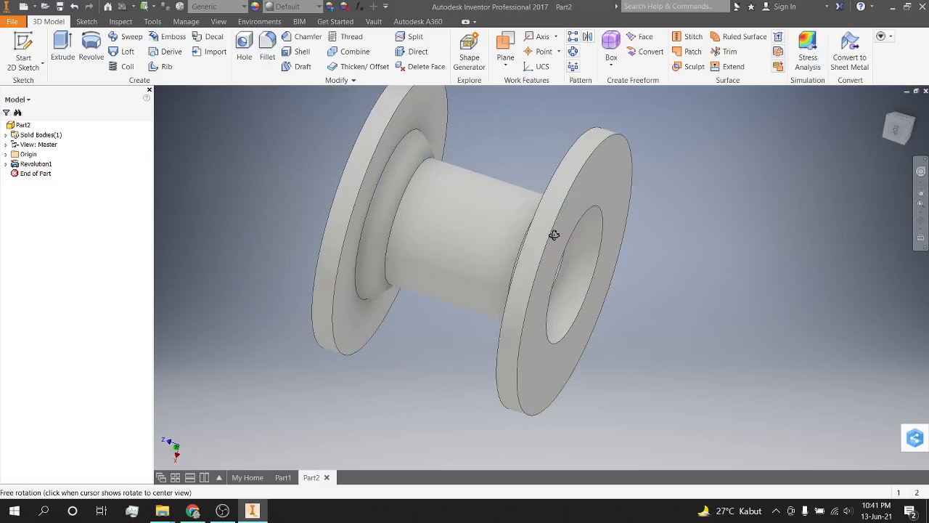
left_click(897, 132)
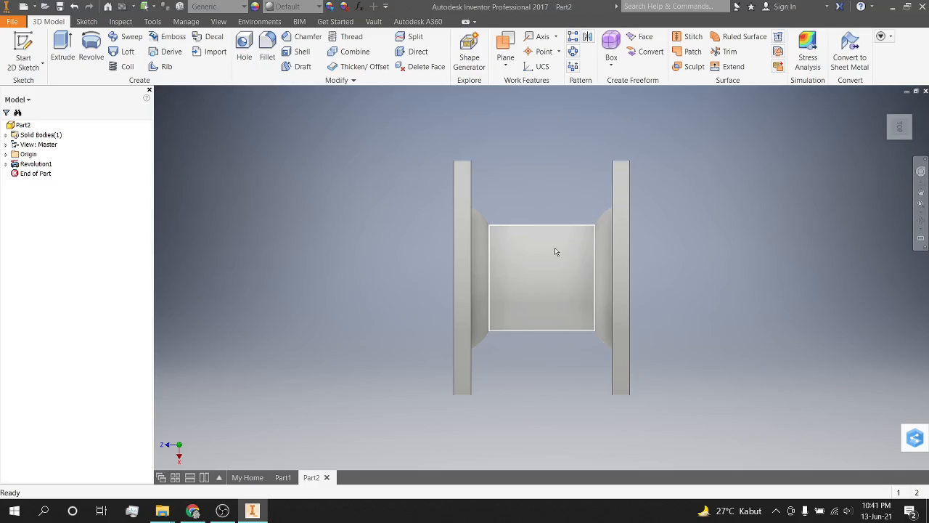
left_click(5, 164)
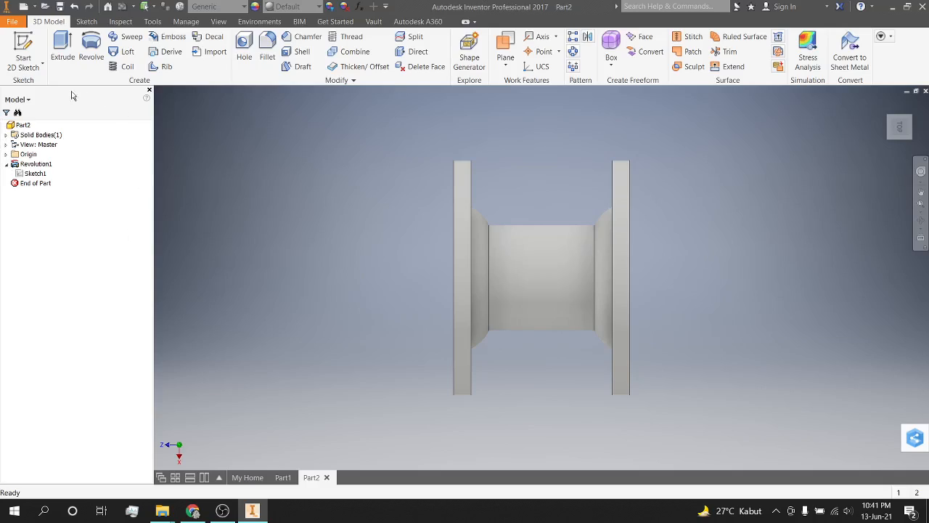
right_click(26, 178)
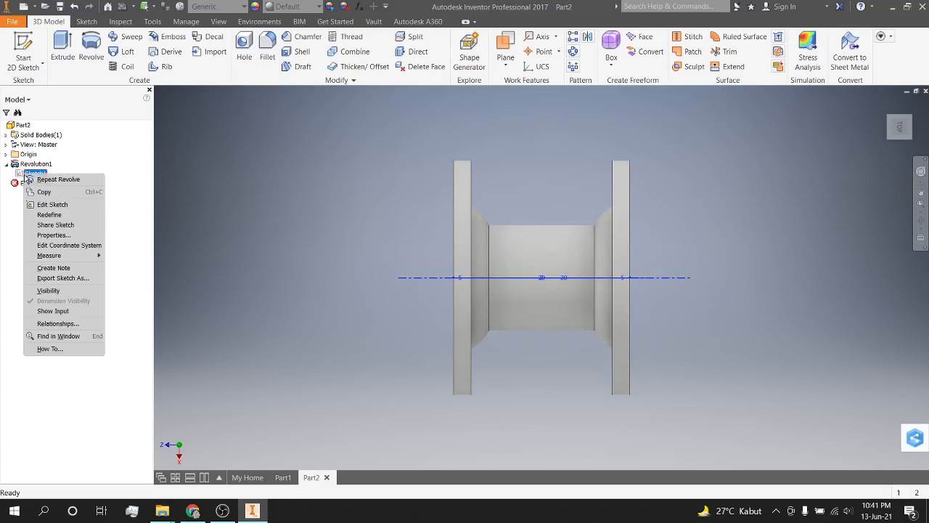
left_click(45, 206)
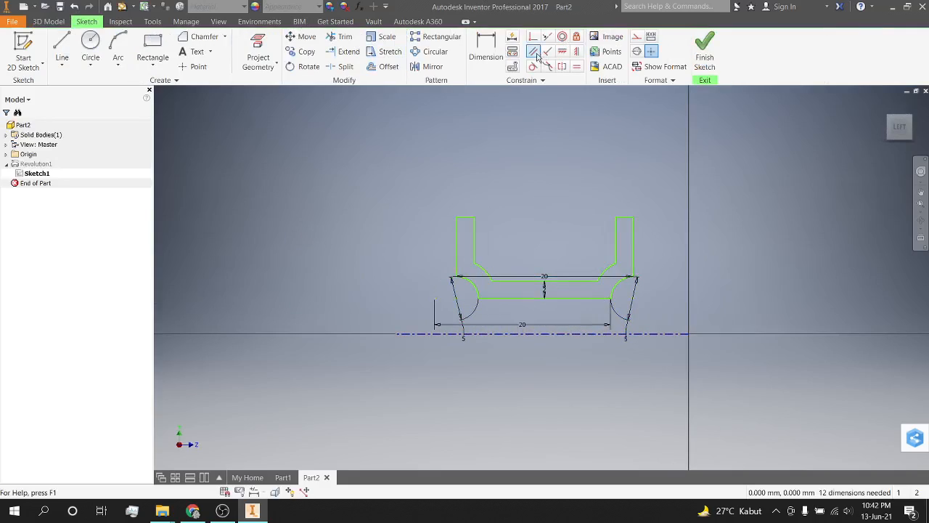
Add a diameter dimension between the profile's lower horizontal line and the centerline.
left_click(487, 52)
left_click(538, 324)
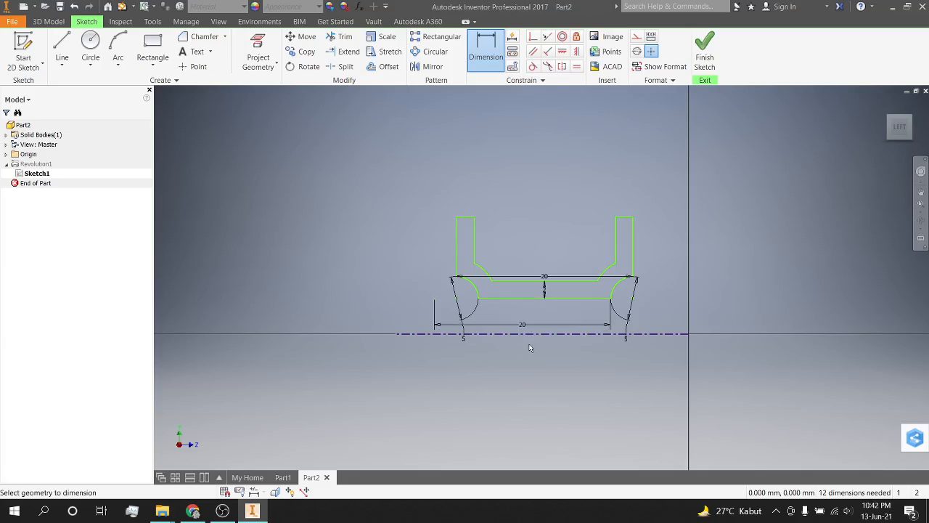
left_click(538, 298)
left_click(544, 334)
left_click(274, 342)
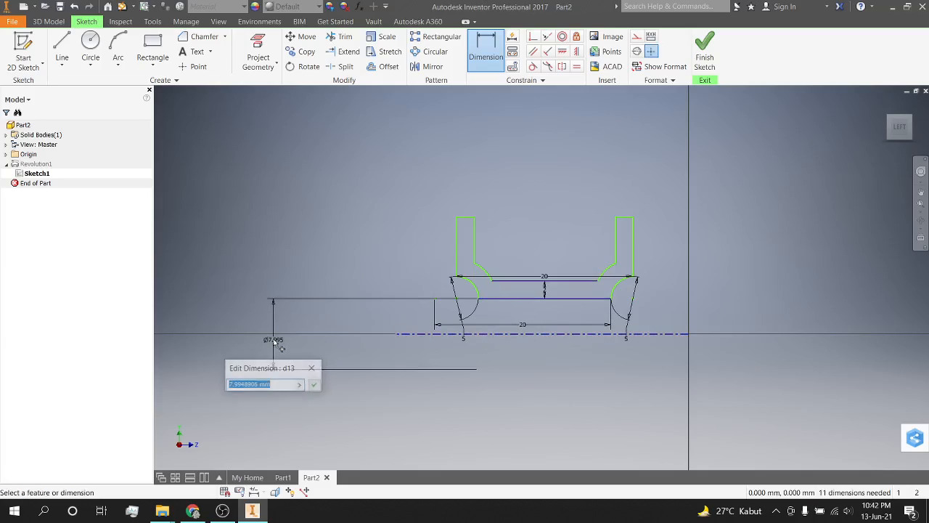
left_click(316, 385)
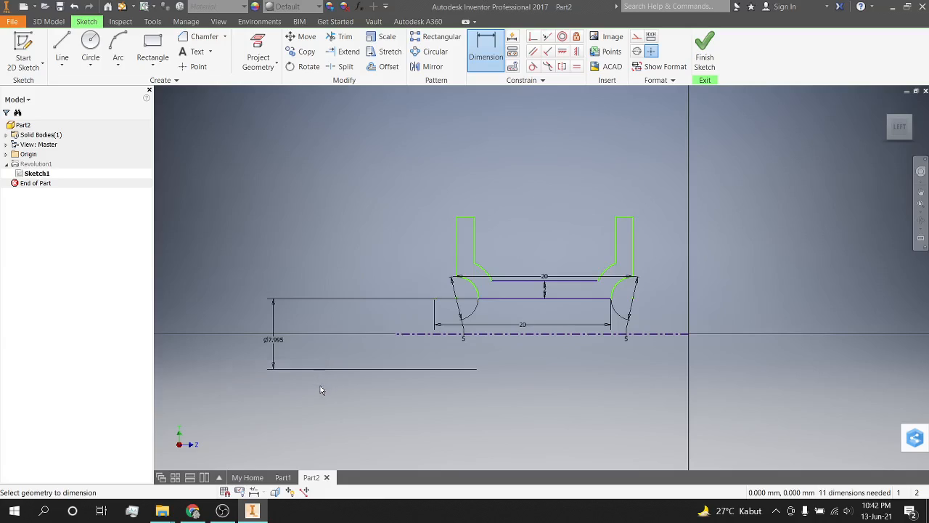
Set the diameter dimension of the profile's lower line to 10 mm.
double_click(274, 341)
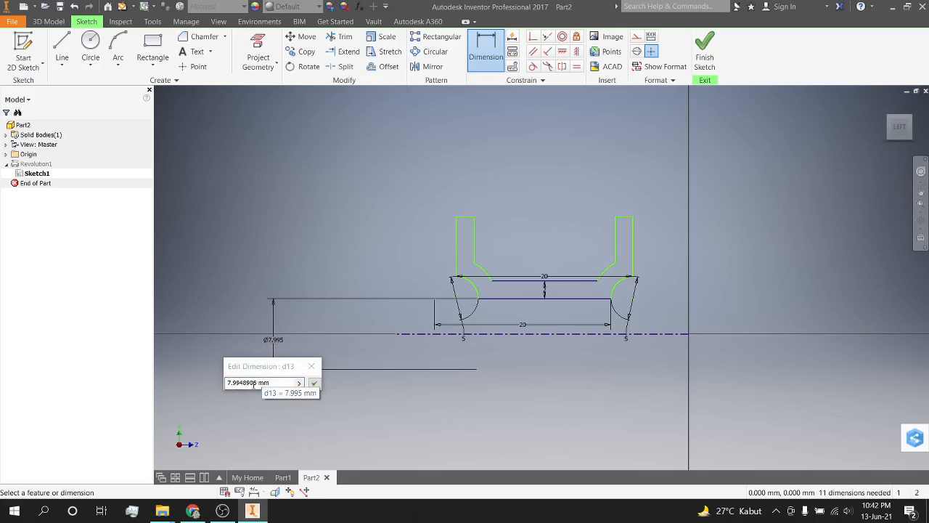
left_click_drag(256, 384, 219, 386)
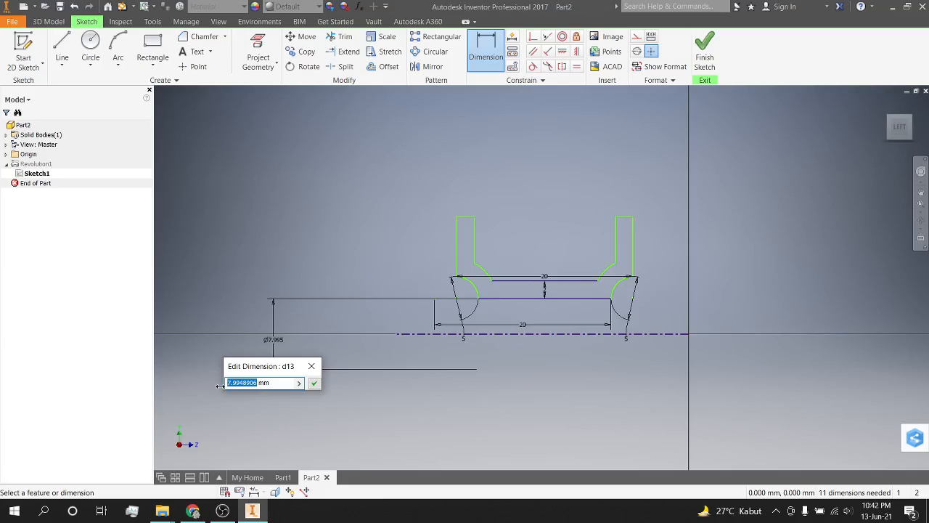
type("10")
left_click(314, 383)
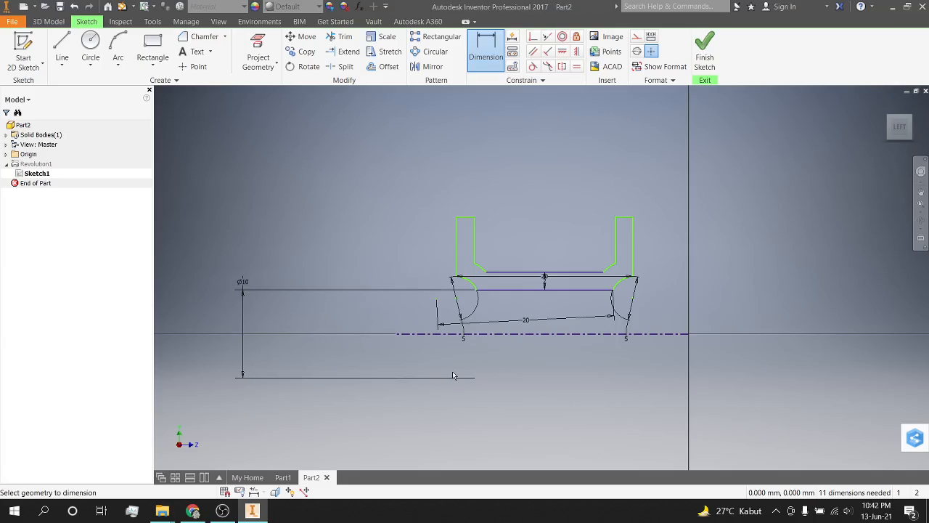
Set the diameter dimension of the profile's lower line to 20 mm and finish the sketch to update the revolved solid.
left_click(244, 281)
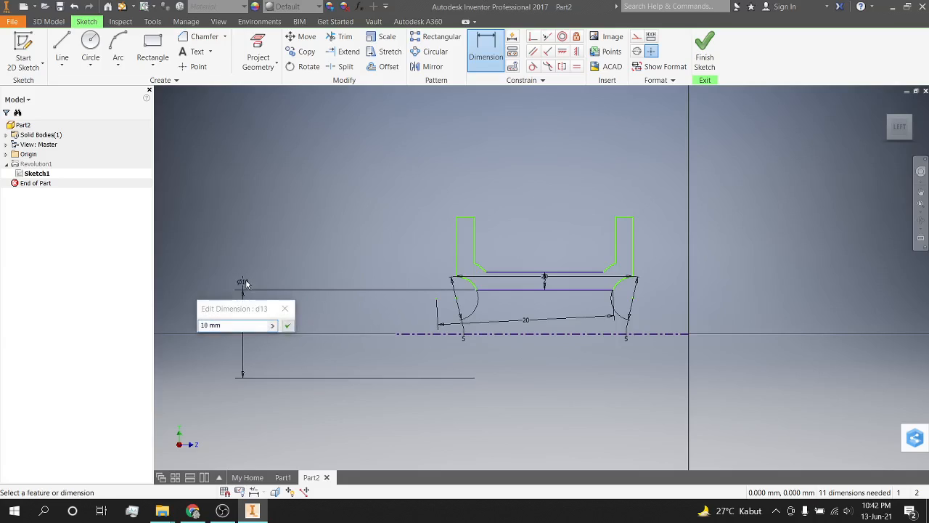
left_click(208, 325)
double_click(207, 325)
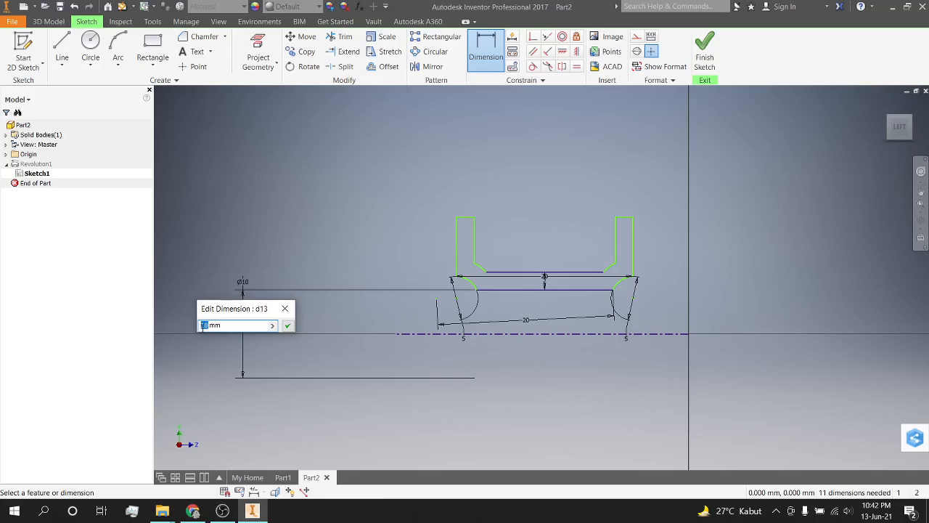
type("20")
key("Return")
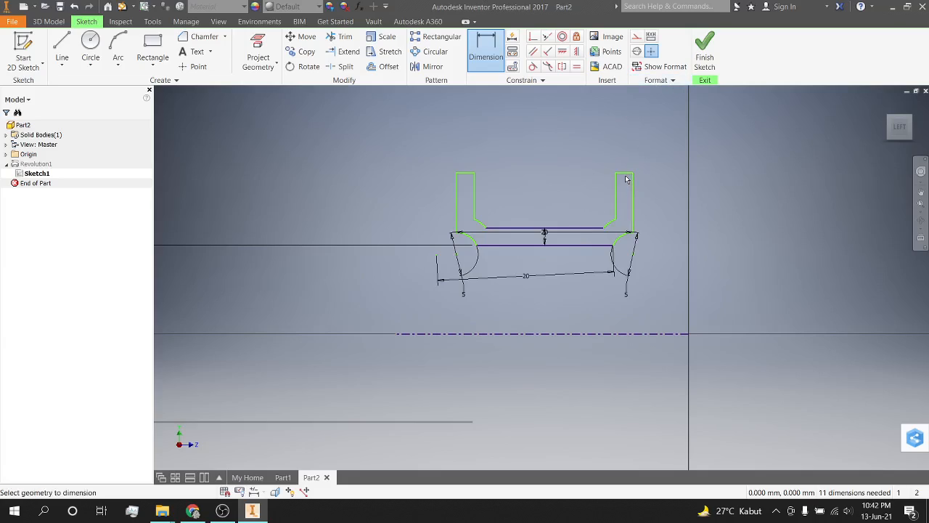
left_click(704, 53)
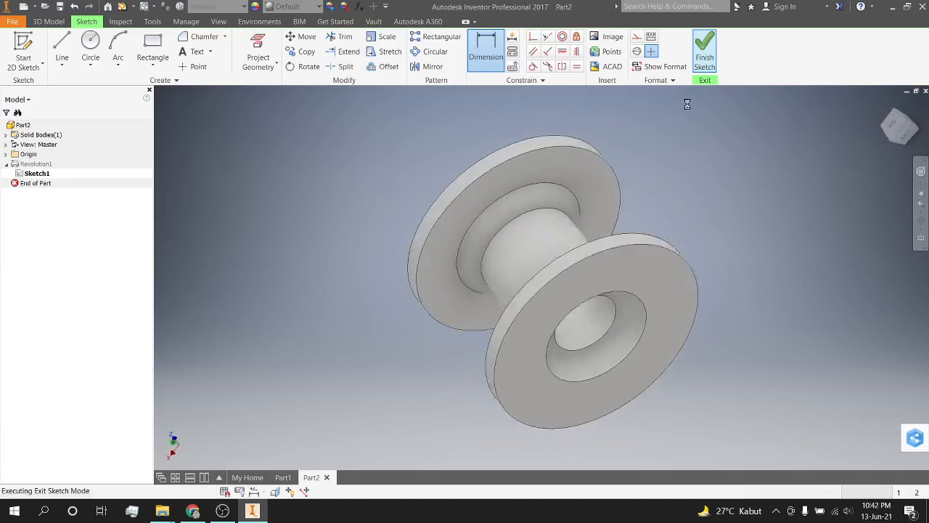
middle_click_drag(346, 338, 416, 286, "shift")
left_click(899, 130)
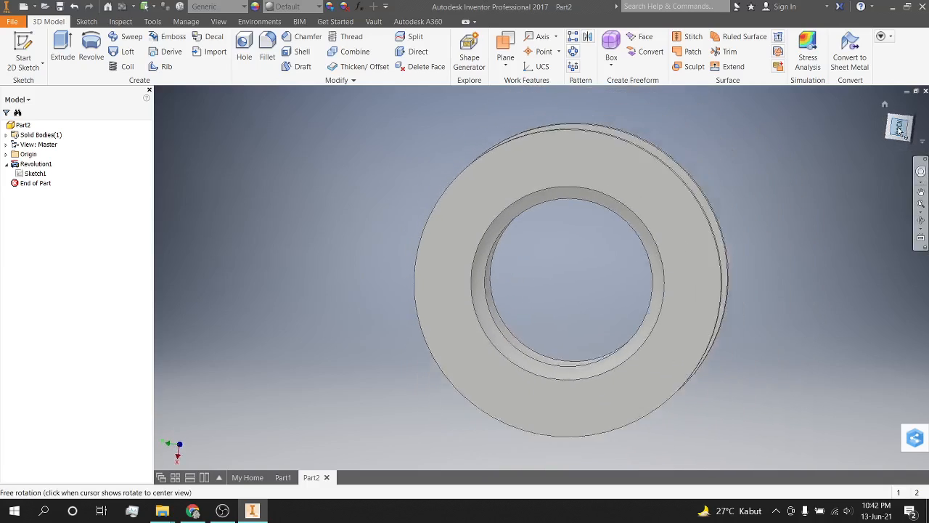
left_click(927, 119)
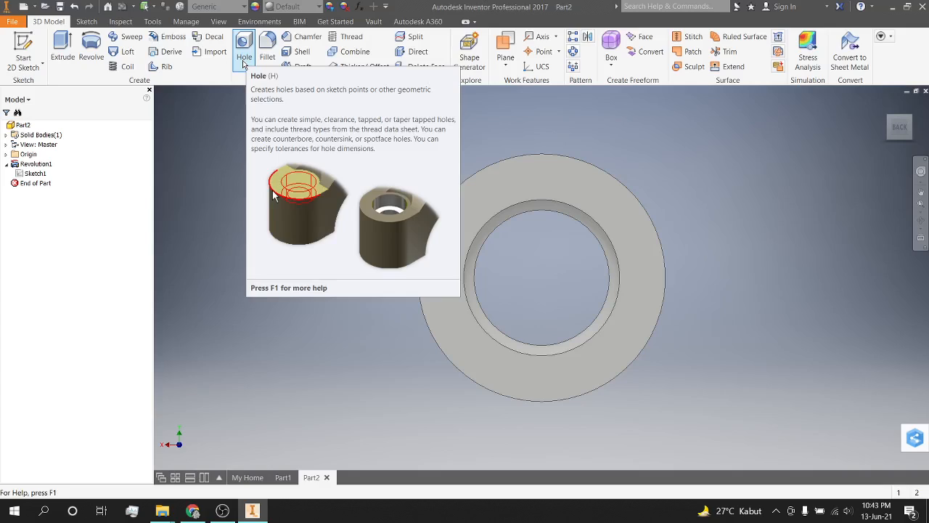
left_click(244, 64)
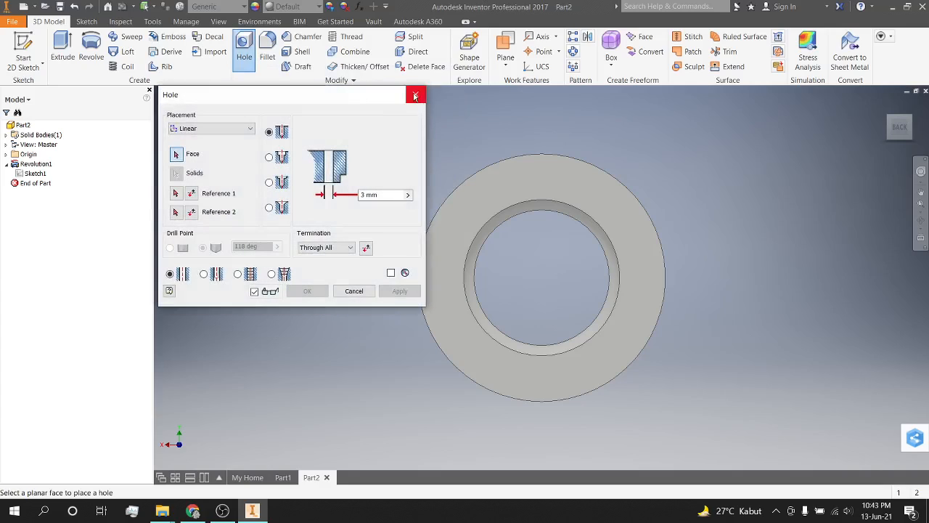
left_click(416, 96)
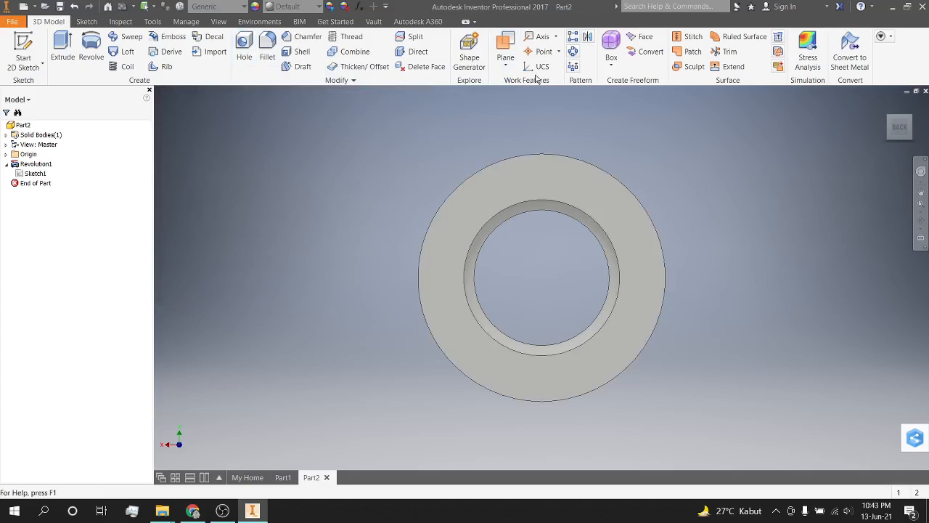
left_click(504, 60)
left_click(504, 60)
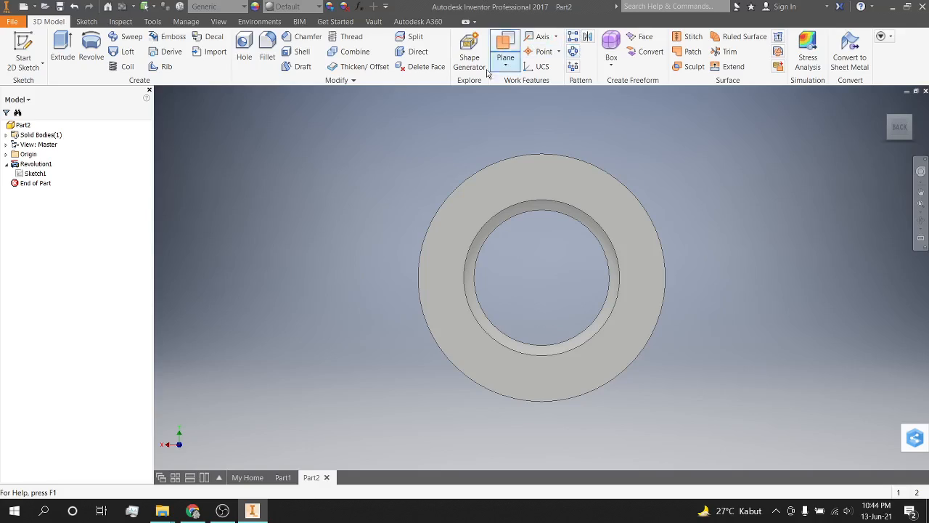
left_click(505, 47)
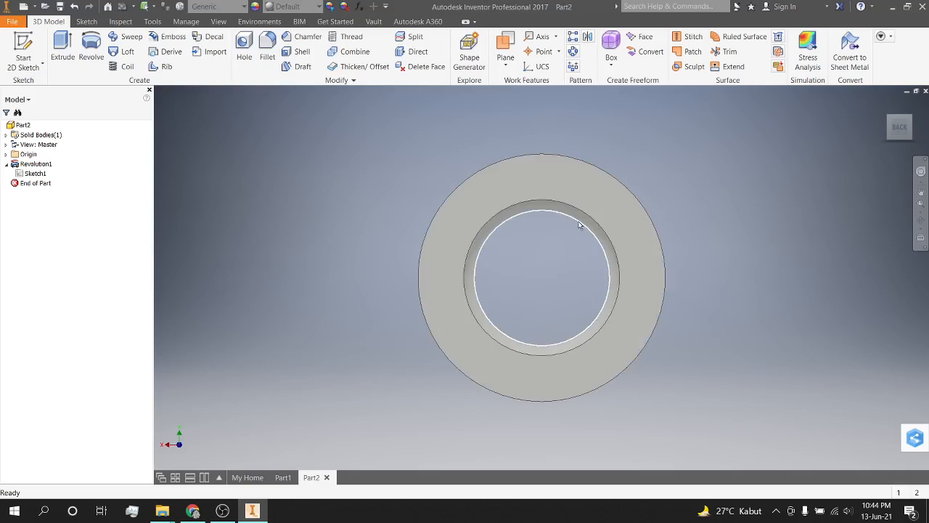
middle_click_drag(734, 207, 767, 174, "shift")
left_click(898, 129)
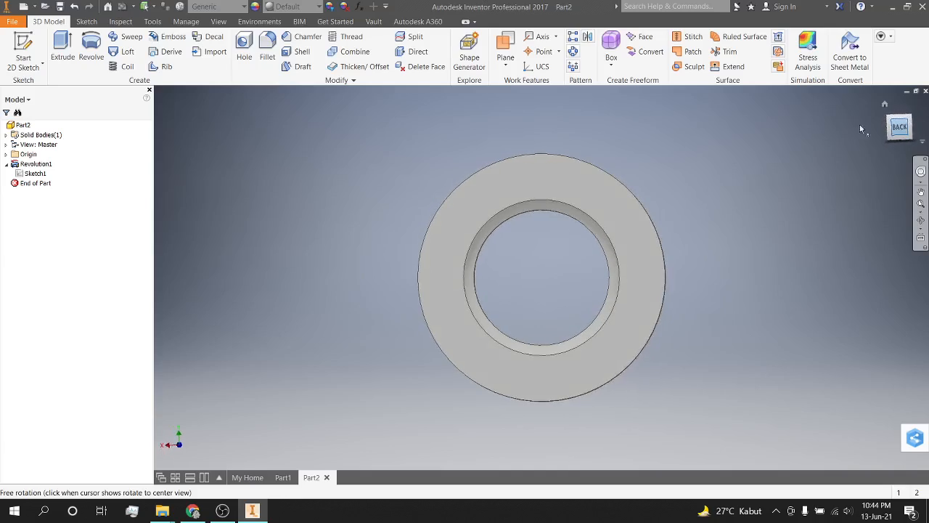
left_click(505, 62)
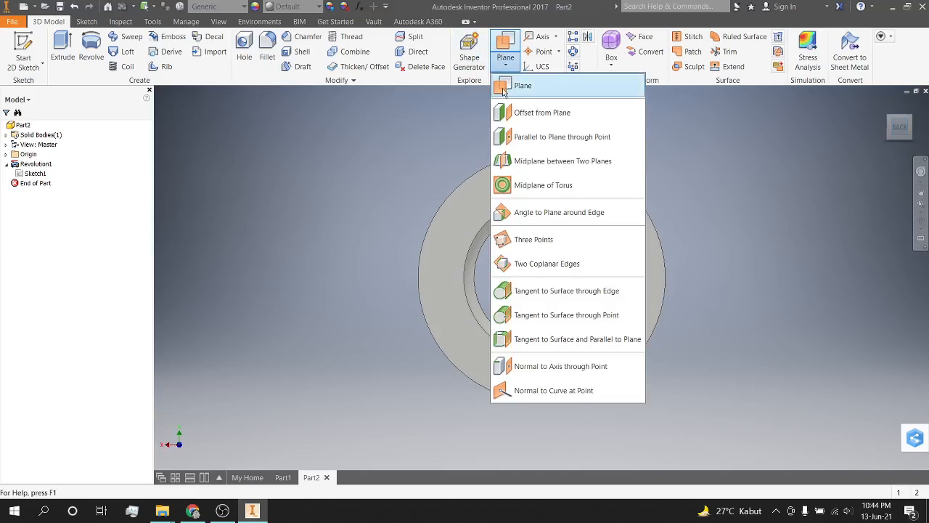
left_click(526, 90)
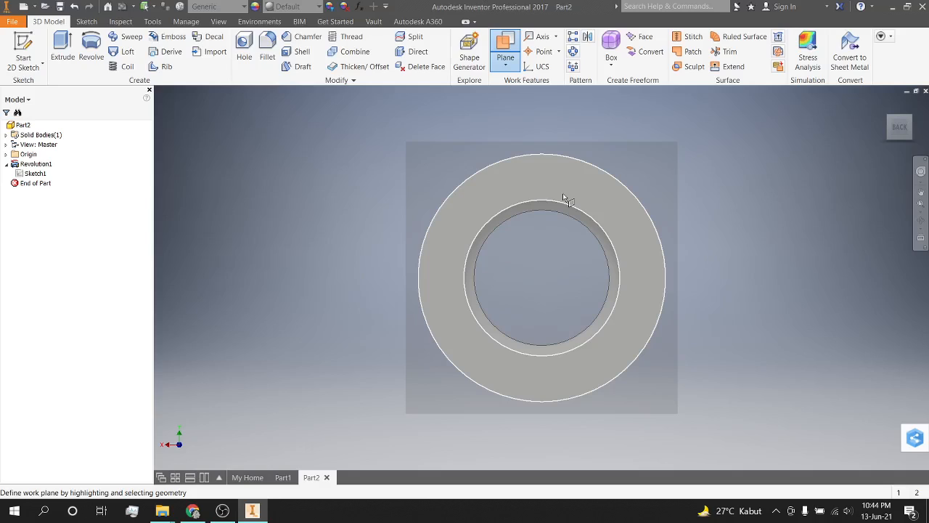
left_click(567, 200)
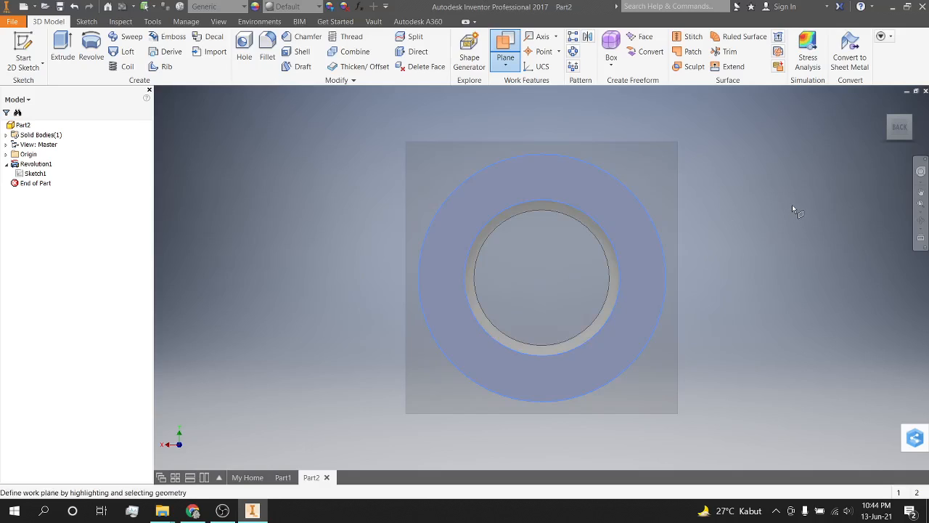
scroll(696, 209, "down", 1)
middle_click_drag(696, 209, 621, 248, "shift")
scroll(666, 211, "up", 2)
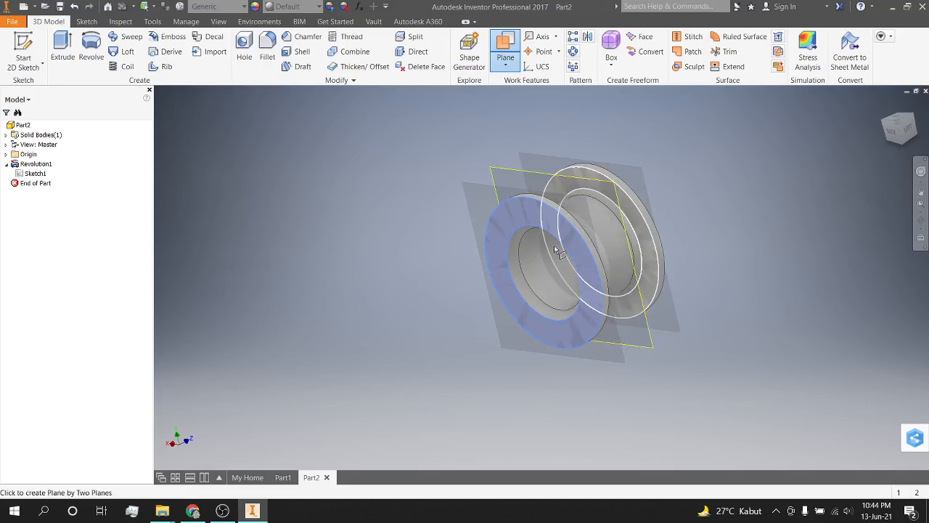
key("ctrl+z")
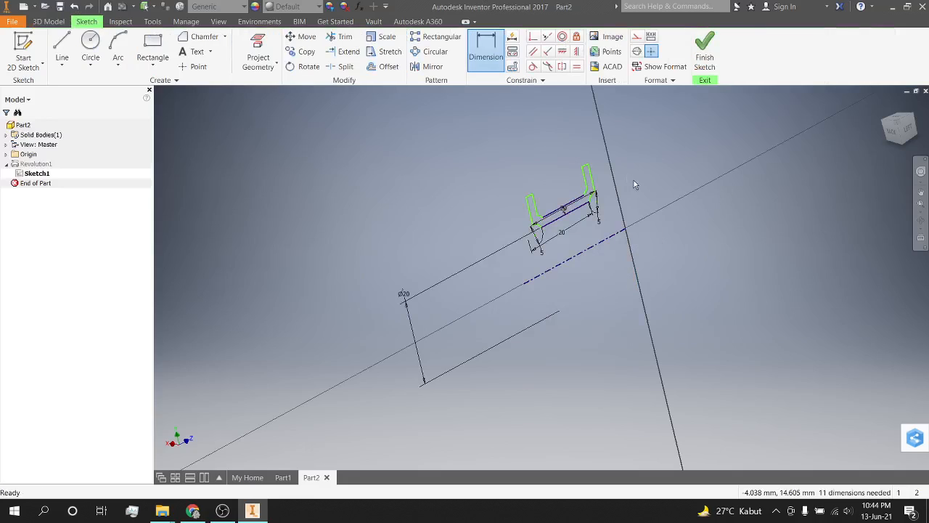
key("Escape")
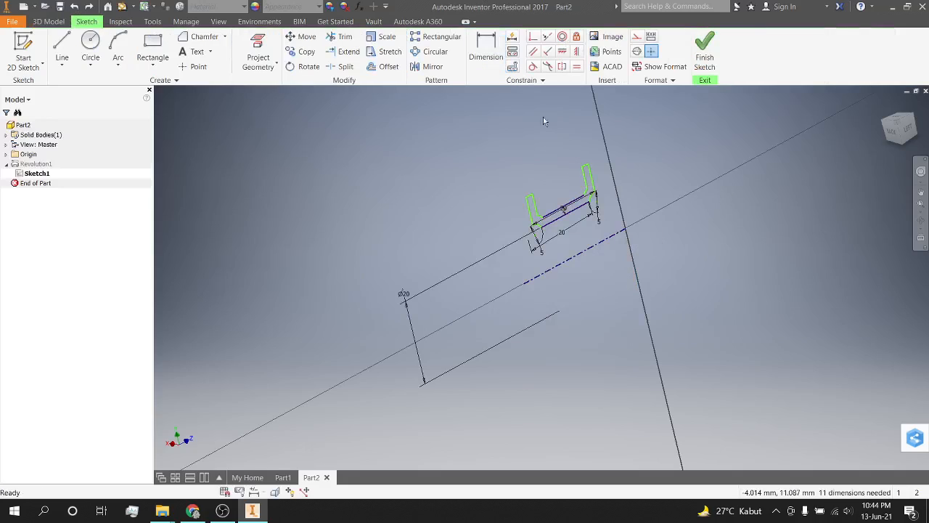
left_click(704, 50)
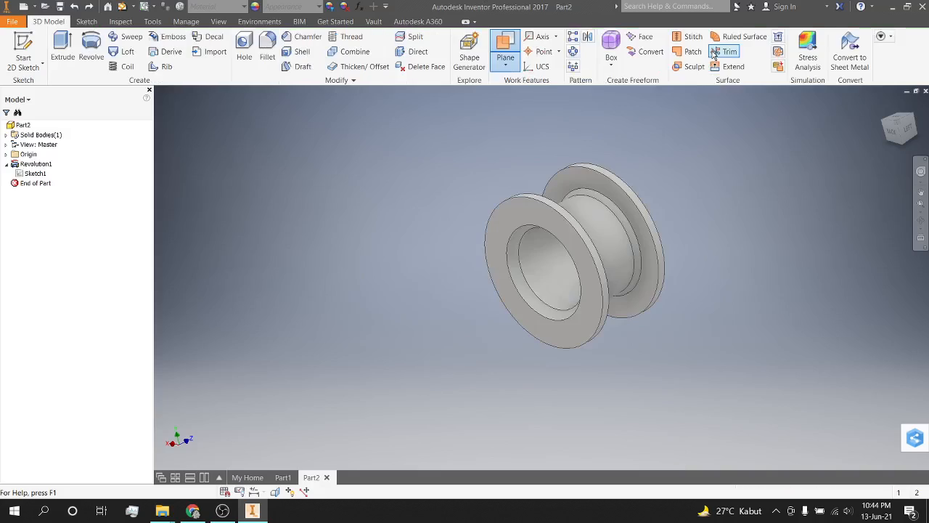
left_click(887, 131)
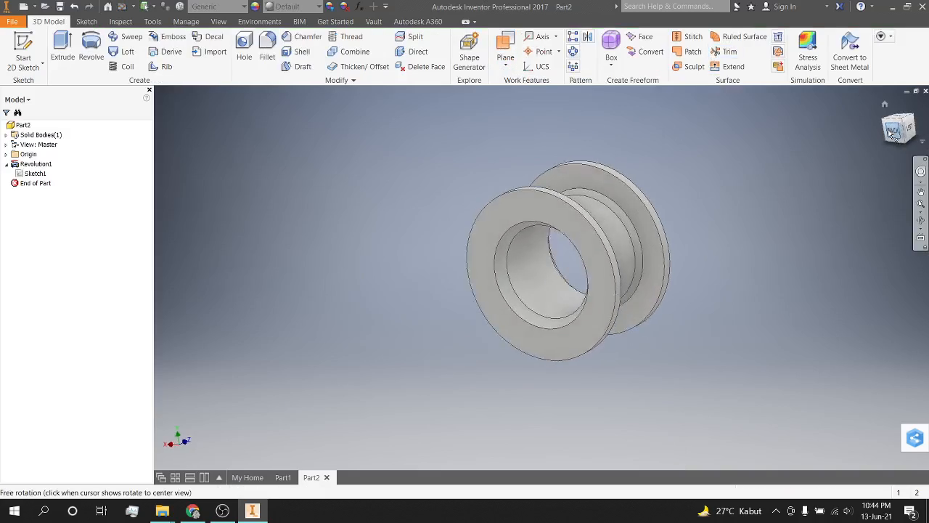
left_click(505, 66)
left_click(509, 82)
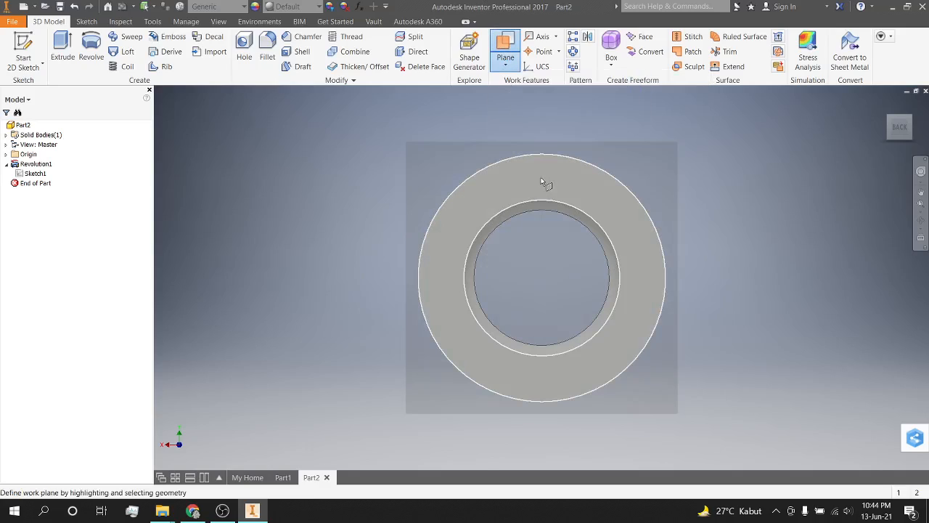
left_click(542, 179)
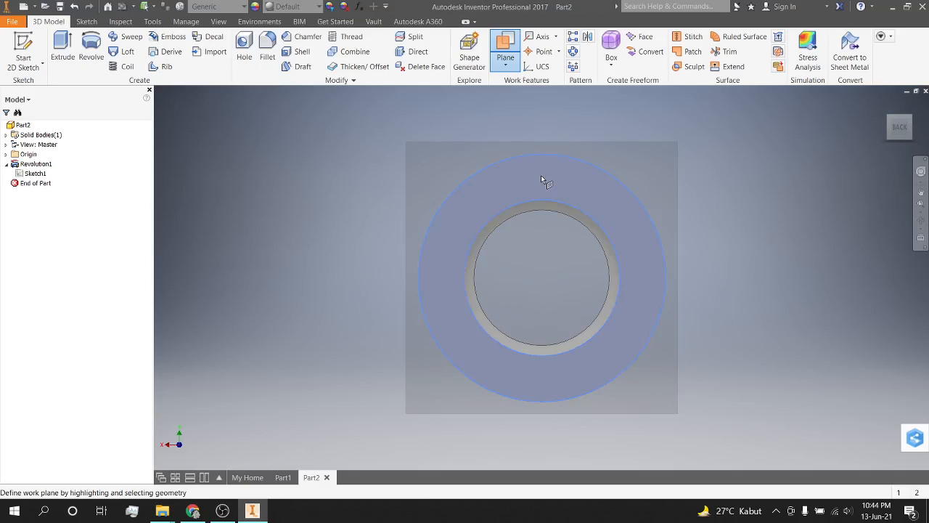
middle_click_drag(693, 214, 666, 239, "shift")
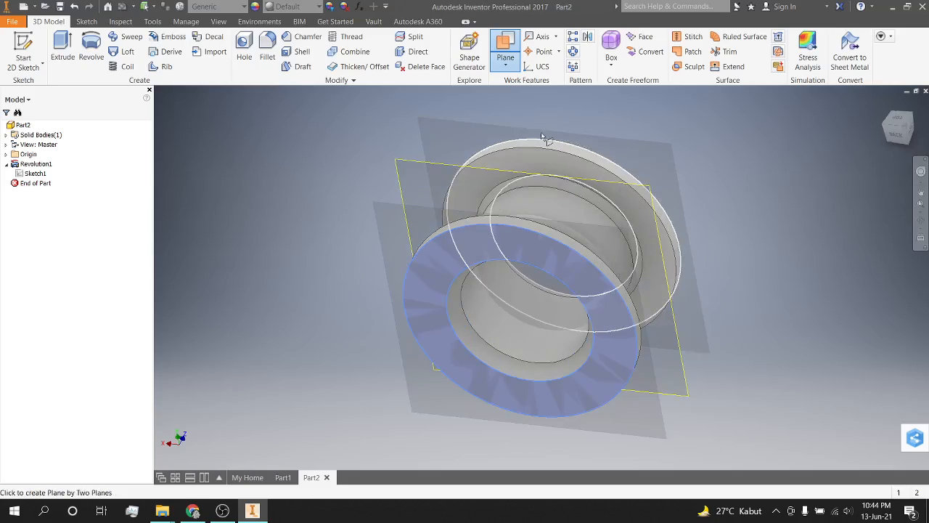
left_click(77, 7)
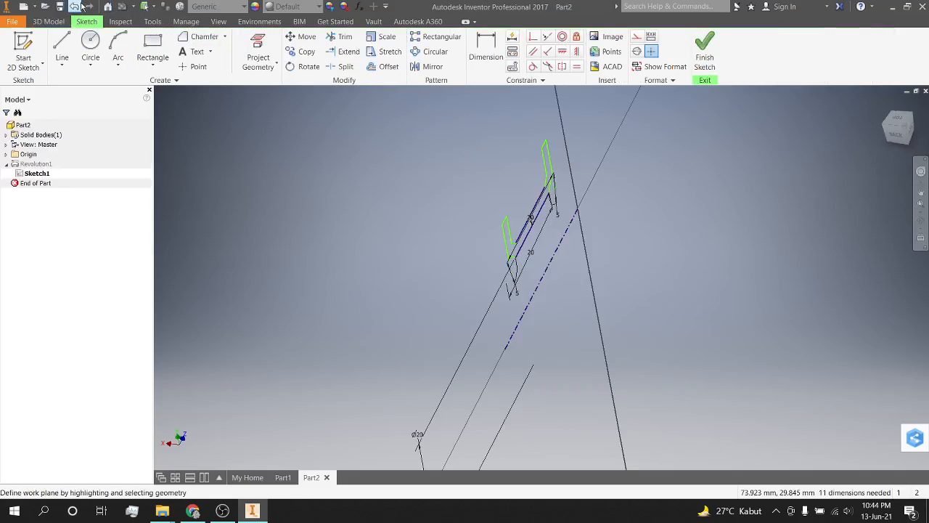
left_click(89, 7)
key("Escape")
Create a work plane midway between the front flange's outer face and the rear flange's inner face.
left_click(505, 64)
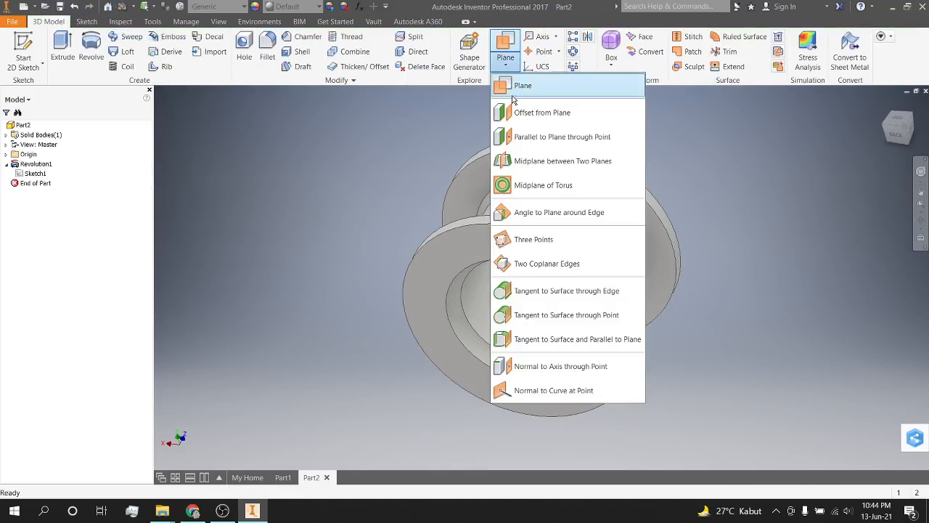
left_click(516, 87)
left_click(510, 244)
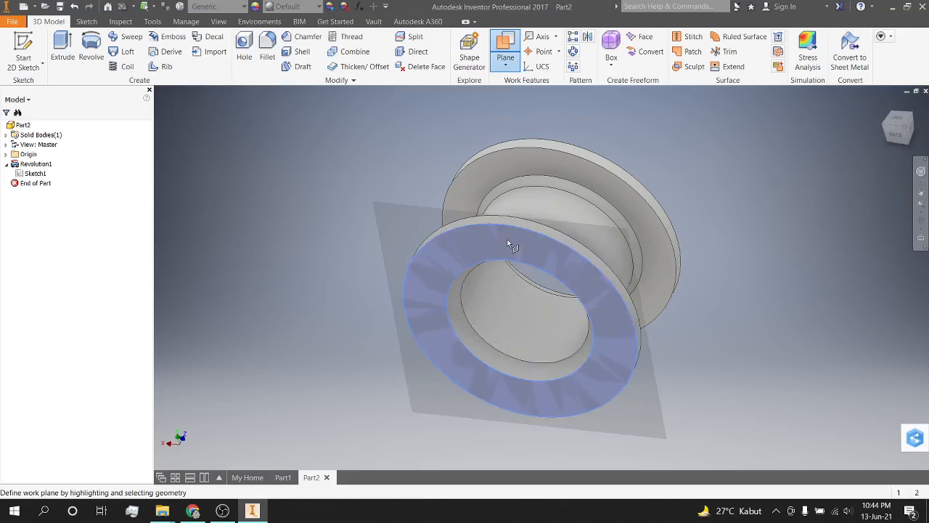
left_click(632, 216)
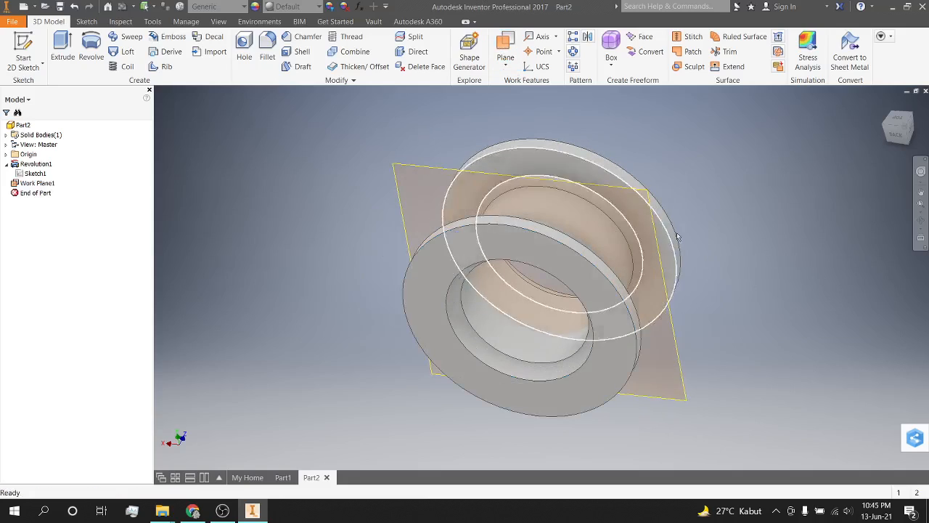
Turn off the visibility of the work plane between the flanges and undo the change.
middle_click_drag(762, 238, 809, 243, "shift")
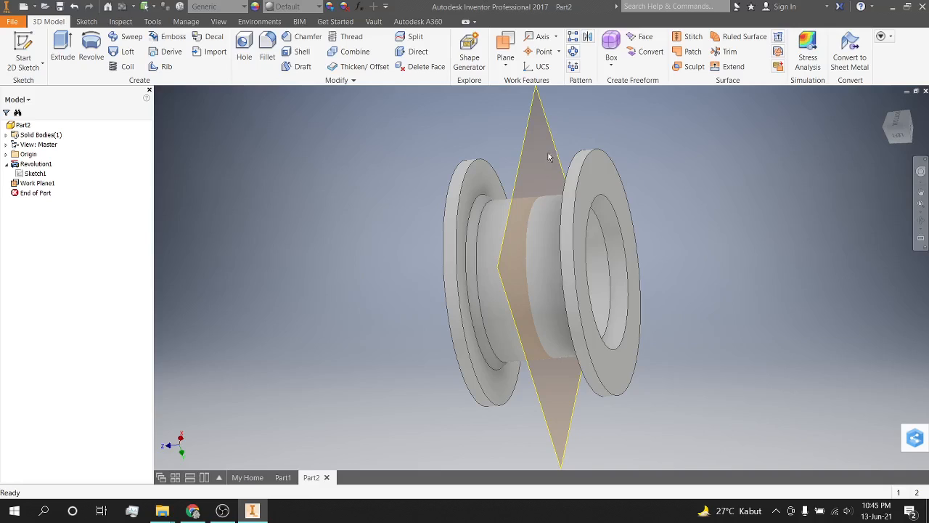
middle_click_drag(704, 208, 627, 166, "shift")
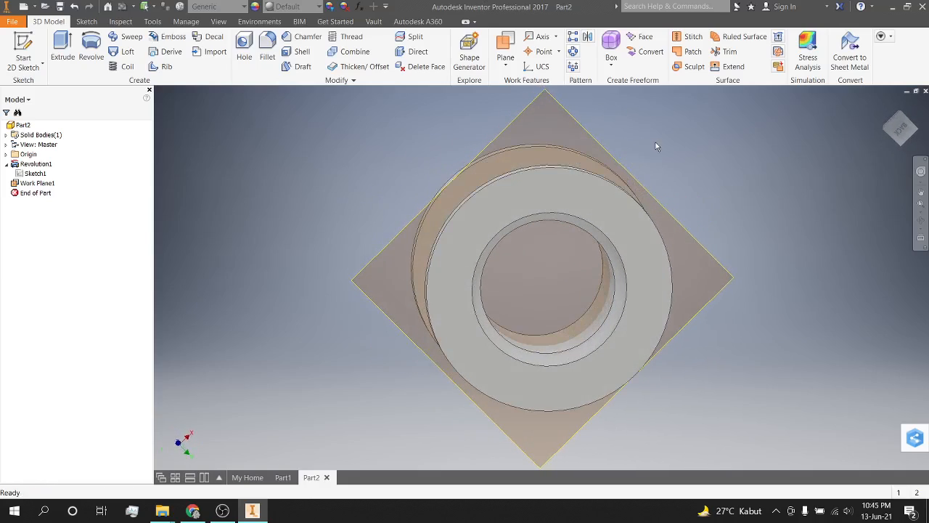
right_click(571, 117)
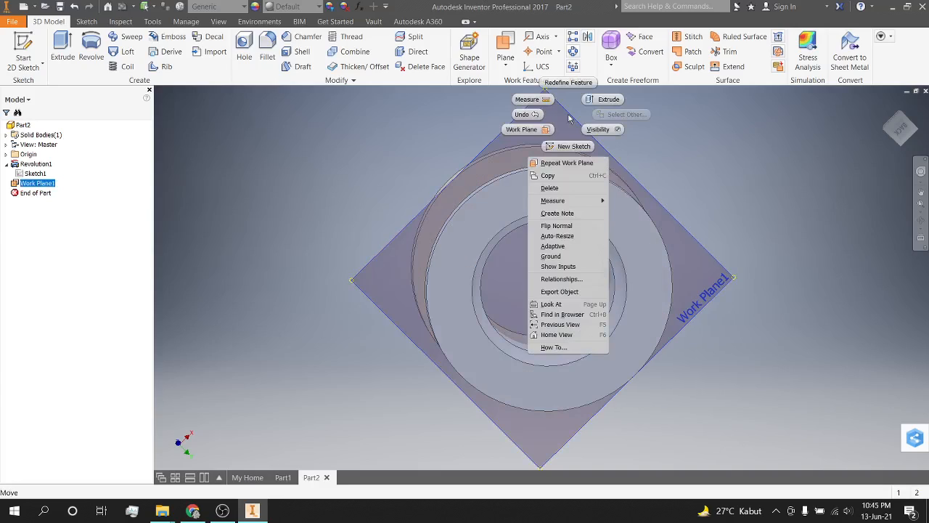
left_click(653, 154)
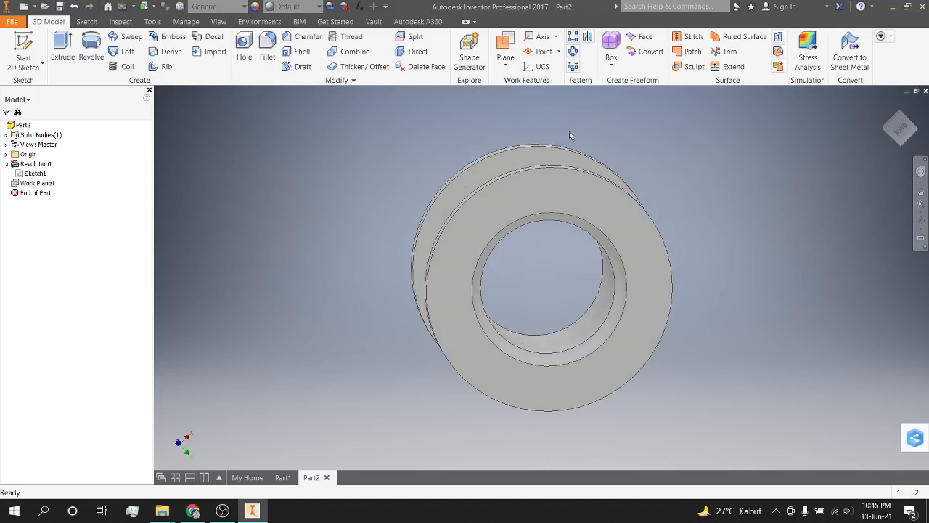
key("ctrl+z")
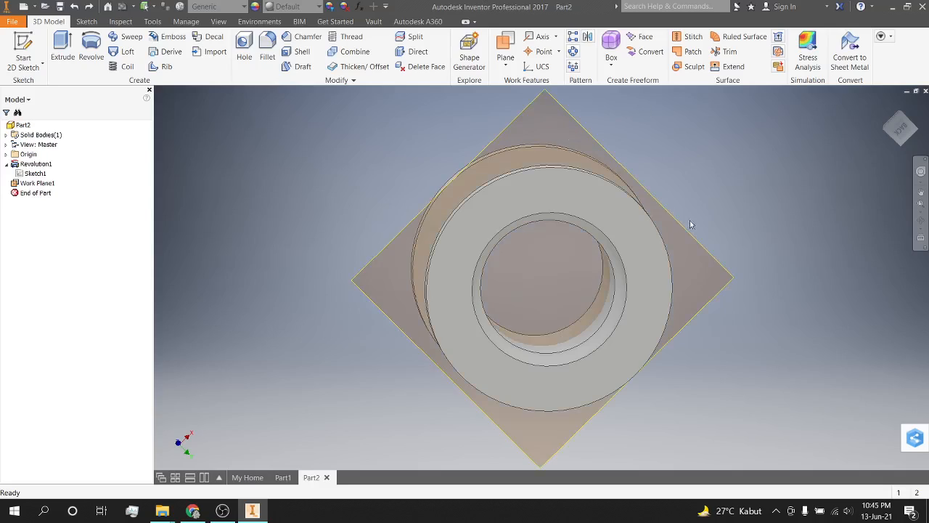
Hide the work plane between the two flanges.
left_click(735, 282)
right_click(736, 282)
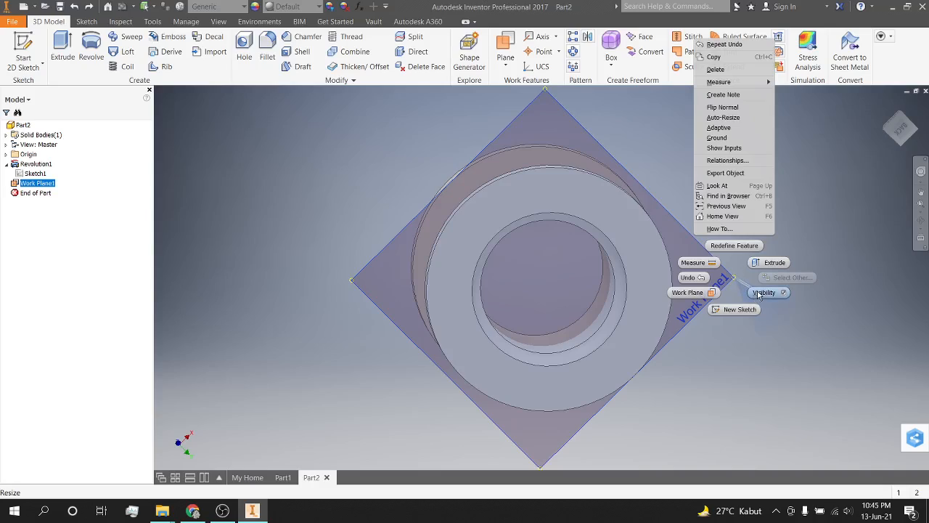
left_click(764, 292)
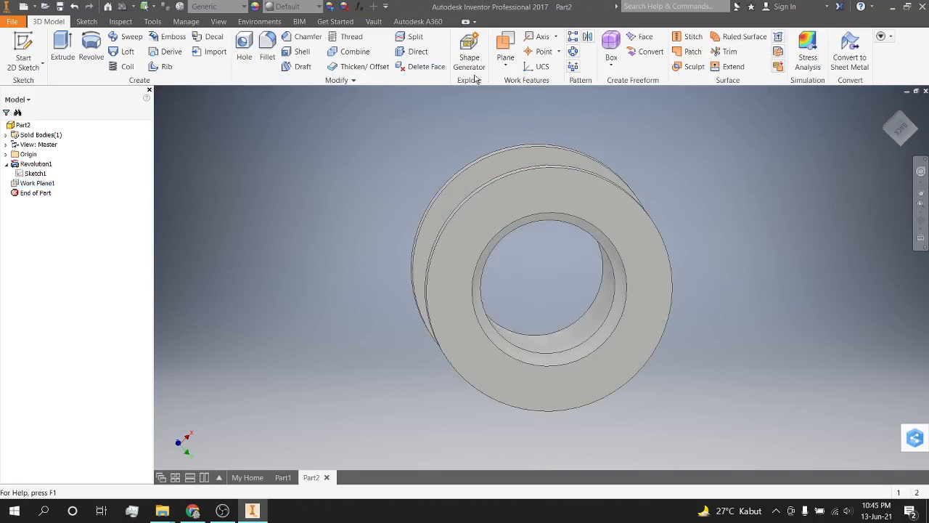
Create a second work plane at the front flange, parallel to its outer face.
left_click(510, 61)
left_click(516, 80)
left_click(549, 193)
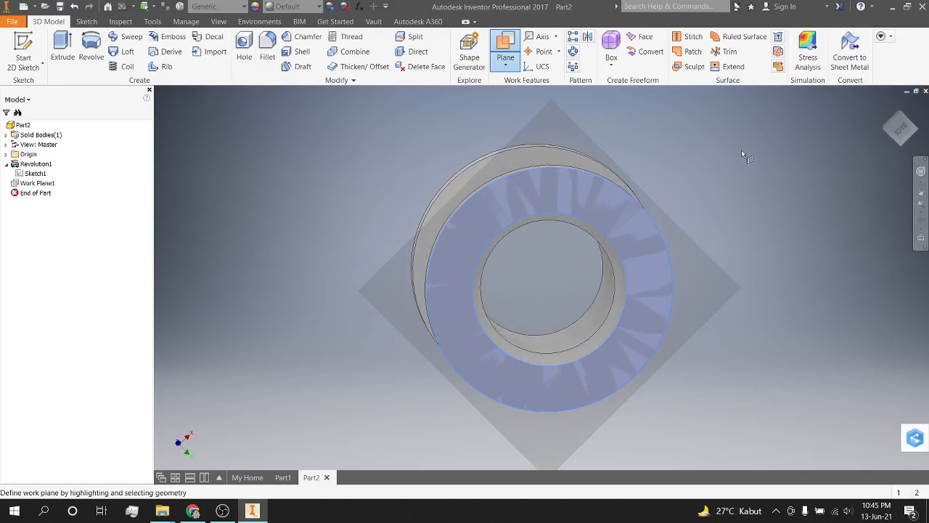
left_click(648, 270)
left_click(900, 128)
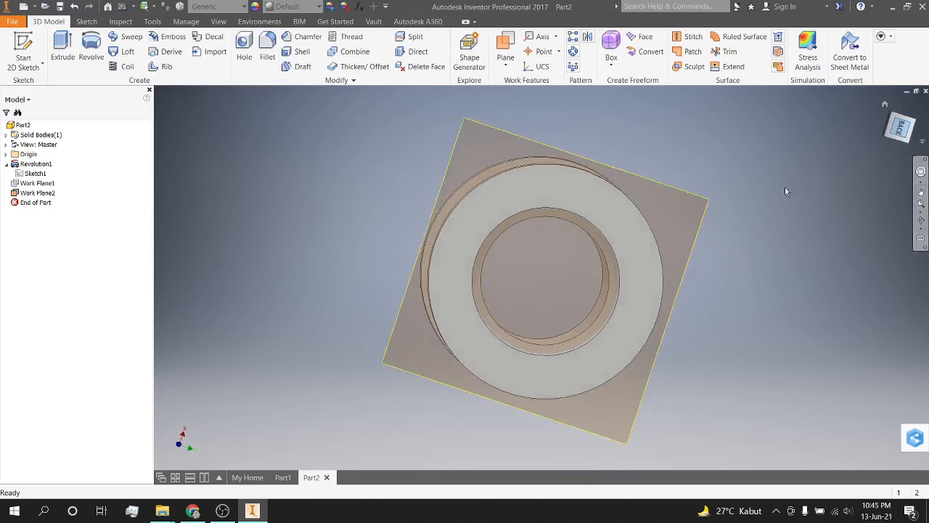
Start a new sketch on the second work plane, viewed square to the flange face.
left_click(667, 156)
right_click(666, 154)
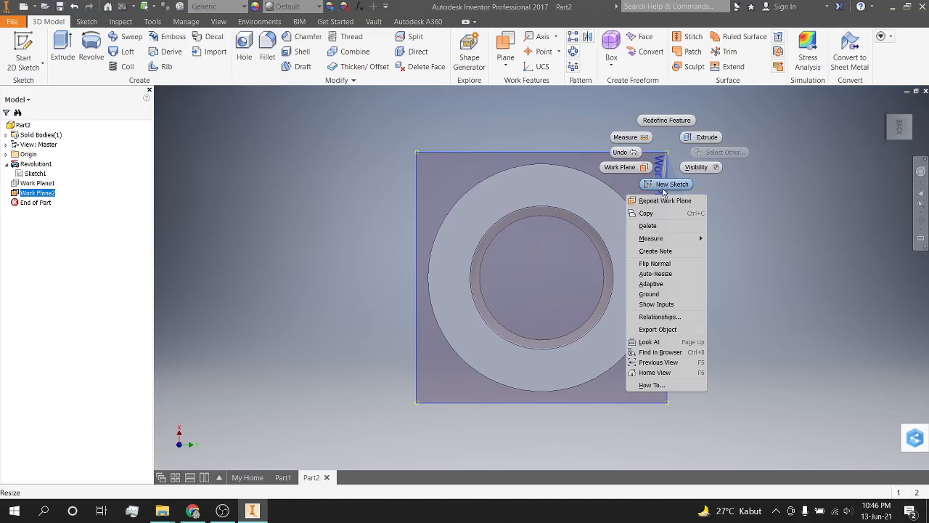
left_click(811, 195)
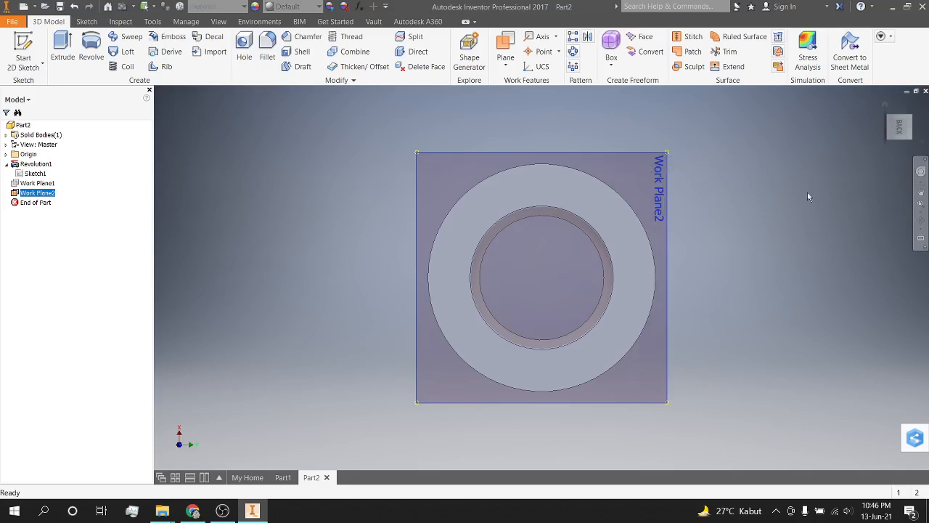
right_click(666, 153)
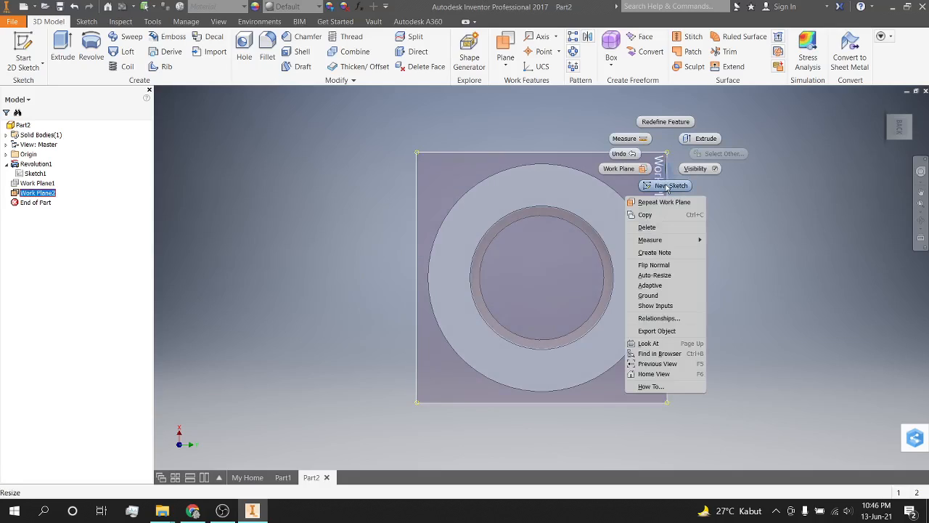
left_click(666, 186)
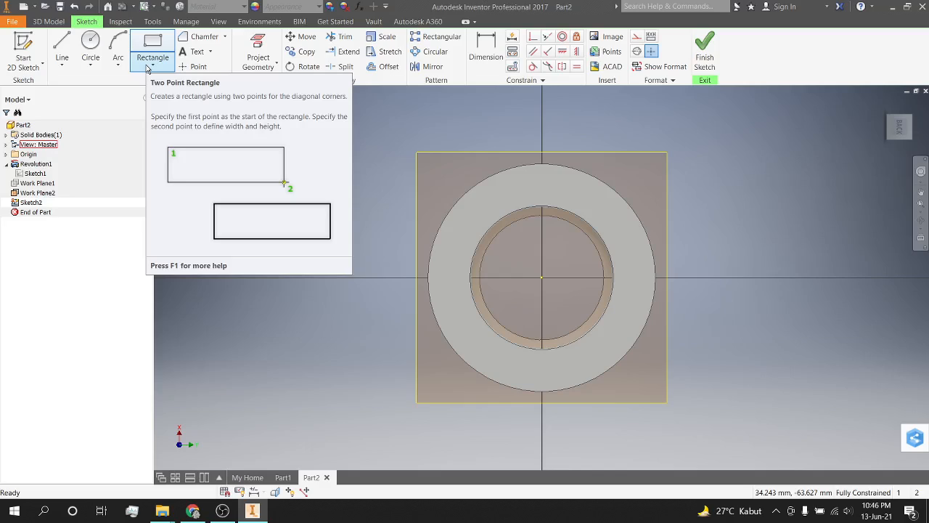
Draw a 2 mm diameter circle near the vertical axis, midway across the upper part of the flange ring.
left_click(186, 68)
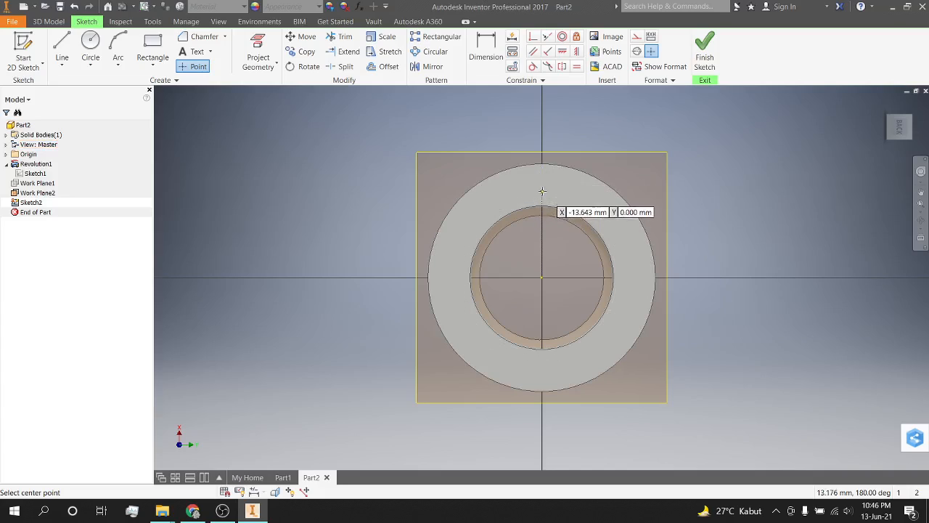
scroll(541, 202, "up", 2)
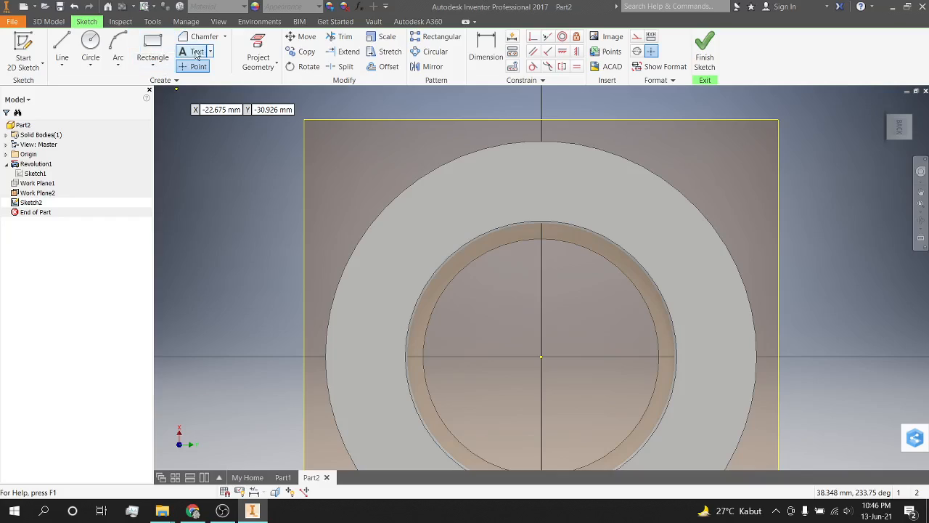
left_click(90, 45)
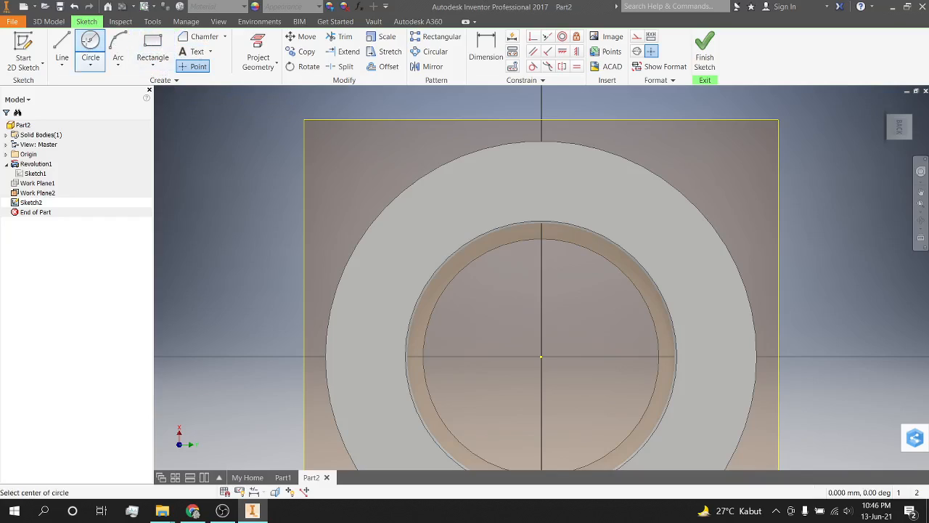
left_click(541, 174)
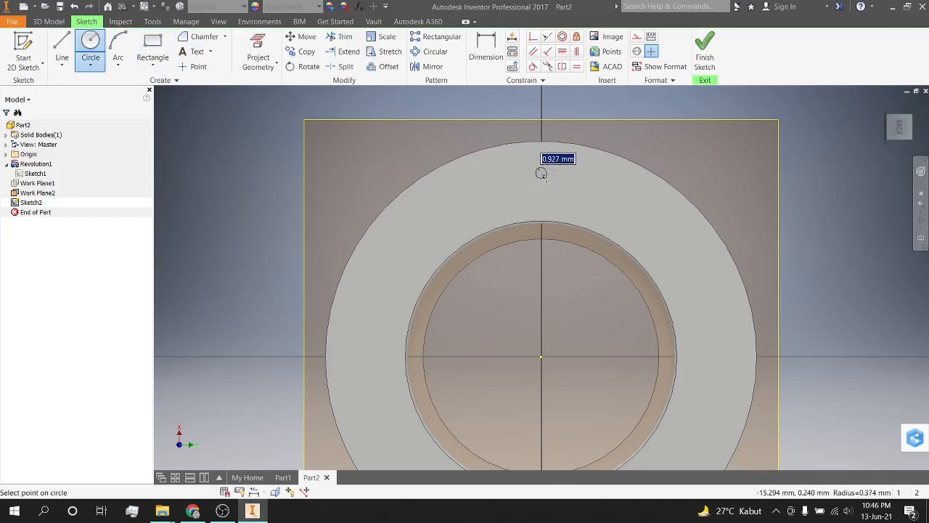
type("2")
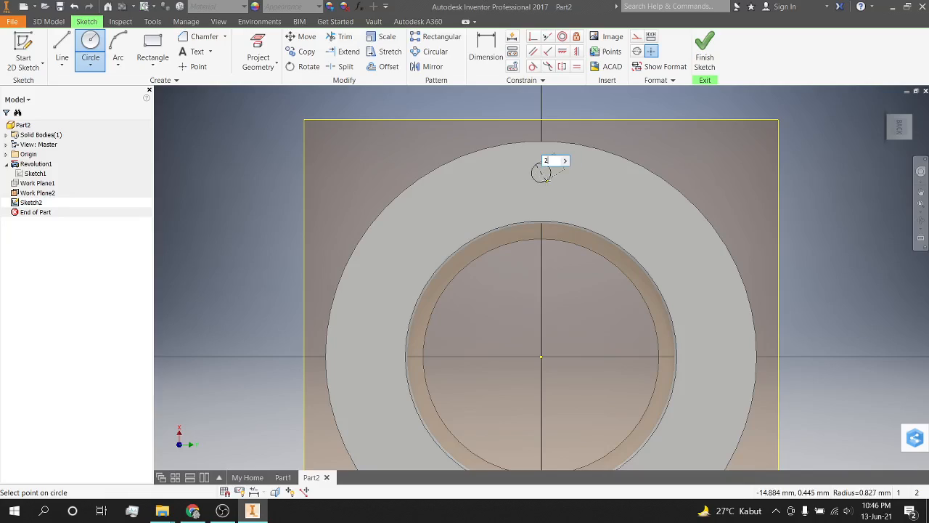
key("Return")
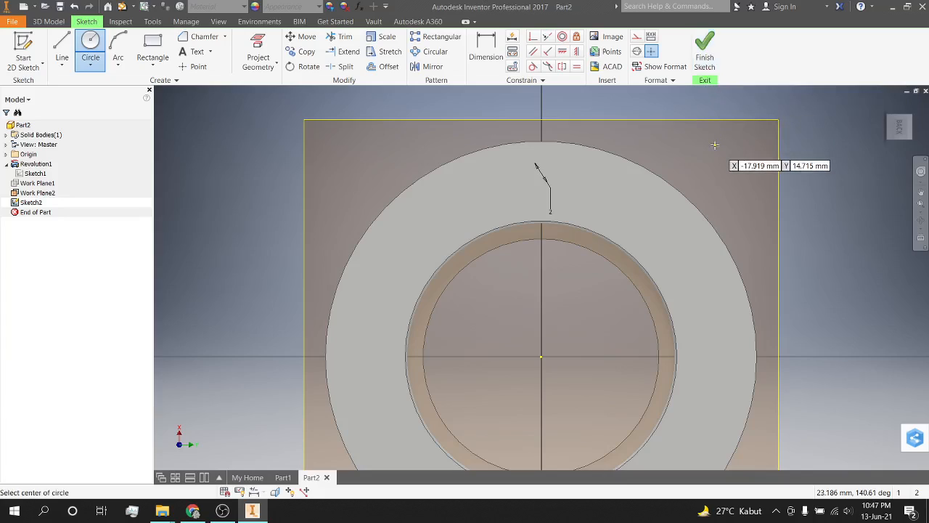
key("Escape")
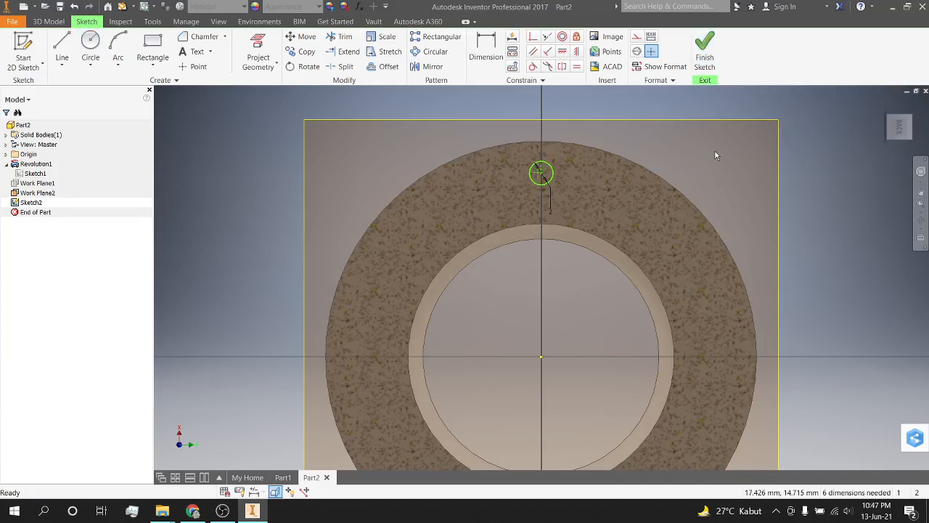
Inspect the new circle with the model sliced at the sketch plane, and check the sketch's position on the spool from other angles.
key("F7")
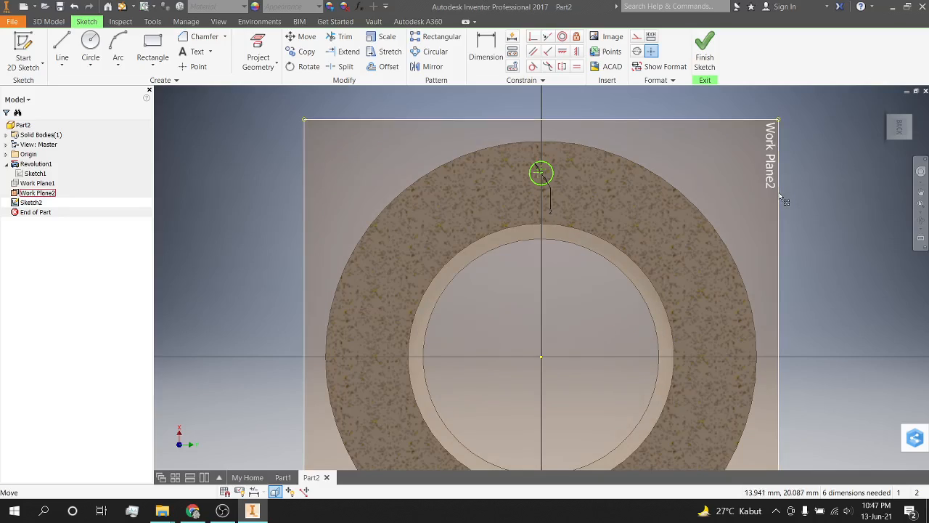
key("F7")
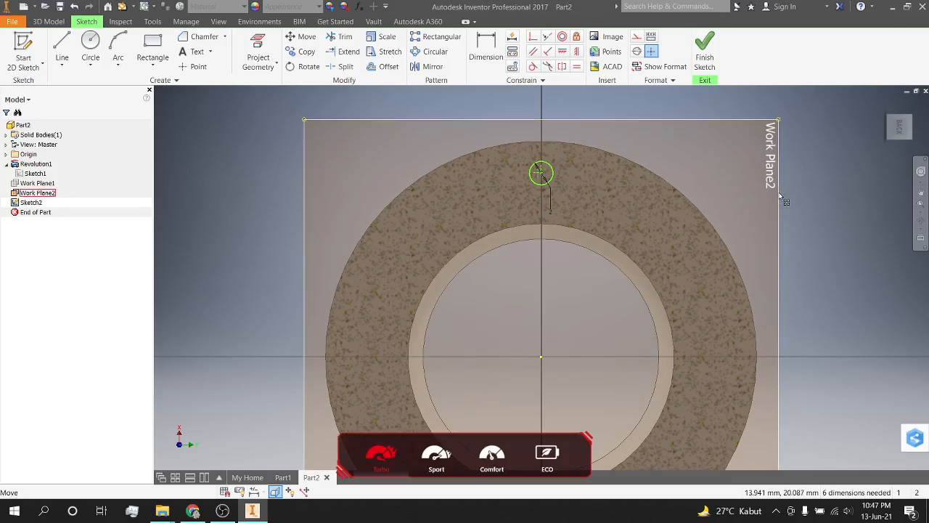
key("F7")
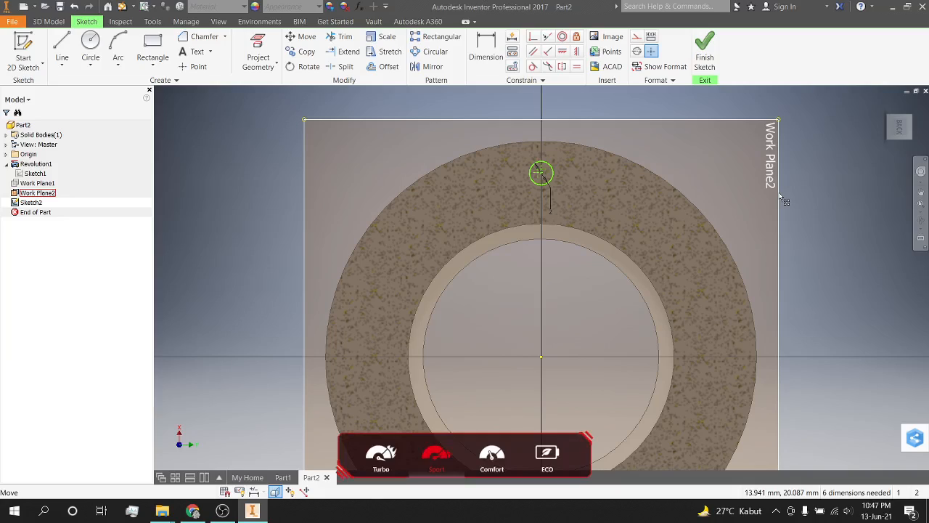
key("F7")
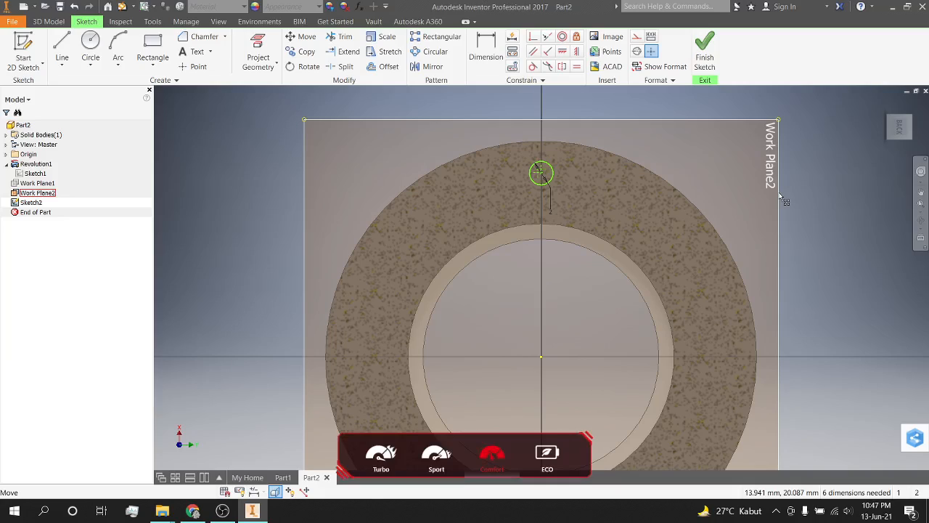
key("F7")
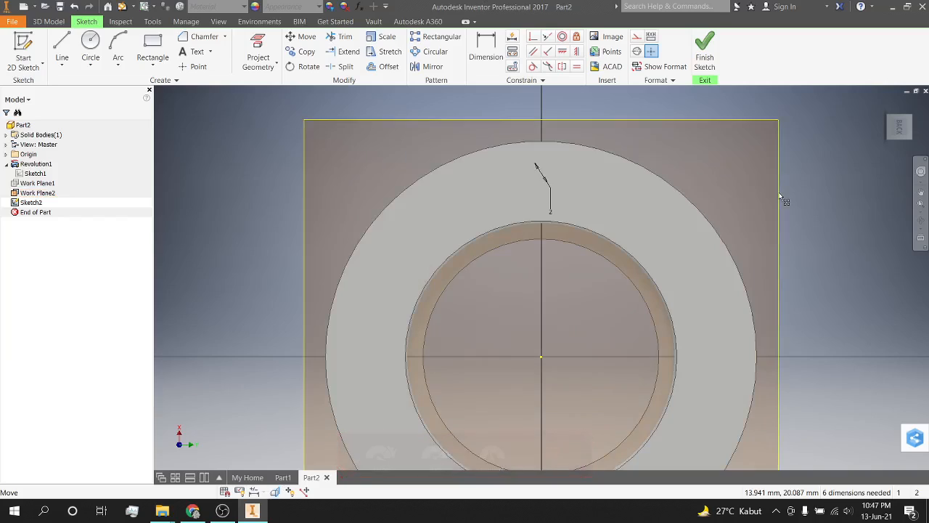
middle_click_drag(770, 270, 741, 299, "shift")
scroll(741, 300, "down", 3)
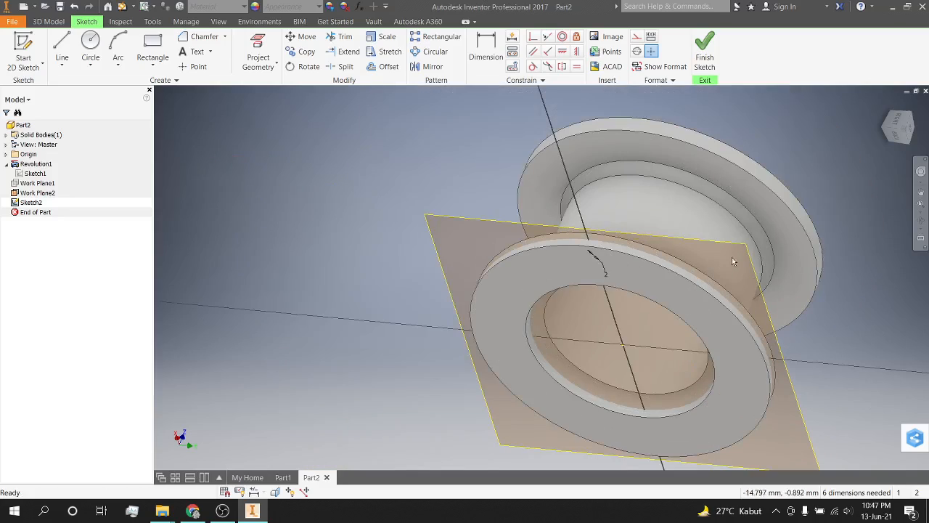
left_click(894, 124)
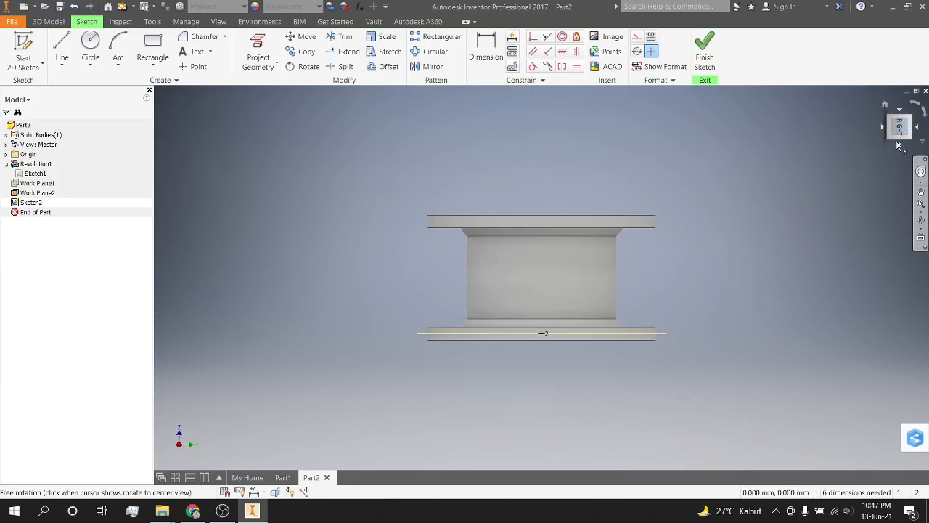
left_click(900, 145)
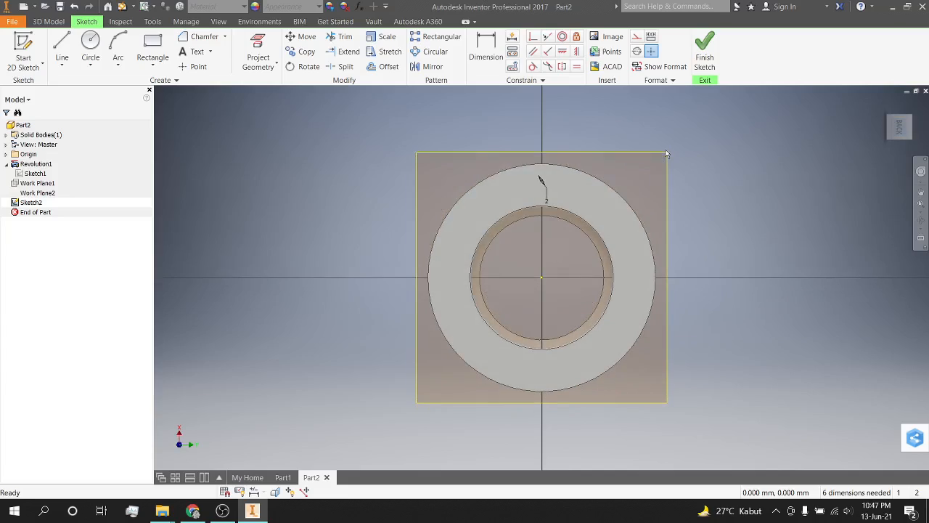
Finish the circle sketch and hide the second work plane at the front flange.
right_click(668, 157)
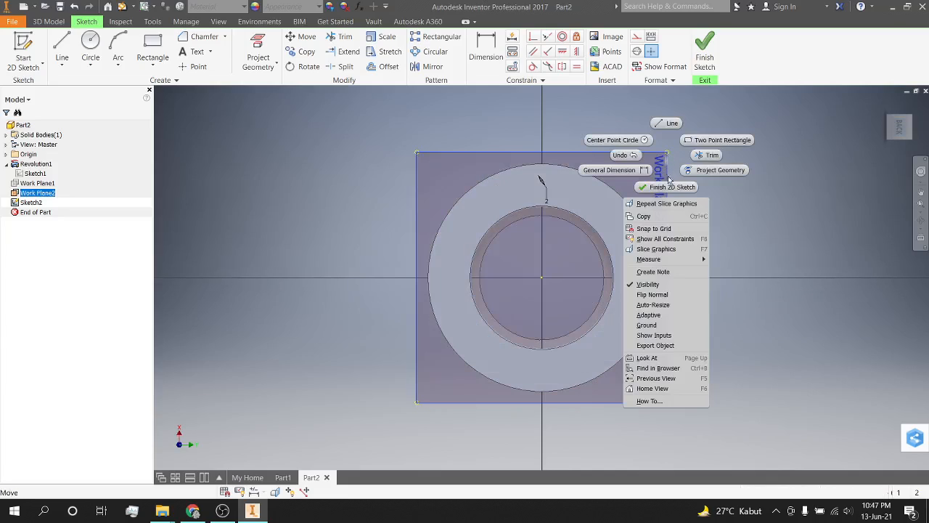
left_click(674, 187)
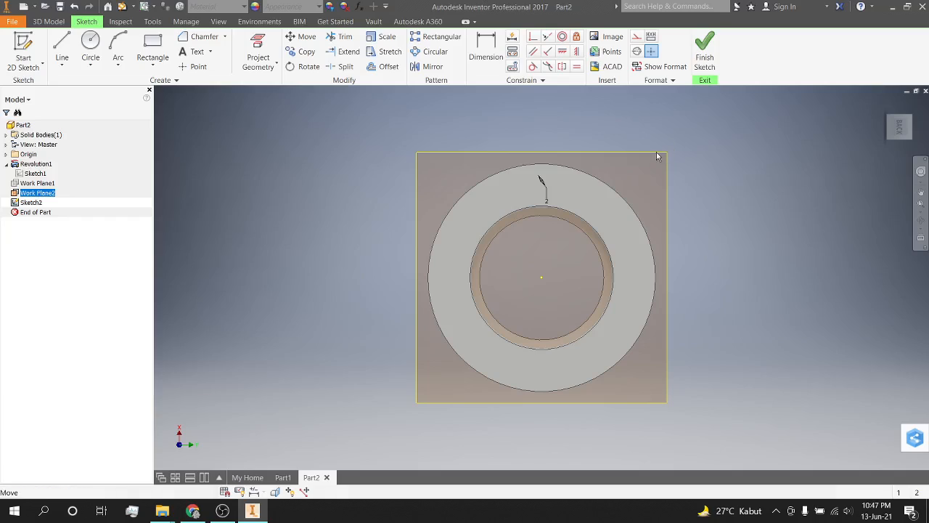
left_click(667, 158)
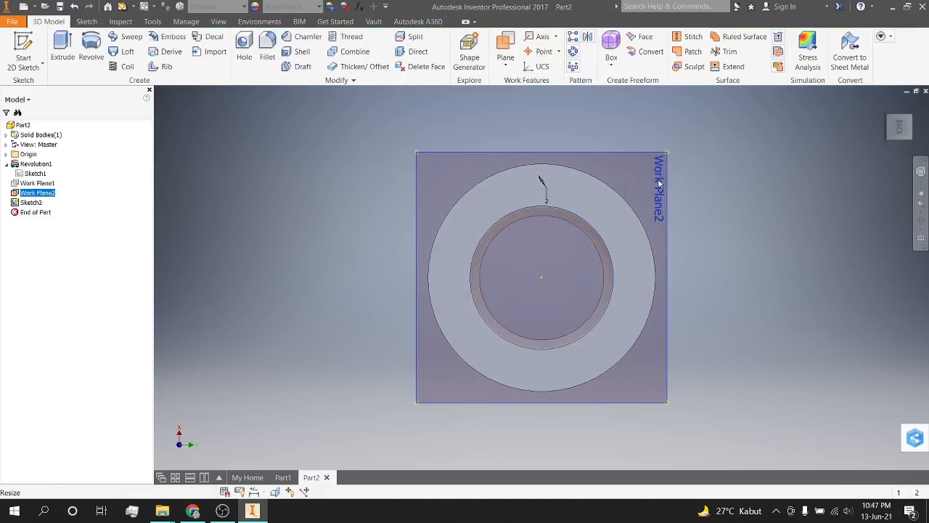
right_click(667, 158)
left_click(686, 168)
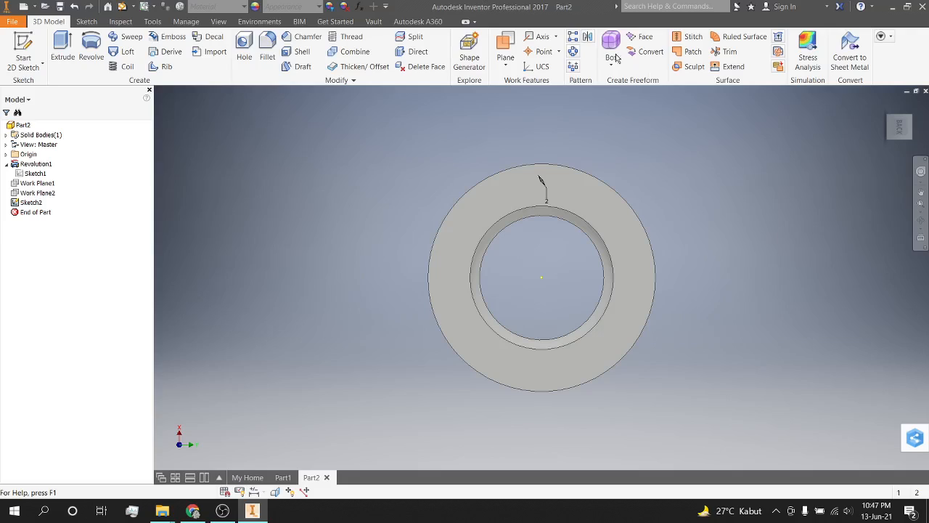
Create a work plane offset 0 mm from the outer face of the front flange.
left_click(512, 64)
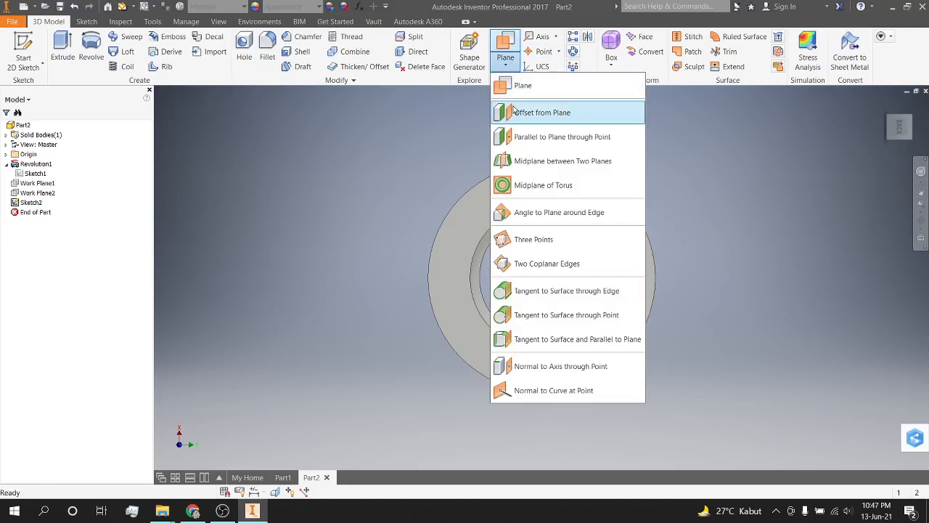
left_click(544, 109)
left_click(529, 200)
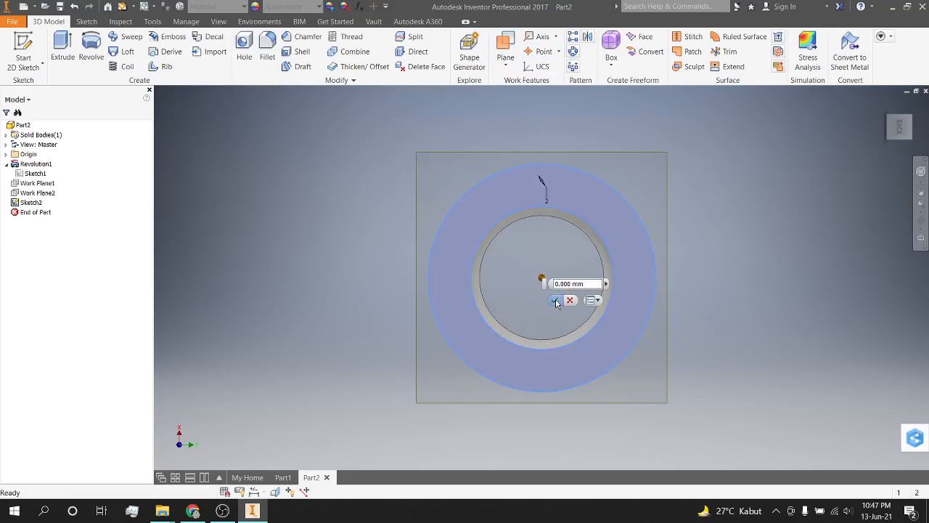
key("Return")
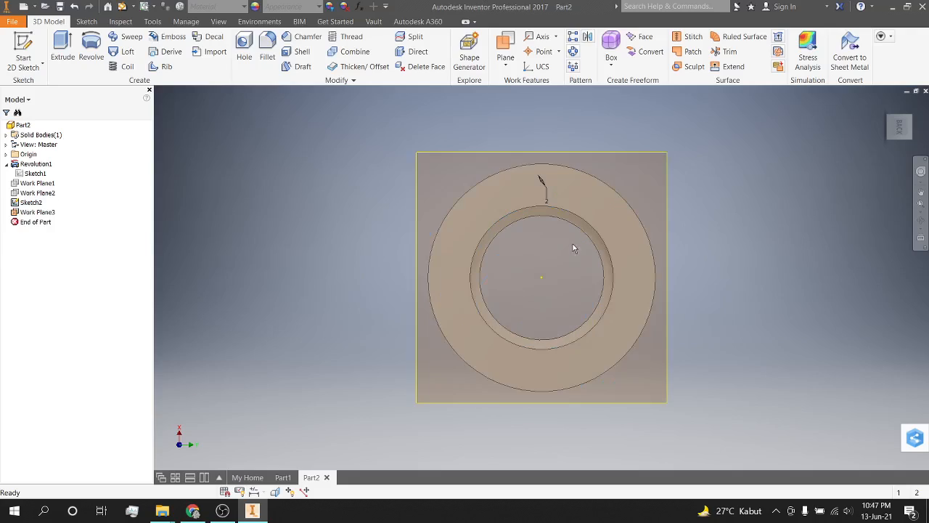
left_click(501, 67)
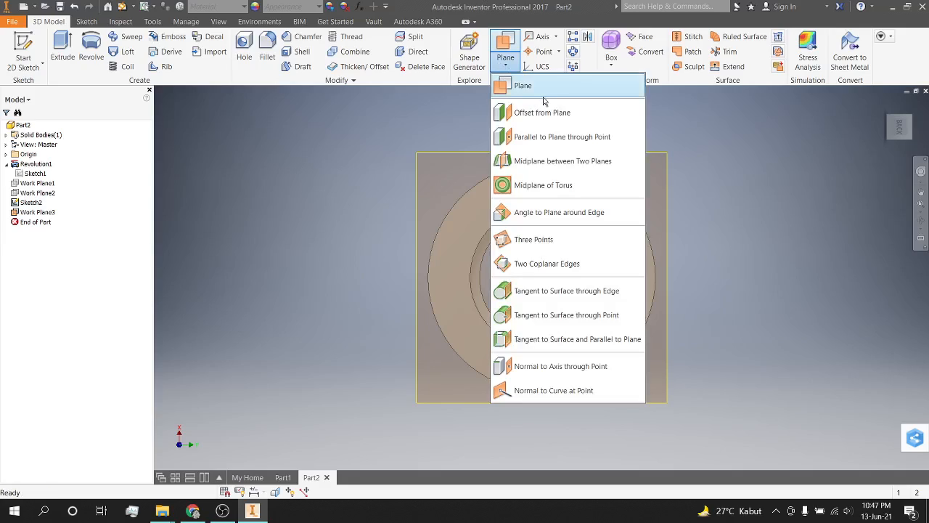
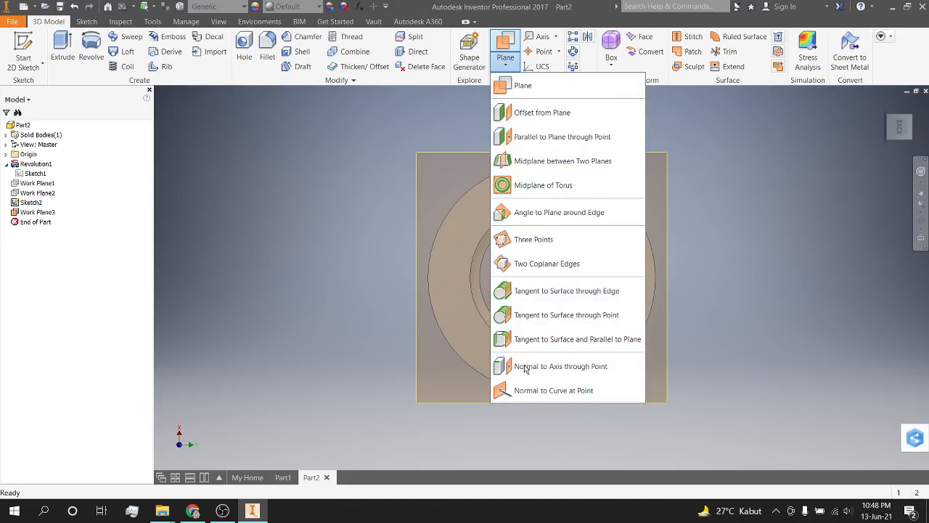
left_click(680, 199)
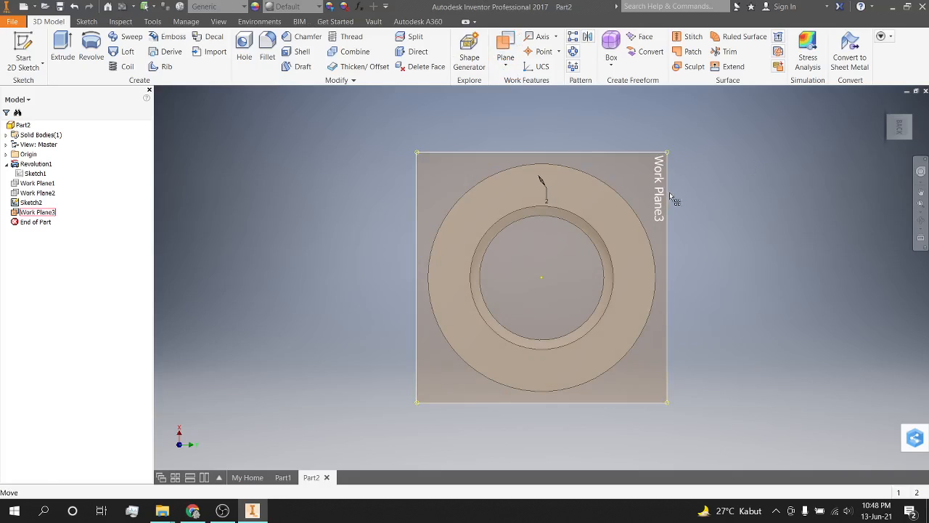
Start a new sketch on the work plane lying on the flange's outer face, viewed square to it.
middle_click_drag(684, 197, 709, 196, "shift")
left_click(902, 128)
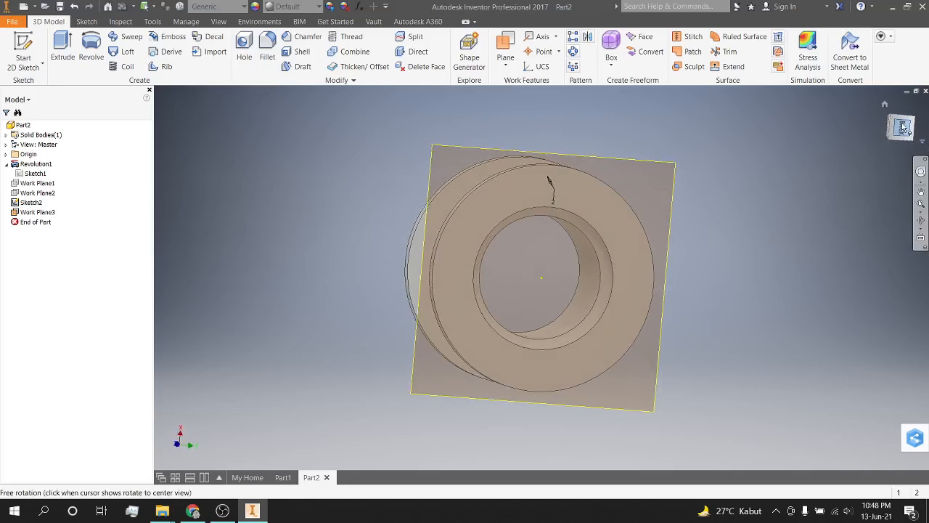
right_click(662, 153)
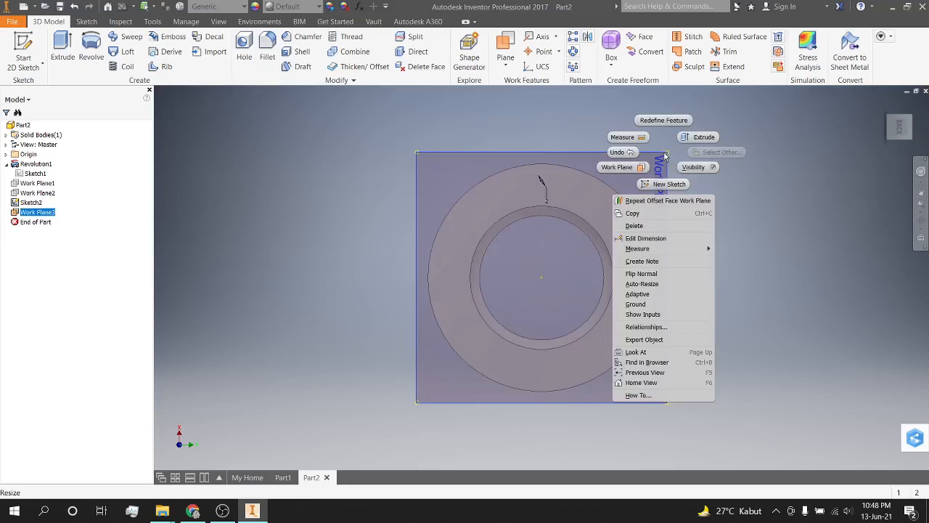
left_click(661, 184)
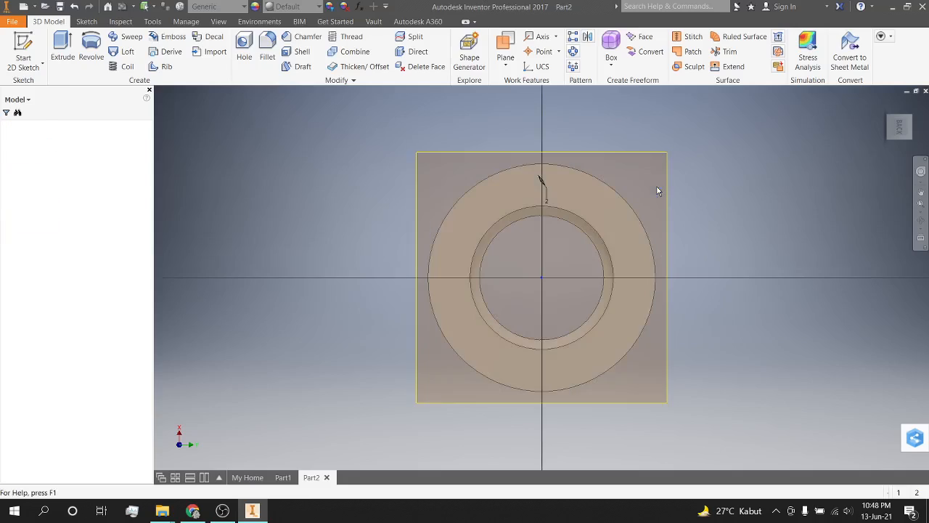
Place a sketch point on the vertical axis in the upper flange ring and draw a 2 mm diameter circle centred on it.
scroll(598, 181, "up", 5)
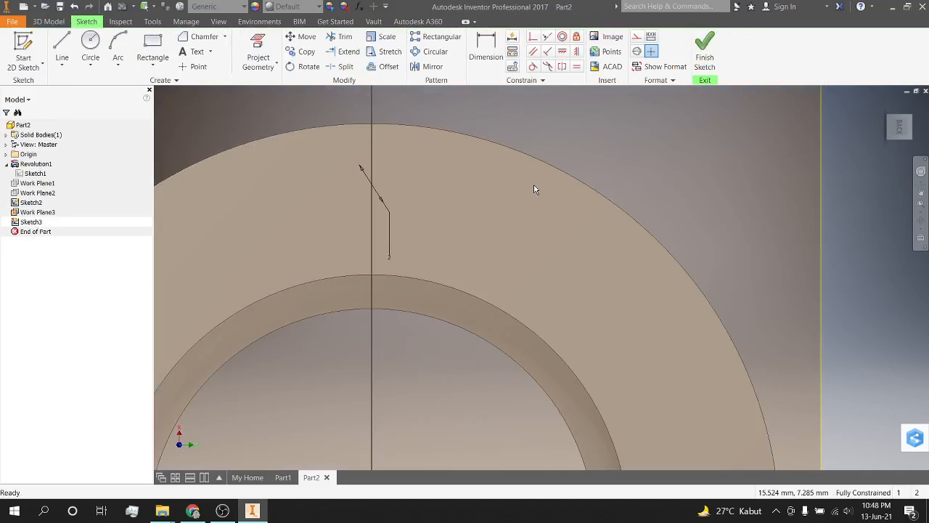
scroll(534, 183, "down", 2)
left_click(193, 66)
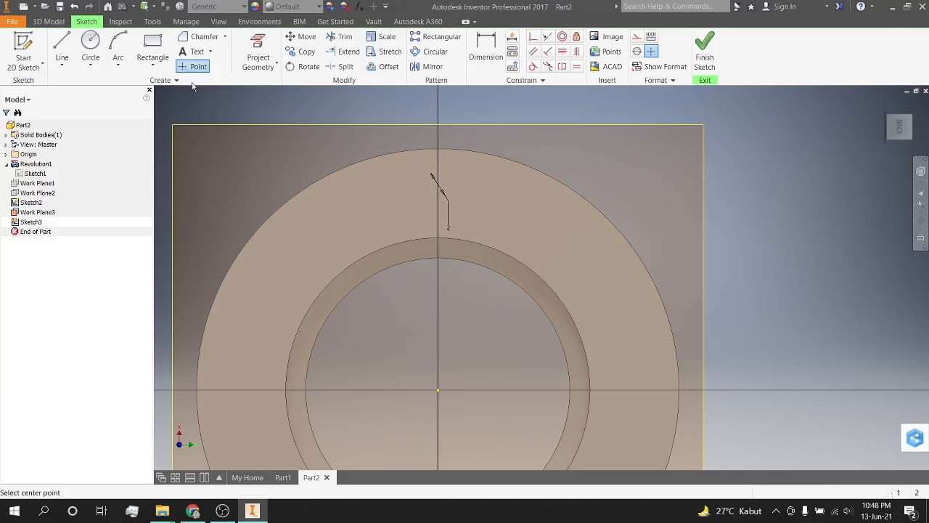
left_click(436, 190)
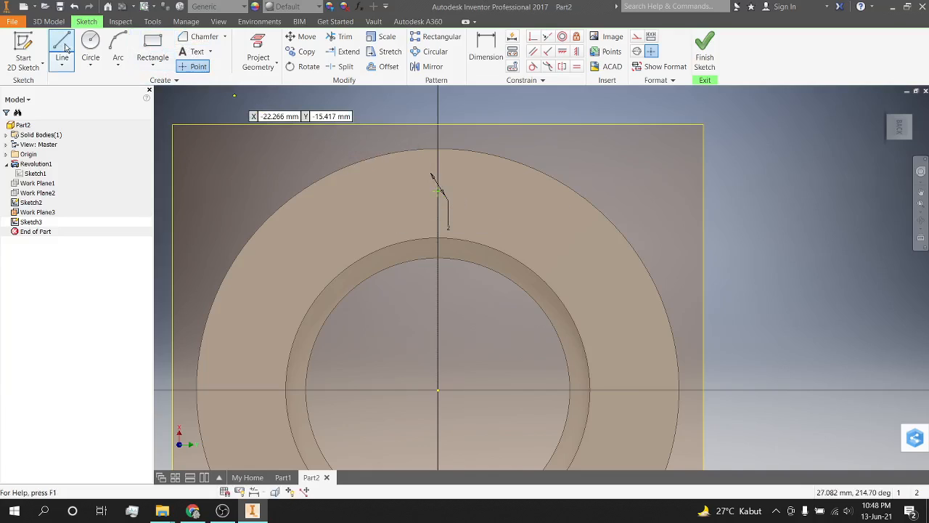
left_click(92, 64)
left_click(101, 88)
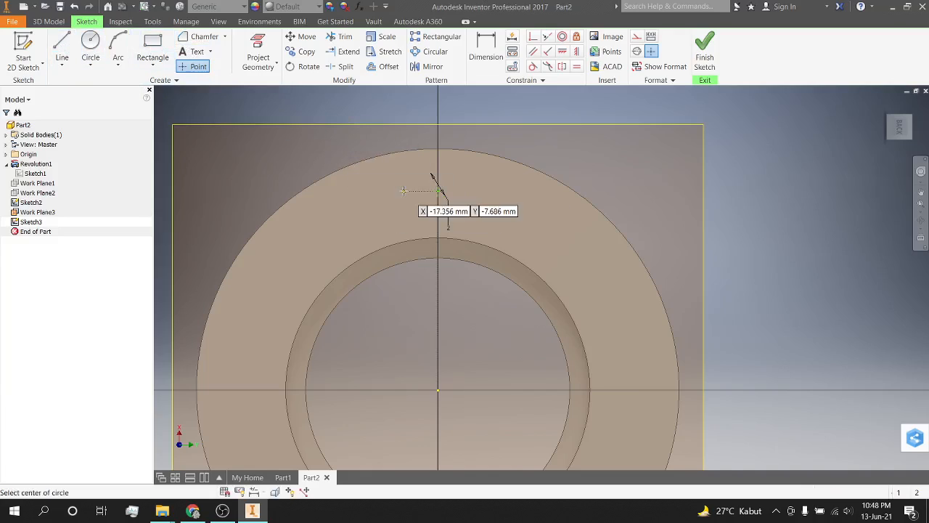
left_click(438, 190)
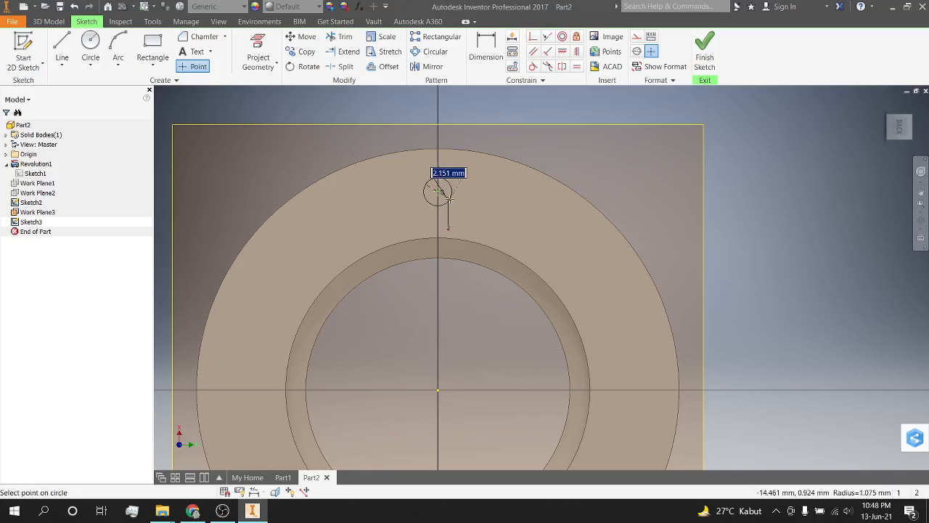
type("2")
key("Return")
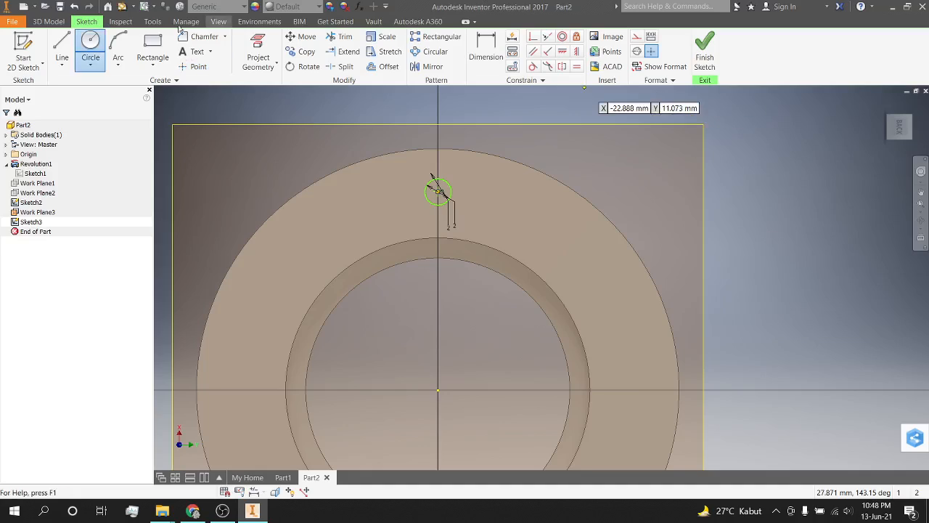
left_click(61, 22)
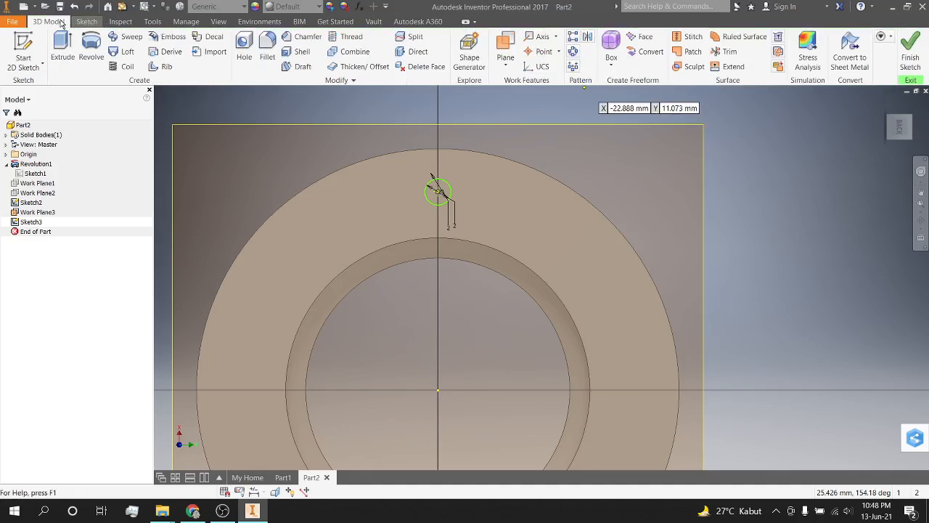
left_click(244, 50)
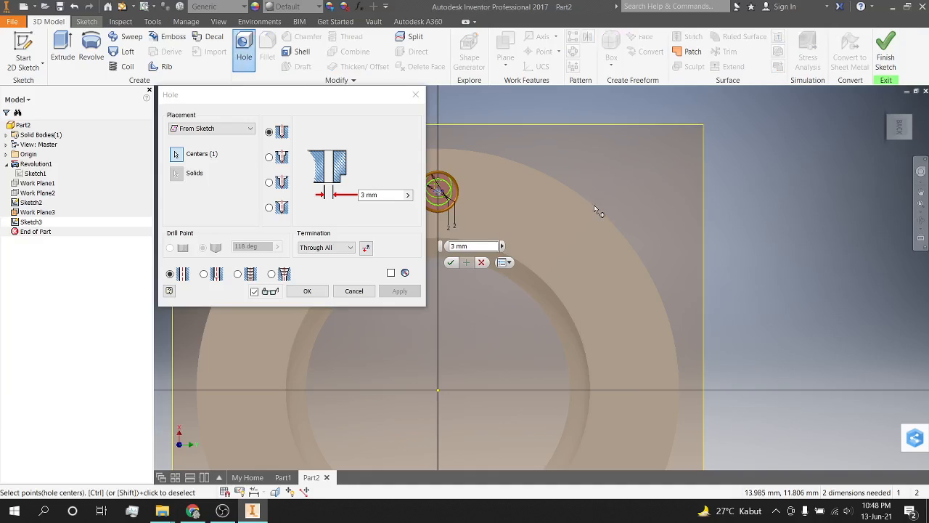
scroll(594, 209, "up", 2)
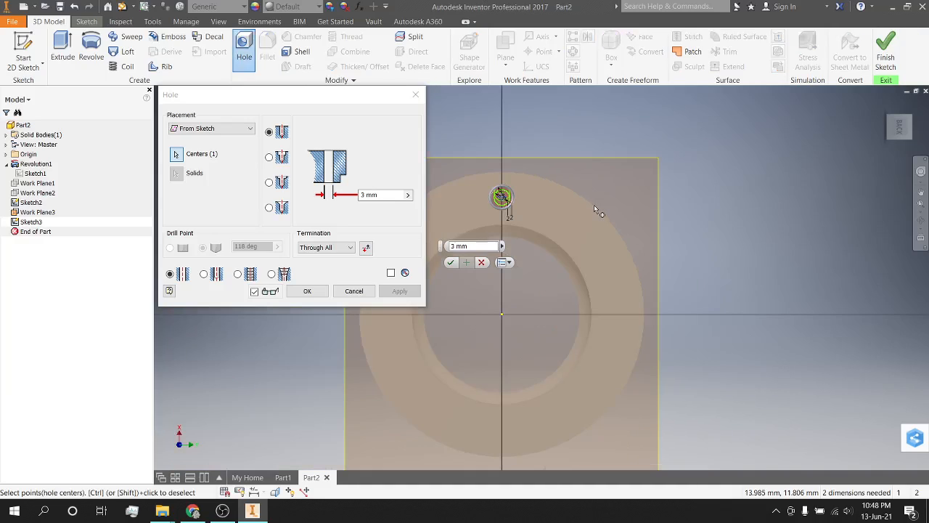
left_click(355, 291)
scroll(642, 150, "down", 2)
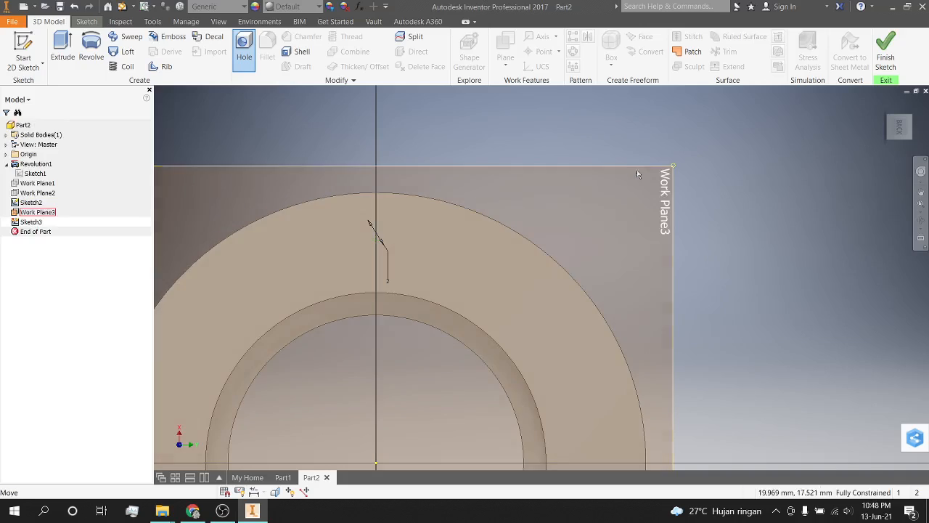
Finish the current sketch and hide the work plane on the flange's outer face.
left_click(666, 173)
right_click(666, 173)
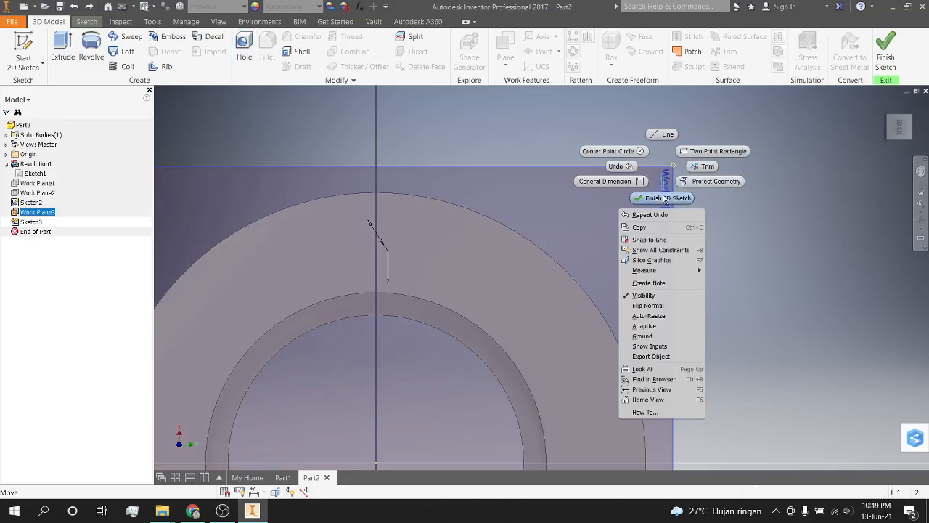
left_click(687, 198)
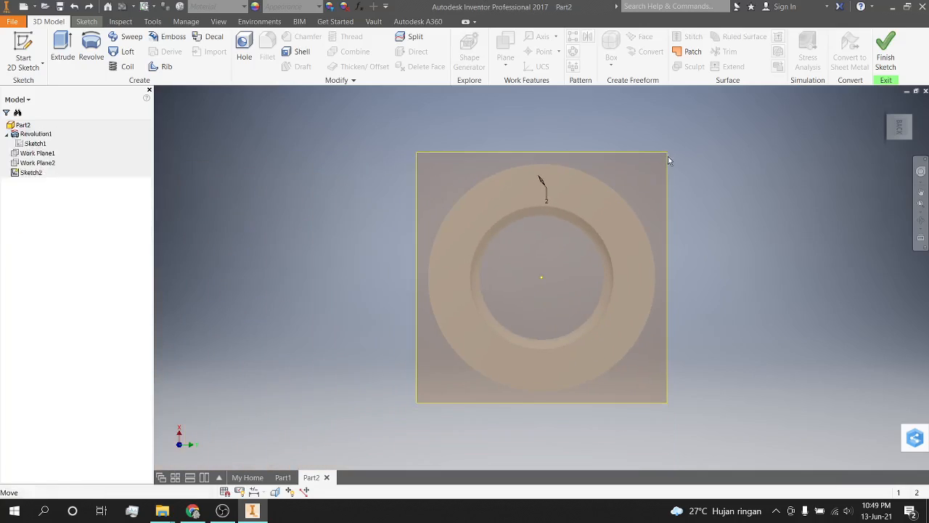
left_click(666, 162)
right_click(666, 163)
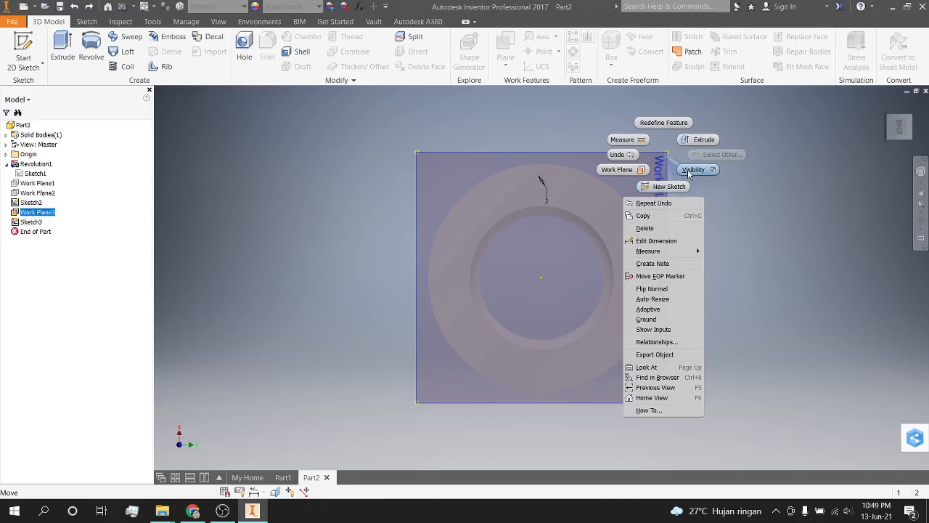
left_click(689, 170)
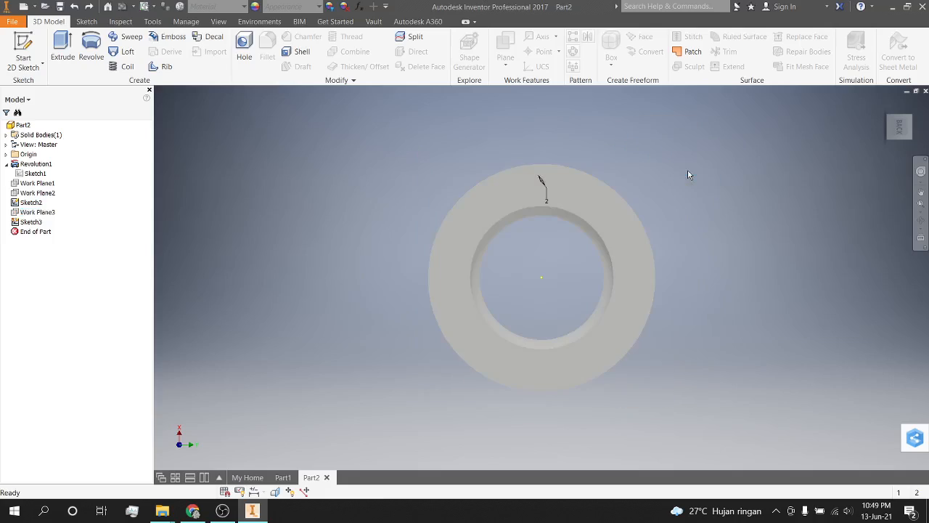
Start a new sketch directly on the outer face of the flange.
left_click(85, 22)
left_click(46, 22)
right_click(534, 195)
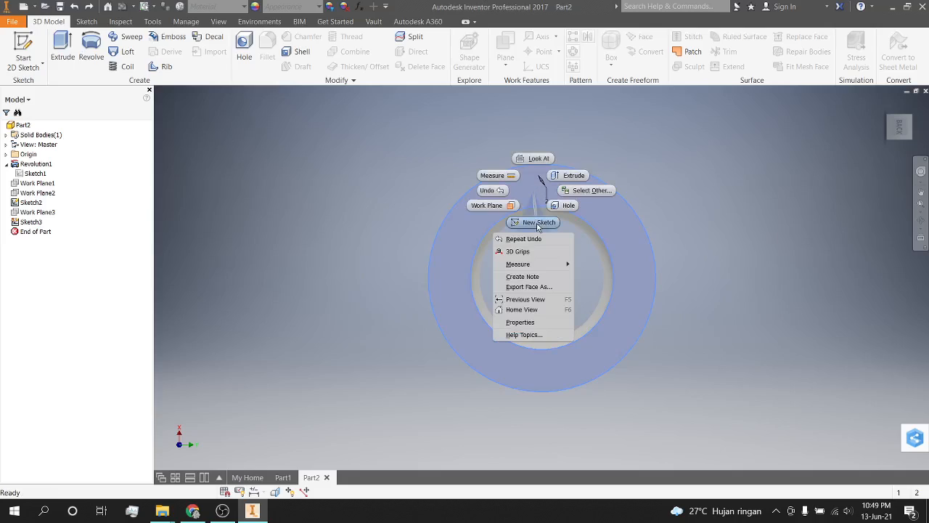
left_click(537, 221)
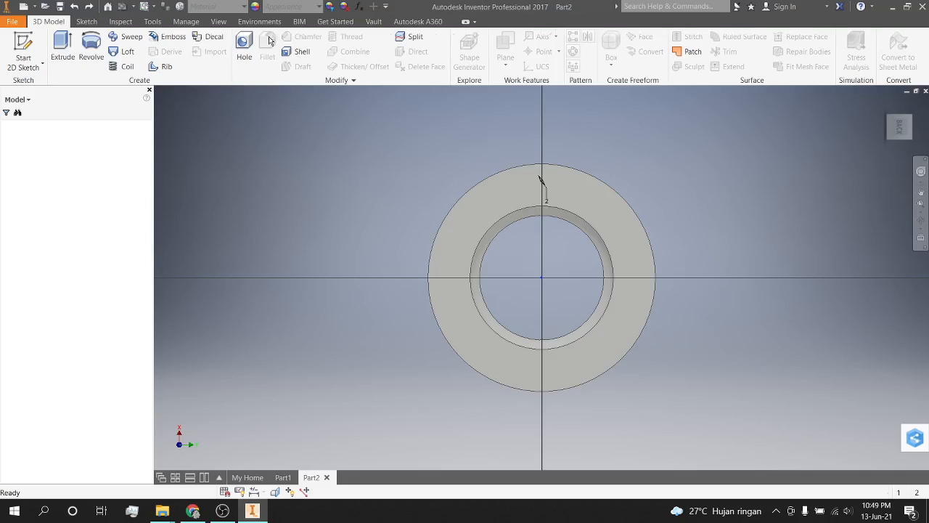
Place a sketch point on the vertical axis near the flange's upper outer edge, about 17 mm from the centre.
left_click(48, 22)
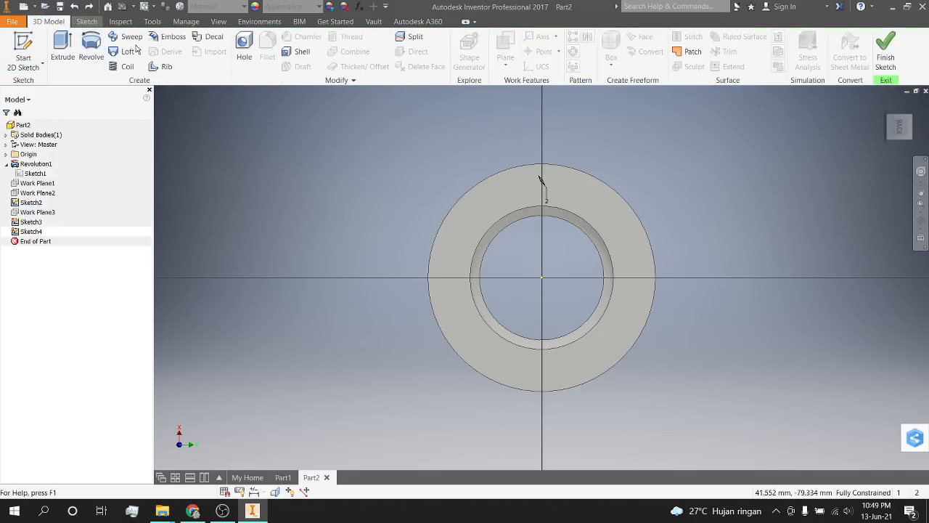
left_click(250, 50)
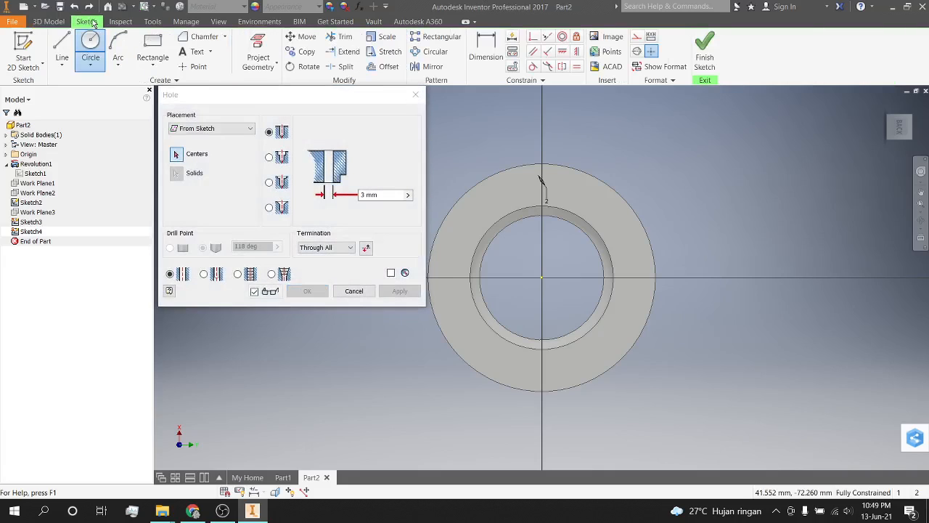
left_click(202, 66)
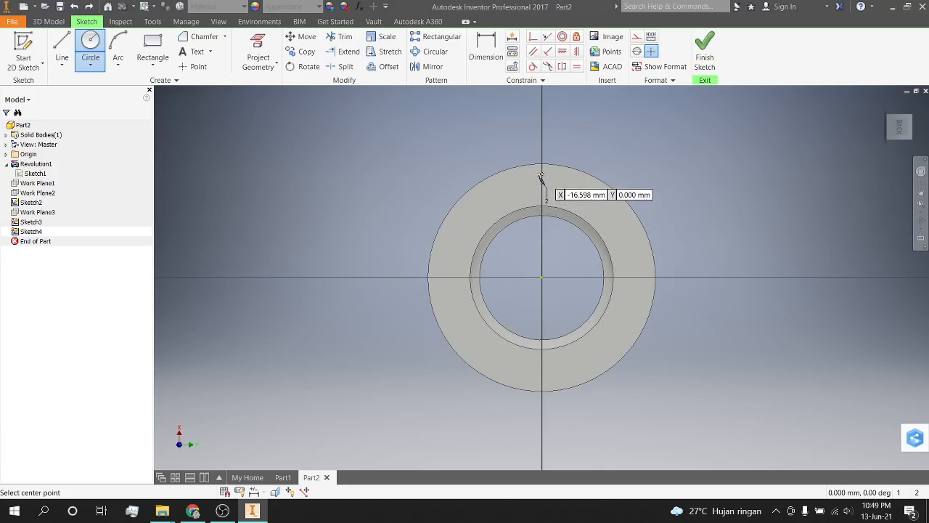
left_click(541, 168)
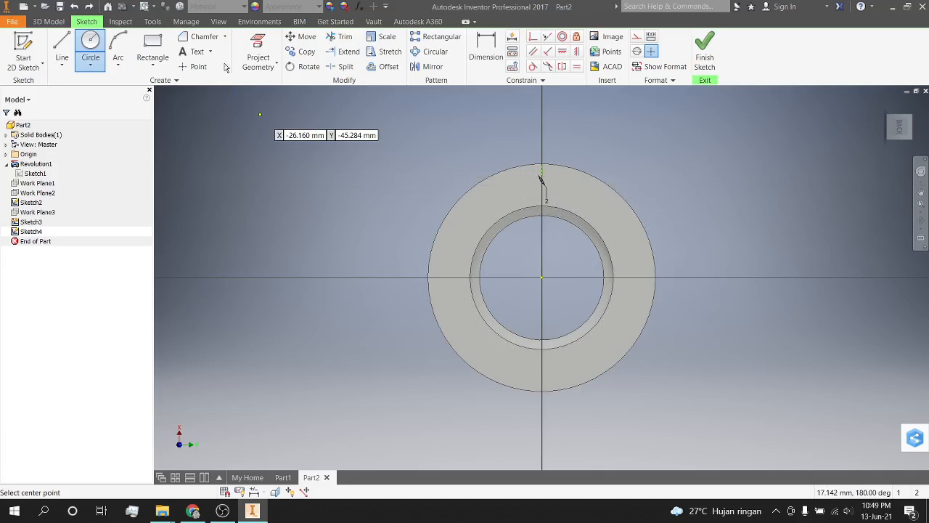
left_click(49, 21)
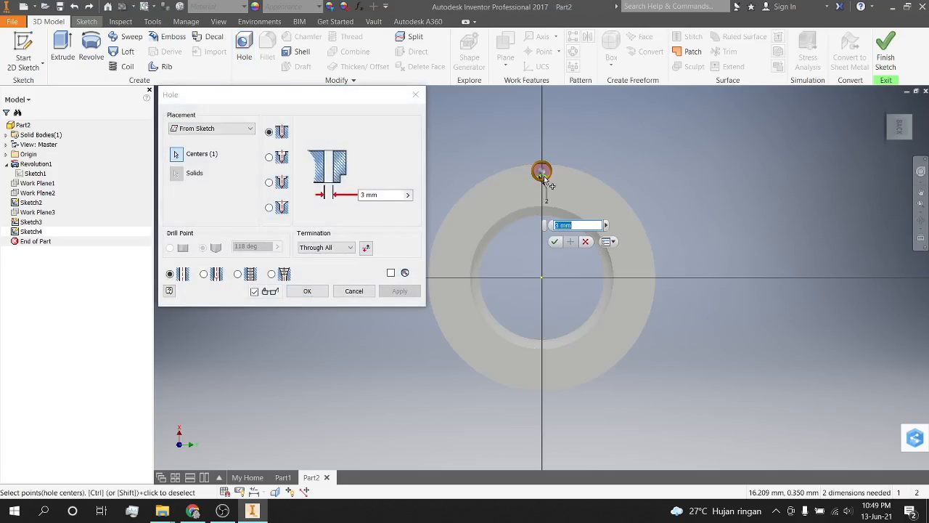
left_click(415, 94)
scroll(550, 161, "down", 3)
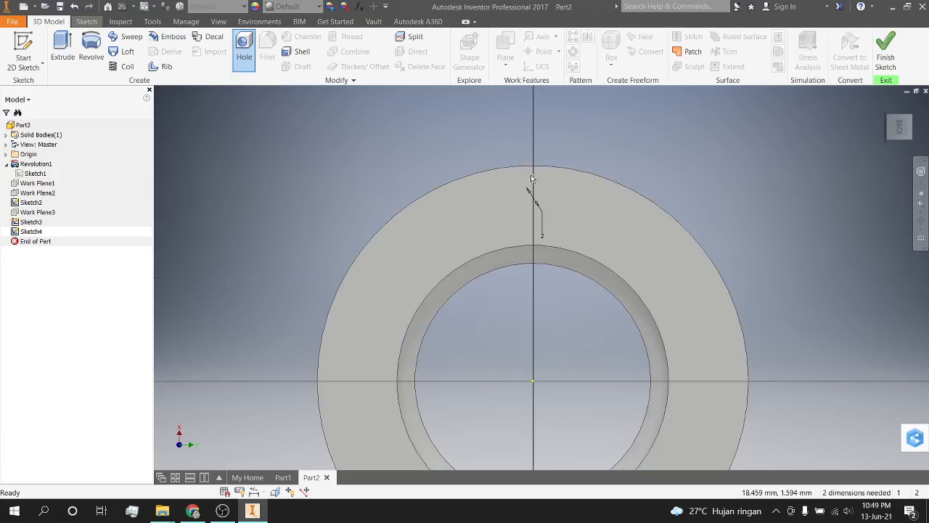
scroll(696, 220, "down", 3)
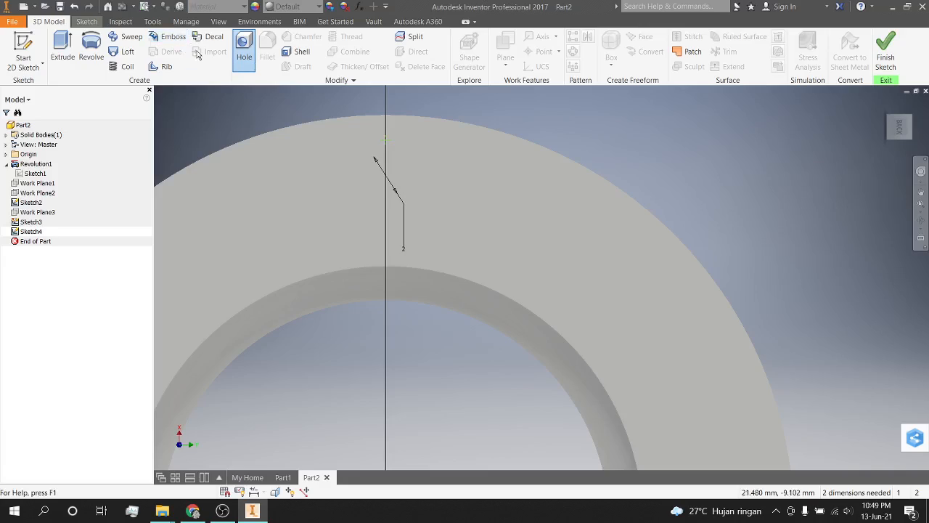
Start a hole at the new sketch point and preview the counterbore, spotface and countersink types in turn.
left_click(245, 51)
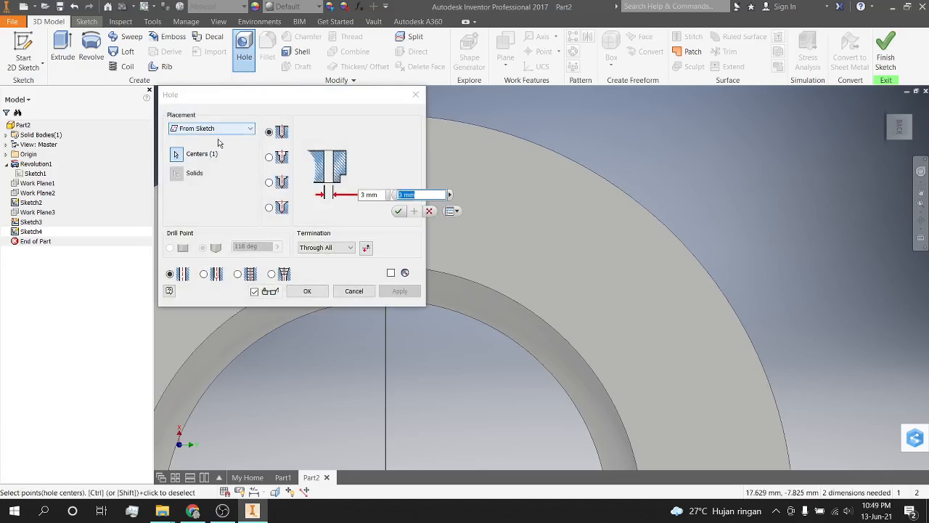
mouse_move(570, 275)
middle_mouse_down()
mouse_move(711, 276)
mouse_move(730, 290)
middle_mouse_up()
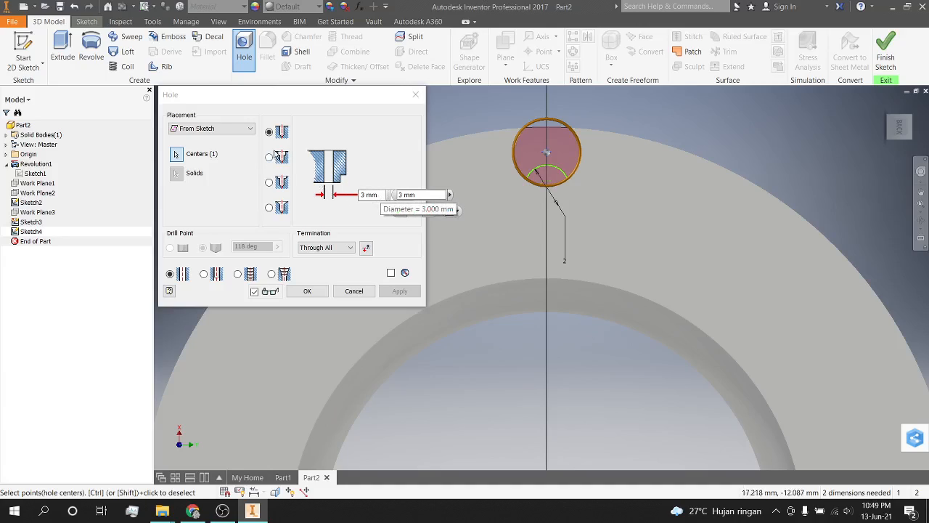
left_click(268, 158)
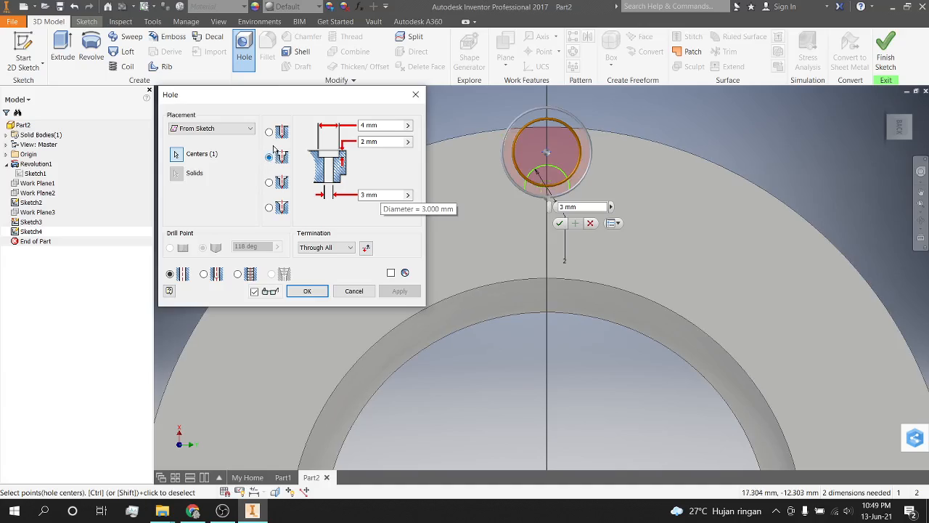
left_click(274, 135)
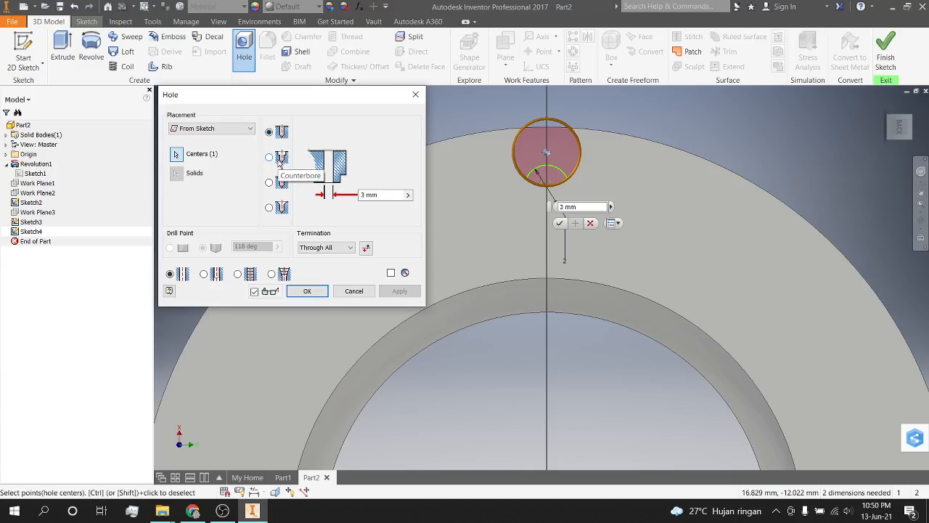
left_click(277, 164)
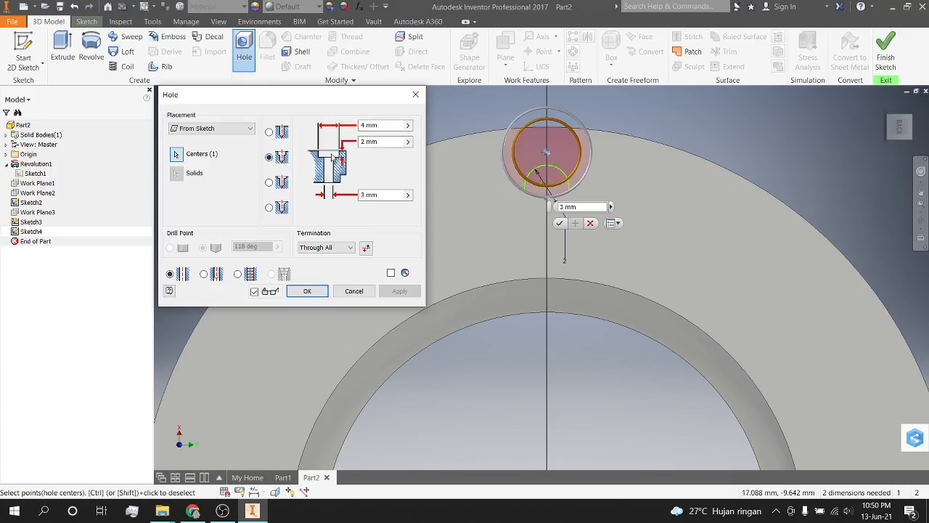
left_click(278, 184)
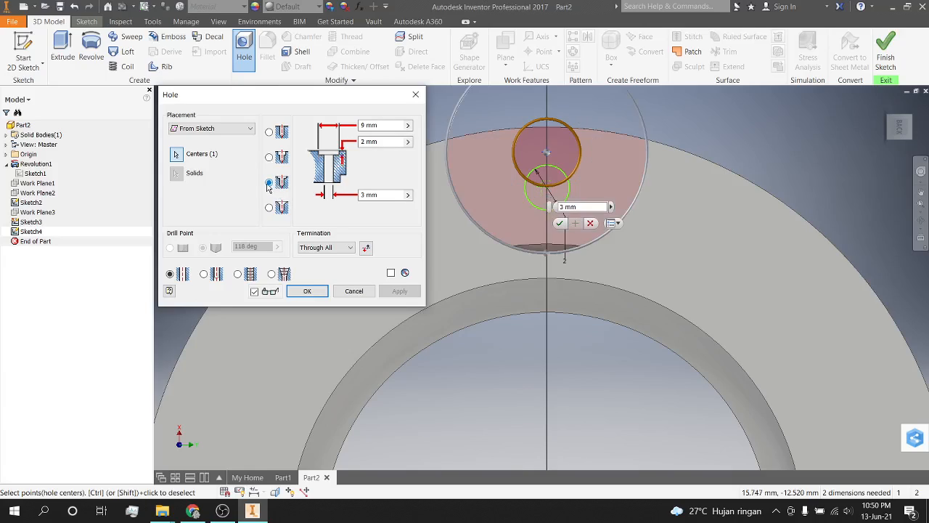
left_click(273, 160)
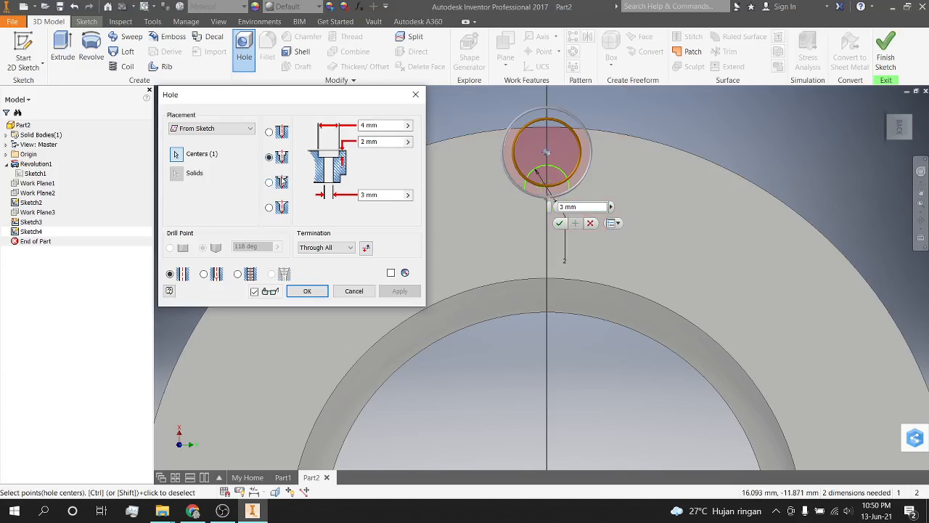
left_click(281, 182)
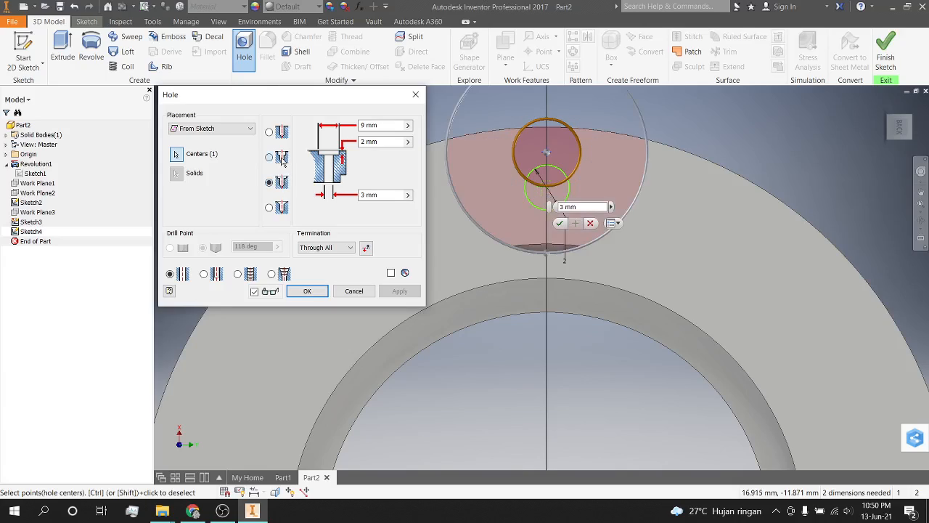
left_click(283, 160)
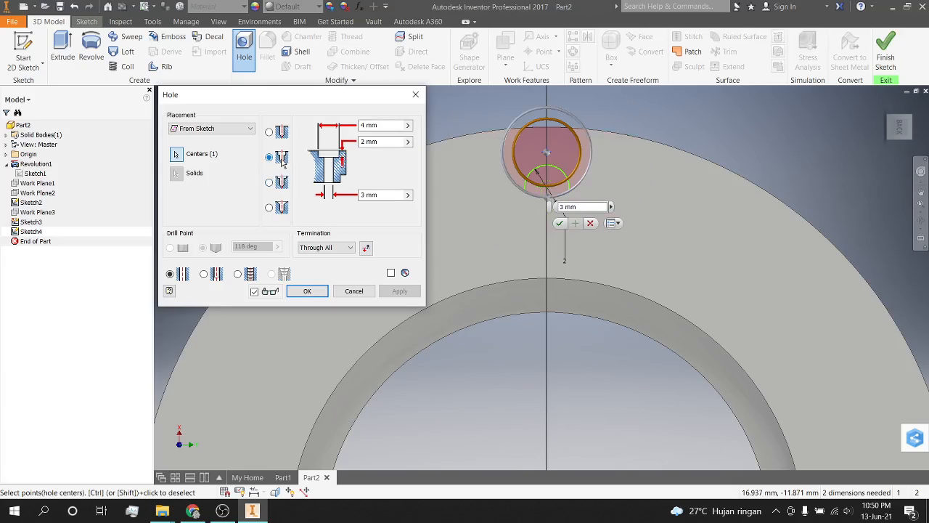
left_click(282, 183)
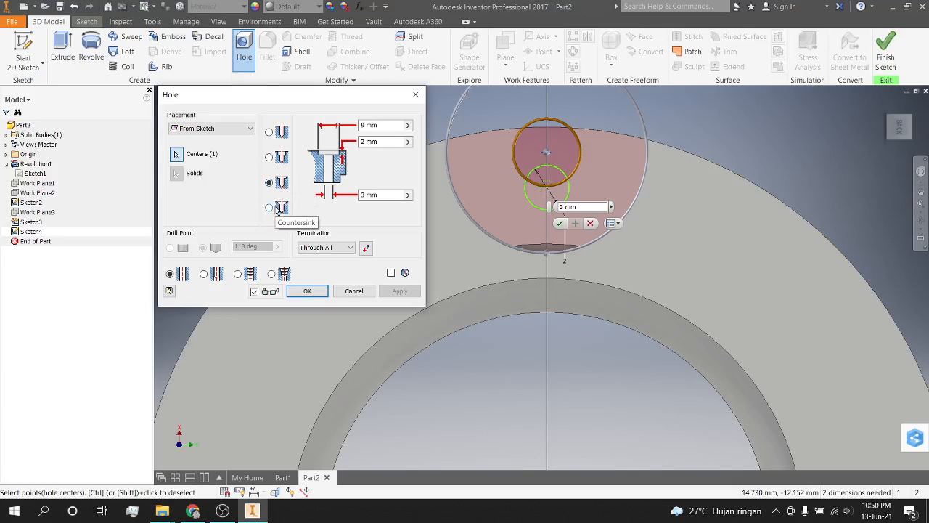
left_click(278, 209)
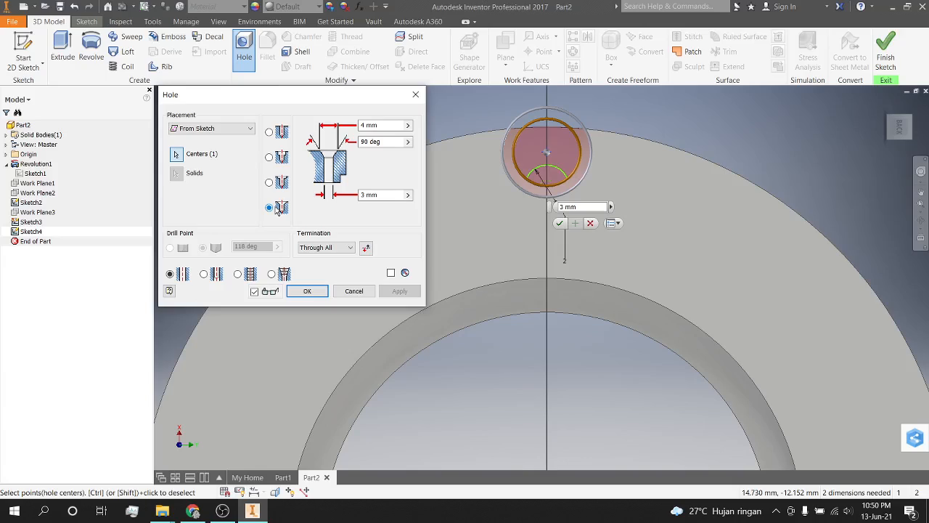
Set the hole to a plain drilled shape with a 1 mm diameter and change it from simple to clearance hole.
left_click(270, 133)
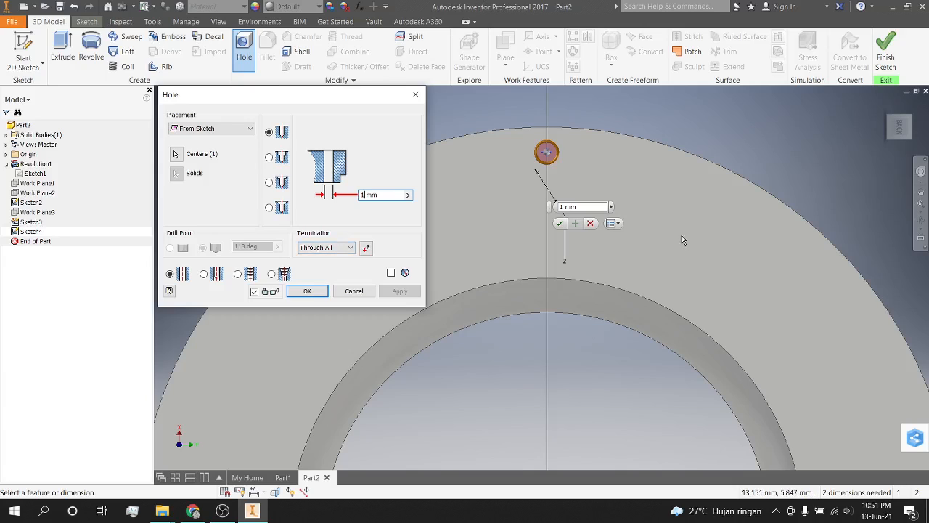
mouse_move(687, 249)
middle_mouse_down("shift")
mouse_move(682, 289)
mouse_move(692, 265)
middle_mouse_up("shift")
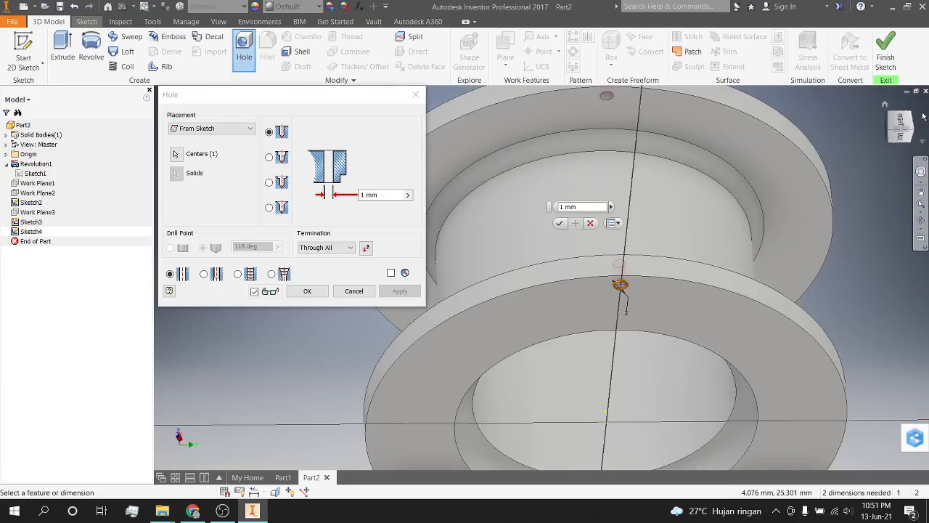
left_click(901, 137)
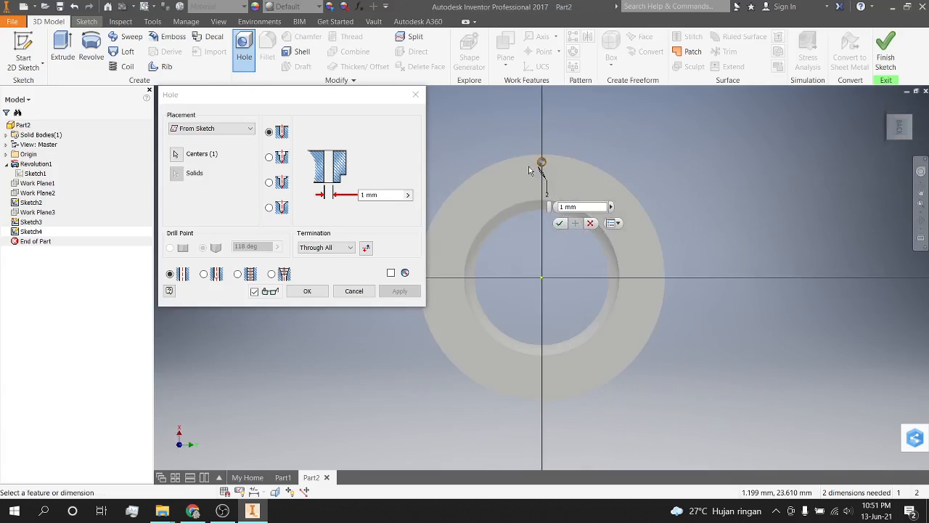
scroll(528, 167, "down", 5)
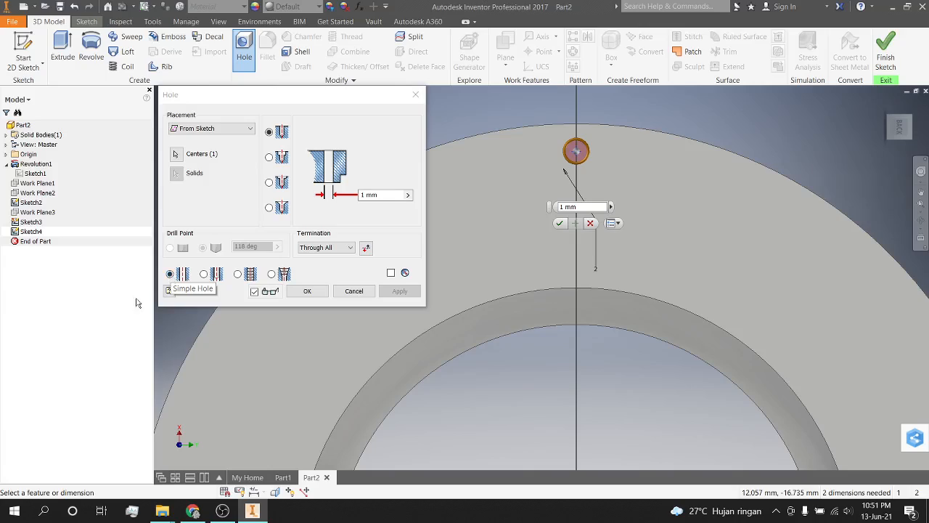
left_click(214, 273)
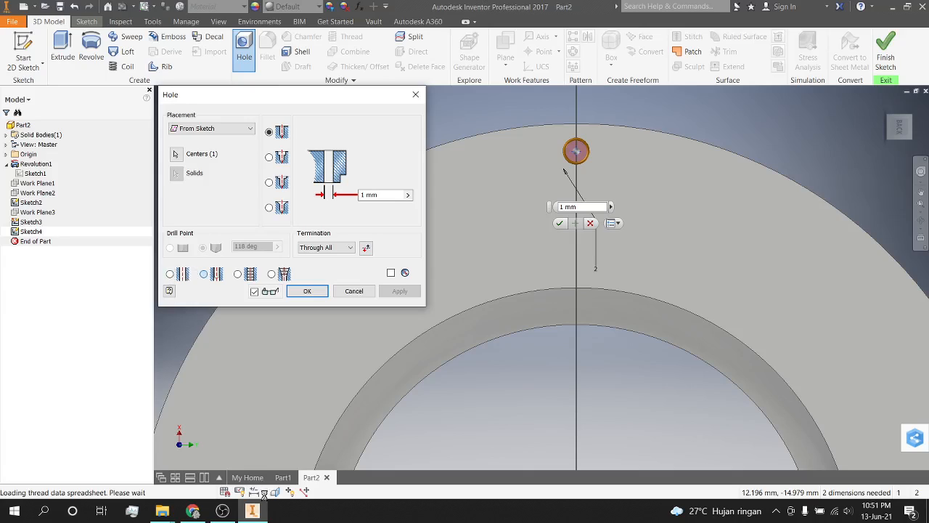
left_click(223, 512)
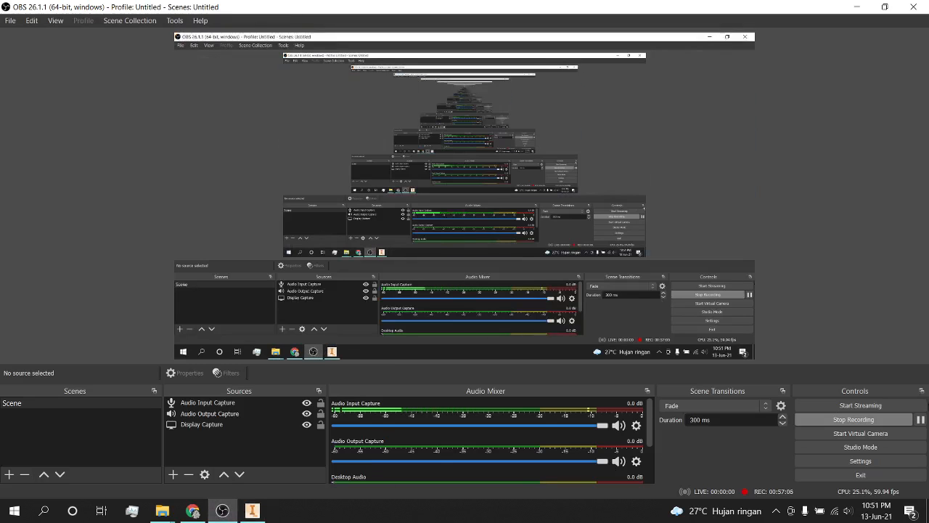